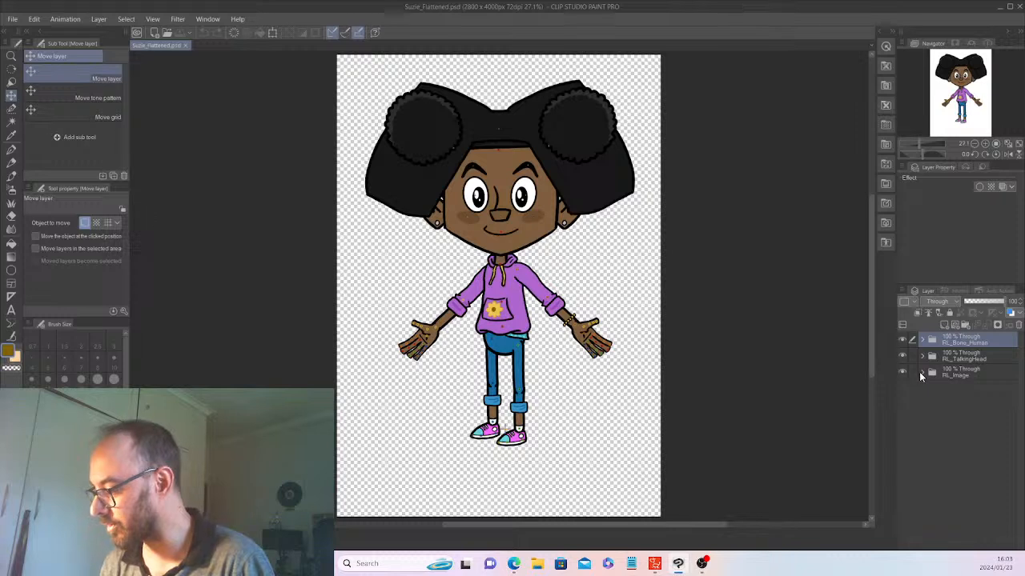
Examine the RL_Image group's LHand_Bone folder, including the Thumb's Finger00 and Finger01 sprite layers, and collapse the group again.
left_click(922, 372)
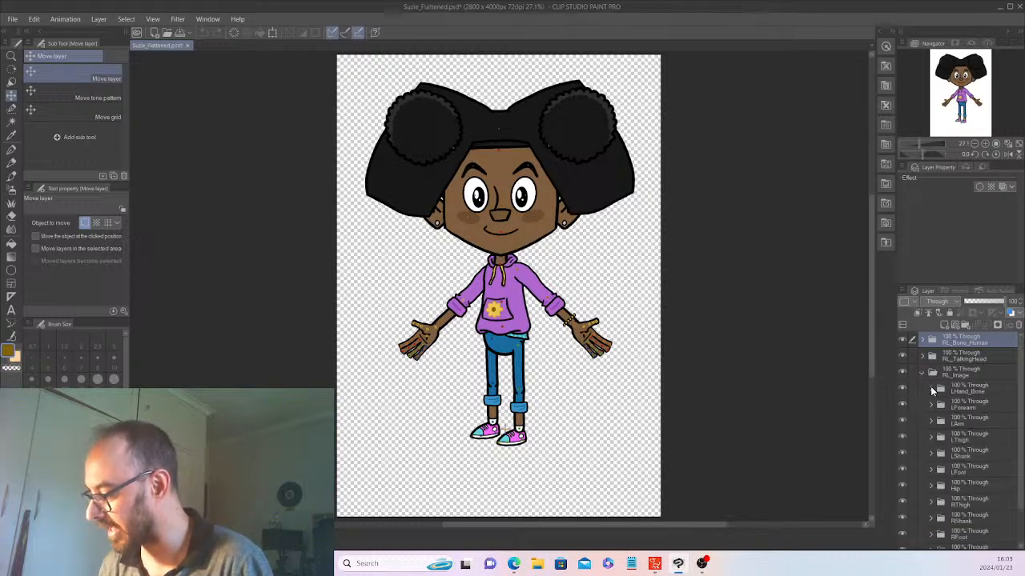
left_click(932, 390)
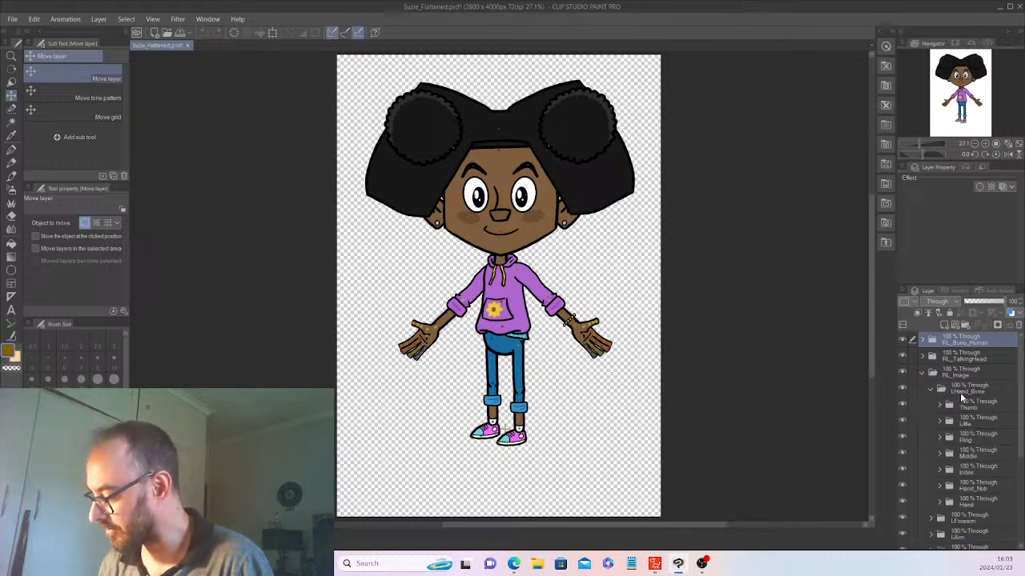
left_click(940, 404)
left_click(948, 454)
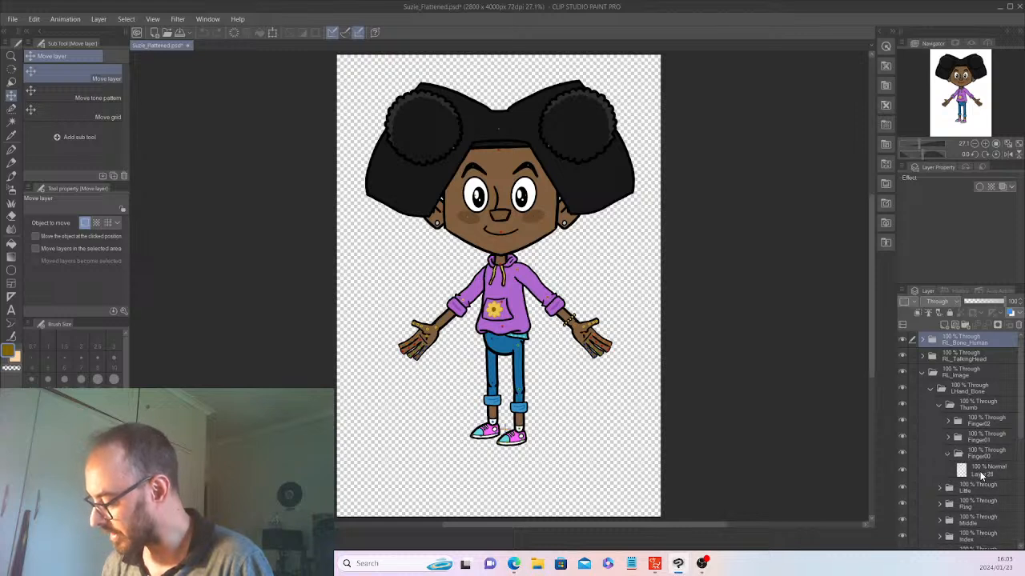
left_click(989, 471)
left_click(947, 453)
left_click(945, 434)
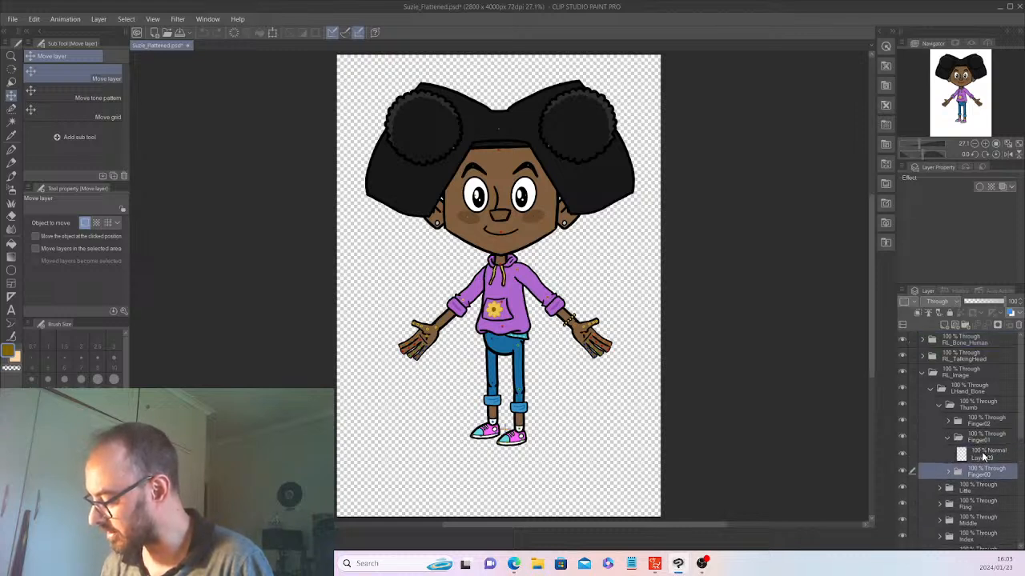
left_click(947, 436)
left_click(938, 404)
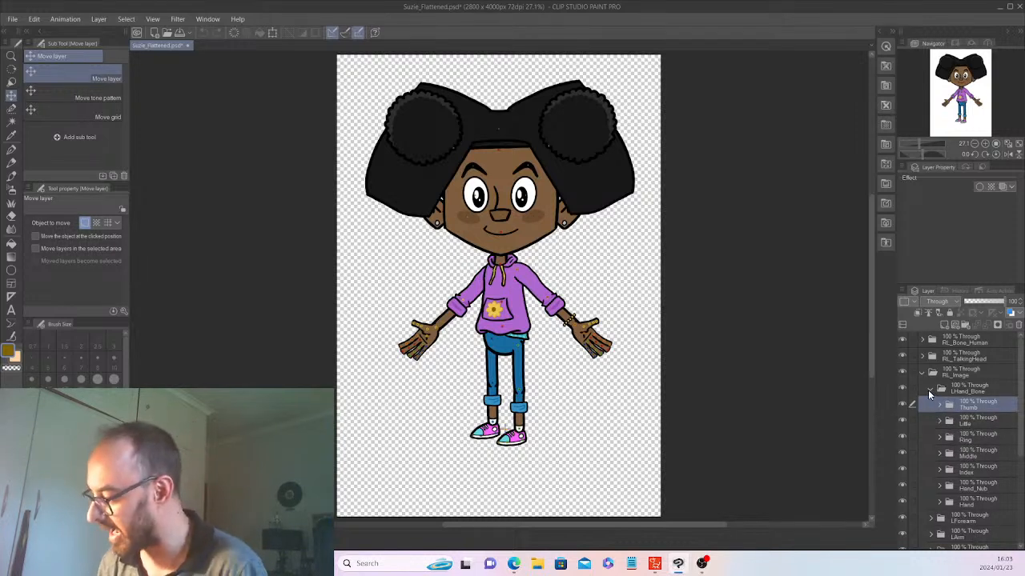
left_click(929, 391)
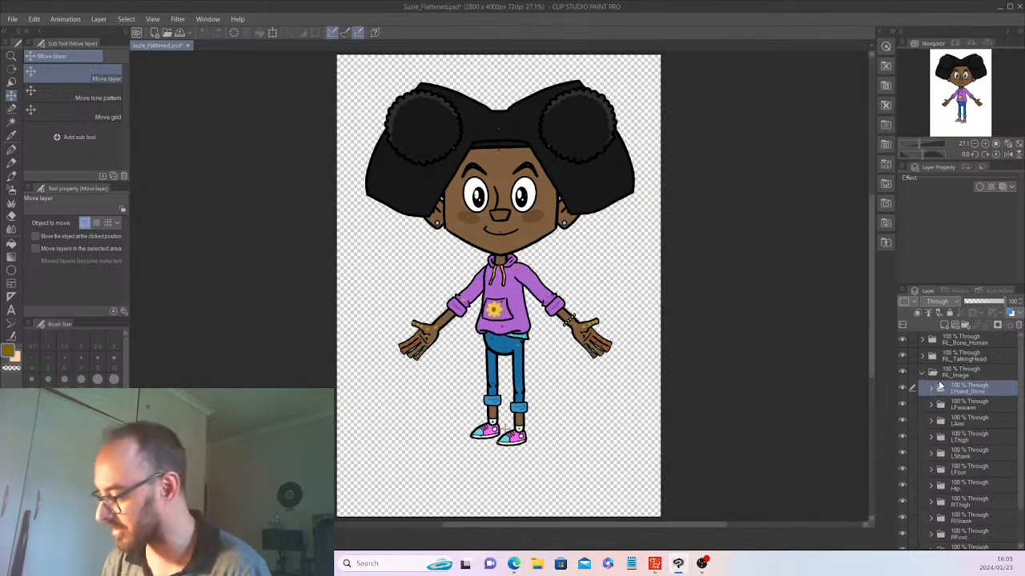
left_click(931, 371)
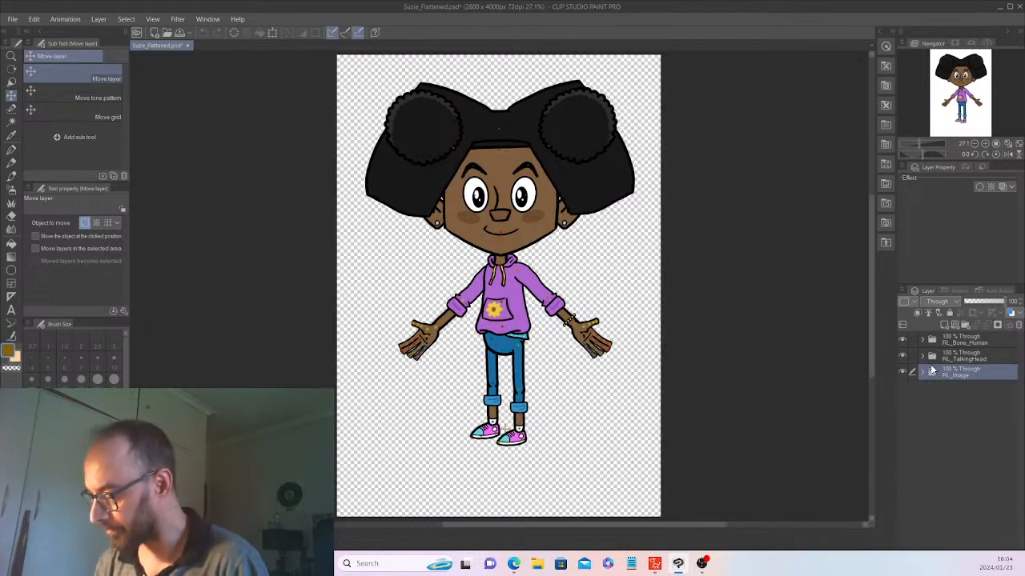
Examine the custom head folders in RL_TalkingHead's Center group, temporarily hiding the HairR folder to identify its hair bun.
left_click(923, 354)
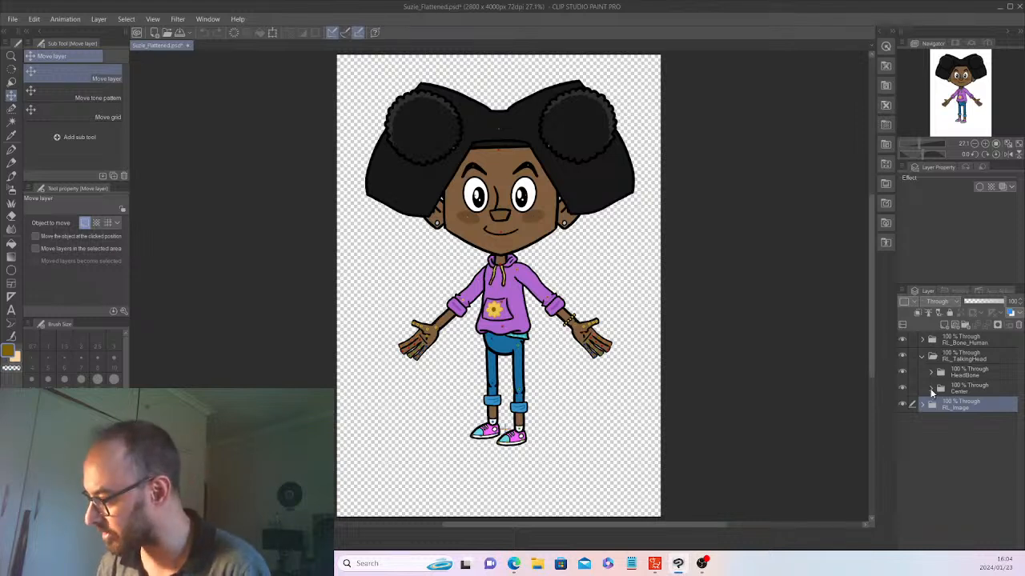
left_click(931, 388)
scroll(1012, 406, "down", 2)
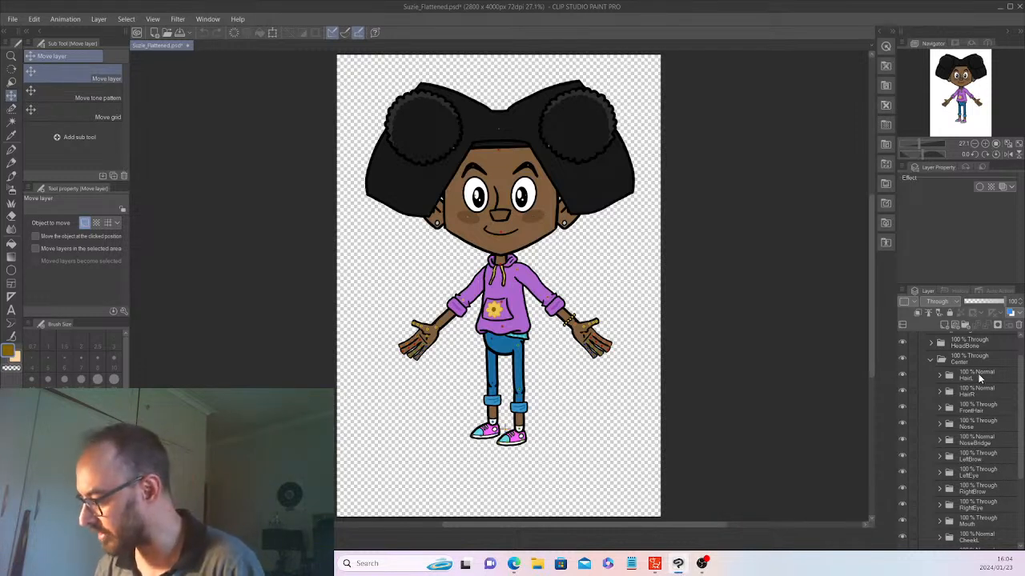
left_click(974, 376)
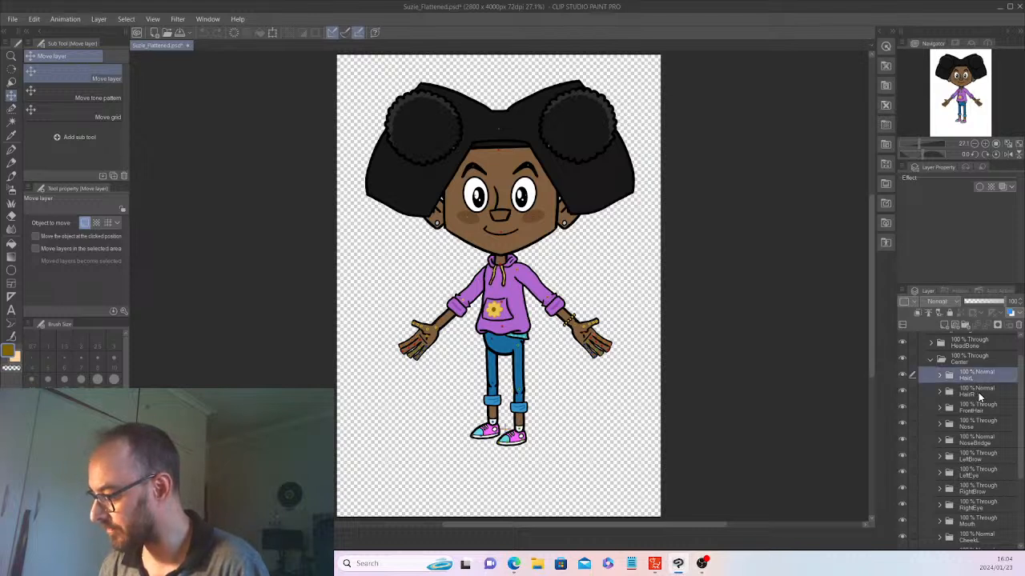
left_click(978, 391)
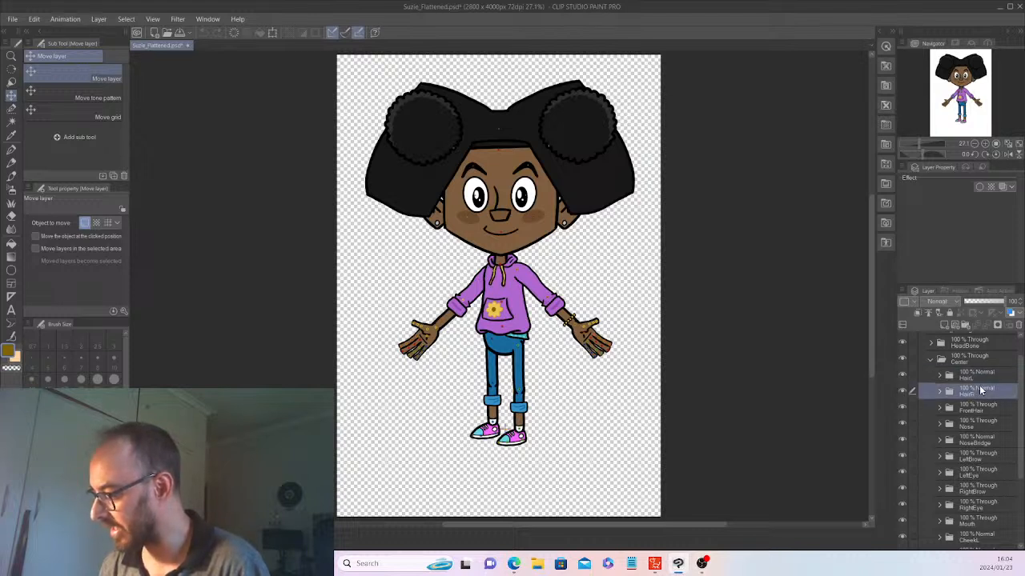
left_click(902, 390)
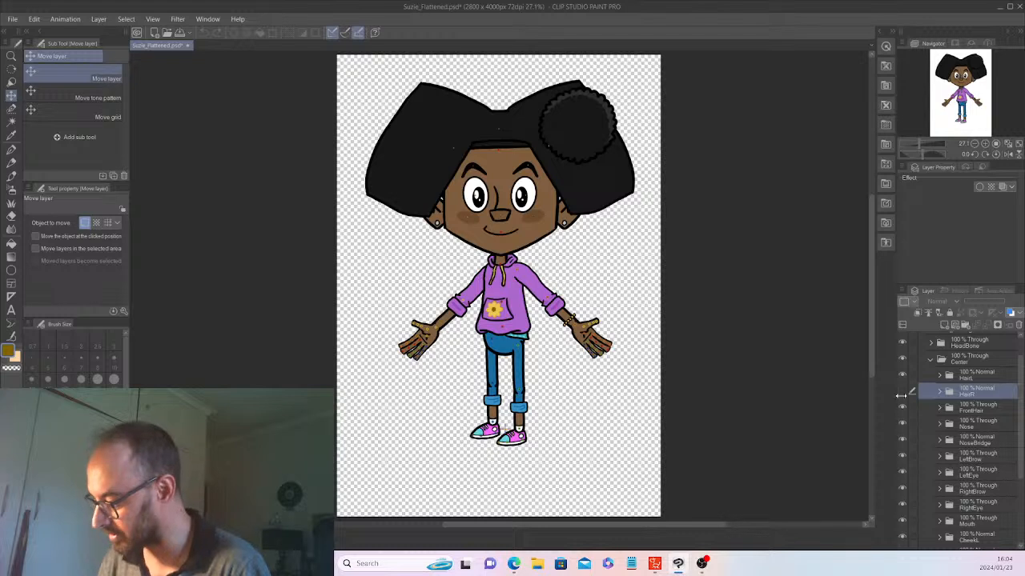
left_click(902, 390)
left_click(902, 374)
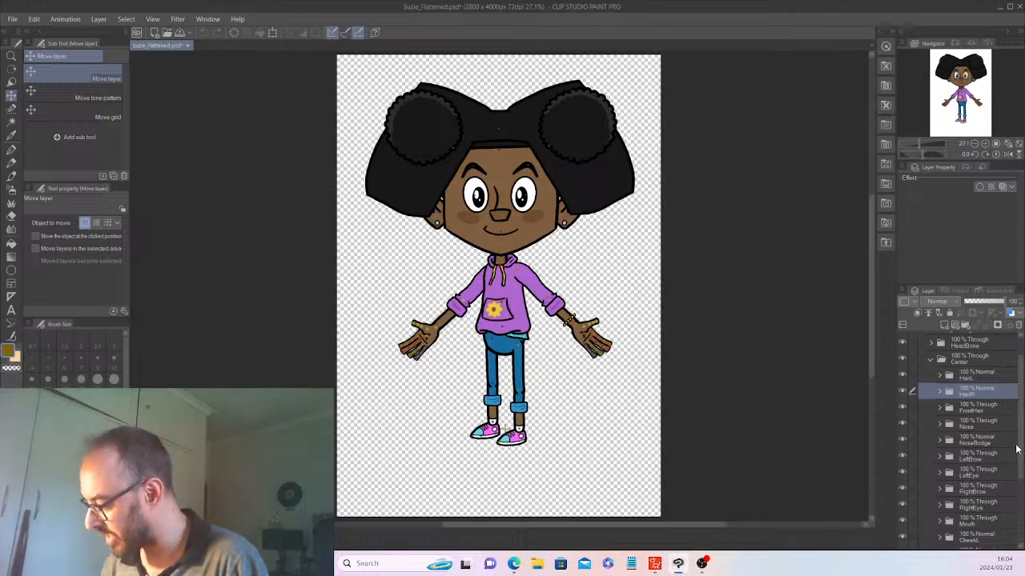
scroll(1020, 447, "down", 1)
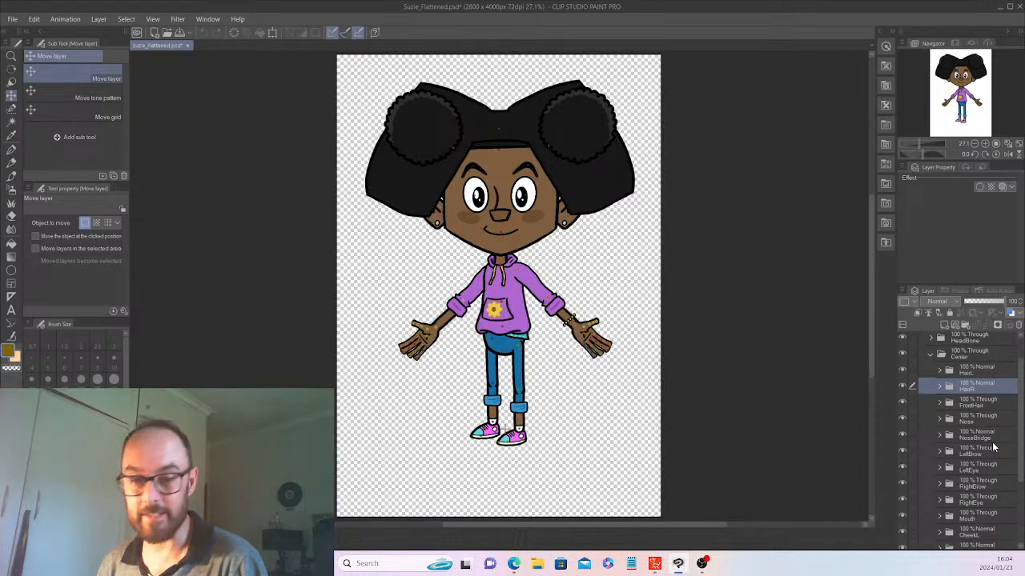
scroll(1023, 369, "up", 2)
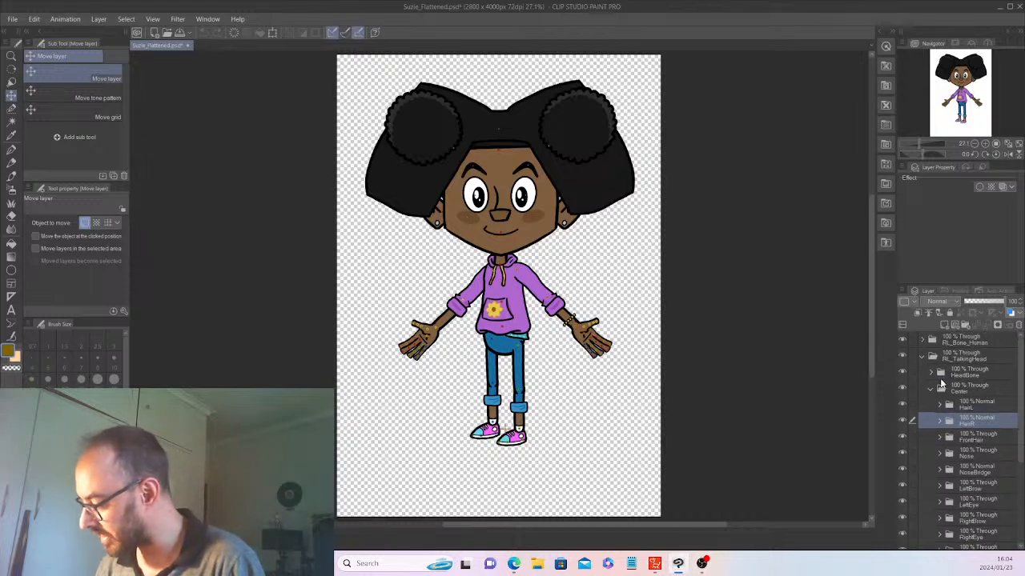
Compare the HairL, HairR and NoseBridge layers in the HeadBone group with the hair folders in the Center group.
left_click(931, 373)
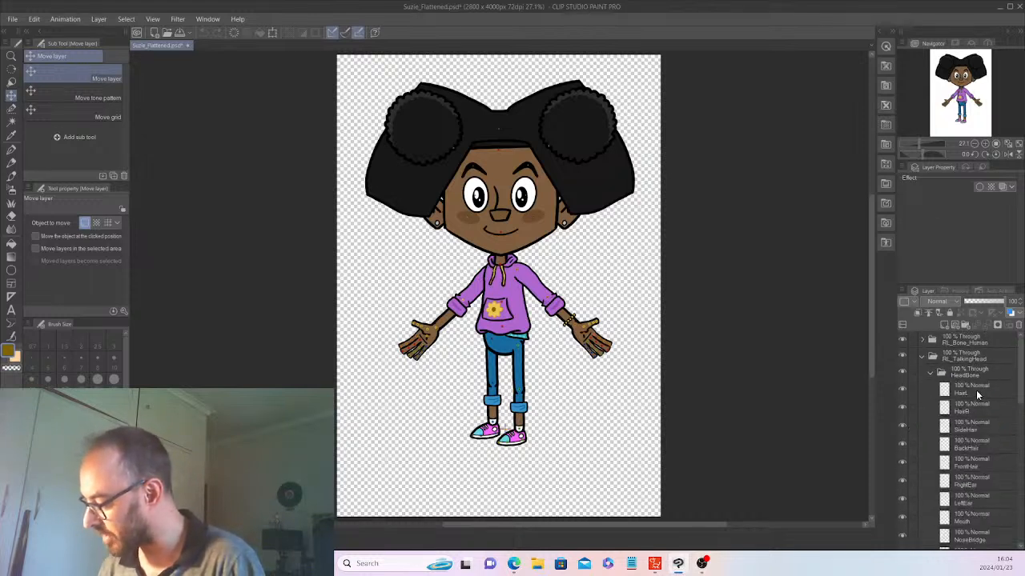
left_click(976, 390)
left_click(974, 408)
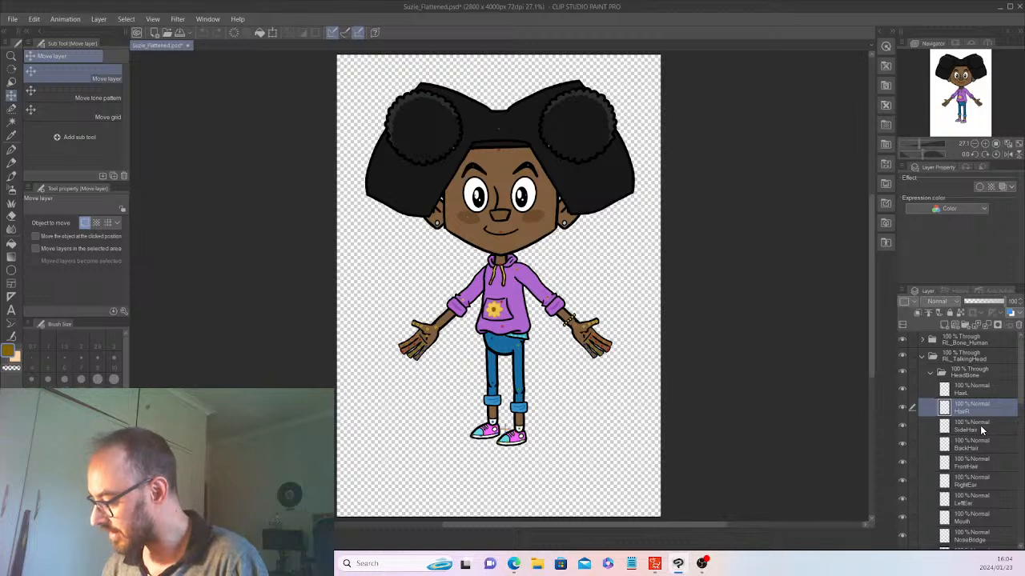
left_click(978, 533)
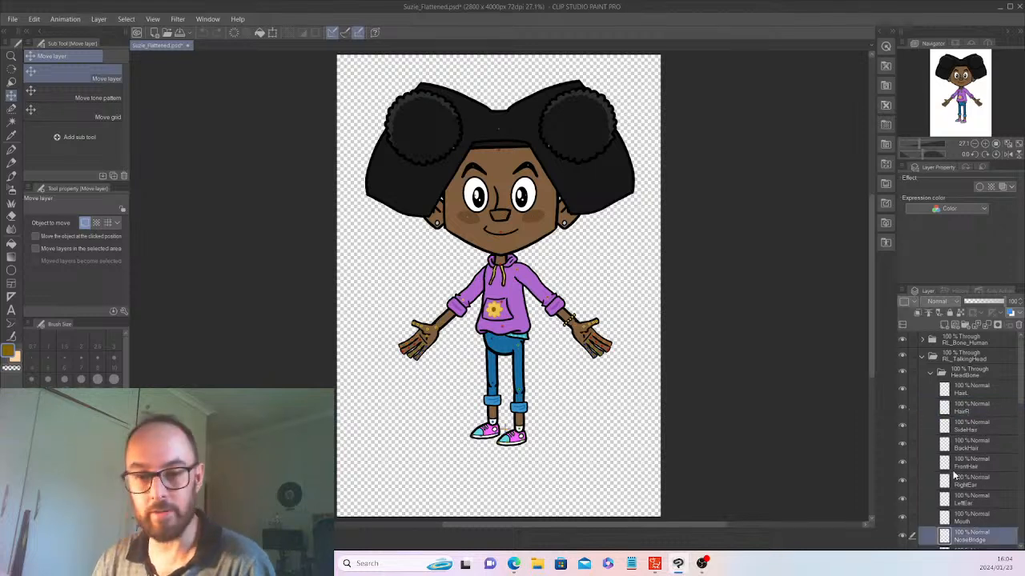
left_click(935, 373)
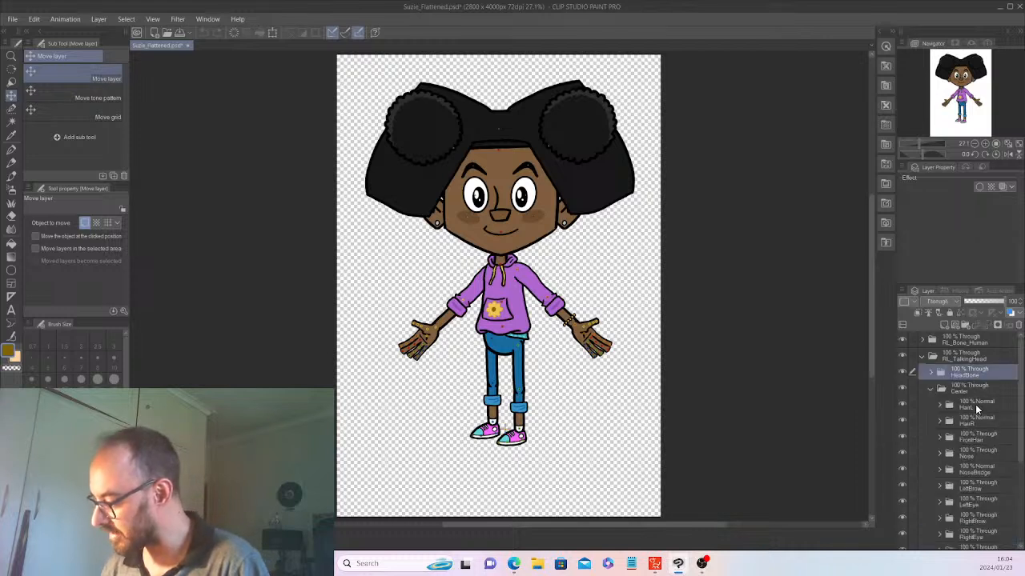
left_click(980, 408)
left_click(980, 421)
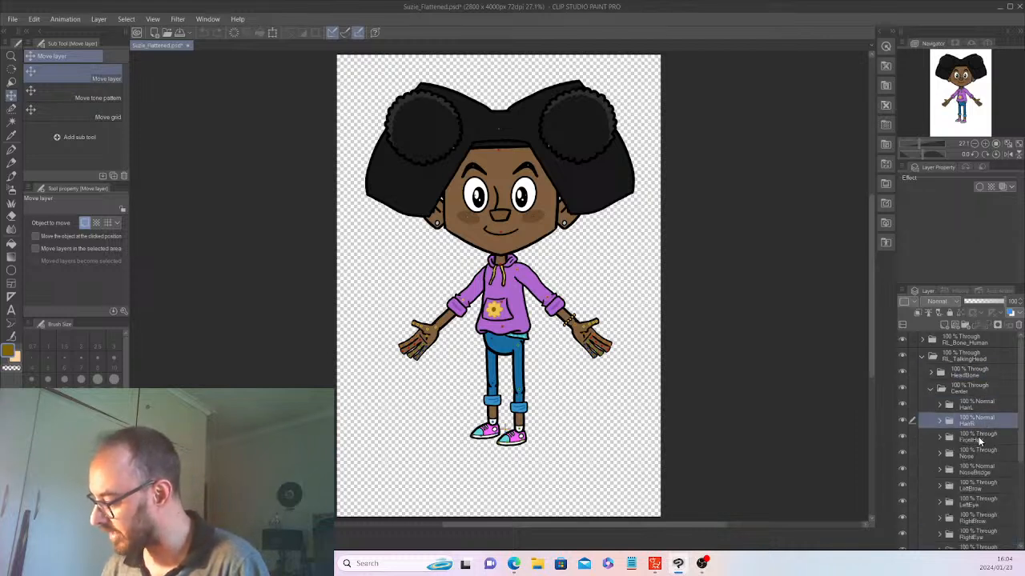
left_click(977, 435)
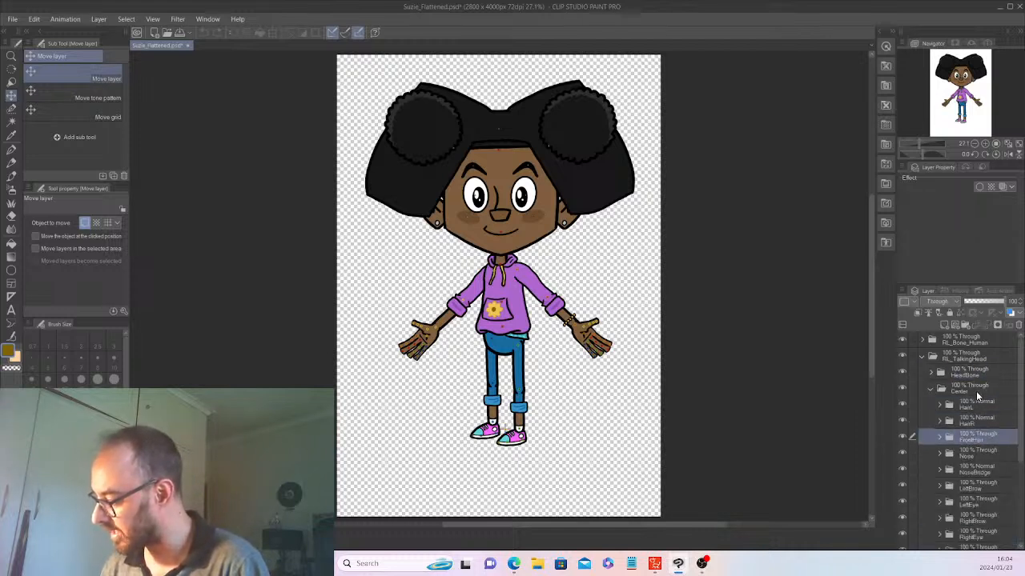
Inspect the SideHair layer in HeadBone, review the Center group's folders again, and collapse both groups.
left_click(931, 373)
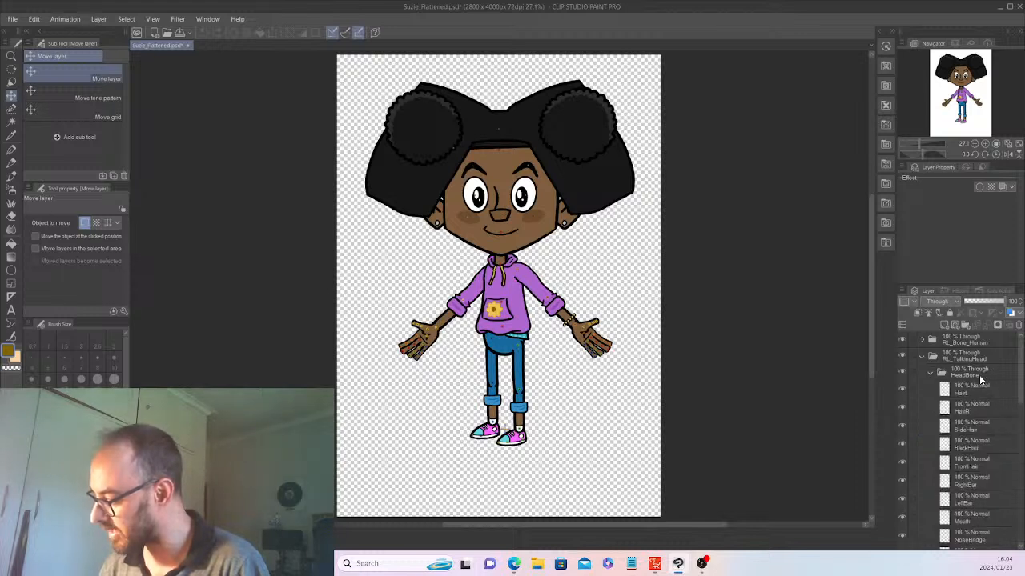
left_click(975, 426)
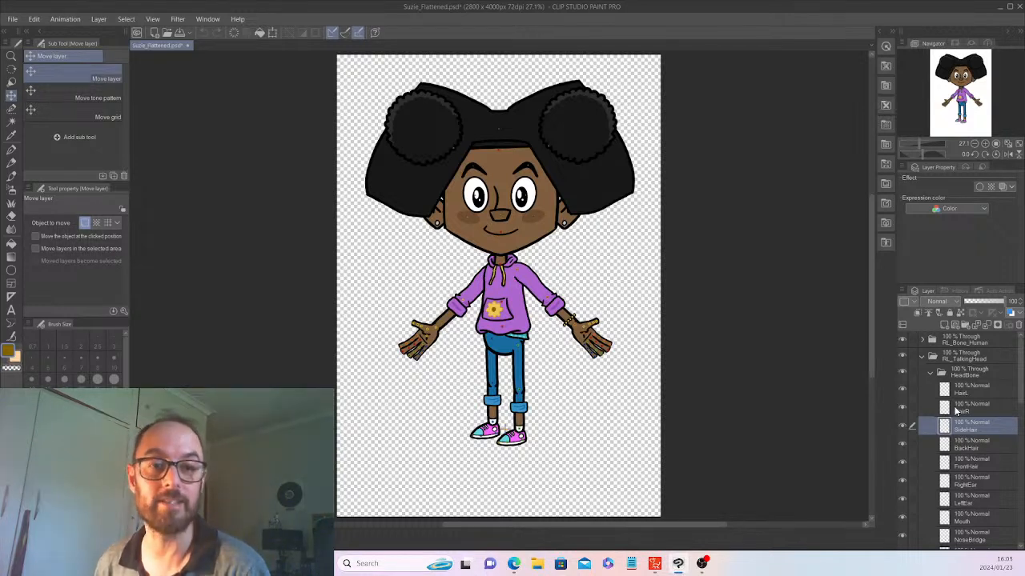
left_click(934, 368)
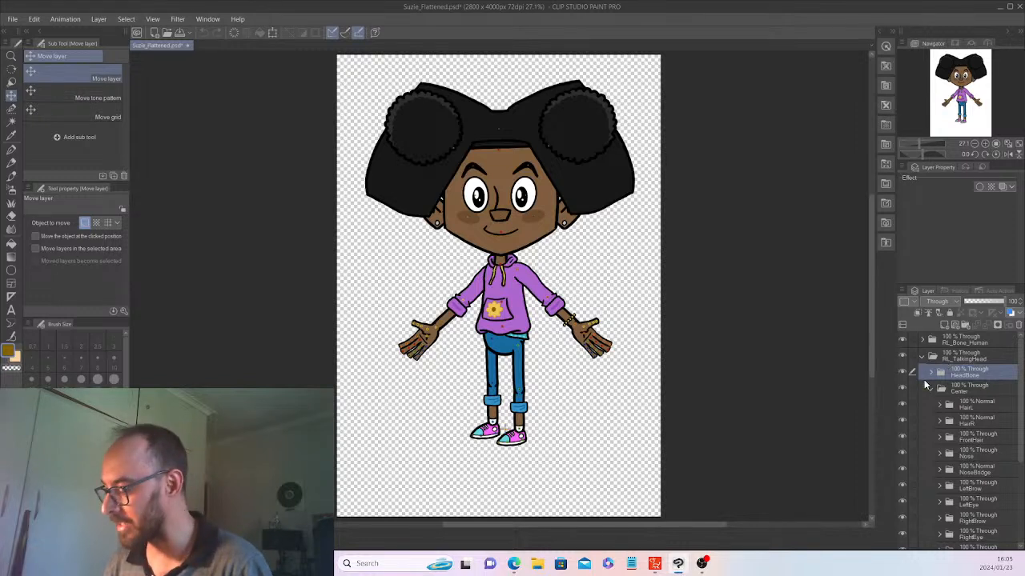
left_click(930, 387)
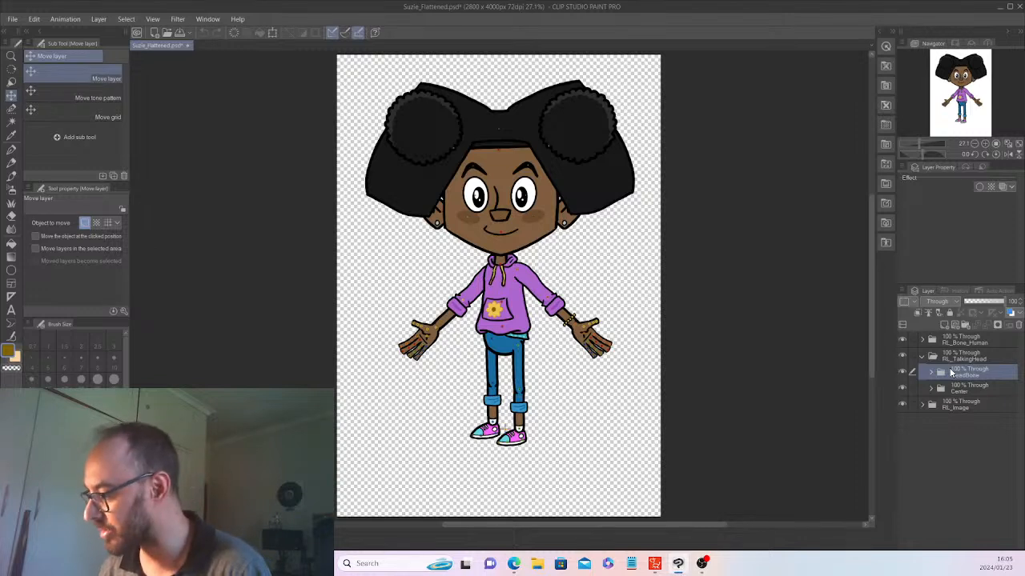
left_click(931, 389)
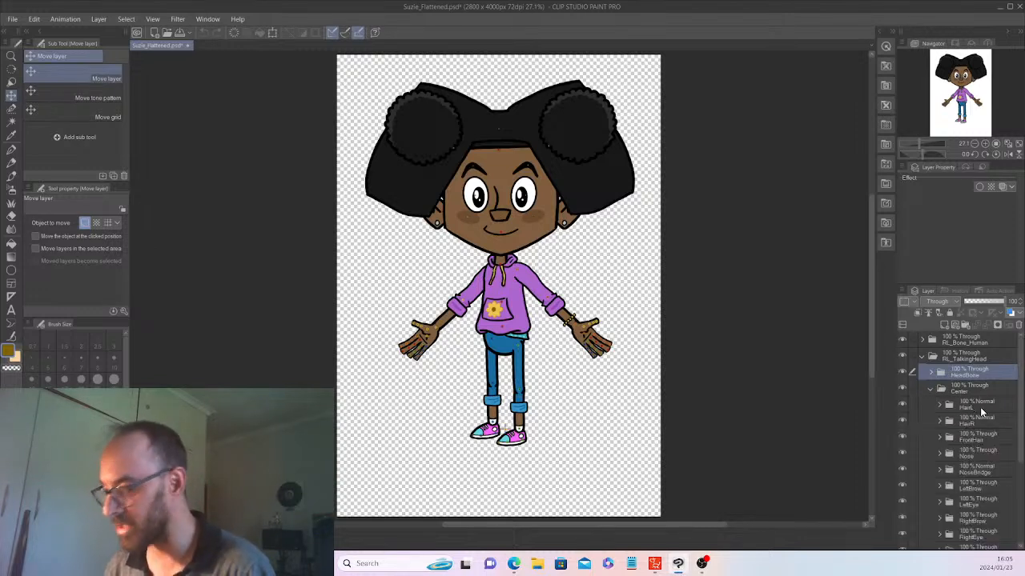
left_click(931, 389)
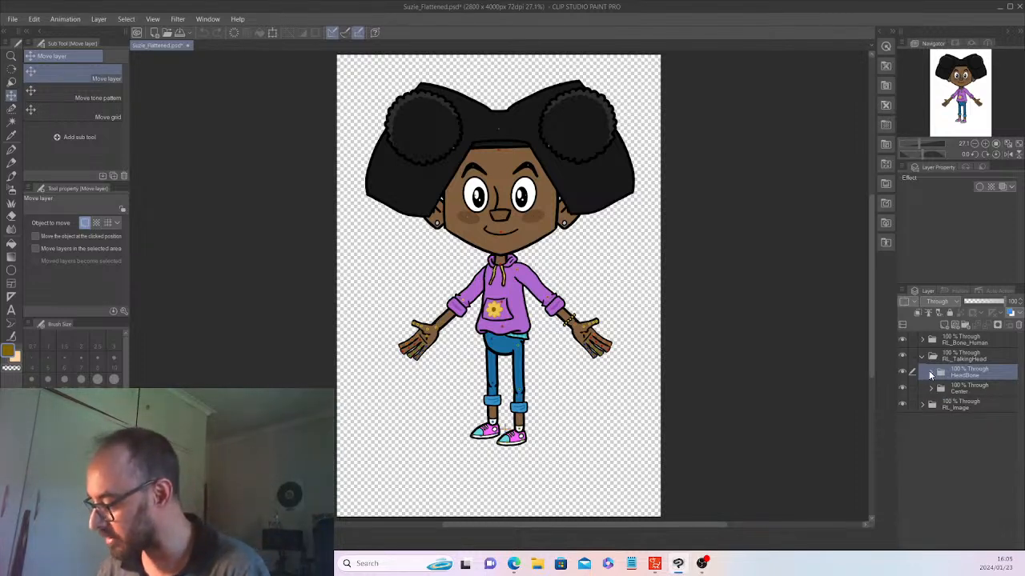
left_click(930, 374)
left_click(931, 374)
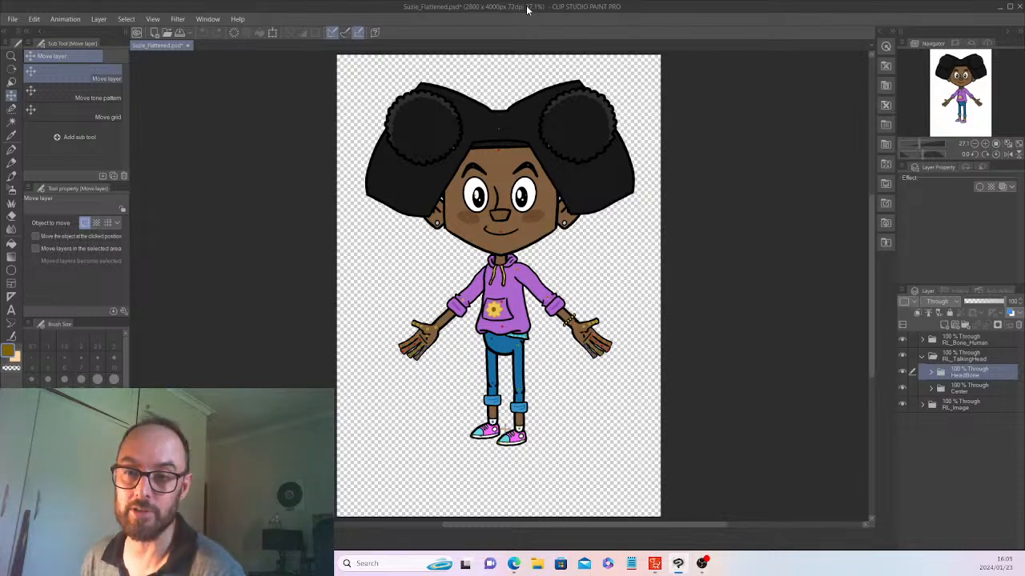
Close Clip Studio Paint without saving Suzie_Flattened and switch to Cartoon Animator 4.
left_click(1013, 7)
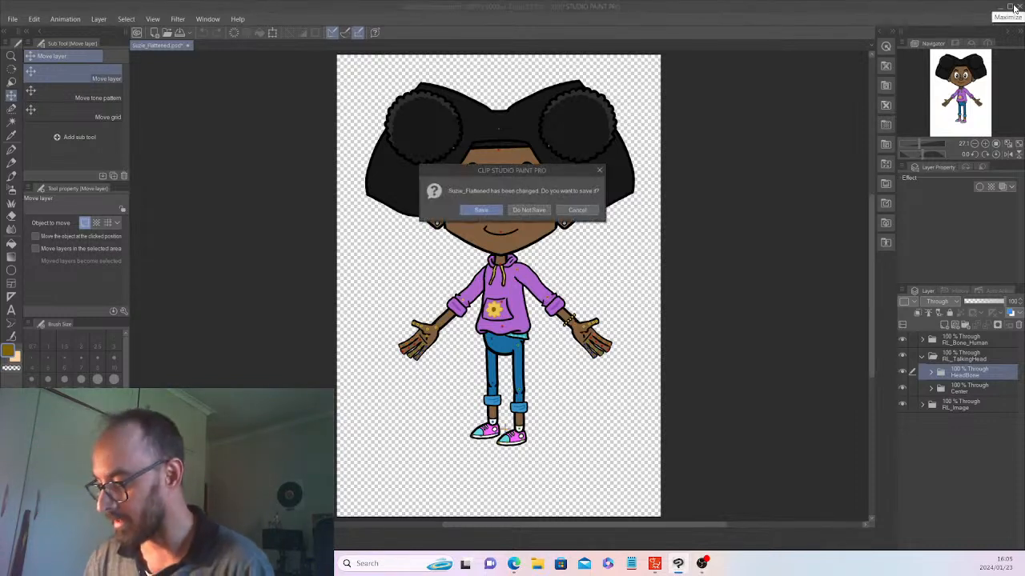
left_click(533, 205)
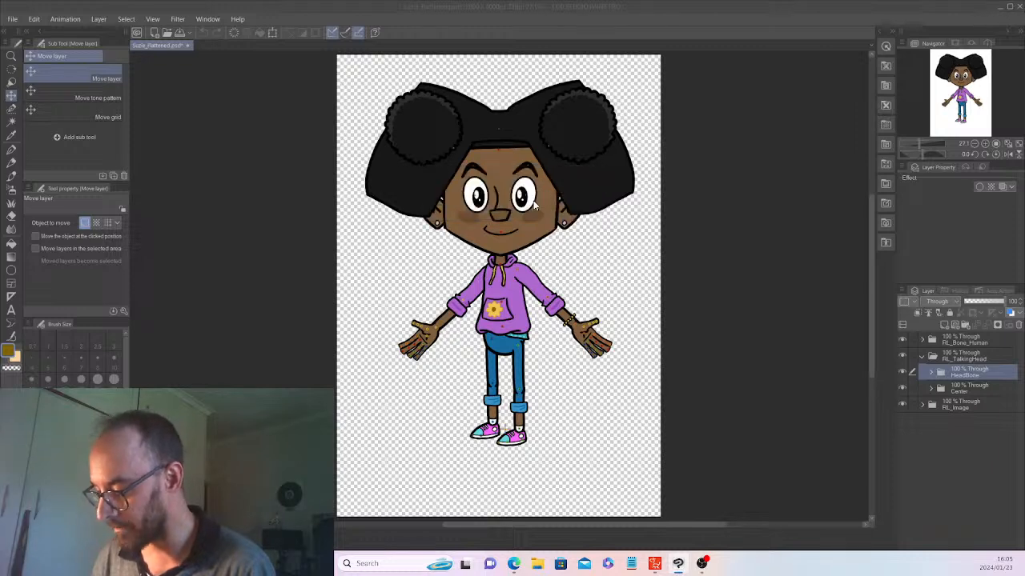
mouse_move(658, 564)
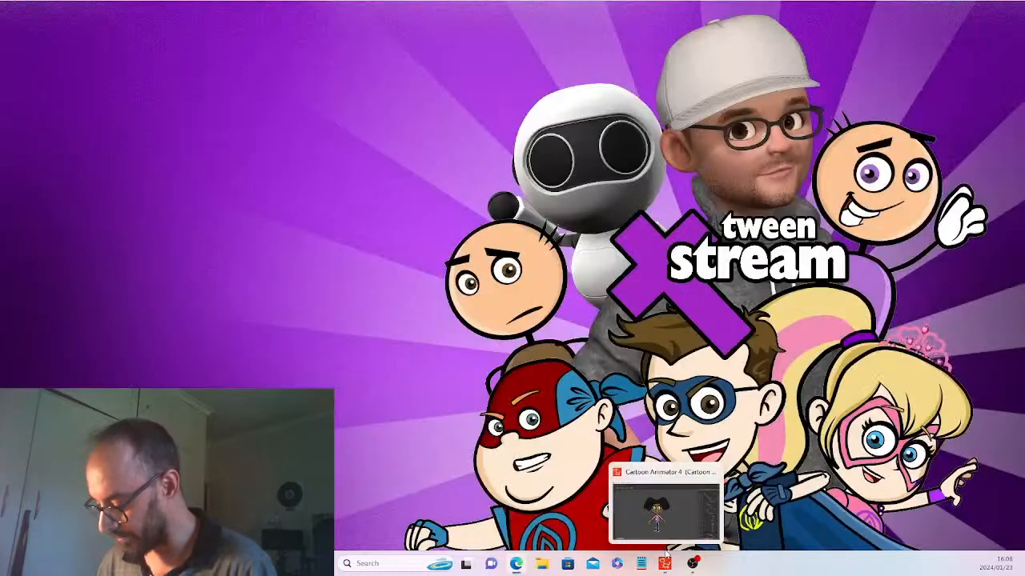
left_click(667, 552)
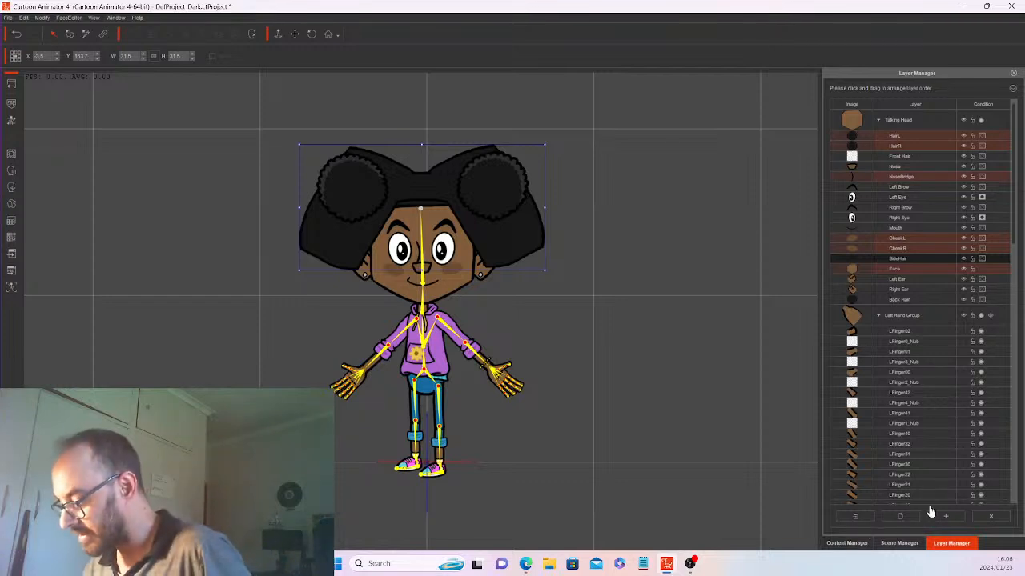
Turn on the mask for the SideHair layer in the Talking Head group and open the 360 Head Creator.
left_click(898, 269)
left_click(901, 258)
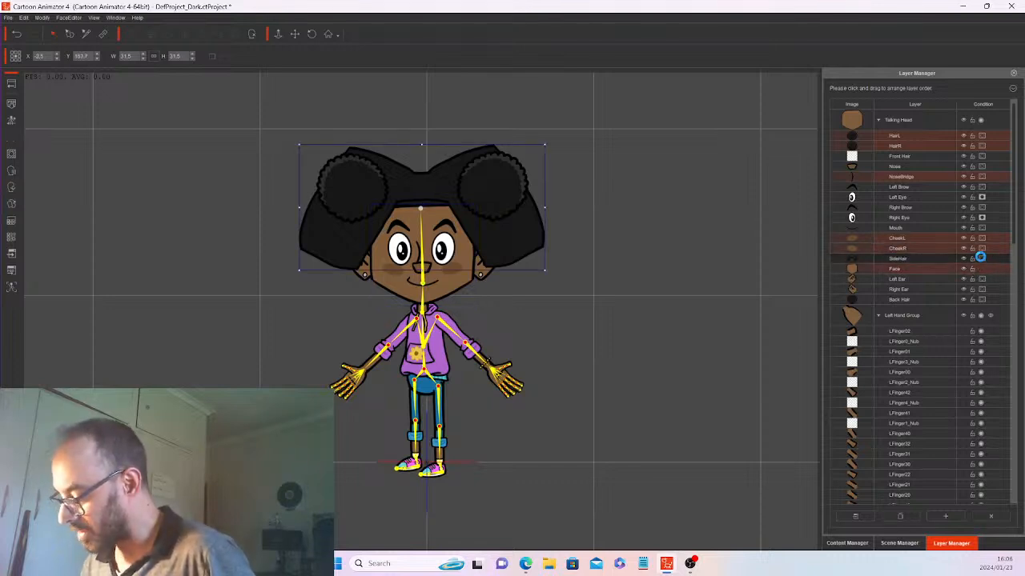
left_click(979, 259)
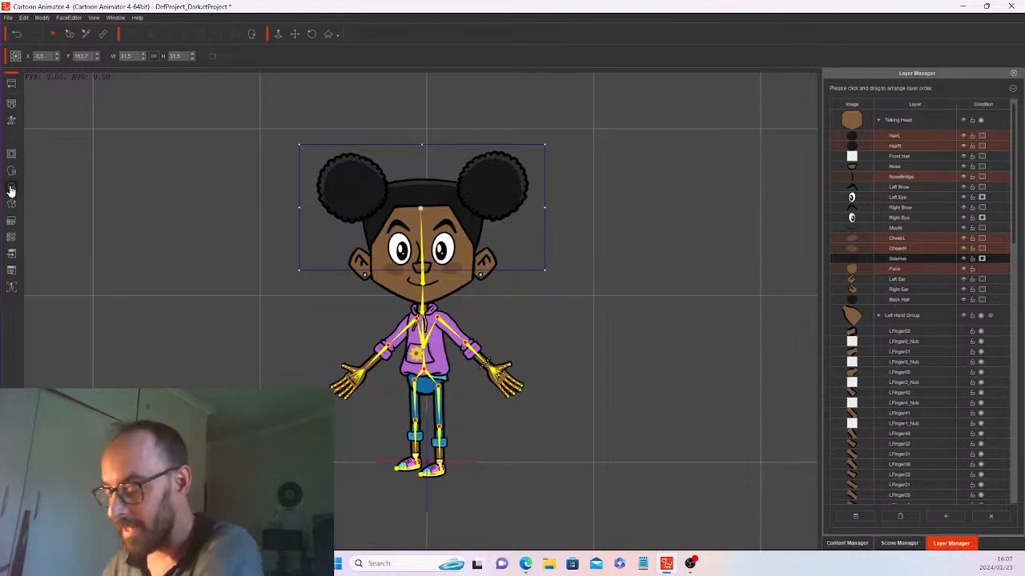
left_click(11, 189)
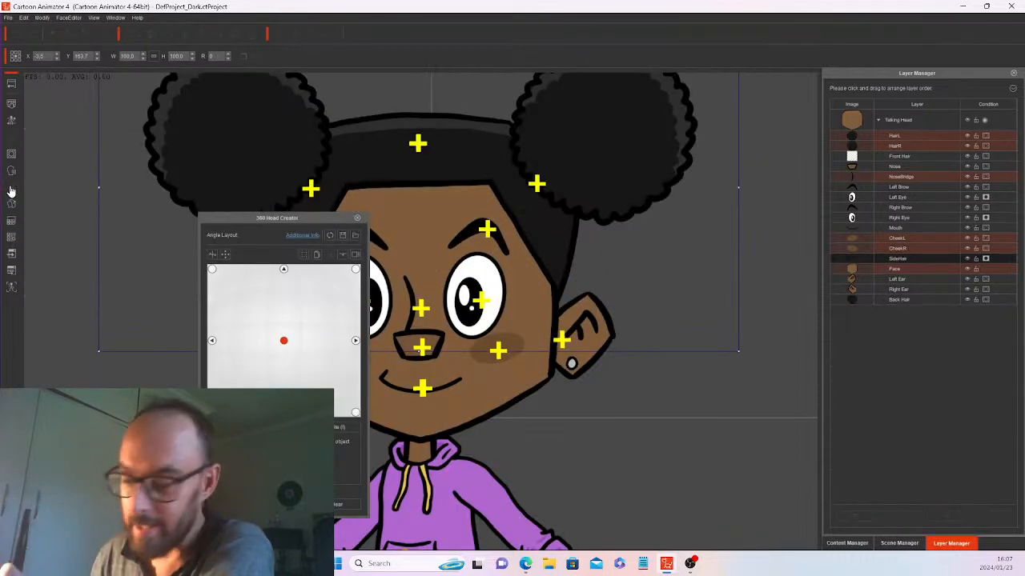
Copy the front-facing angle's setup to the left-facing angle in the 360 Head Creator and move the window clear of the face.
left_click_drag(320, 219, 784, 217)
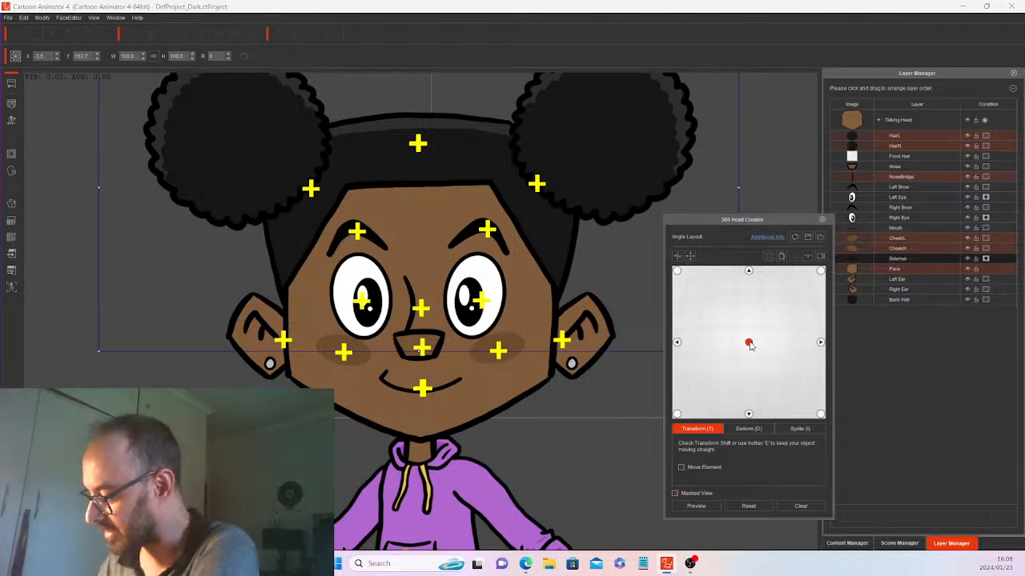
left_click(782, 257)
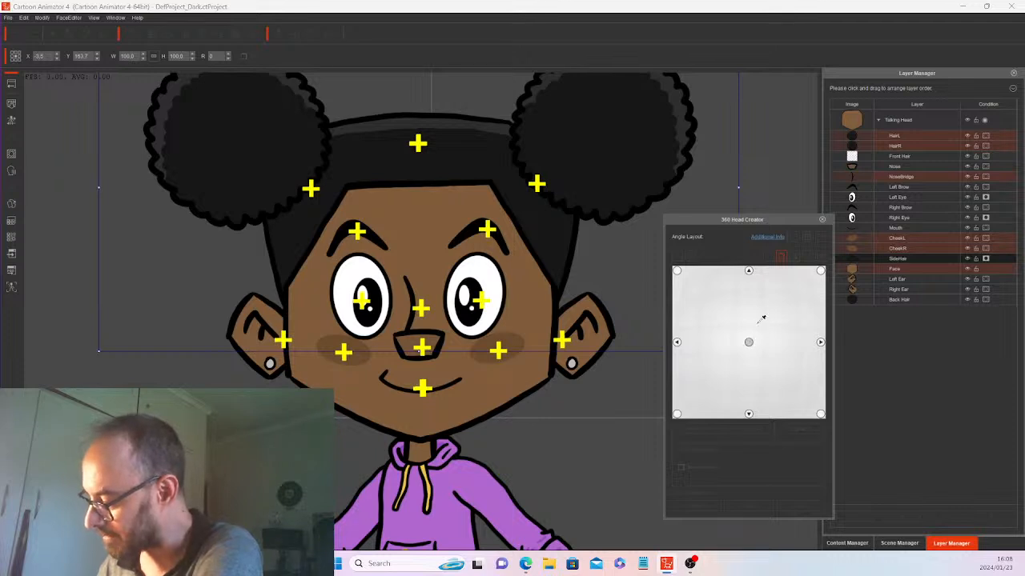
left_click(678, 342)
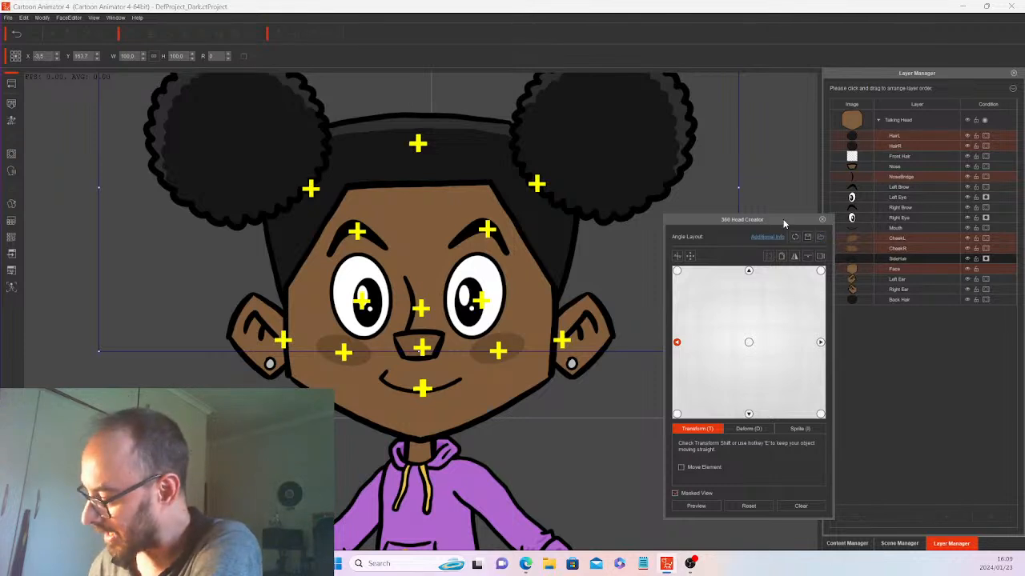
left_click_drag(795, 213, 790, 186)
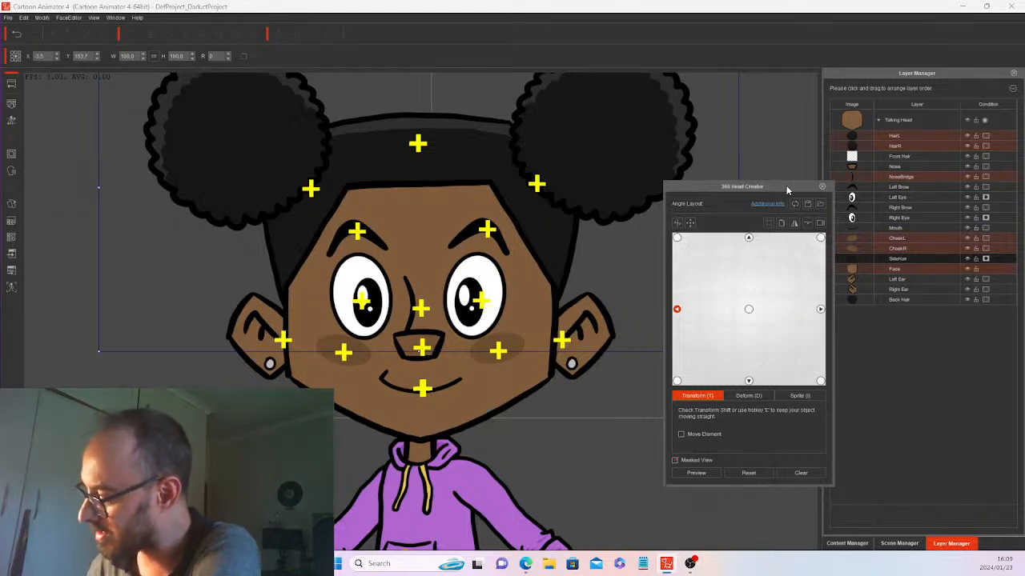
left_click_drag(786, 185, 779, 197)
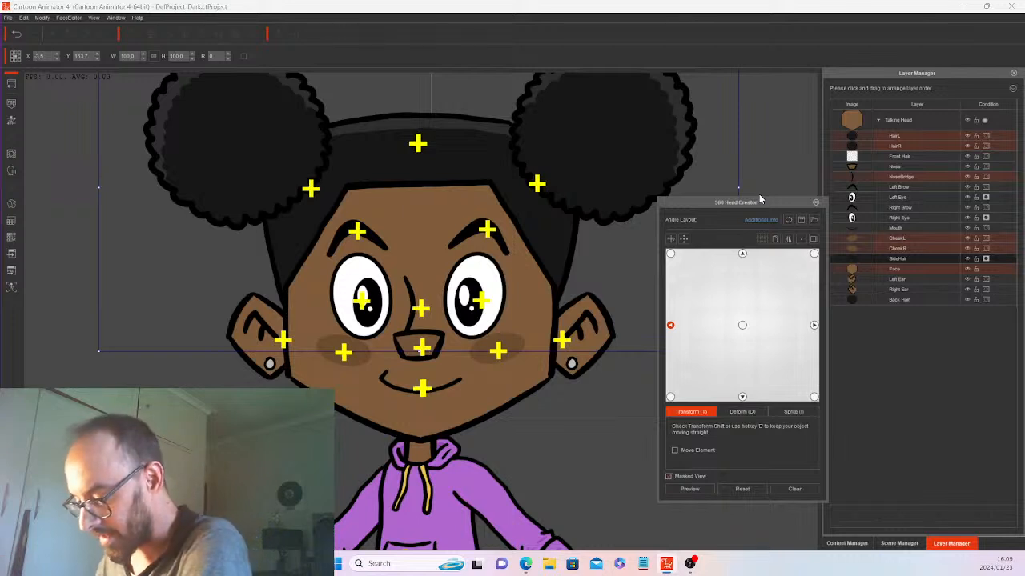
left_click_drag(778, 201, 758, 189)
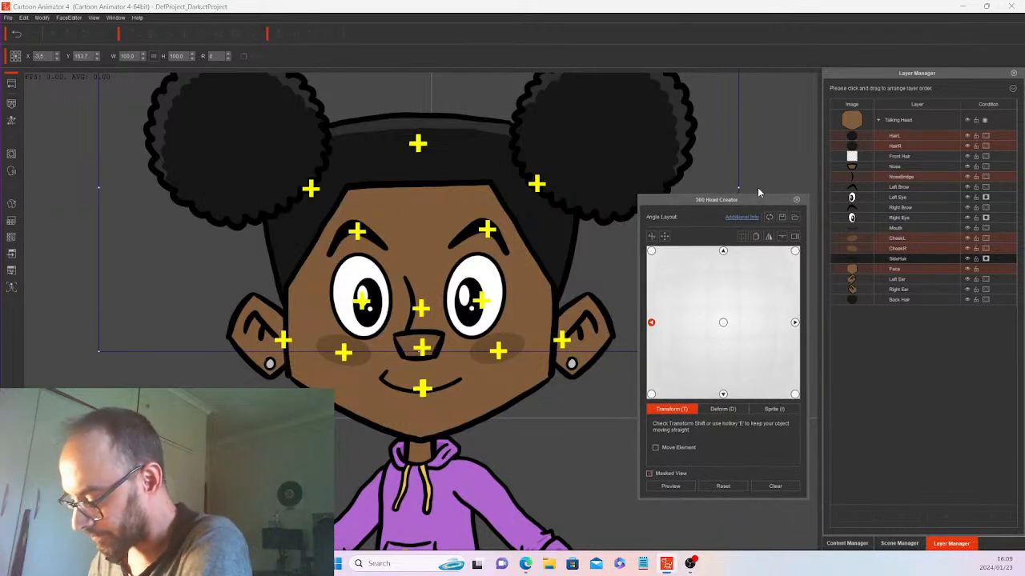
For the left-facing angle, raise the Left Ear layer above SideHair, compare with the front angle, and move the right ear inward behind the face.
left_click(863, 277)
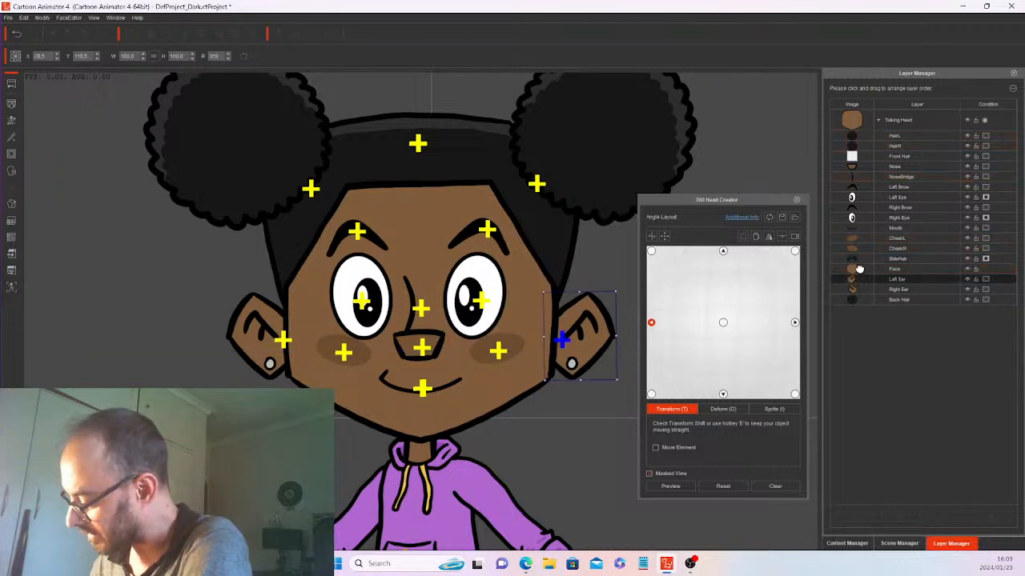
left_click_drag(859, 269, 879, 244)
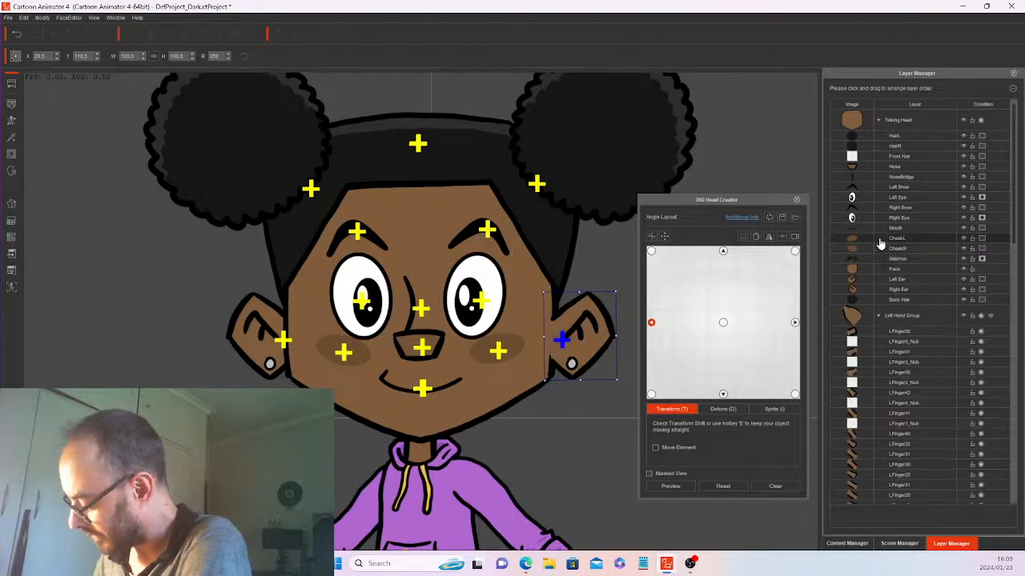
left_click_drag(723, 322, 727, 368)
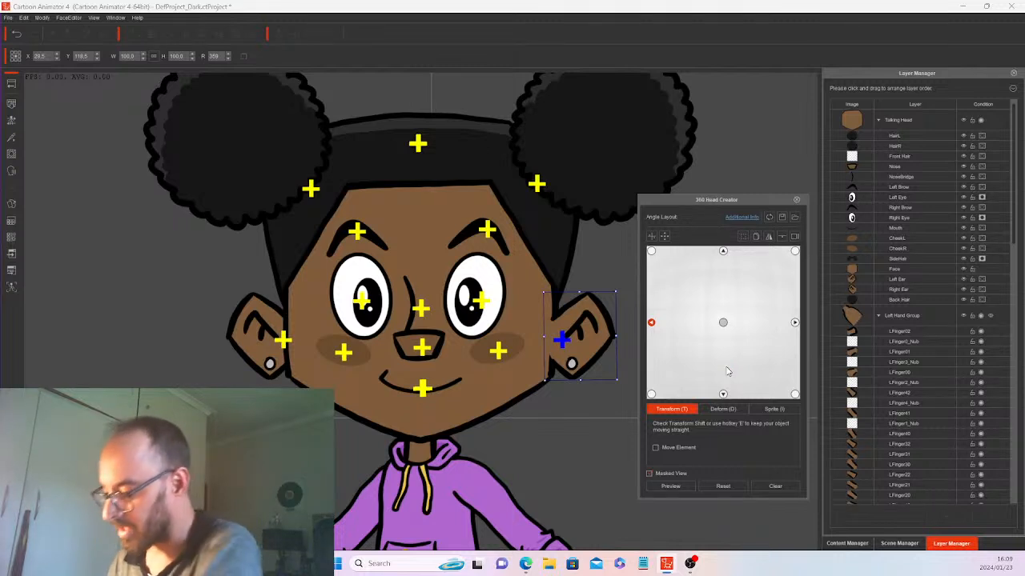
left_click(724, 322)
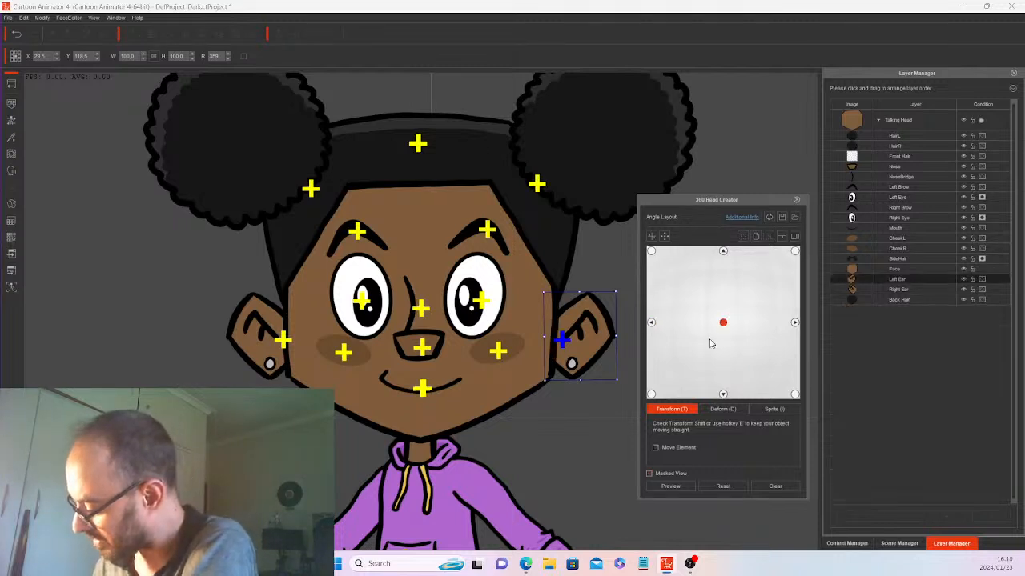
left_click(655, 318)
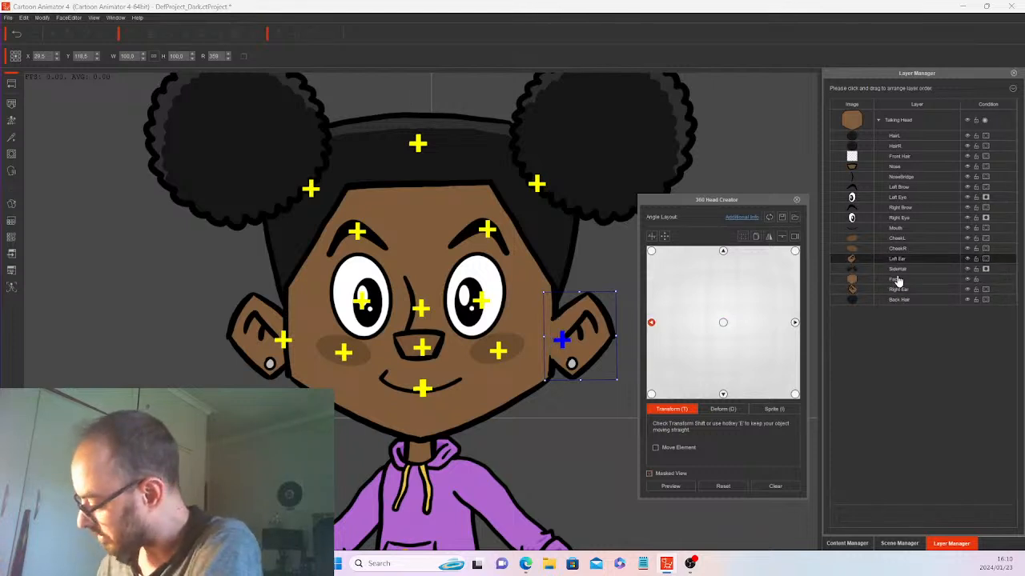
left_click(850, 292)
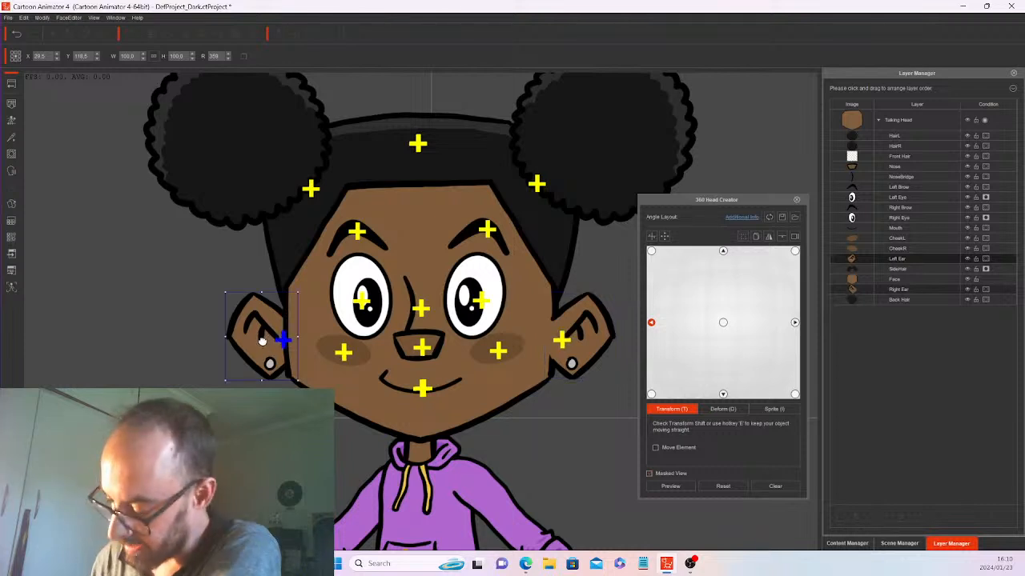
left_click_drag(262, 341, 307, 327)
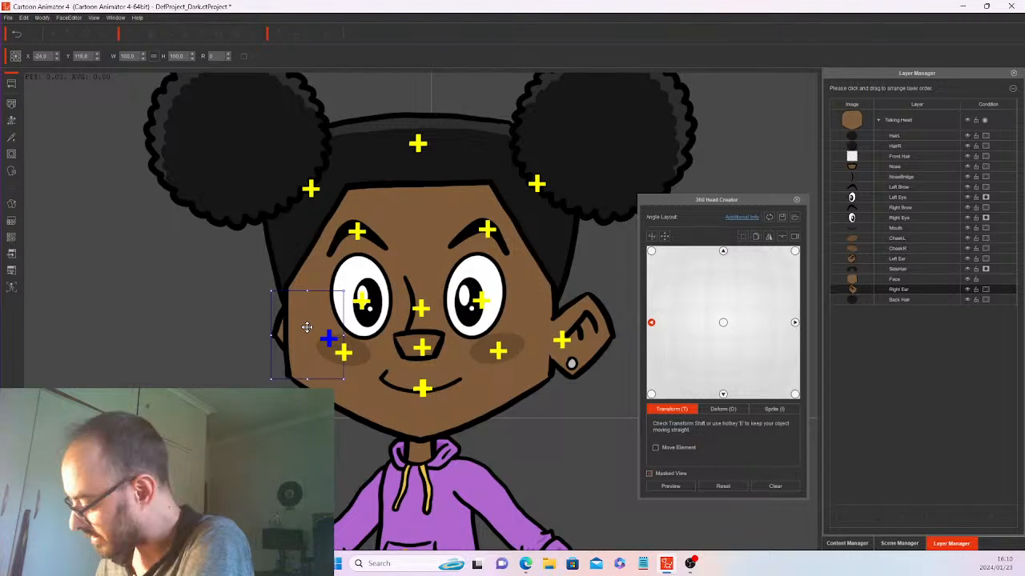
Scale the right eye to about 80%, narrow it further, and move it to the outer edge of the face.
left_click(900, 218)
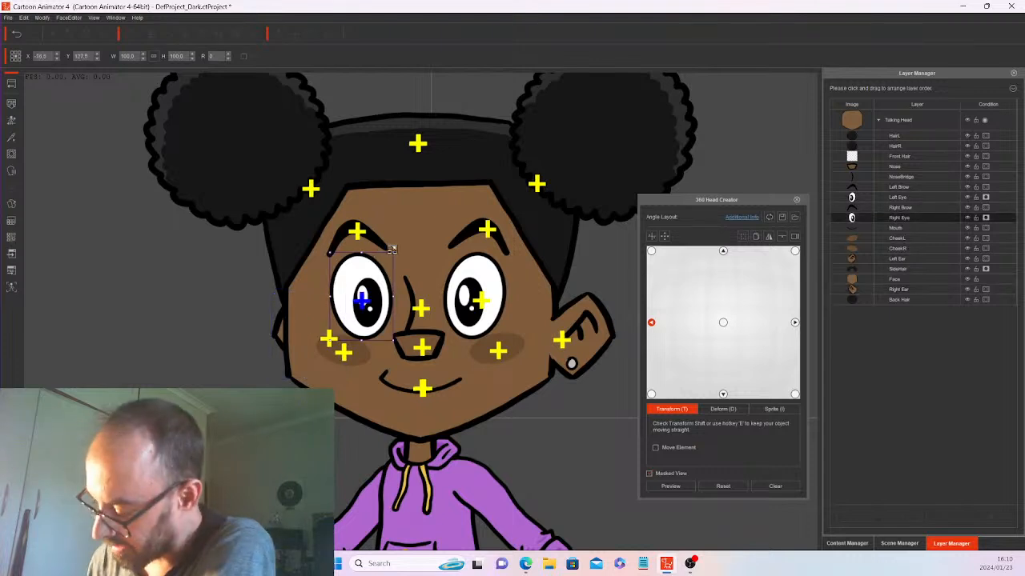
left_click_drag(391, 249, 384, 256)
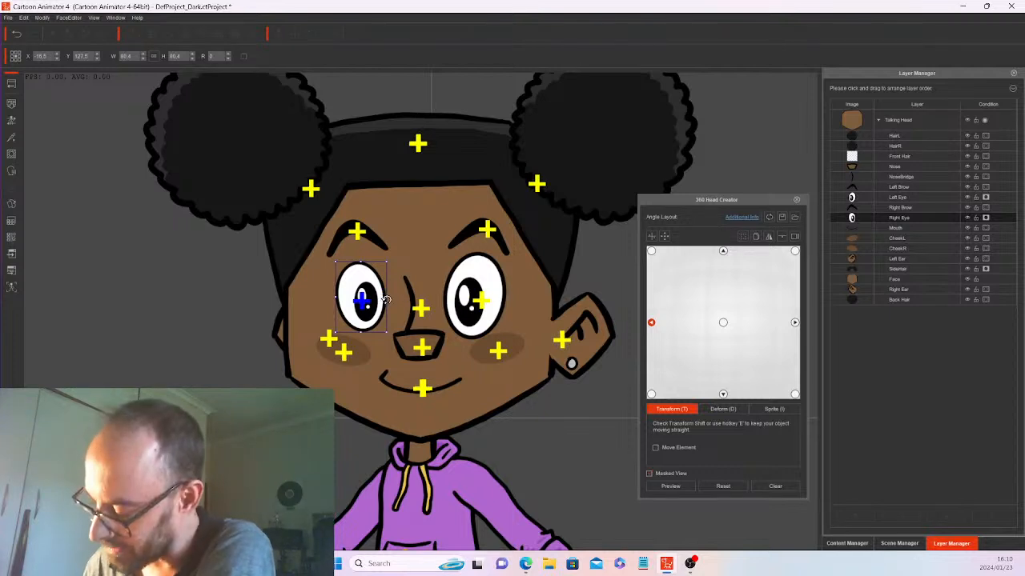
left_click(376, 292)
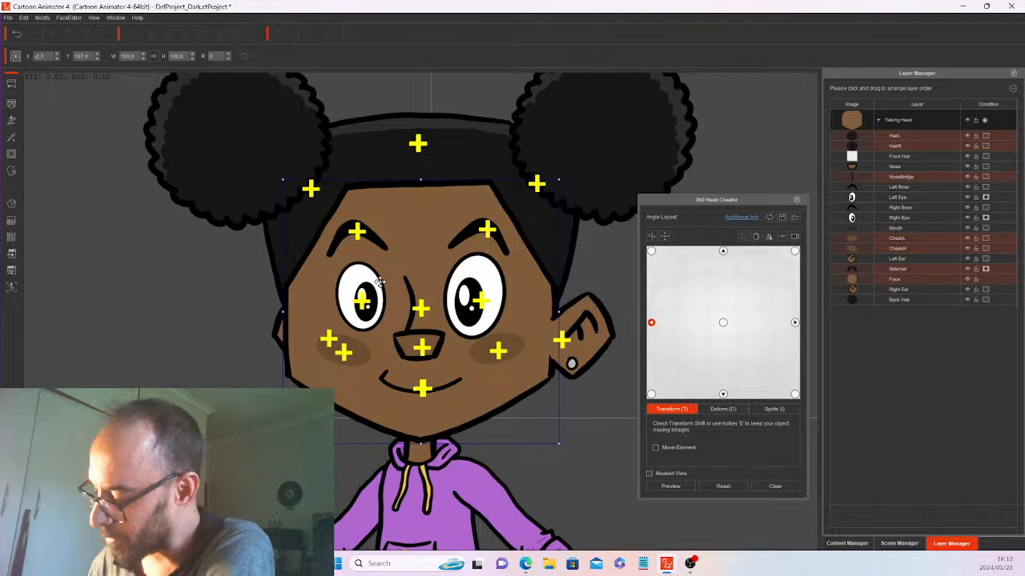
left_click(383, 293)
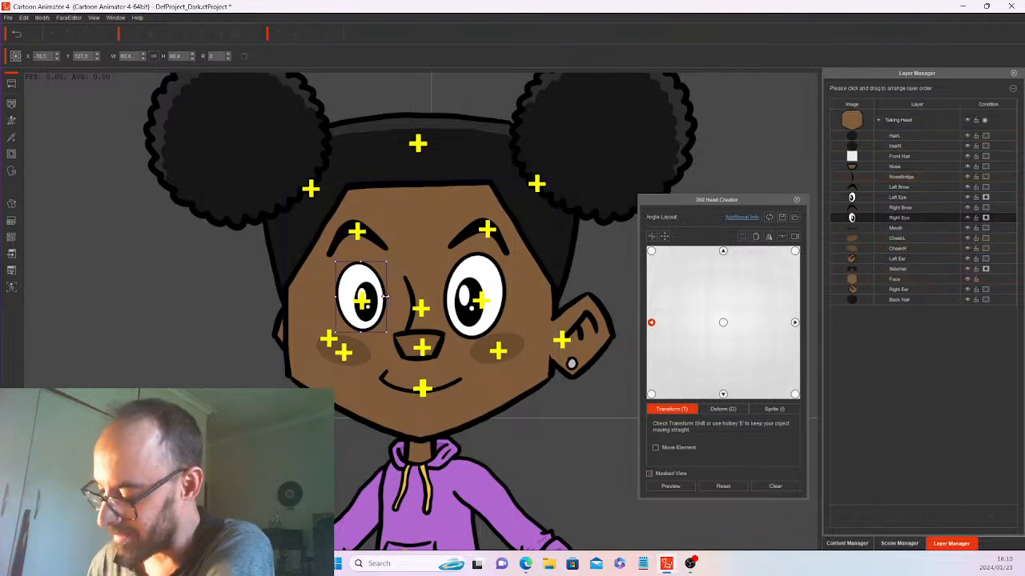
left_click_drag(385, 297, 382, 298)
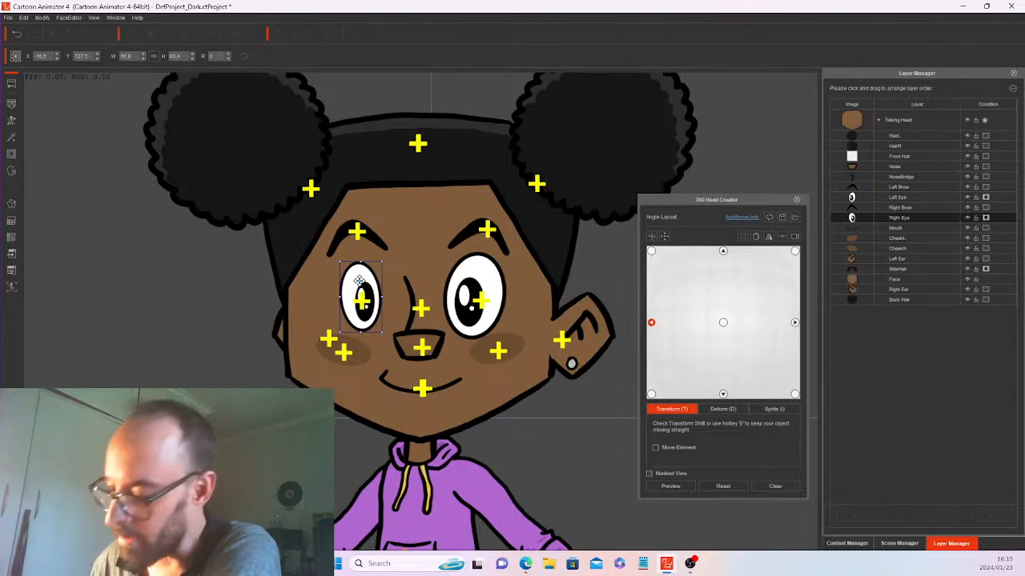
left_click_drag(354, 294, 304, 286)
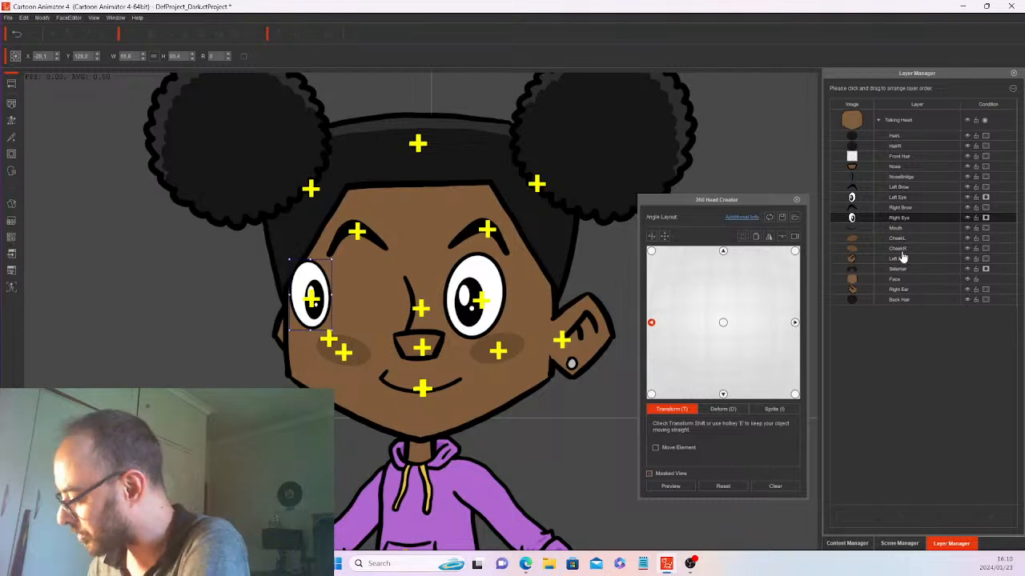
Shrink the CheekR patch to about 63% and move it to the face edge just below the right eye.
left_click(356, 345)
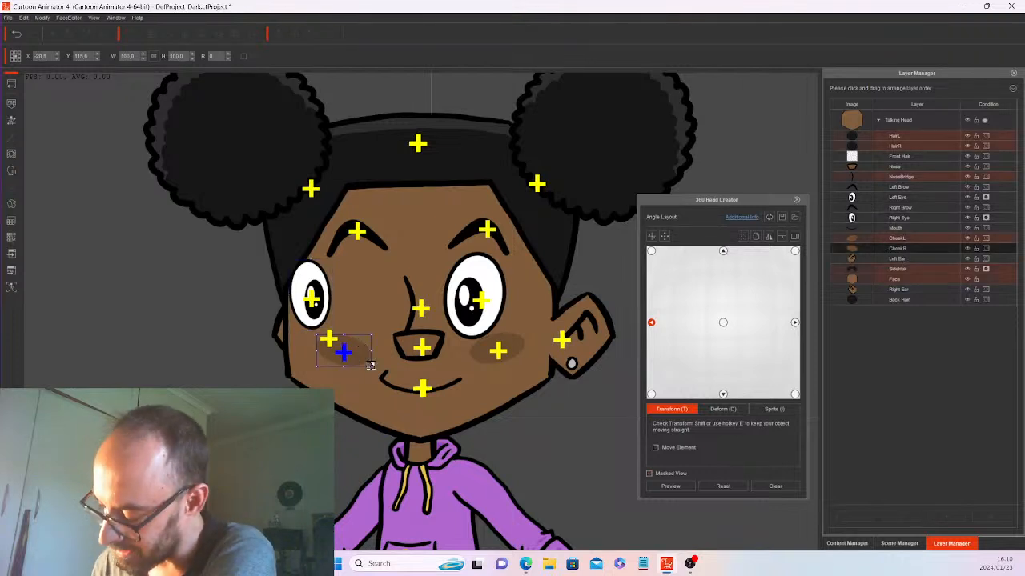
left_click_drag(370, 366, 360, 355)
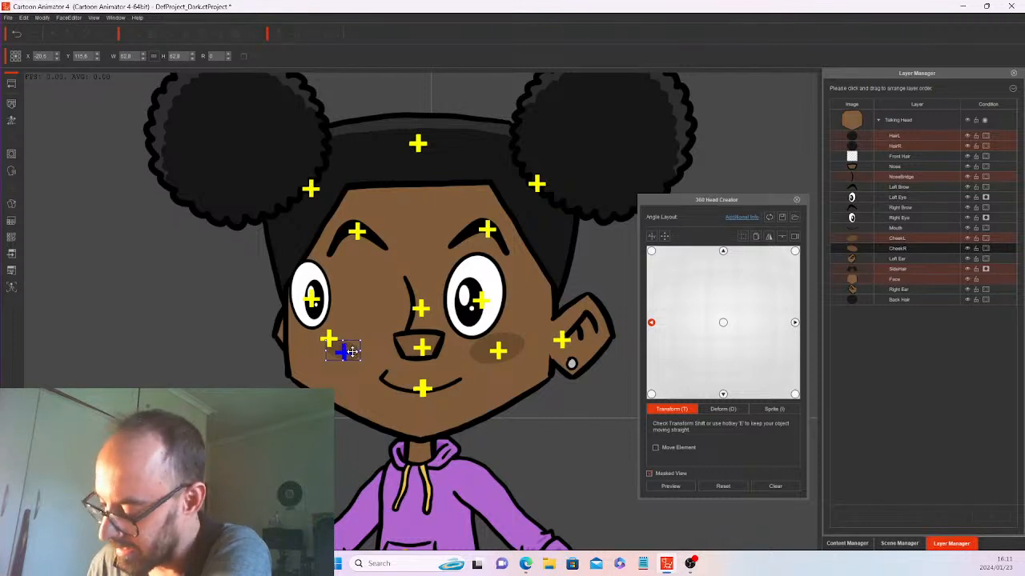
left_click_drag(350, 351, 312, 339)
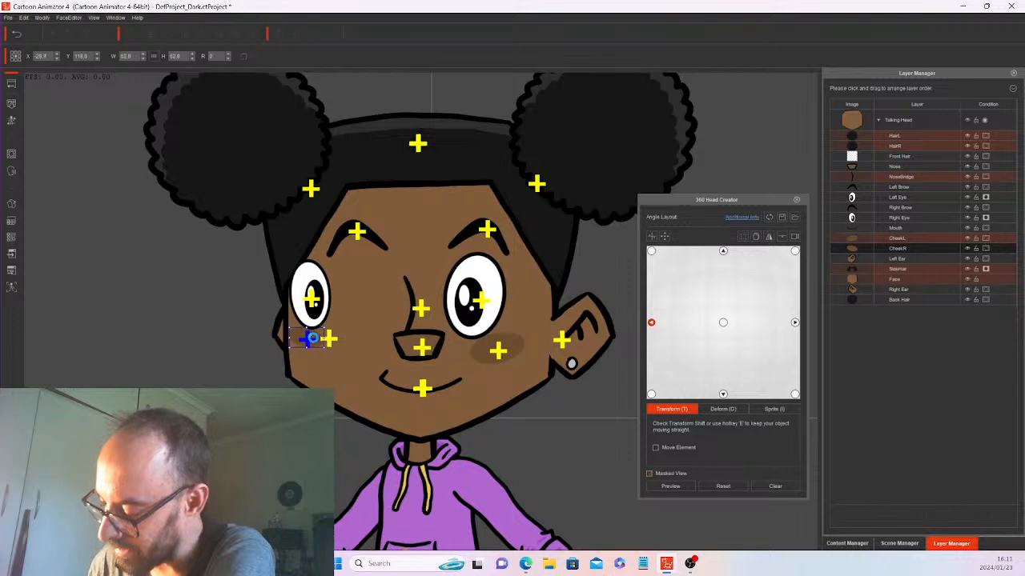
Shift the nose toward the right eye, then tilt the NoseBridge slightly clockwise and move it above the nose.
left_click(895, 164)
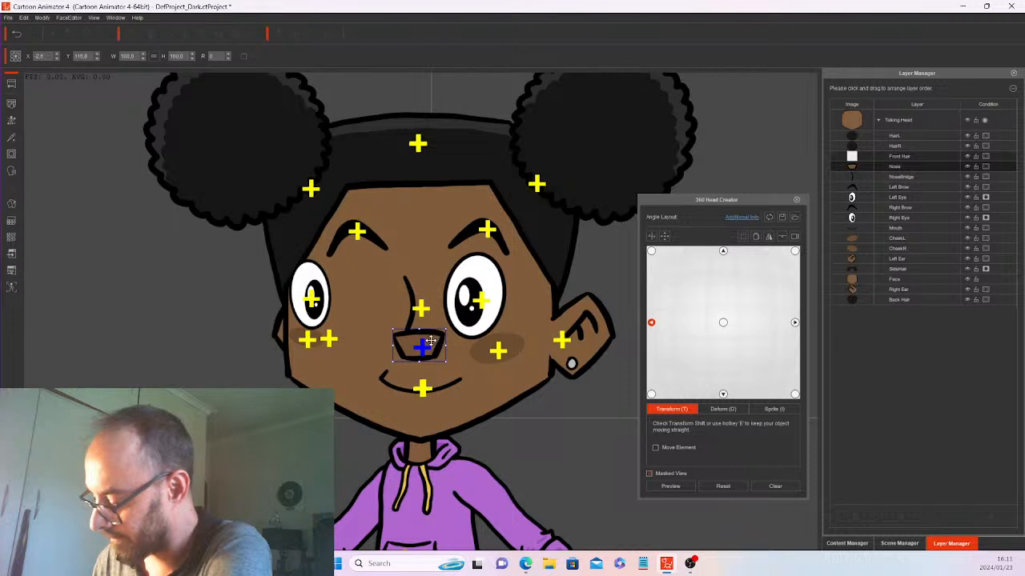
left_click_drag(419, 336, 351, 331)
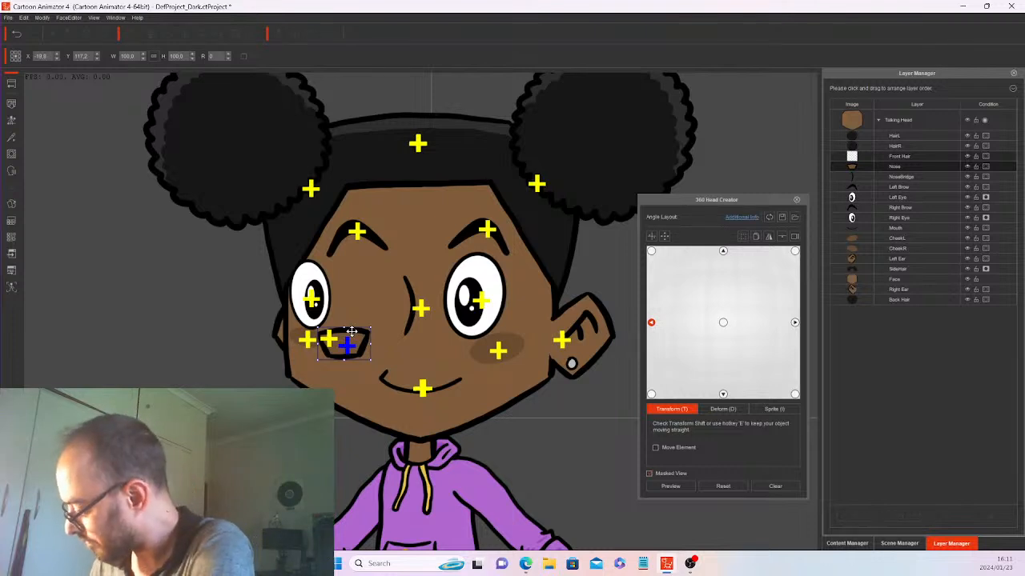
left_click(414, 274)
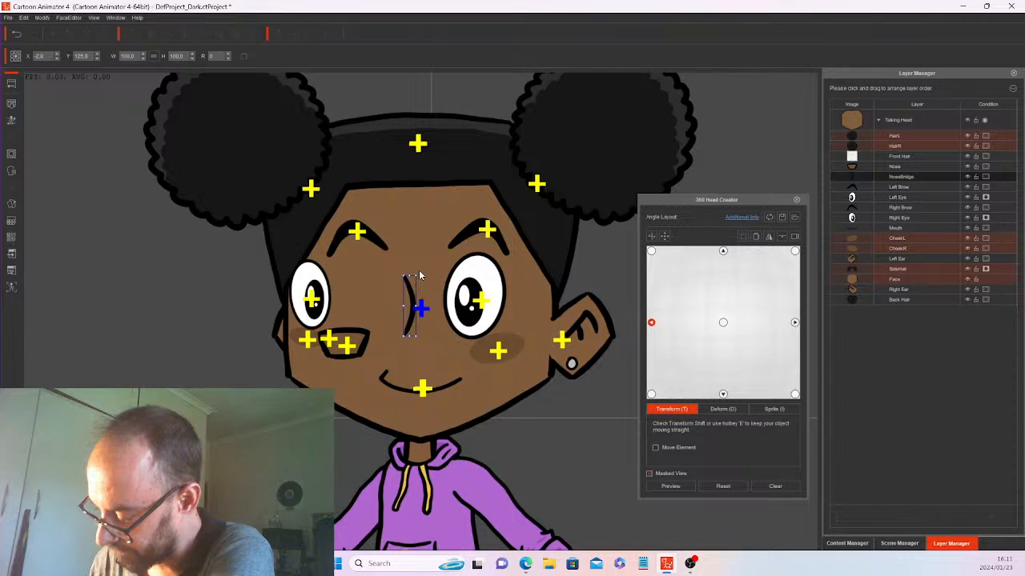
left_click_drag(419, 276, 422, 273)
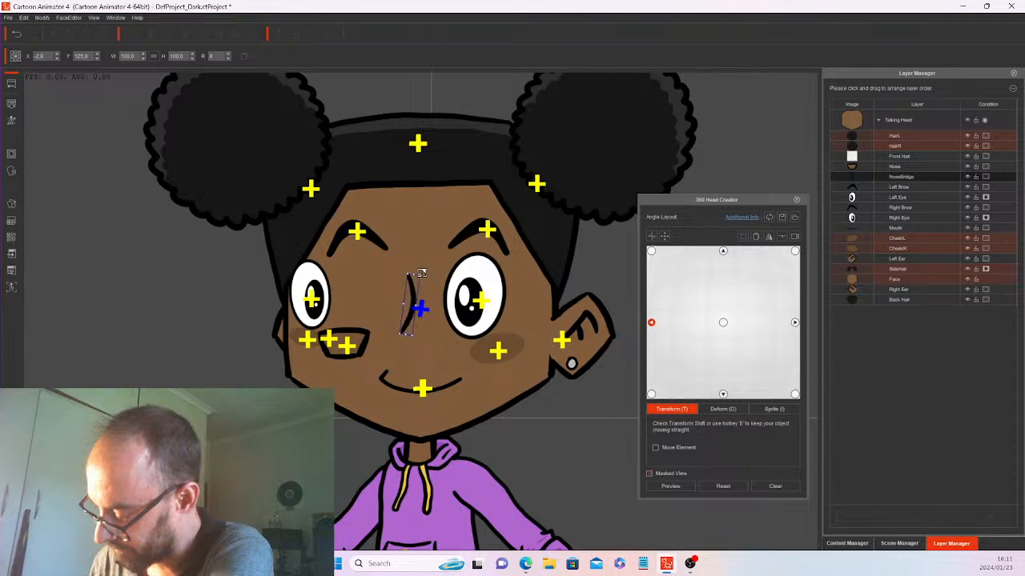
left_click_drag(411, 288, 343, 293)
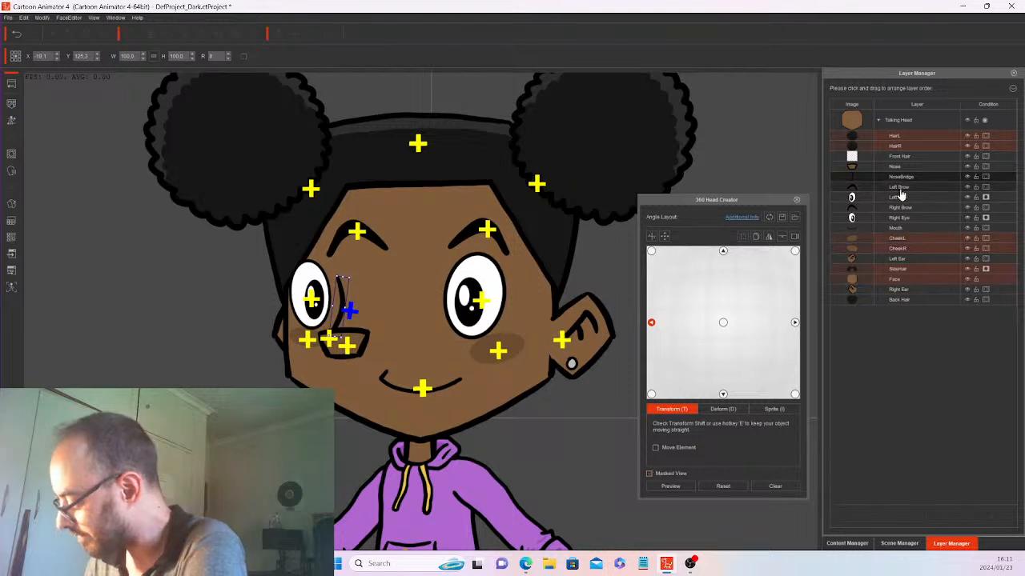
Undo the right brow's rotation, scale the brow to about 81%, move it above the right eye, and narrow its width to about 70%.
left_click(904, 218)
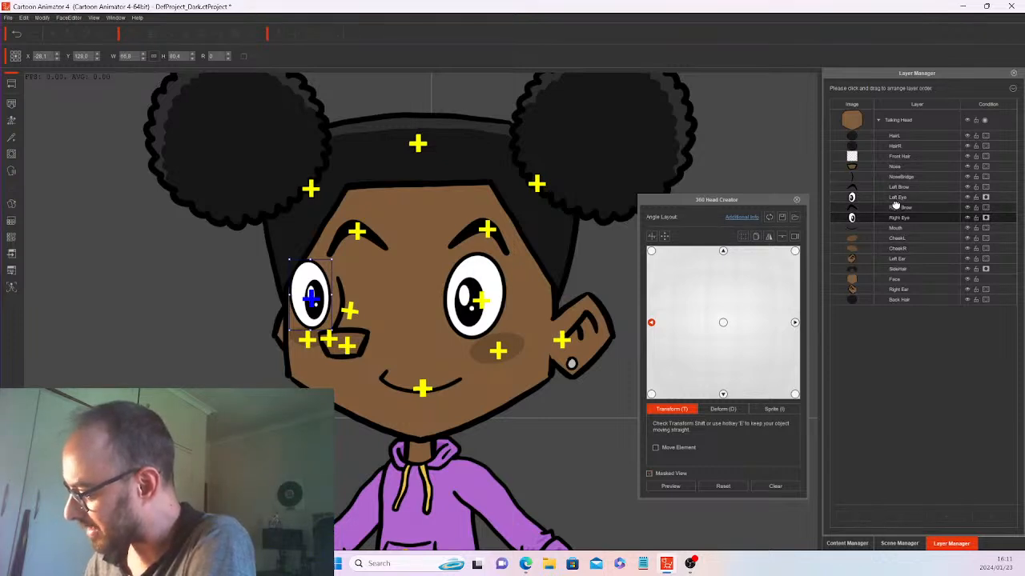
left_click(861, 207)
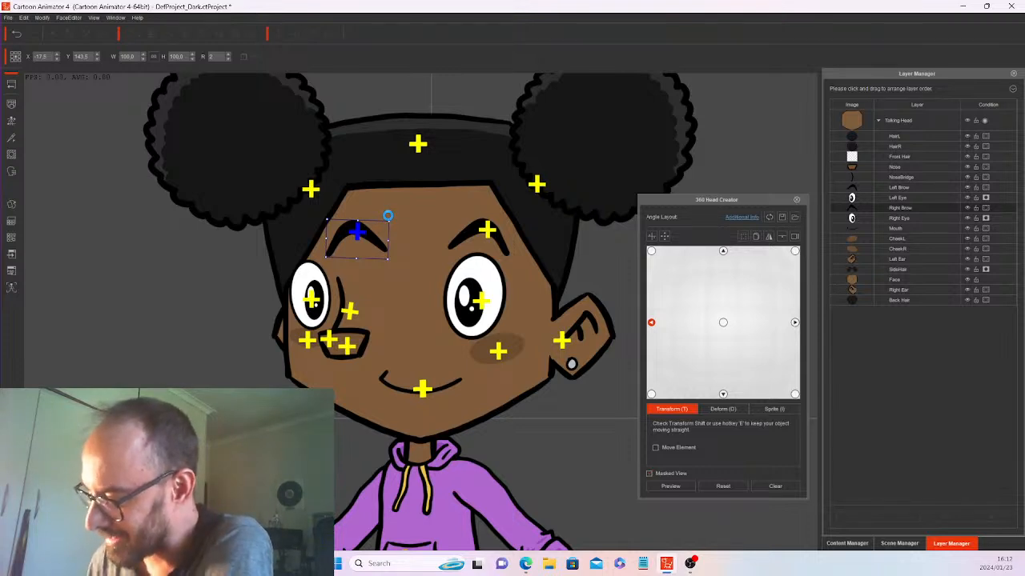
key("ctrl+z")
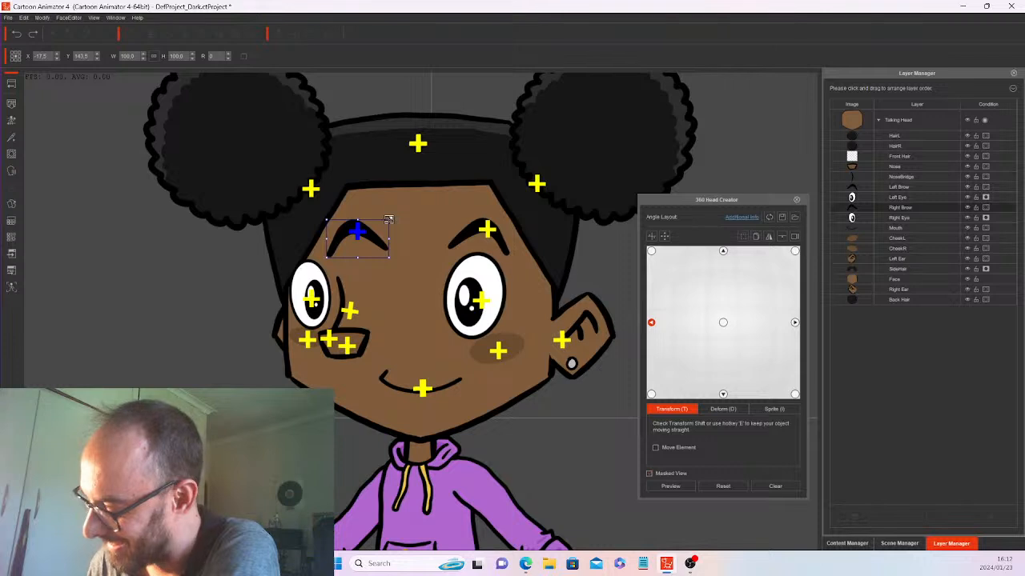
left_click_drag(389, 219, 383, 223)
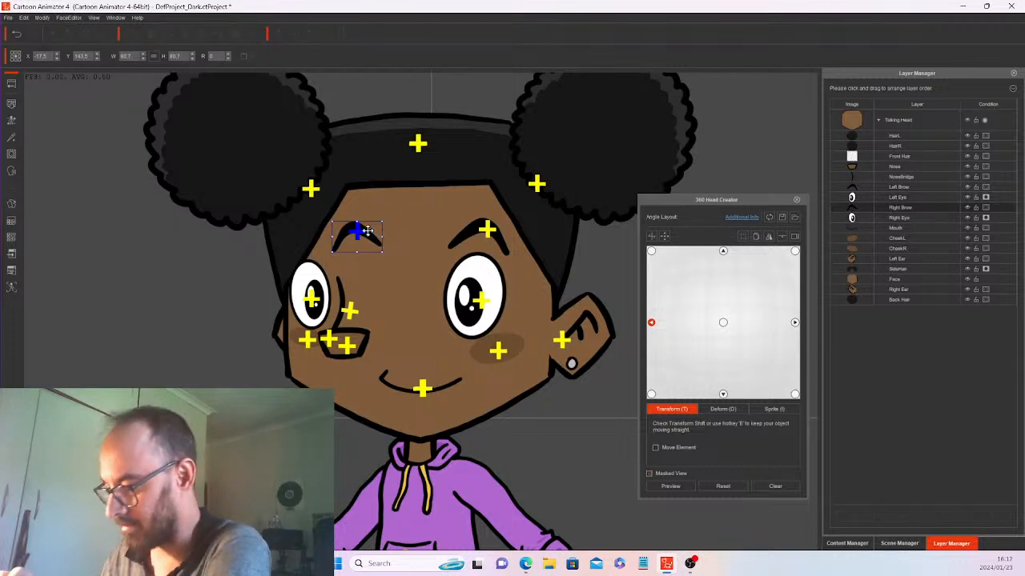
left_click_drag(366, 232, 319, 232)
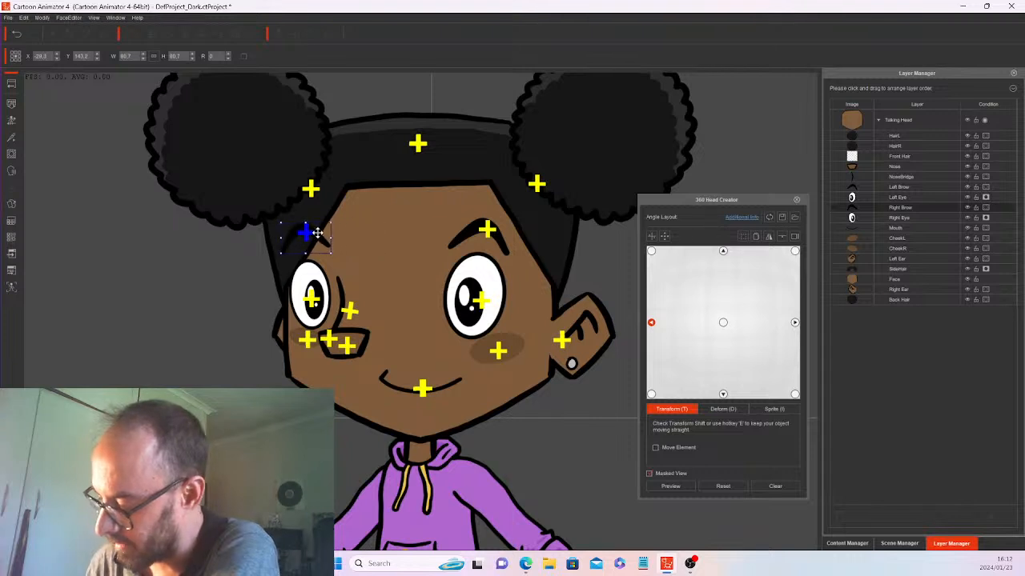
left_click_drag(325, 230, 326, 237)
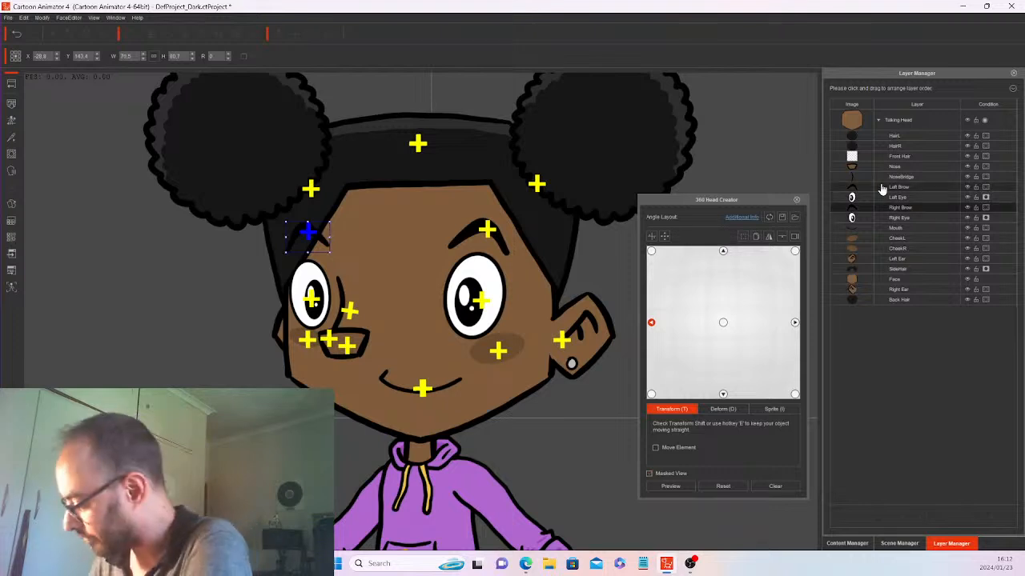
Move the left eye toward the nose, to about the middle of the face.
left_click(905, 199)
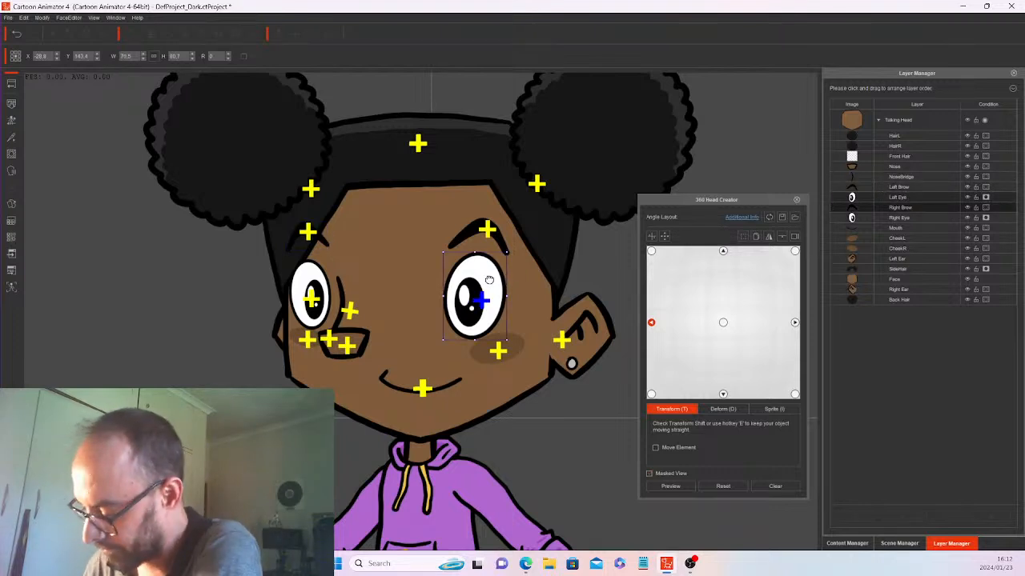
left_click_drag(442, 280, 382, 281)
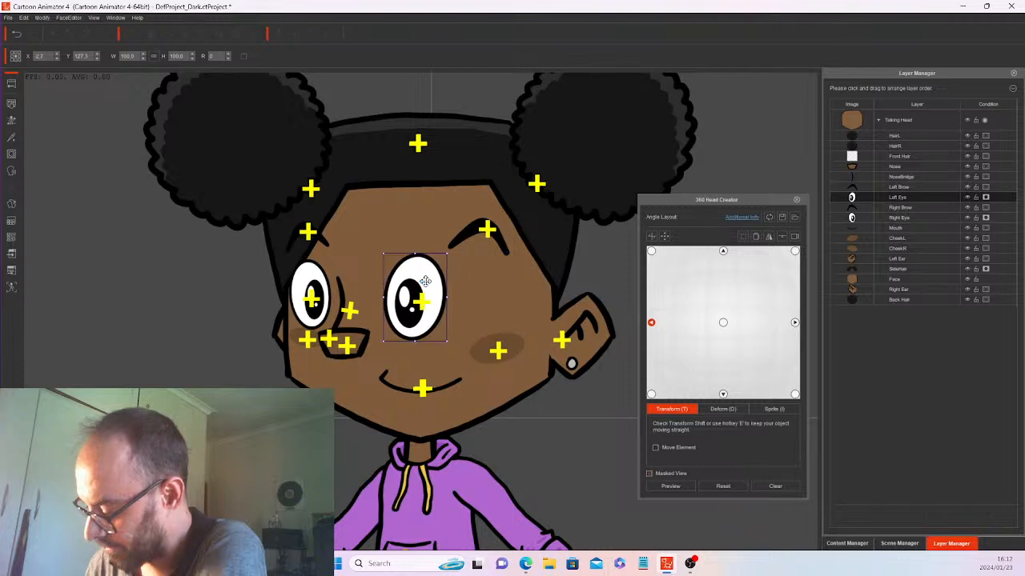
Nudge the left eye slightly toward the nose to fine-tune its horizontal position.
key("Left")
key("Left")
key("Left")
key("Left")
key("Left")
key("Right")
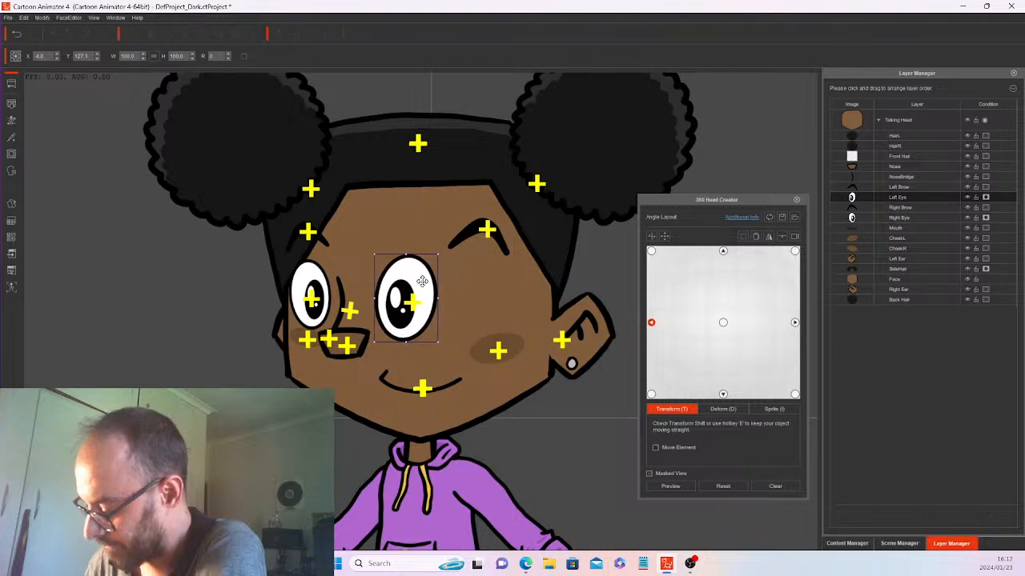
key("Right")
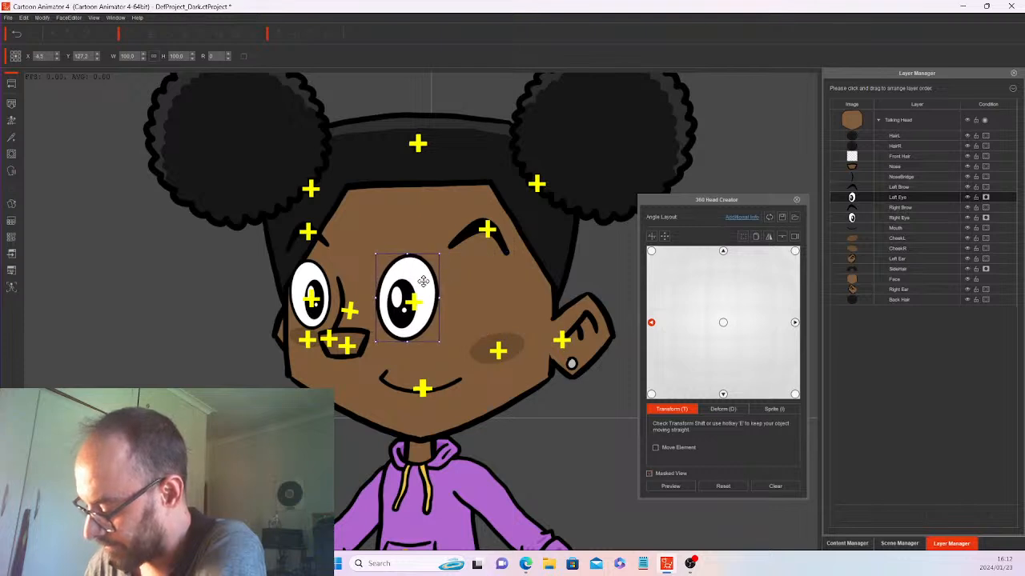
Move the left brow toward the nose so it sits directly above the left eye.
left_click(900, 186)
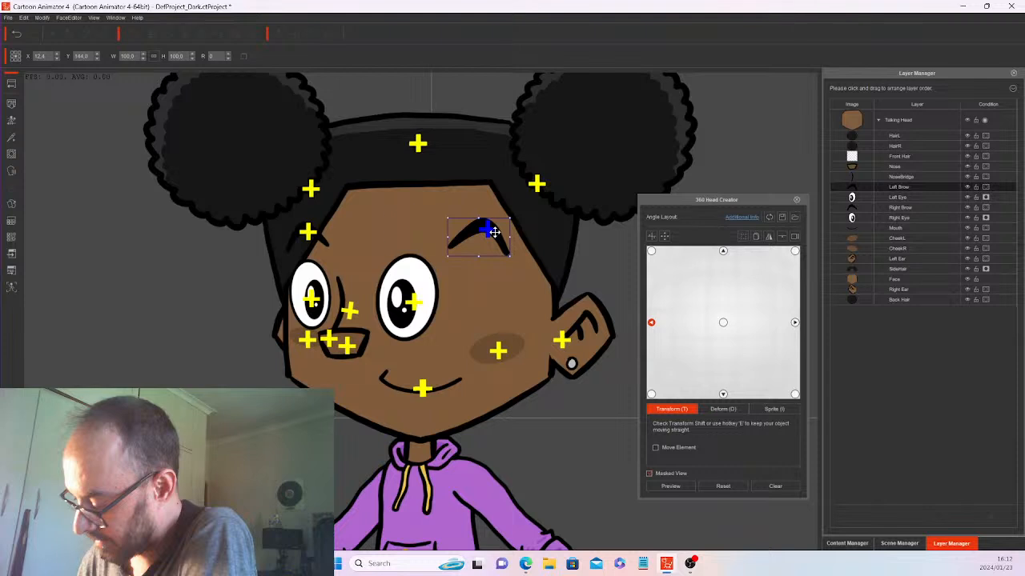
left_click_drag(493, 231, 428, 229)
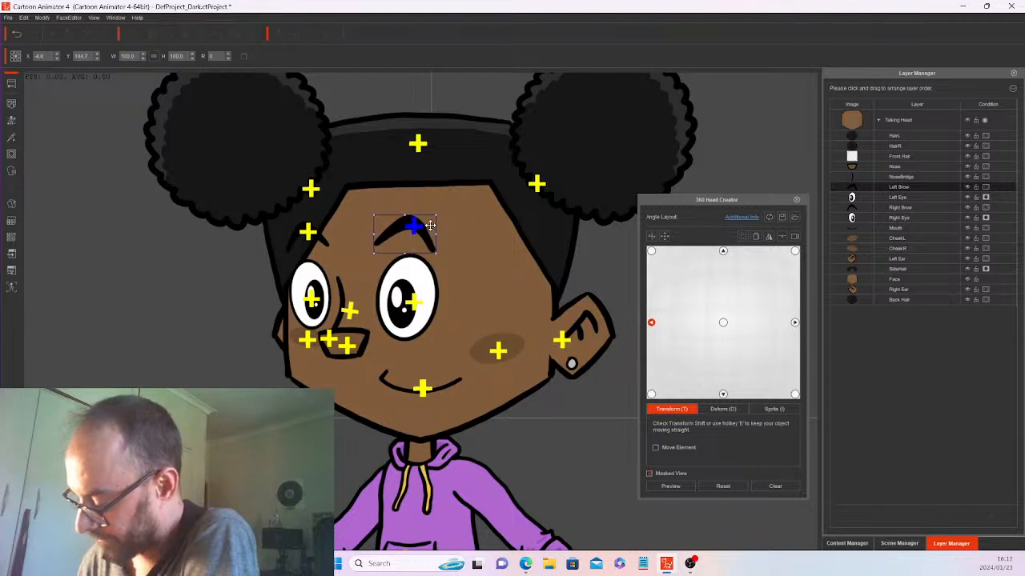
left_click_drag(427, 231, 433, 231)
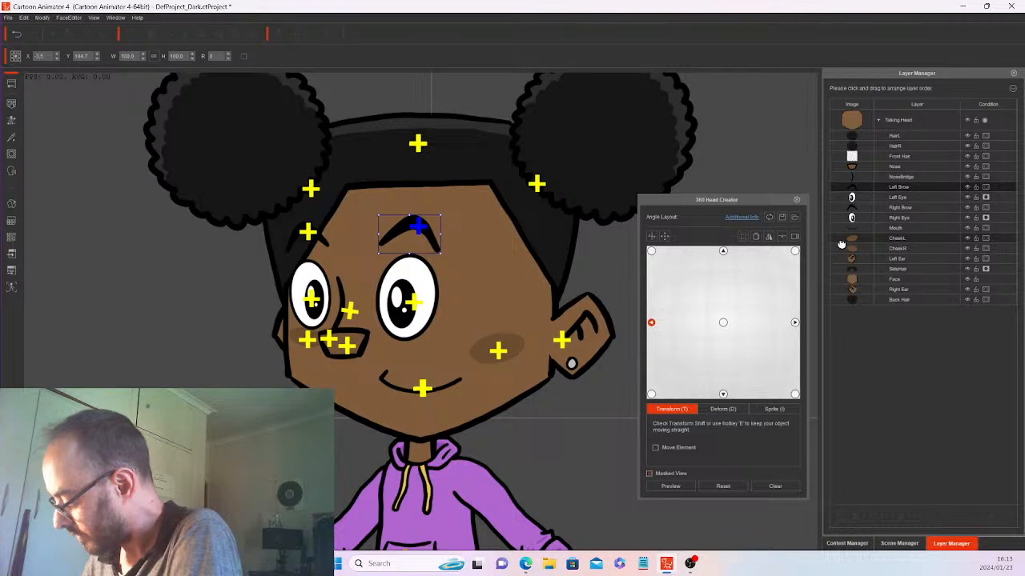
Move the CheekL patch to just below the left eye and shift the mouth toward the nose.
left_click(512, 342)
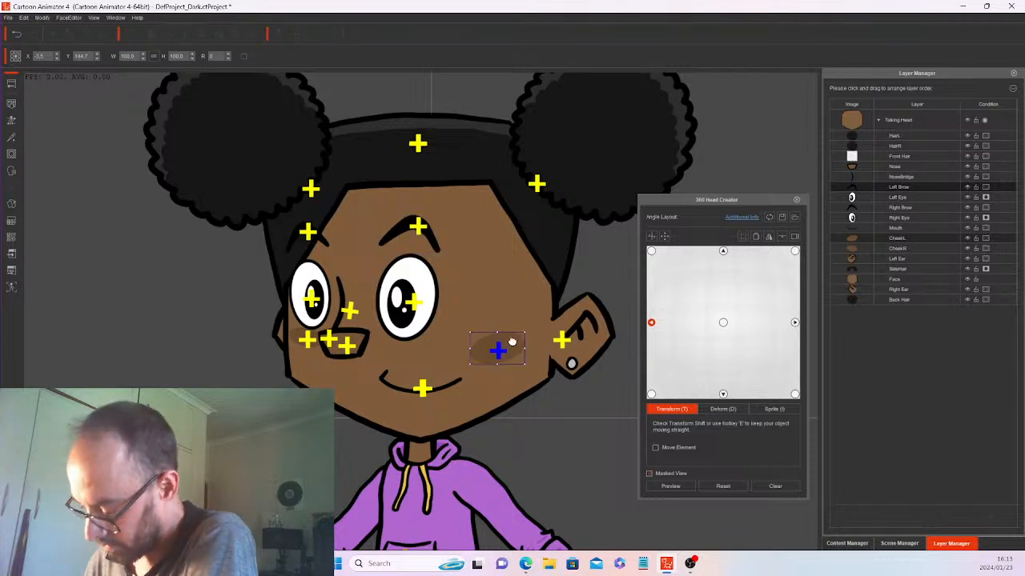
left_click_drag(512, 342, 444, 335)
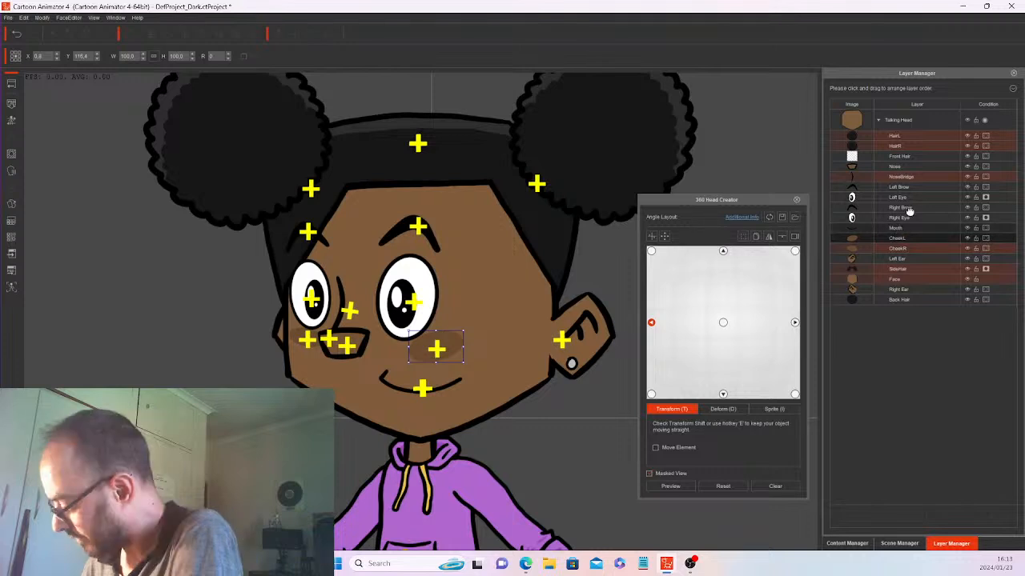
left_click(896, 227)
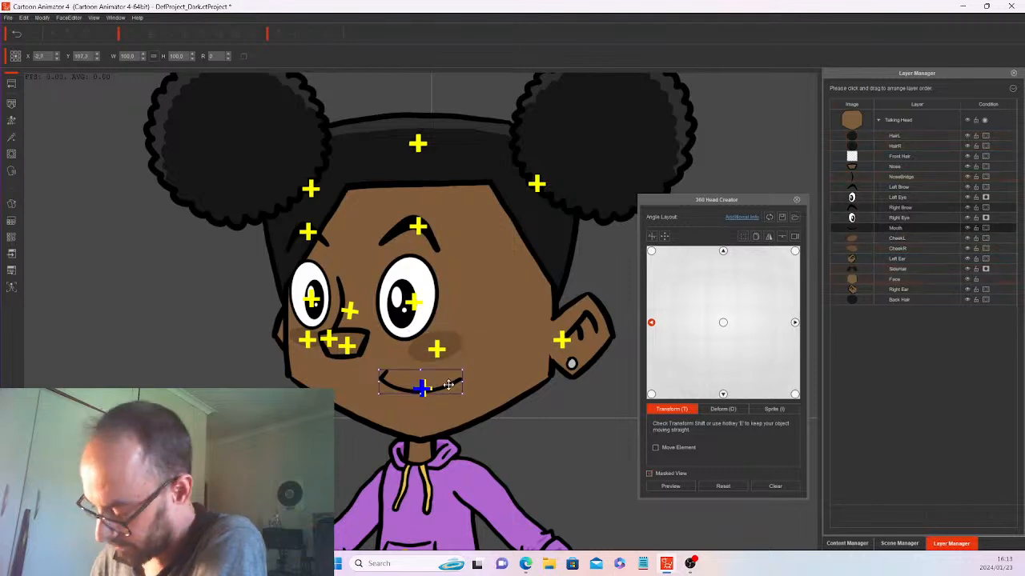
left_click_drag(445, 385, 419, 384)
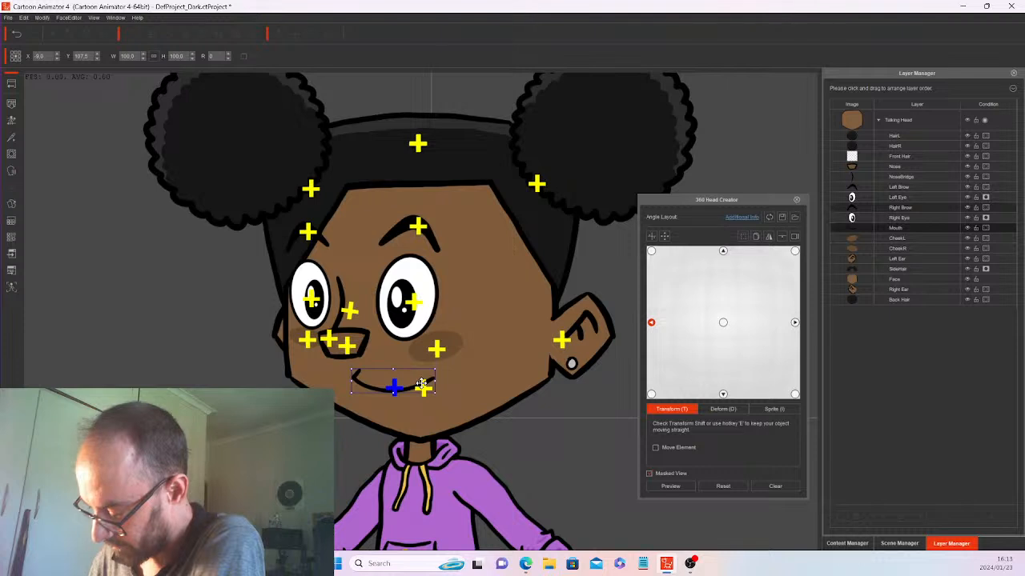
Shift the SideHair in the direction the face is turning and move the left ear inward over the face edge.
left_click(905, 260)
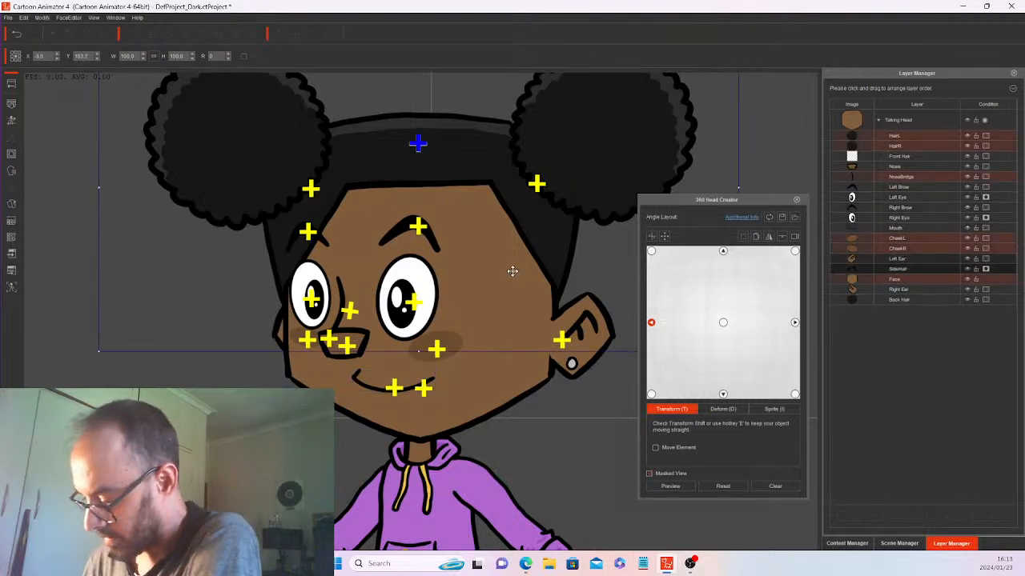
left_click_drag(511, 273, 470, 271)
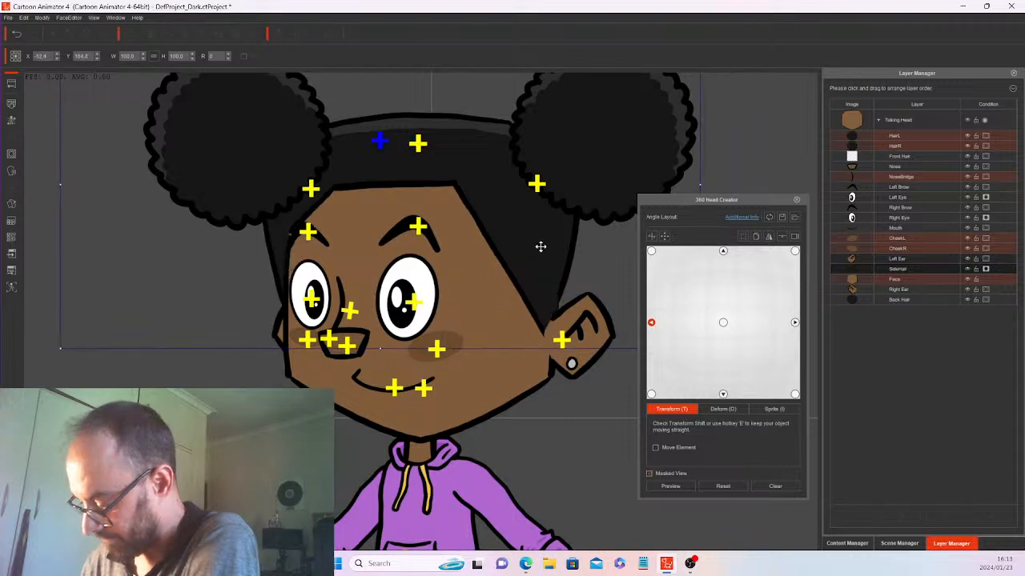
left_click_drag(541, 247, 549, 248)
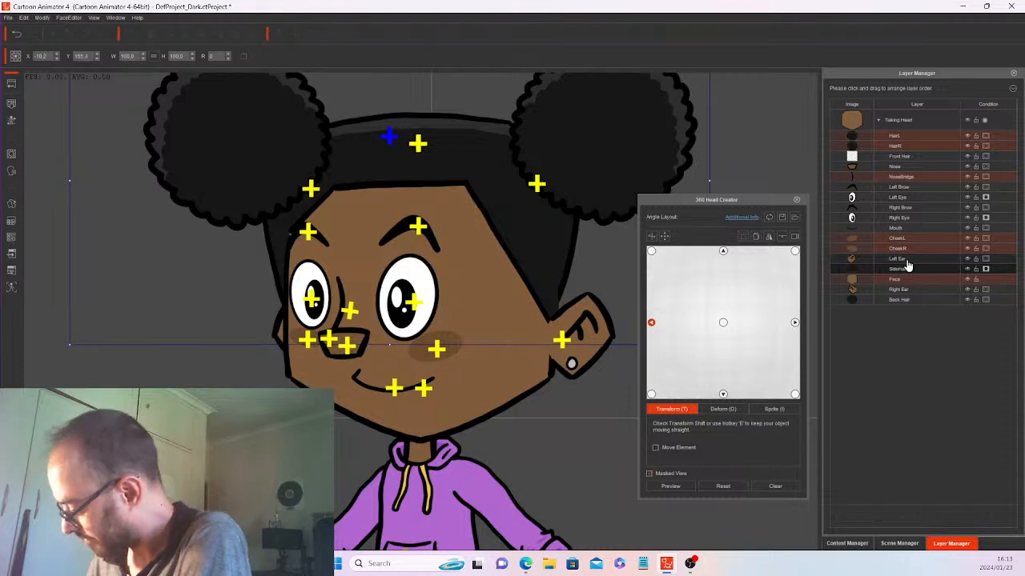
left_click(599, 332)
left_click_drag(599, 332, 561, 331)
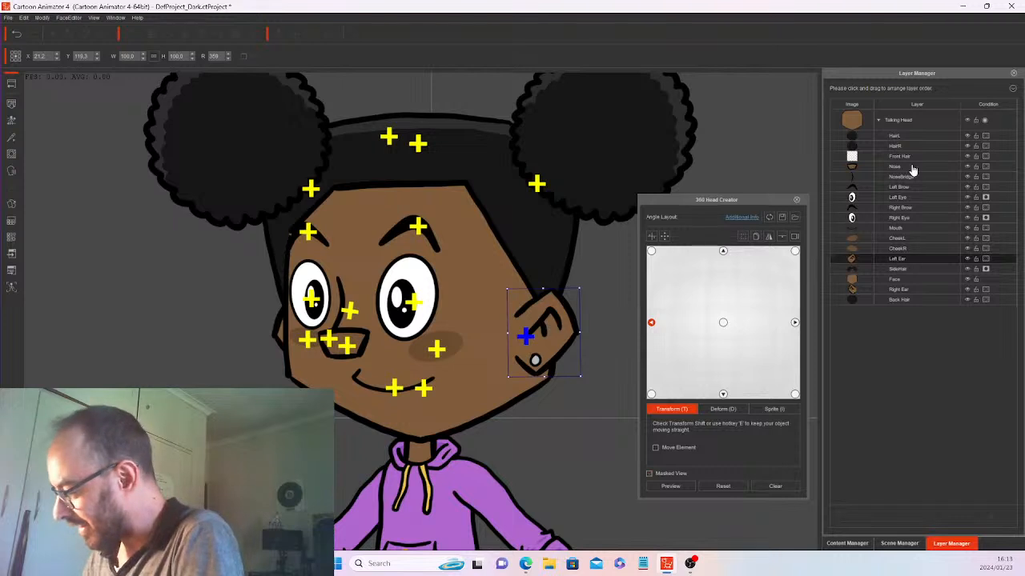
Move the HairL bun inward toward the head's centre and shift the Back Hair slightly away from the nose.
left_click(900, 129)
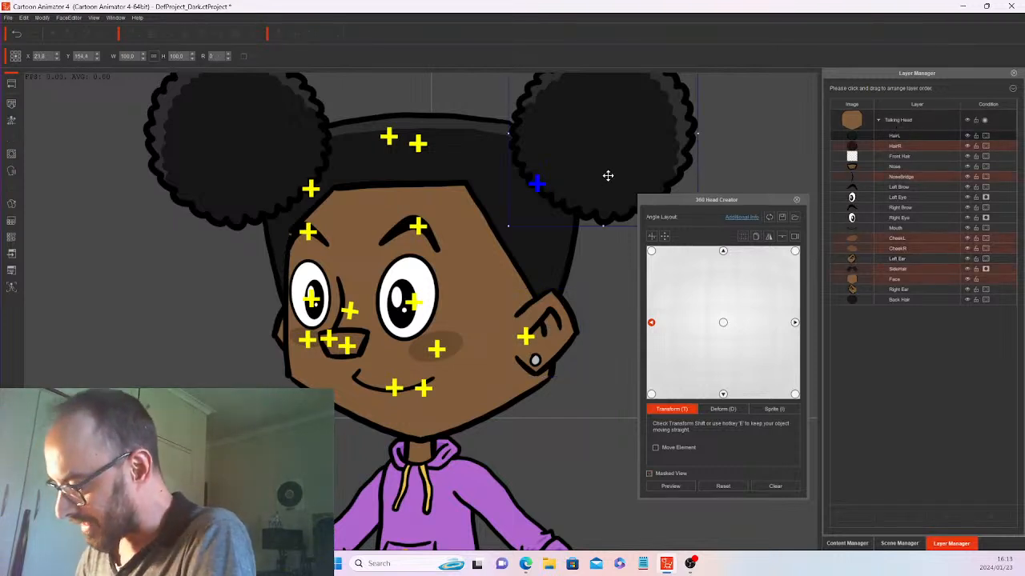
left_click_drag(608, 174, 574, 173)
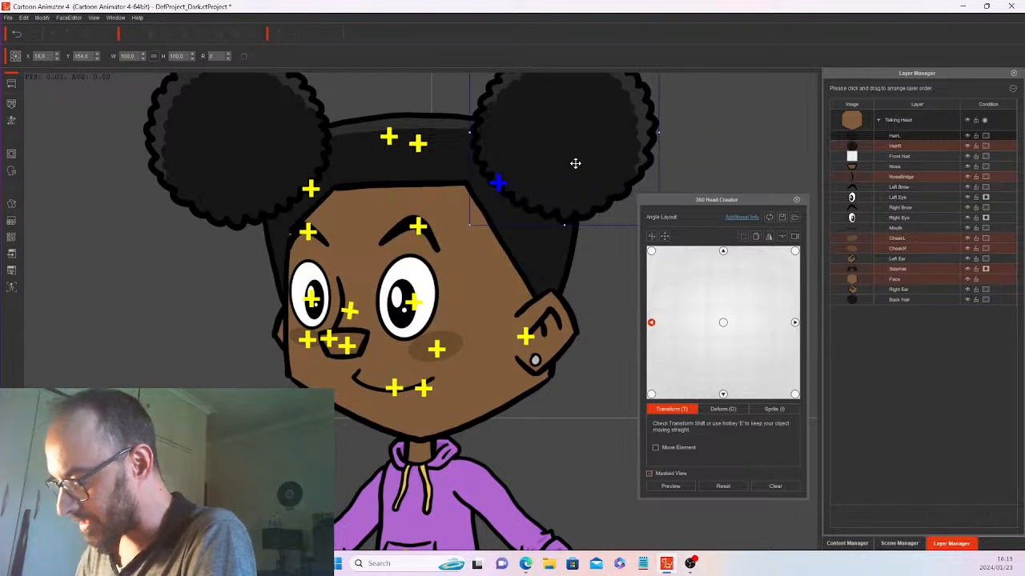
left_click(904, 288)
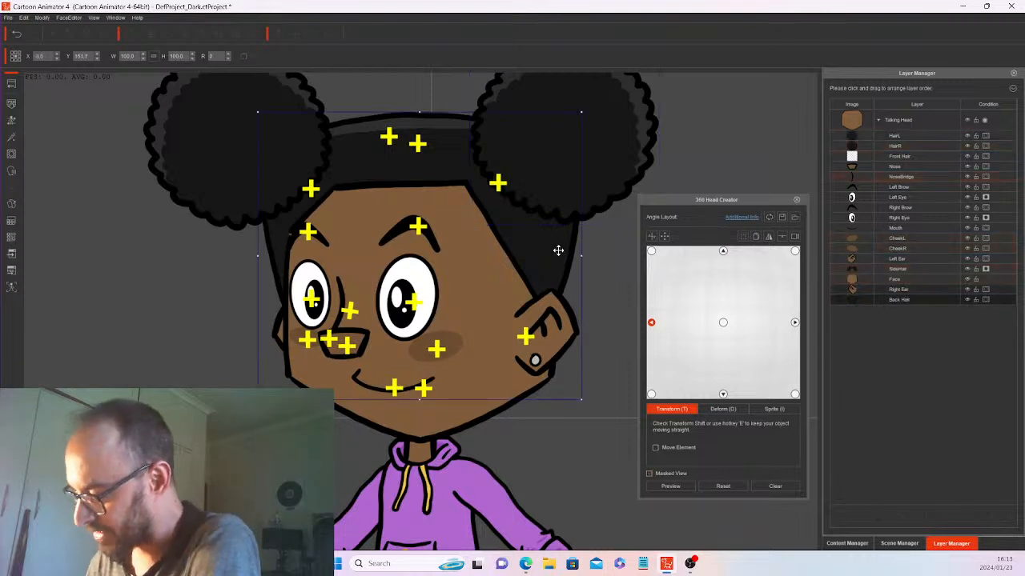
left_click_drag(558, 250, 578, 245)
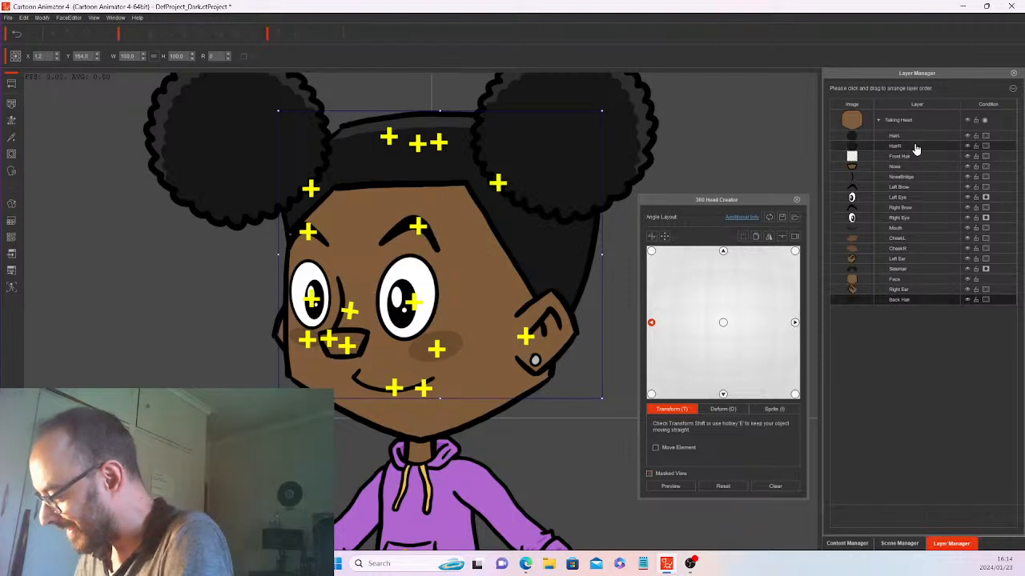
Reorder the HairR layer below Back Hair and move its bun inward to overlap the top of the head.
left_click_drag(918, 142, 874, 294)
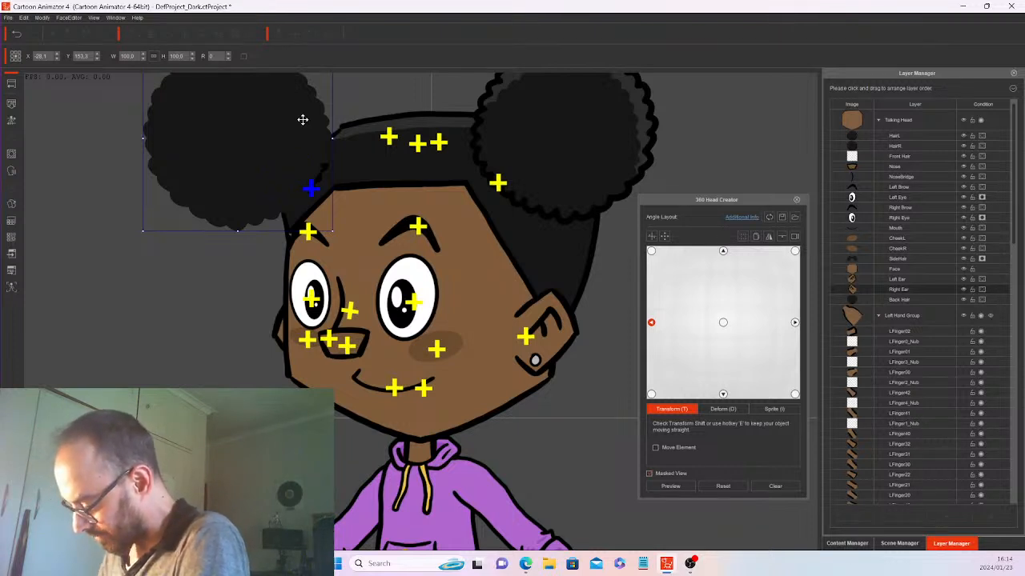
left_click(723, 322)
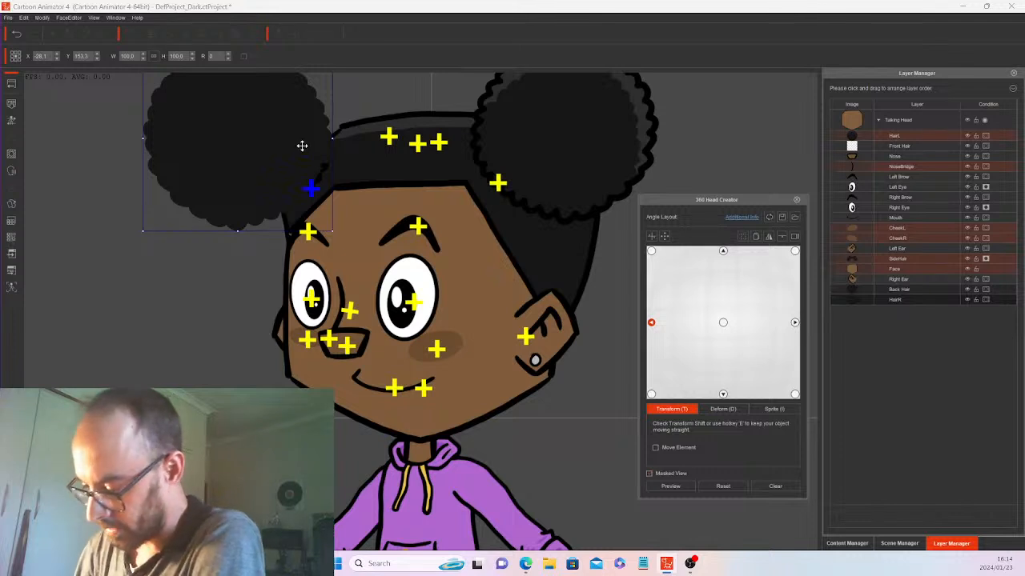
left_click_drag(302, 145, 409, 141)
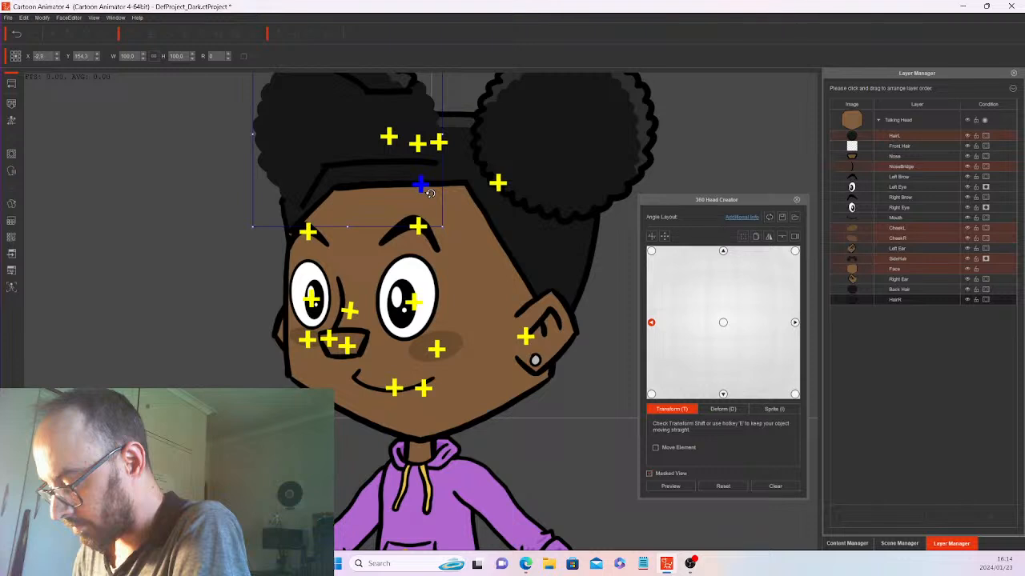
left_click_drag(397, 138, 408, 136)
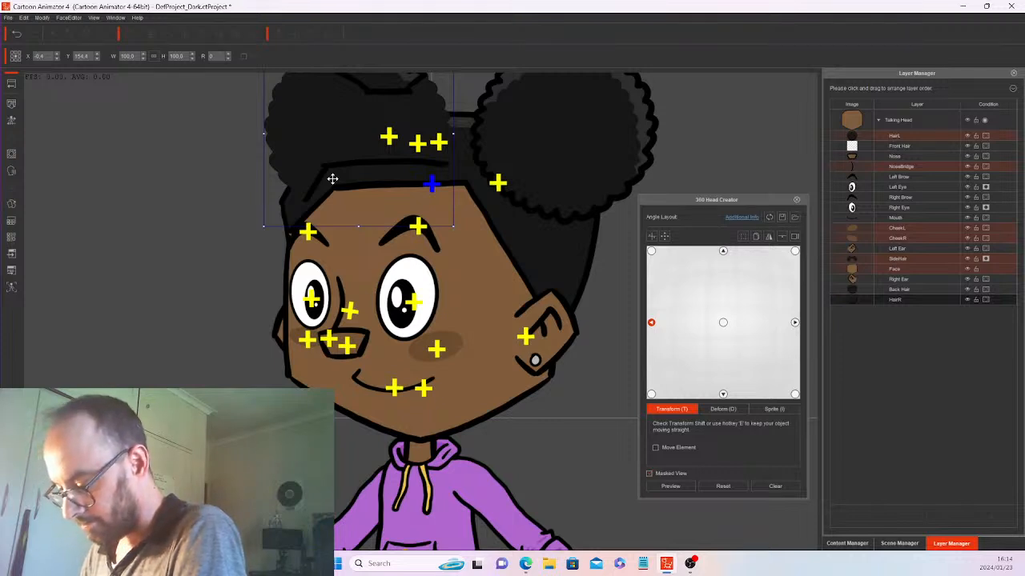
Compare the SideHair, Back Hair and HairR layers to check how they overlap around the bun.
left_click(854, 257)
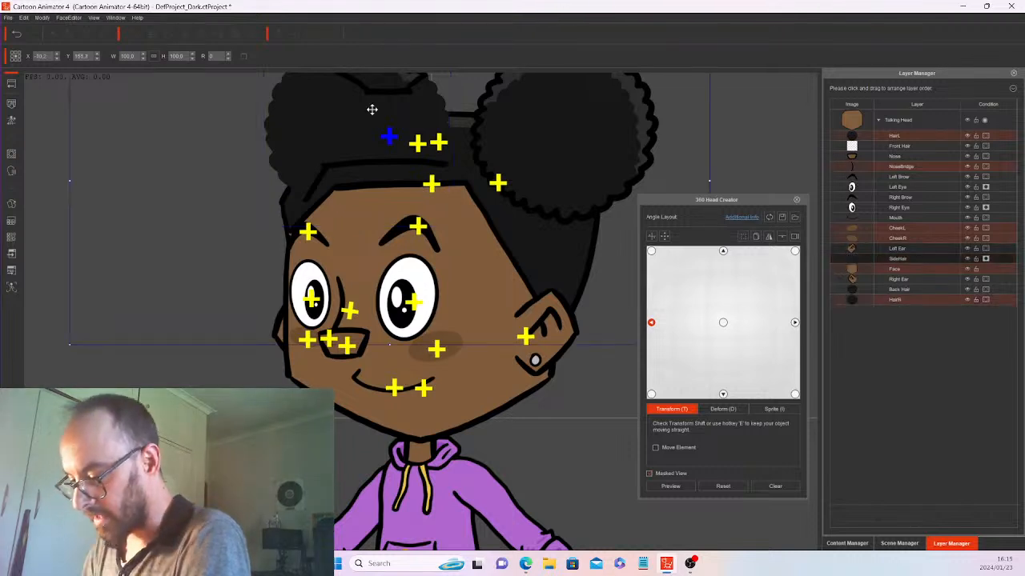
left_click(851, 301)
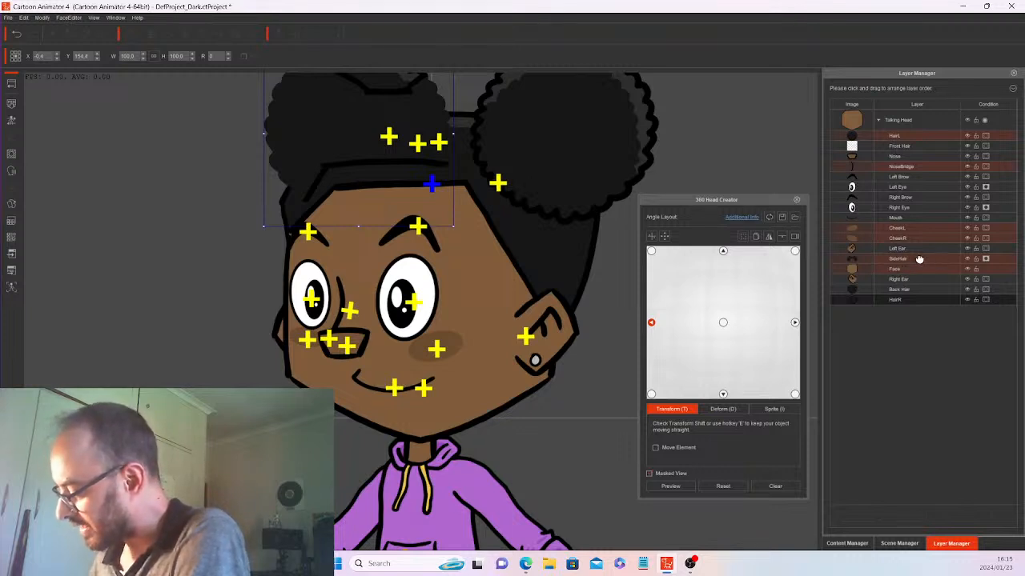
left_click(943, 259)
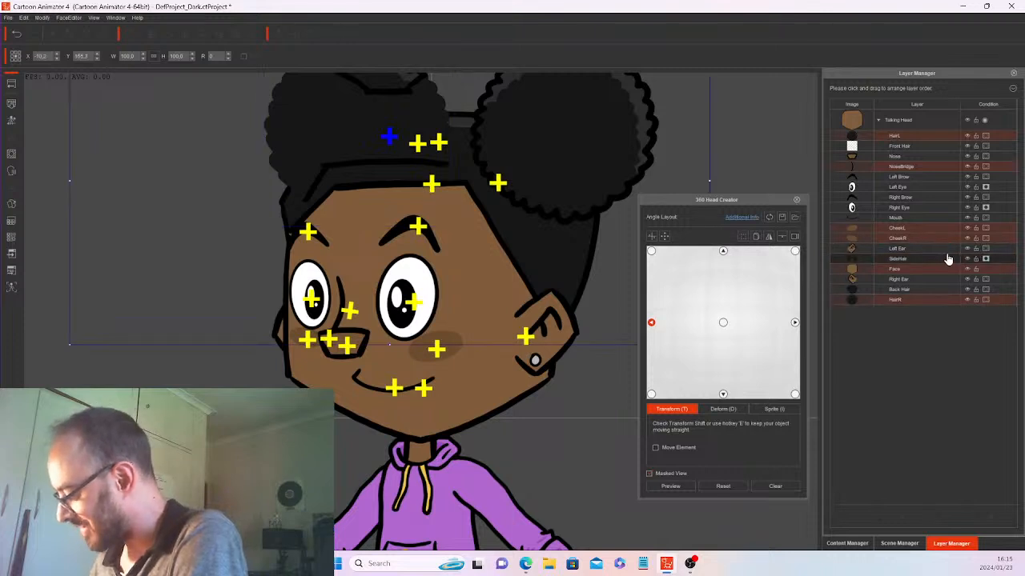
left_click(908, 290)
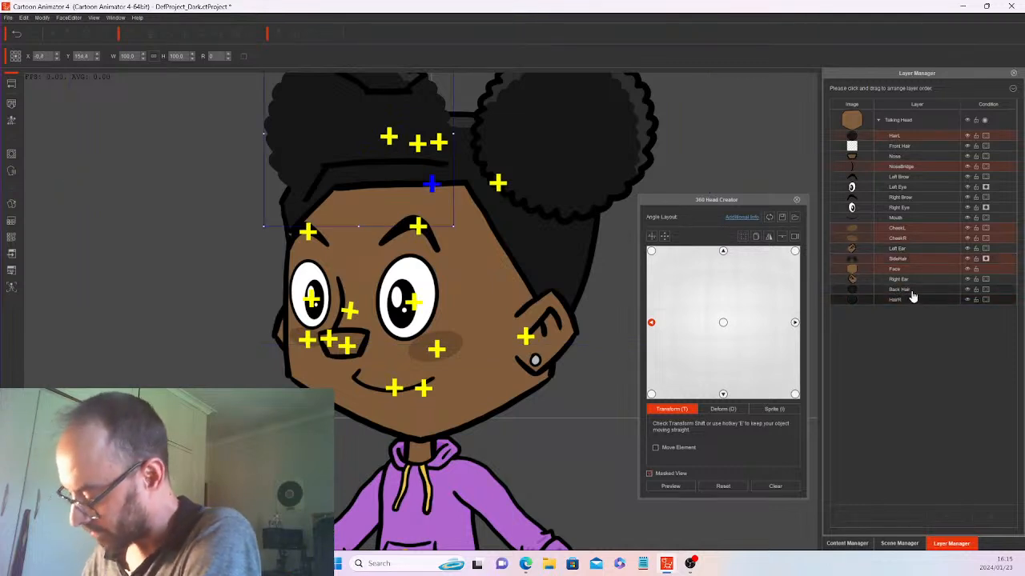
left_click(912, 298)
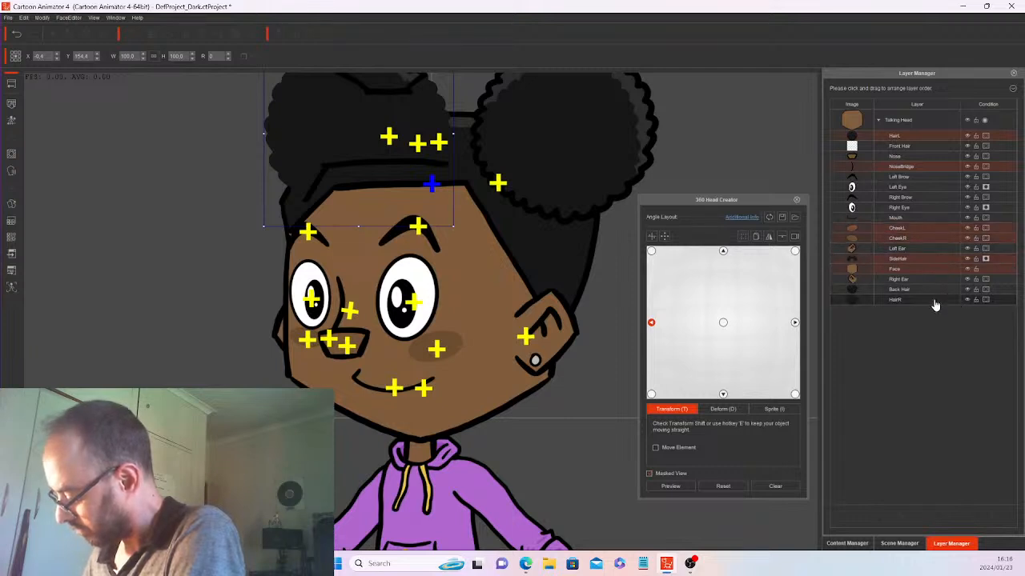
Try switching off the SideHair layer's mask and changing the mask conditions of the hair layers.
left_click(986, 260)
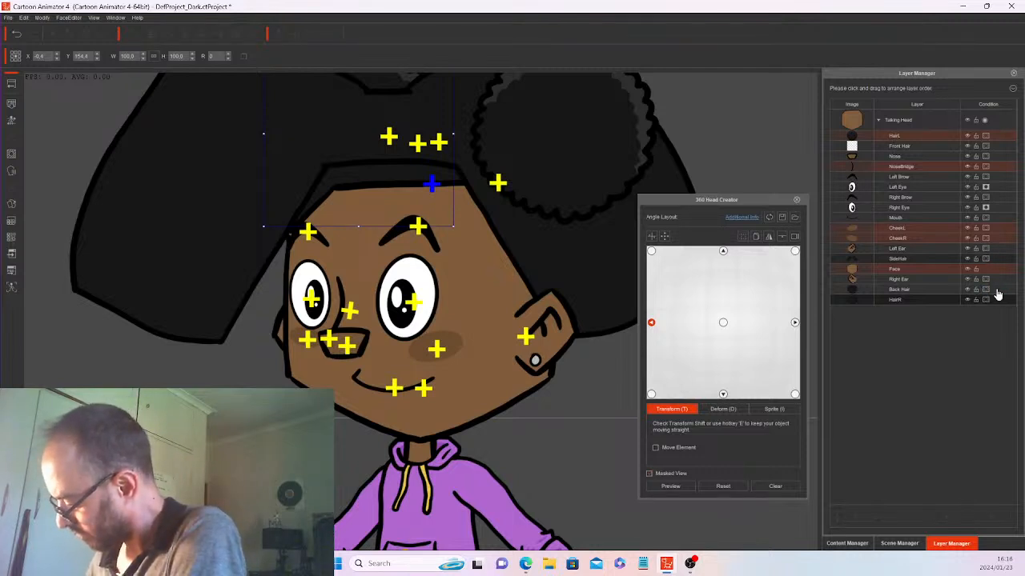
left_click(986, 289)
left_click(986, 291)
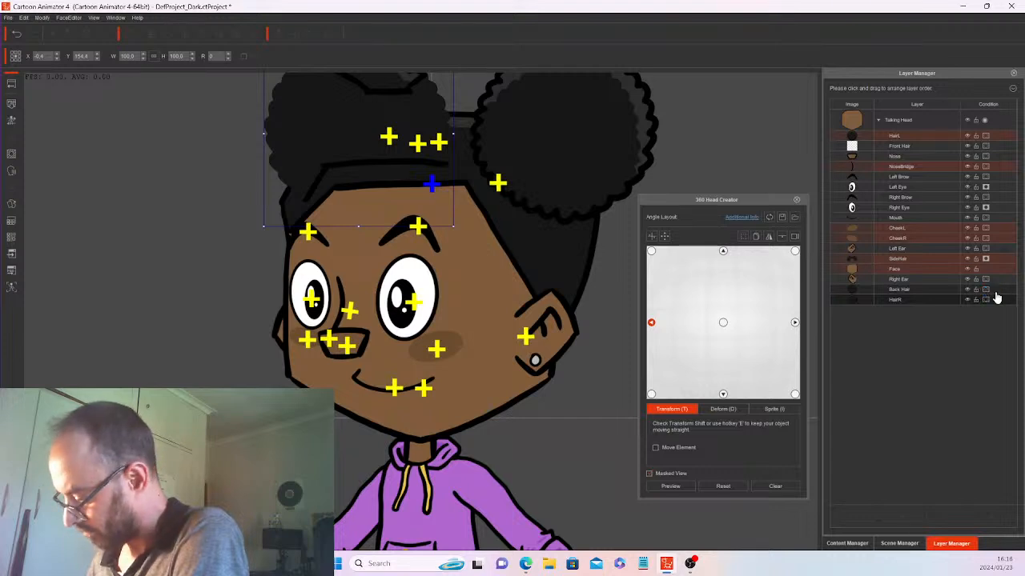
left_click(987, 299)
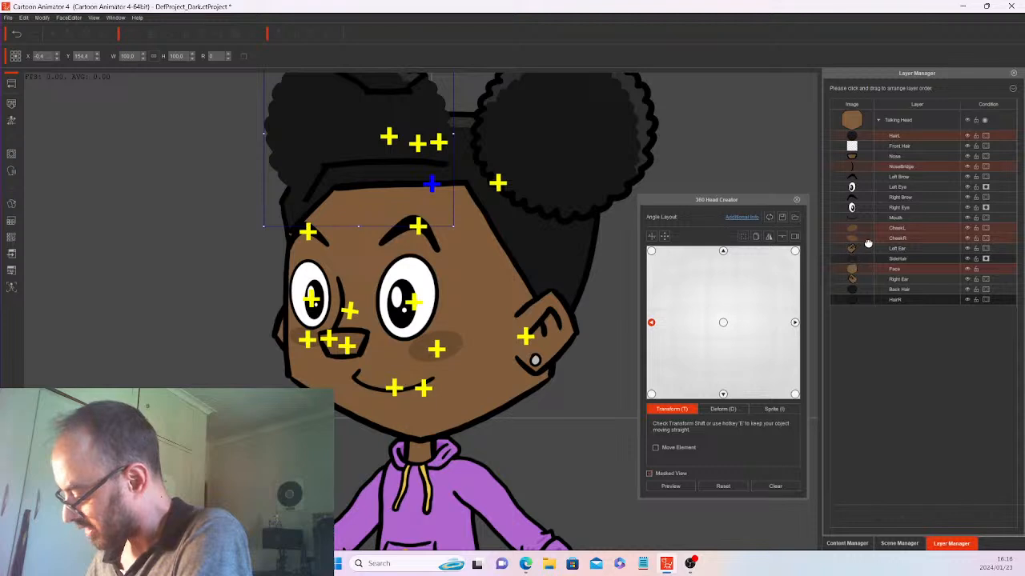
Inspect SideHair and HairR, and check the hair elements under Face in the Scene Manager hierarchy.
left_click(854, 259)
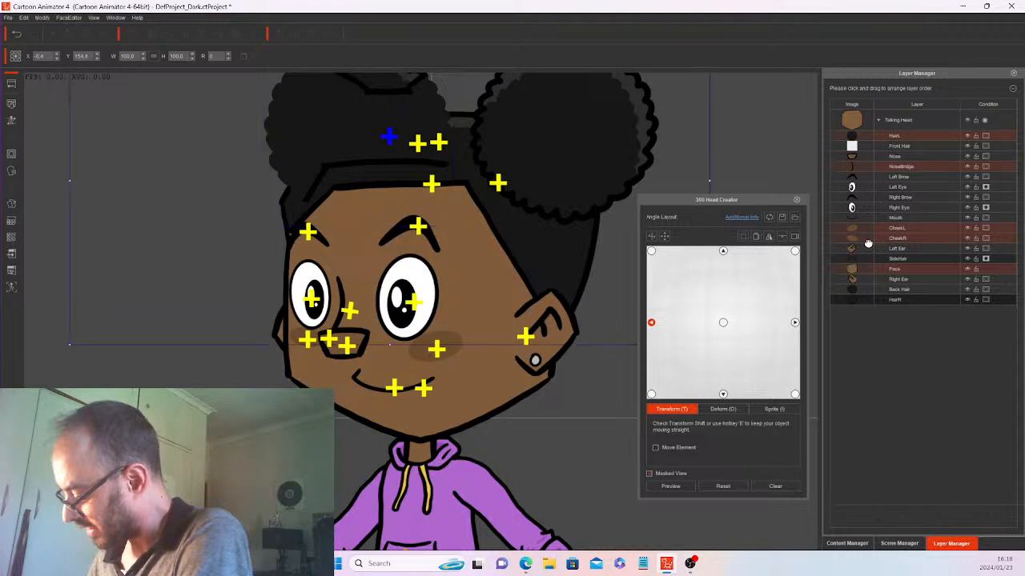
left_click(860, 301)
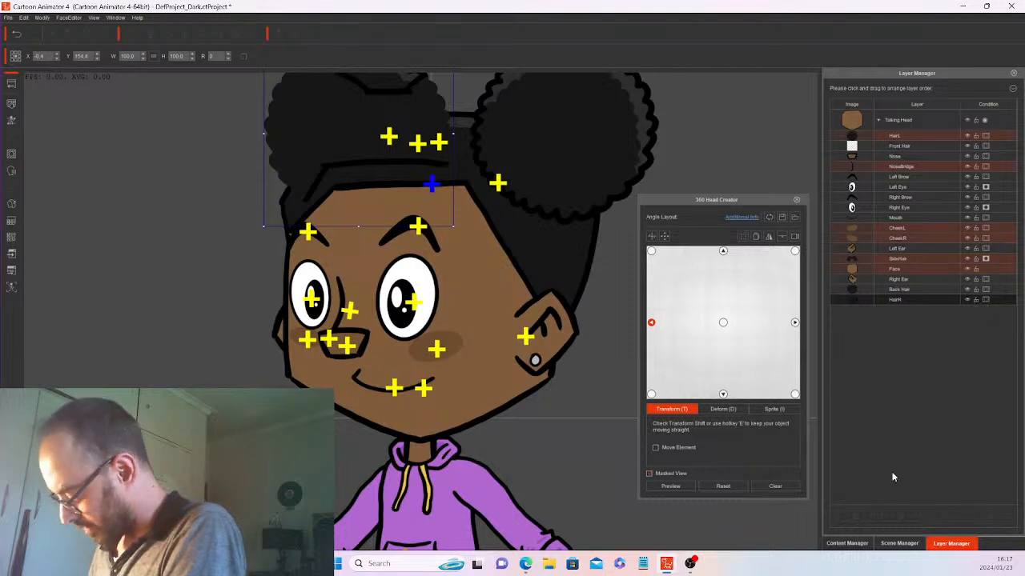
left_click(899, 543)
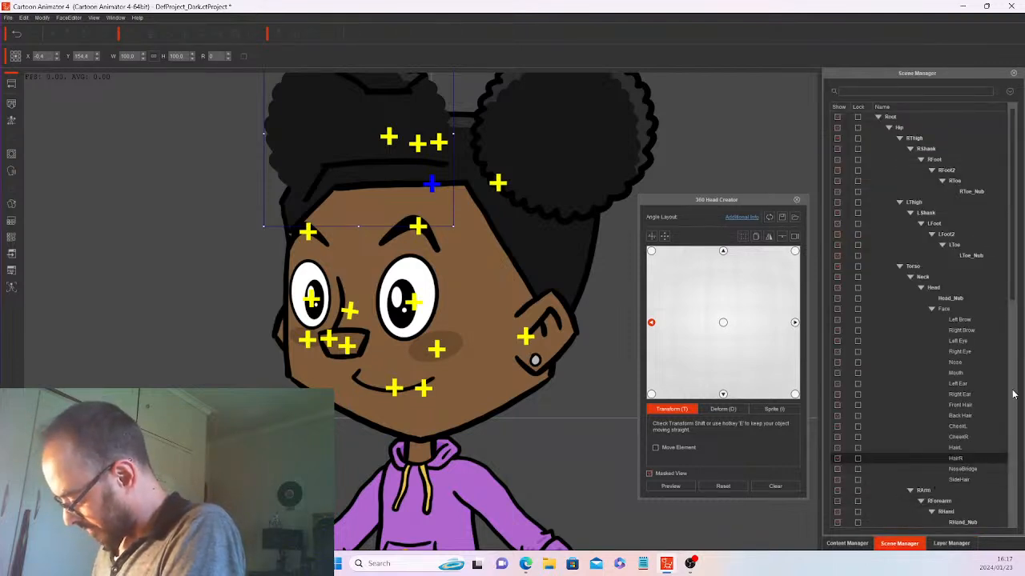
left_click_drag(1012, 283, 1012, 284)
left_click(965, 543)
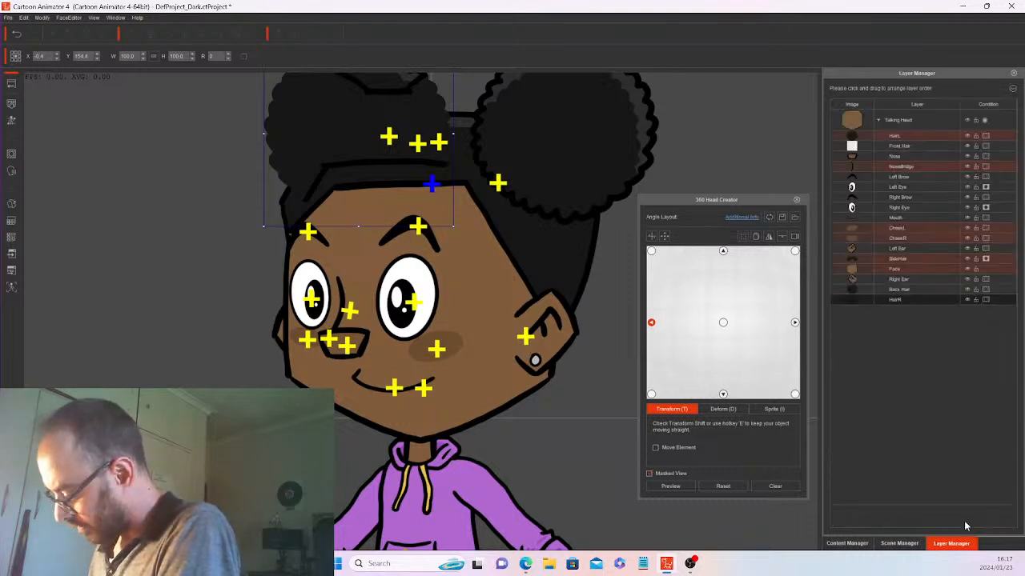
Turn off the mask condition of the SideHair layer and select SideHair.
left_click(985, 261)
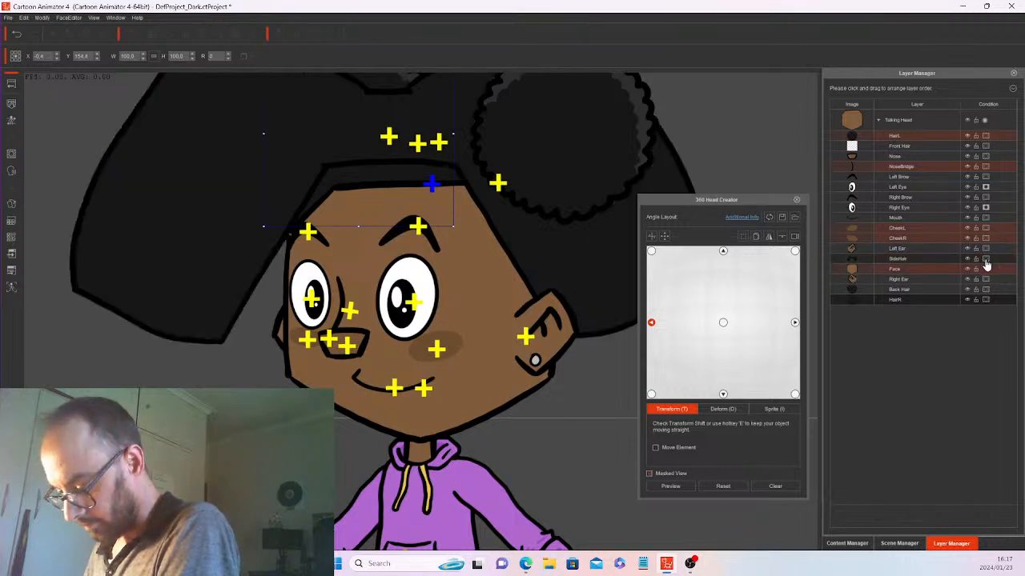
left_click(971, 263)
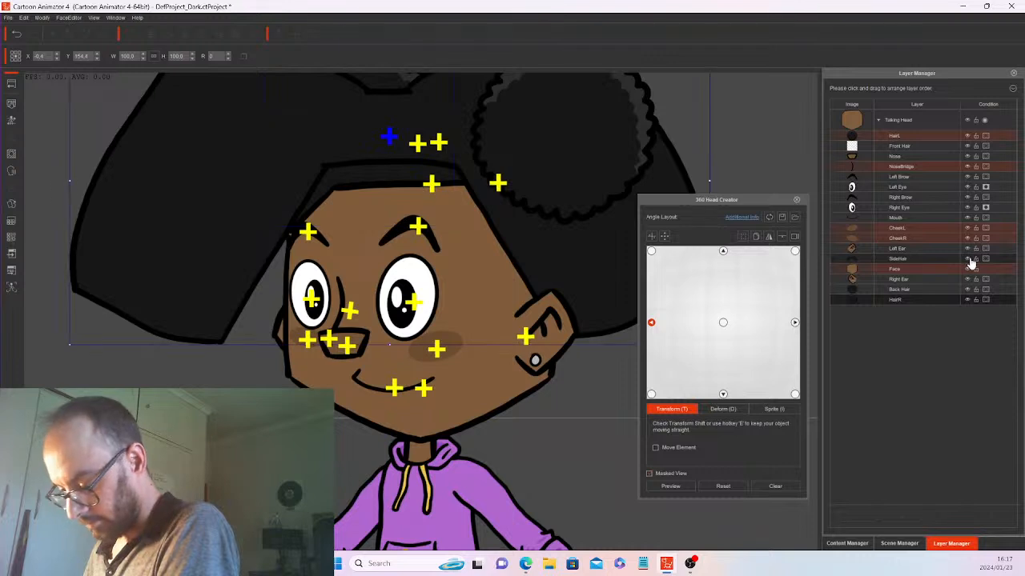
Check the head with the SideHair layer hidden, show it again and turn its mask condition back on.
left_click(969, 259)
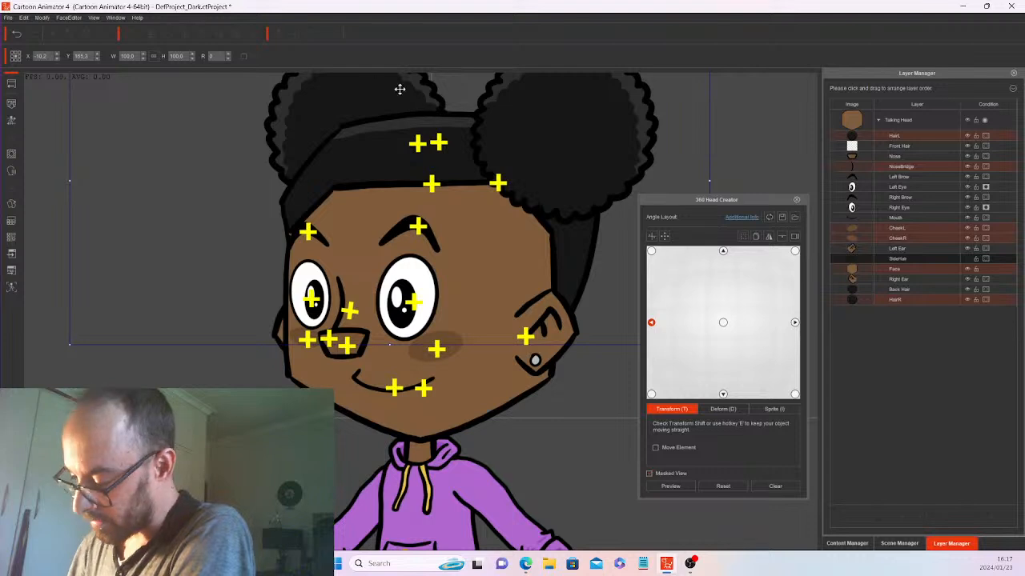
left_click(976, 259)
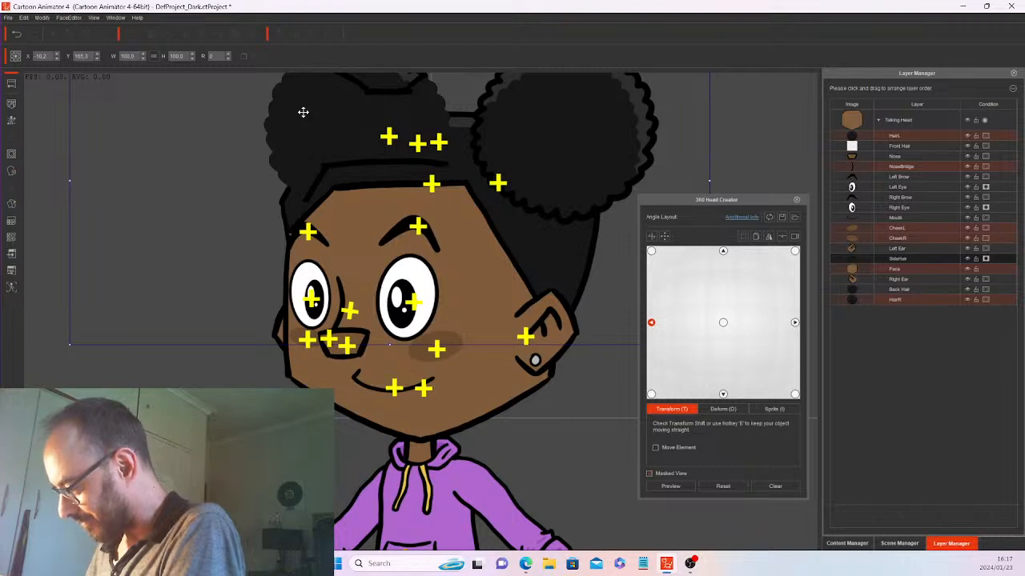
Try placing the HairR layer above Back Hair in the left-facing layer order, and return it below Back Hair.
left_click(951, 300, "ctrl")
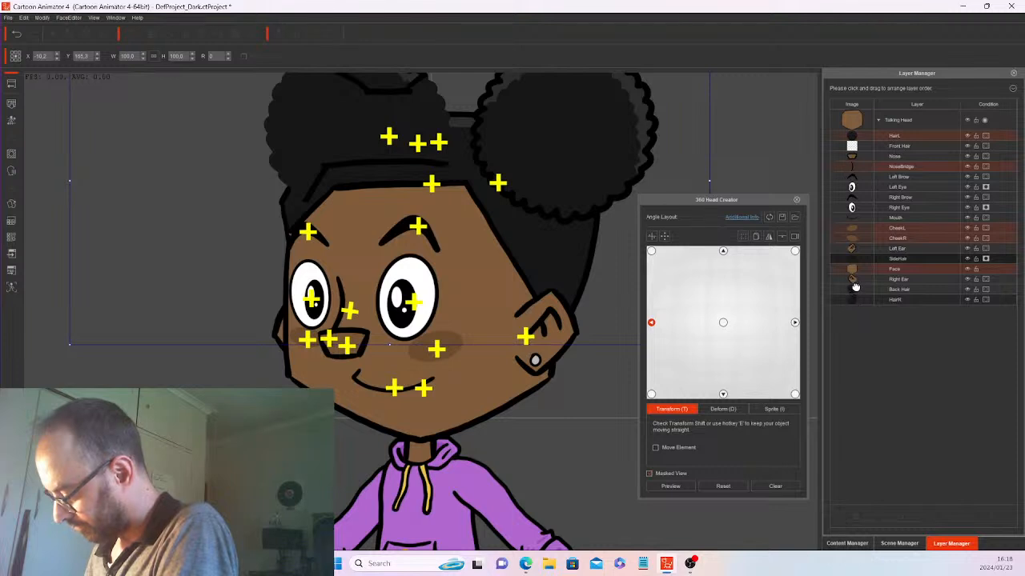
left_click_drag(854, 292, 856, 281)
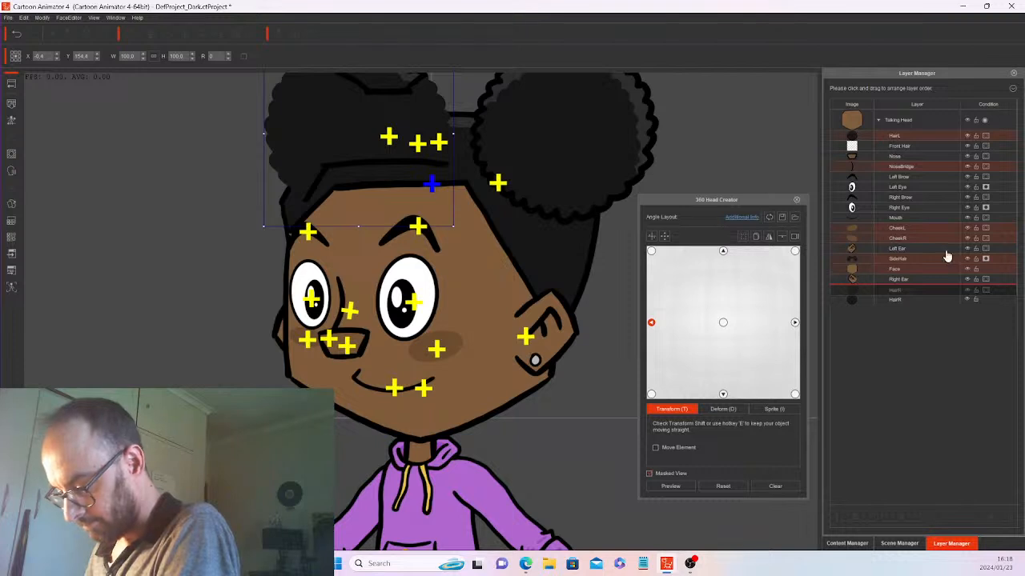
left_click(724, 323)
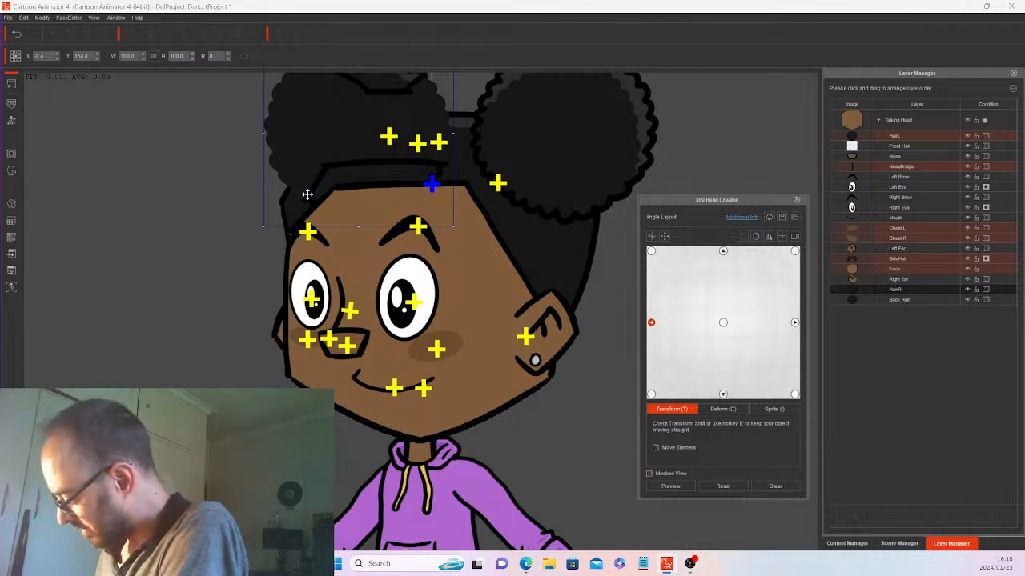
left_click_drag(854, 290, 856, 301)
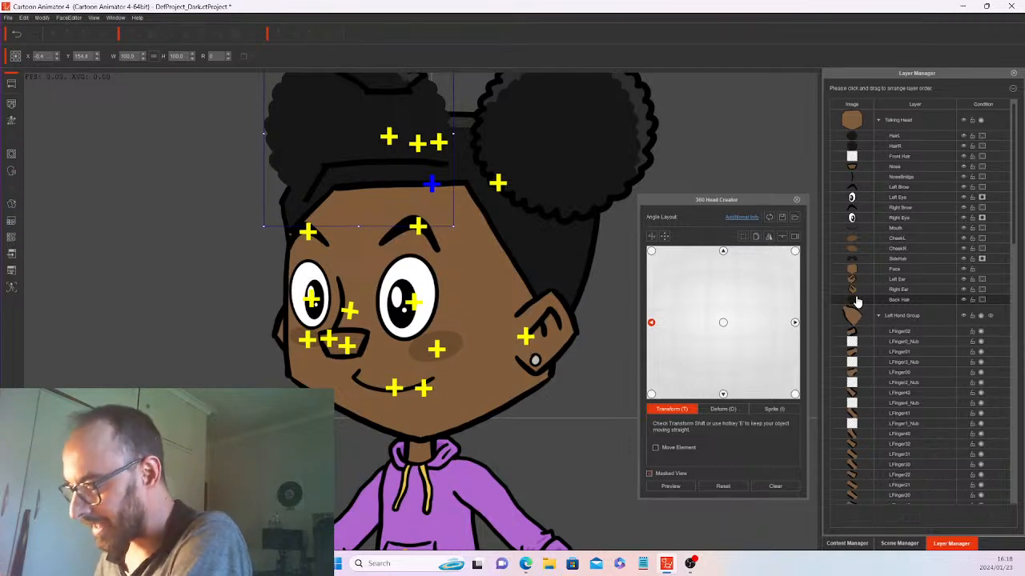
Check HairR's place in the Scene Manager hierarchy and return to the left-facing angle's layer list.
left_click(899, 543)
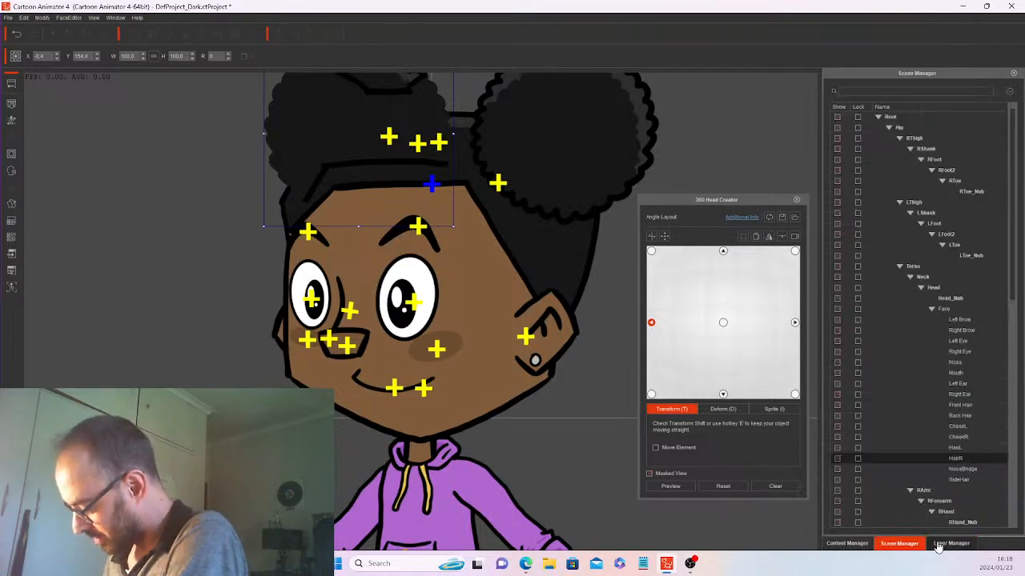
left_click(651, 322)
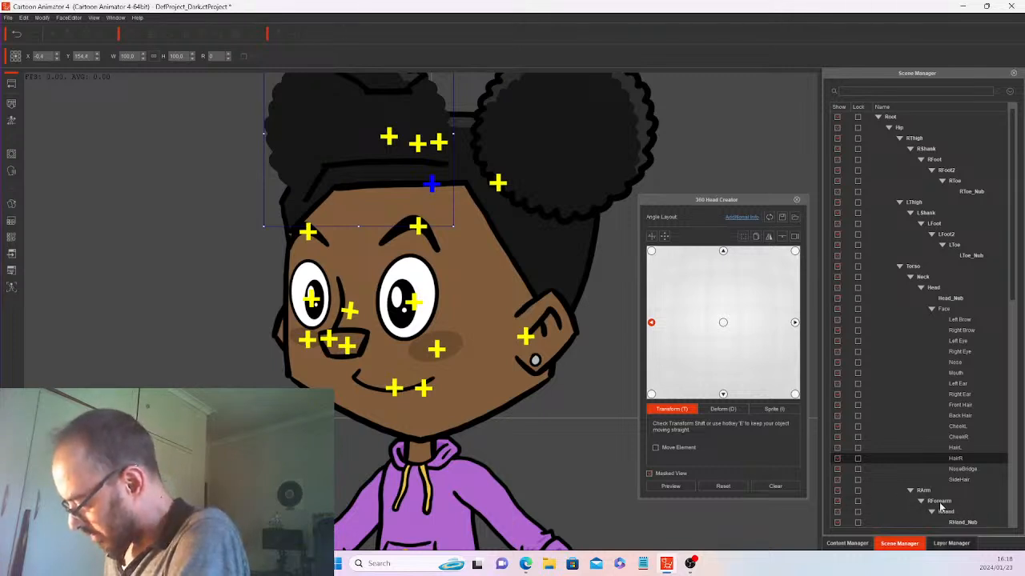
left_click(950, 544)
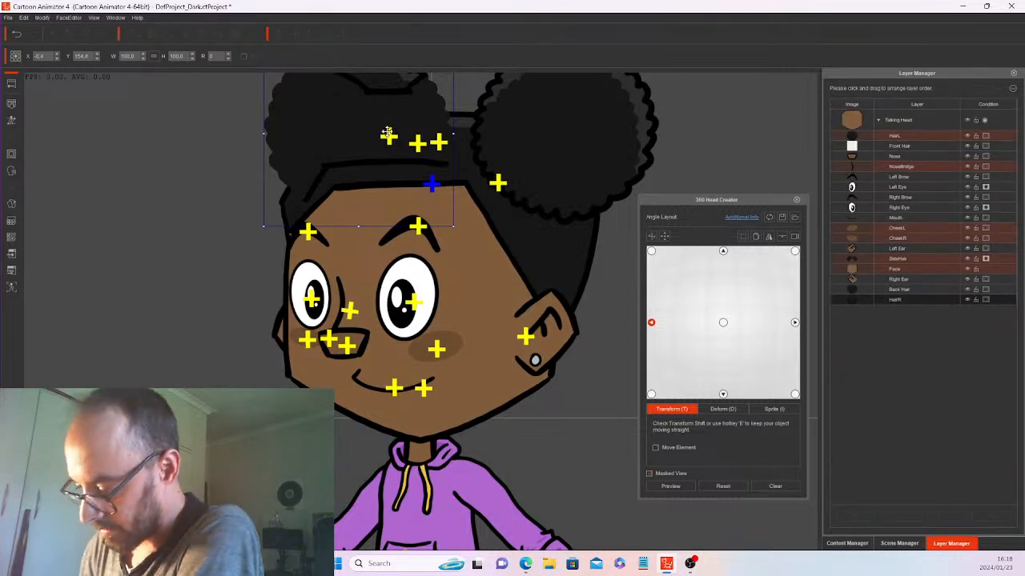
Spread the buns in the left-facing angle, moving HairR left to about X -2.3 and HairL right to about X 16.5.
left_click_drag(387, 132, 359, 139)
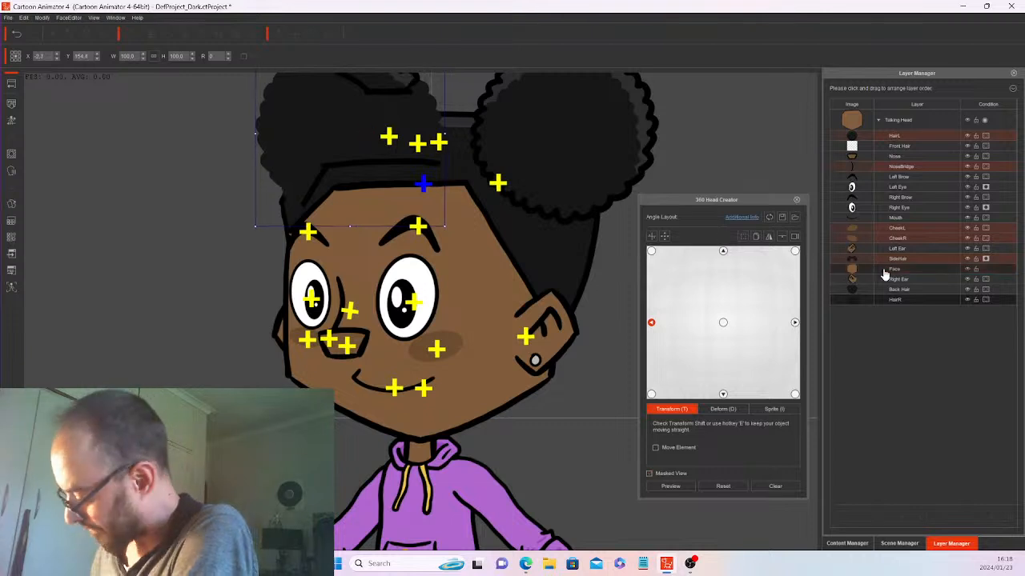
left_click(863, 125)
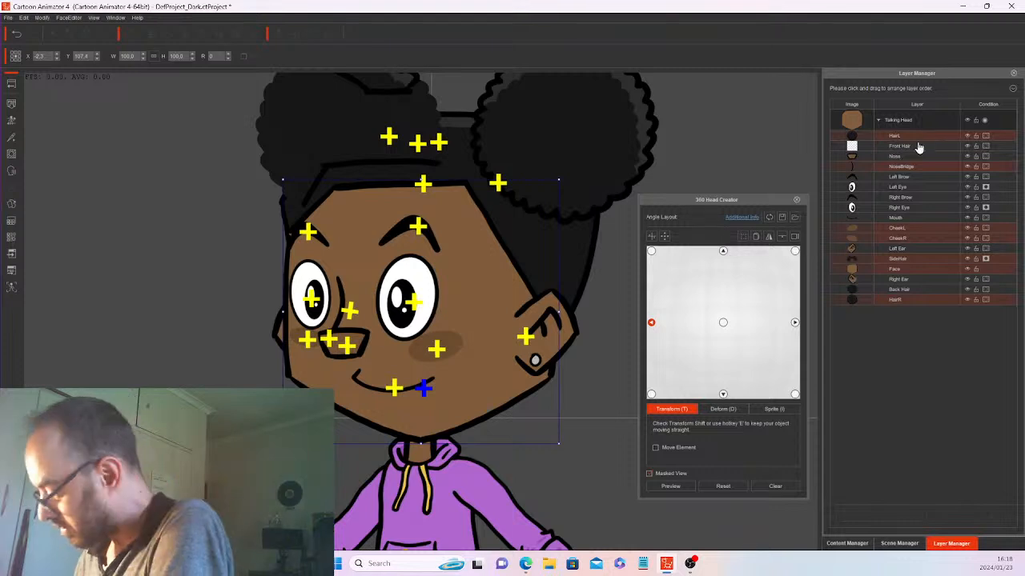
left_click(894, 135)
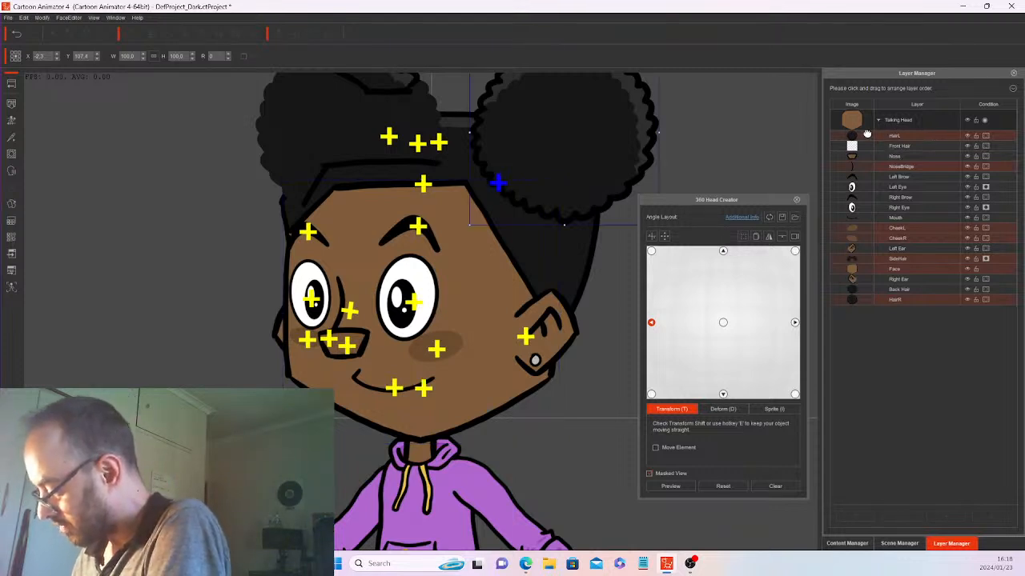
left_click_drag(602, 164, 608, 157)
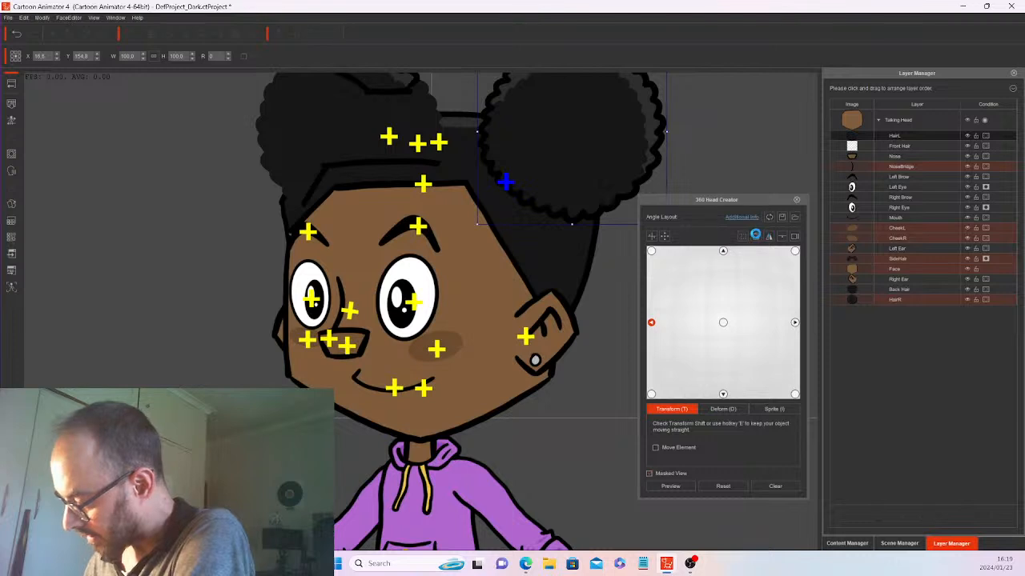
Copy the left-facing layout to the lower-left angle and rotate the whole head there to 340 degrees.
left_click(754, 235)
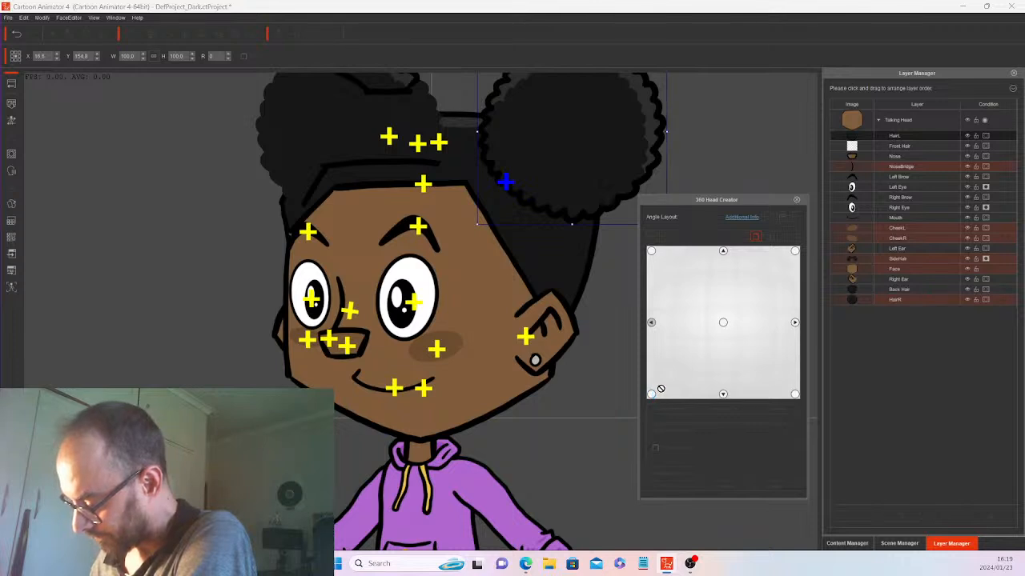
left_click_drag(660, 389, 662, 390)
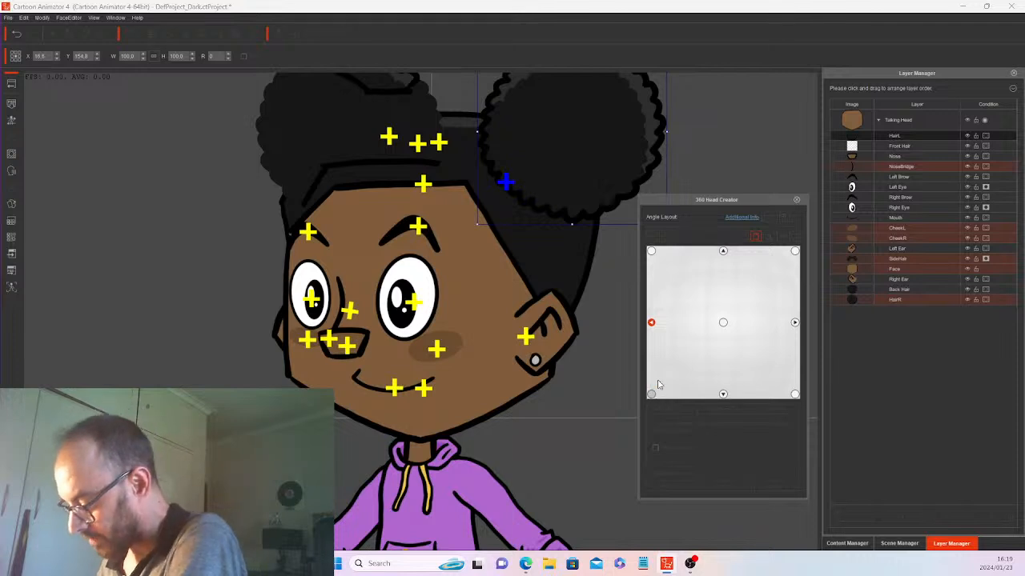
left_click(657, 386)
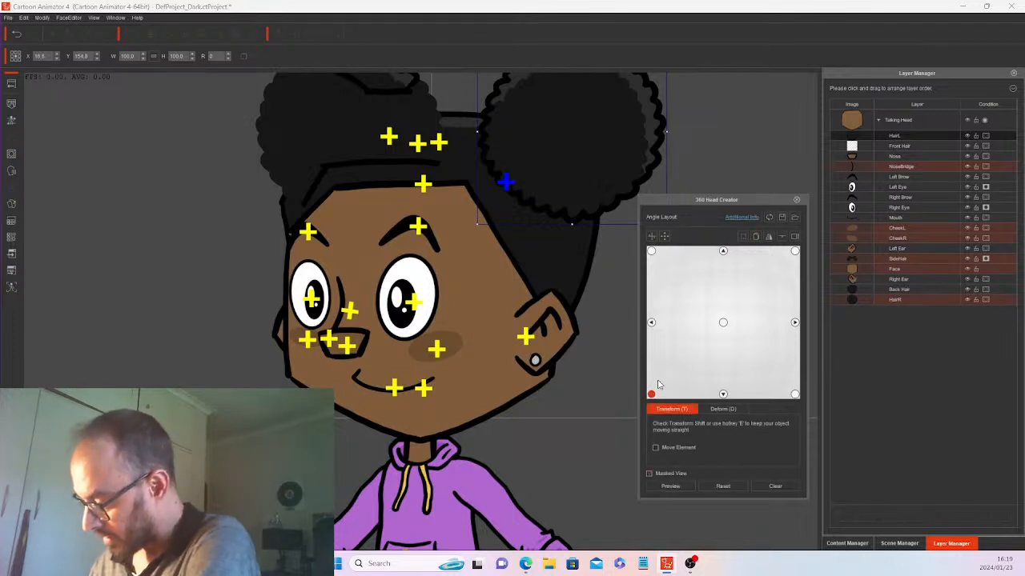
left_click(907, 121)
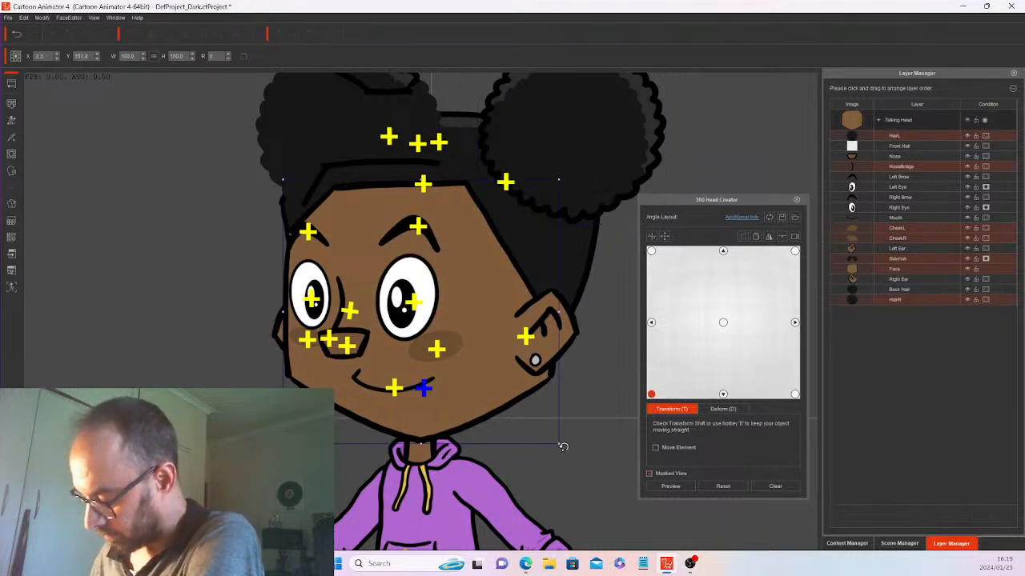
left_click_drag(563, 447, 565, 393)
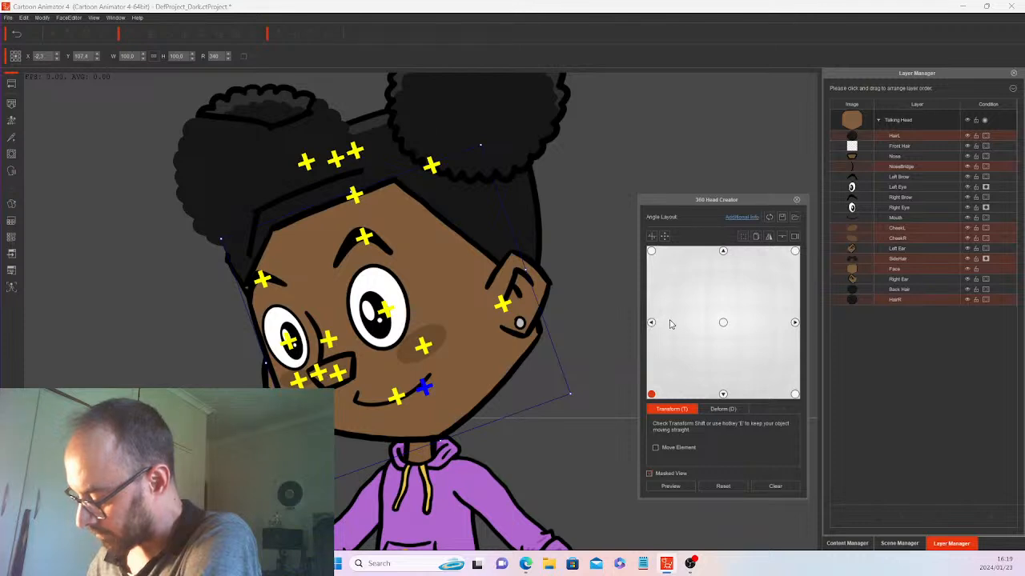
Copy the left-facing layout to the upper-left angle and rotate the whole head there to 21 degrees.
left_click(756, 238)
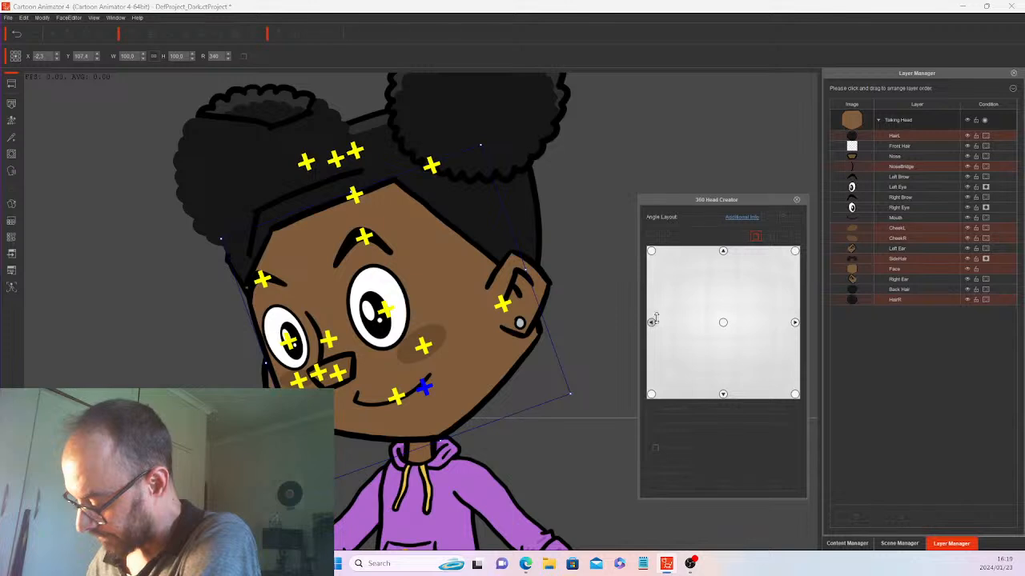
left_click(761, 237)
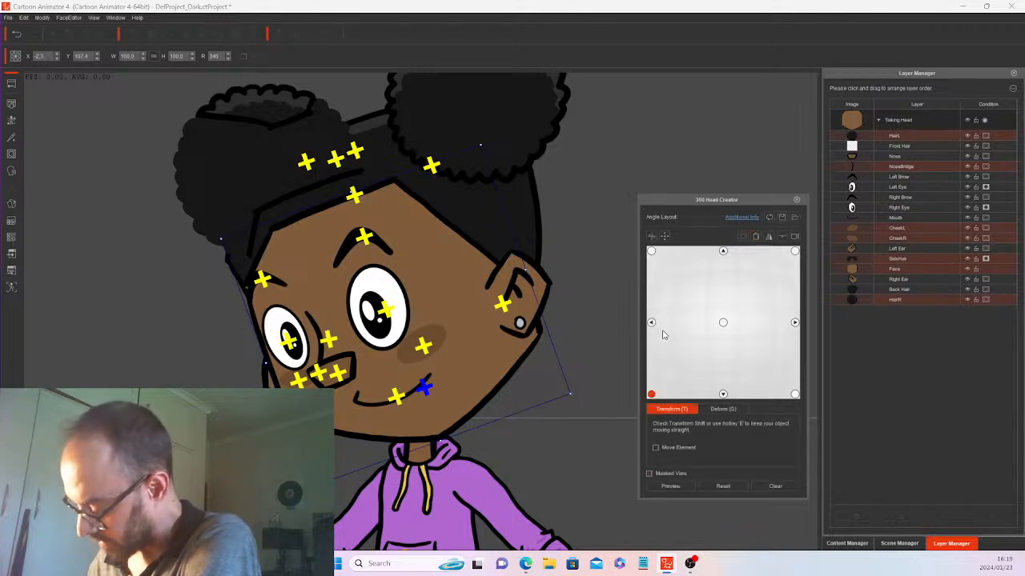
left_click(758, 237)
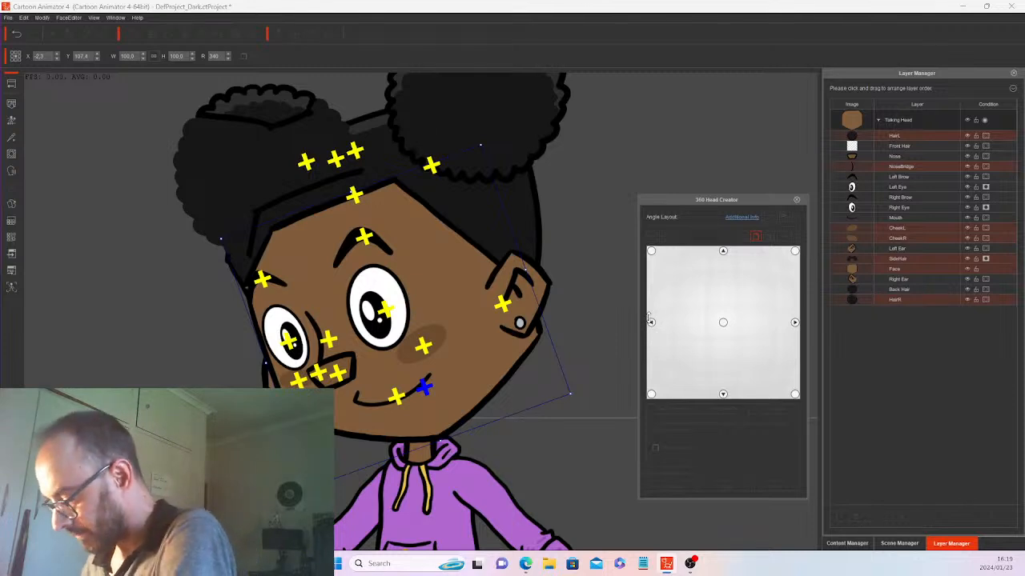
left_click(652, 321)
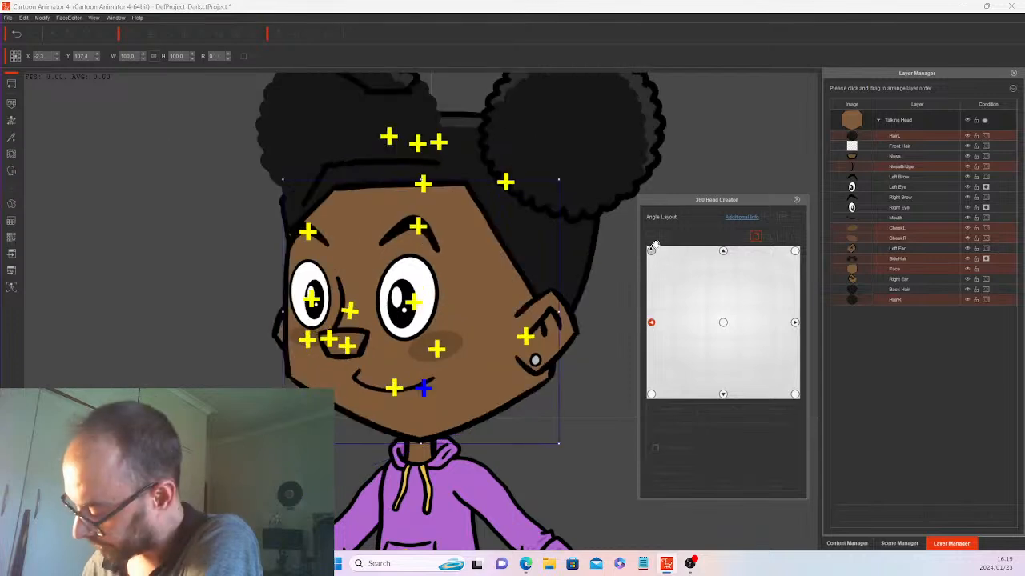
left_click(651, 250)
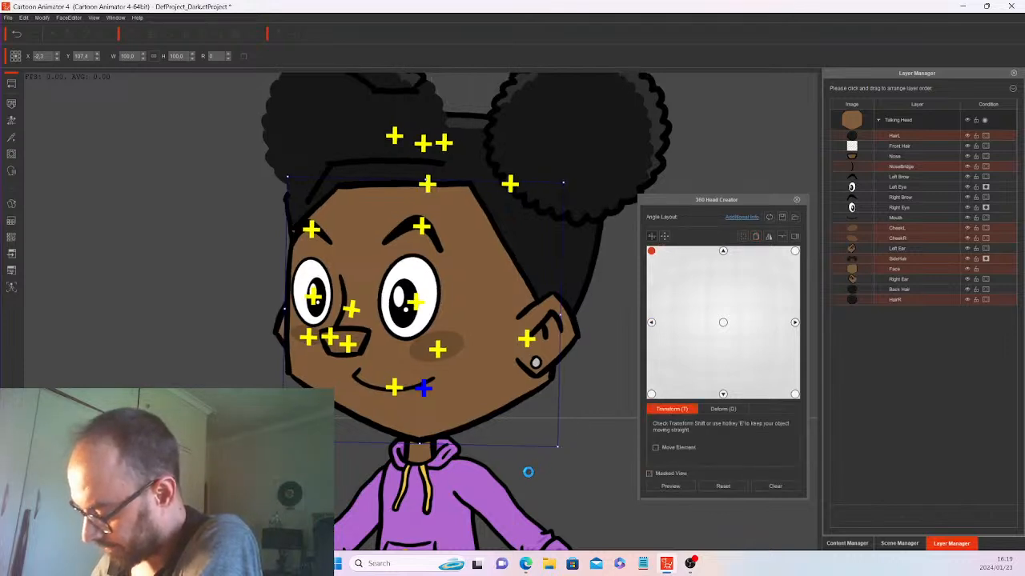
left_click_drag(527, 472, 517, 484)
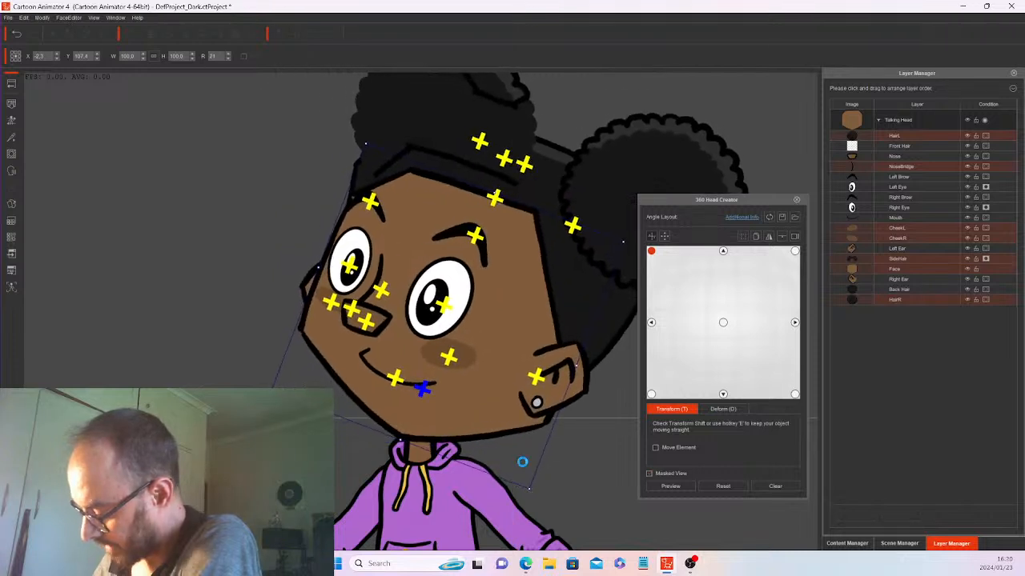
Preview the 360 head's movement between the angles.
left_click(671, 486)
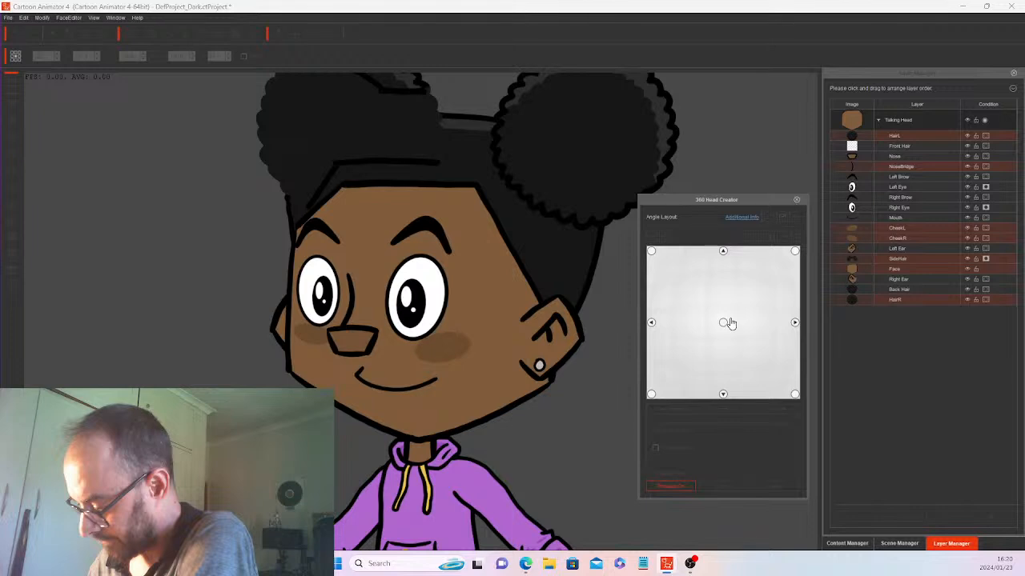
left_click(677, 487)
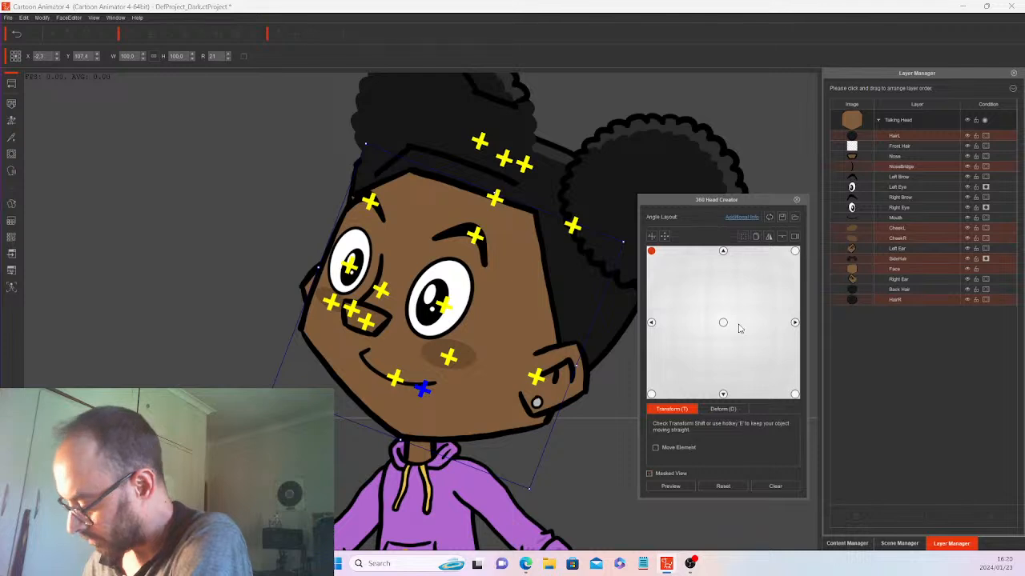
Try copying an angle layout to the right-facing angle.
left_click(756, 238)
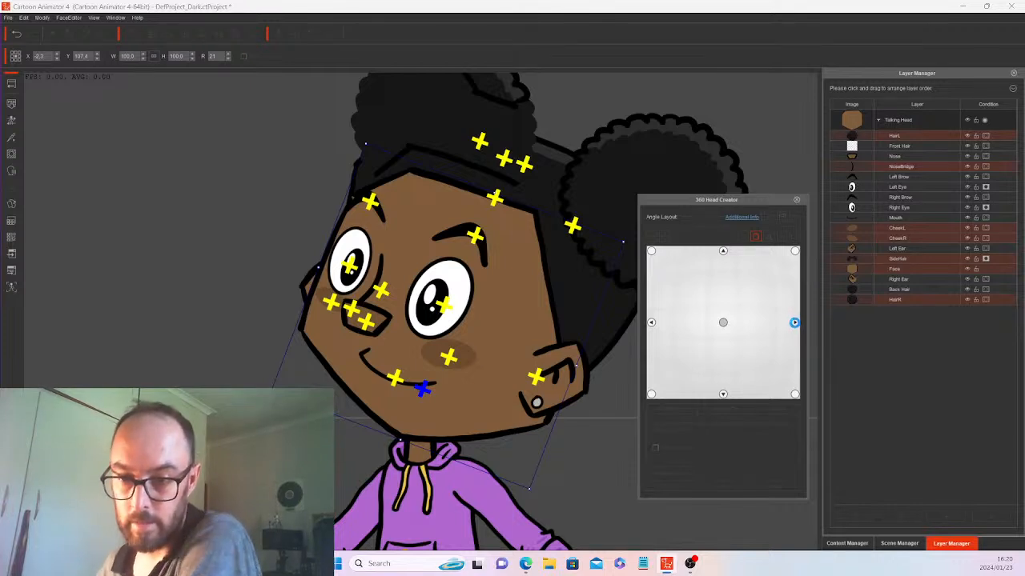
left_click(795, 323)
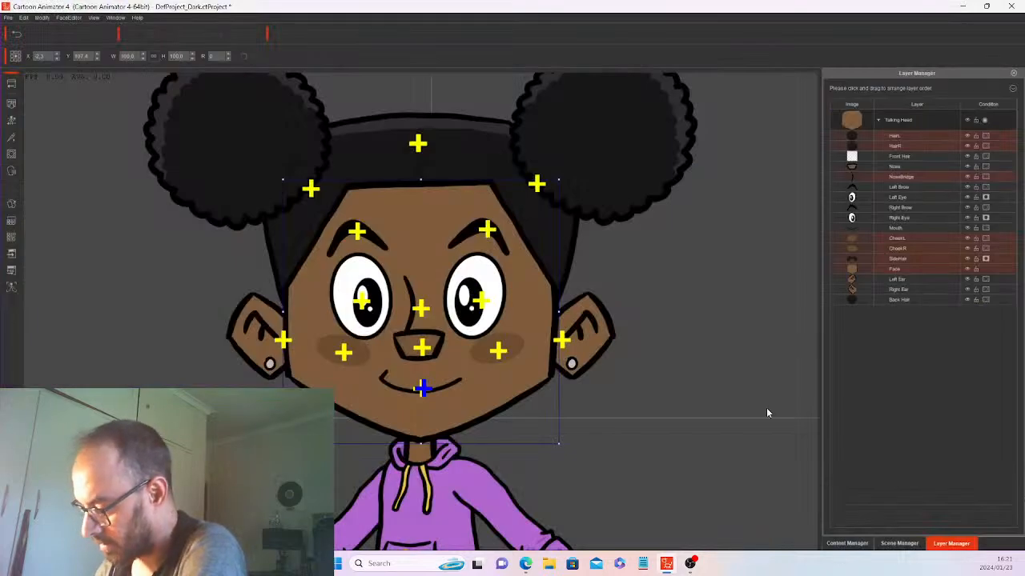
left_click(705, 317)
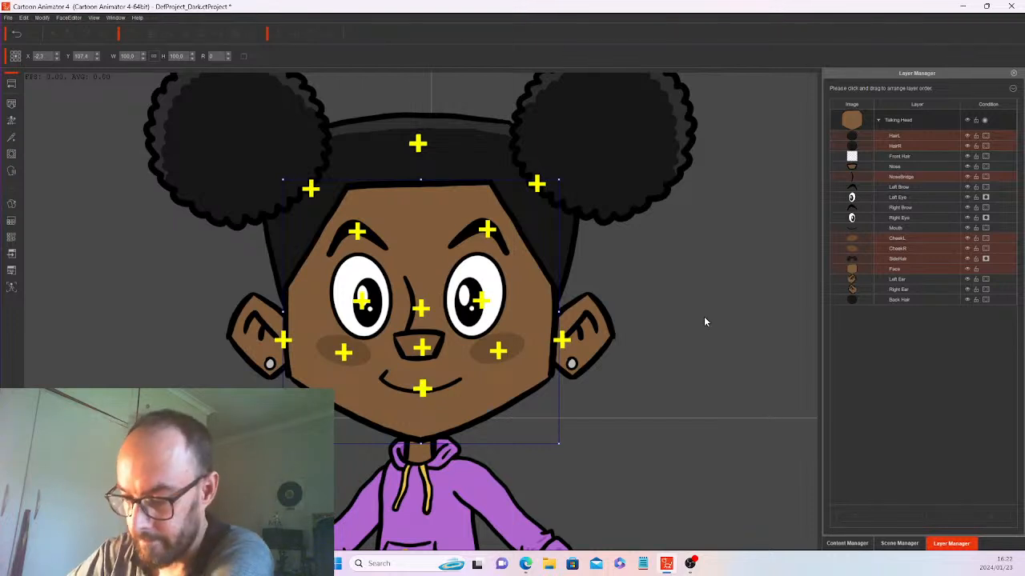
Reopen the 360 Head Creator for the character's head.
left_click(10, 174)
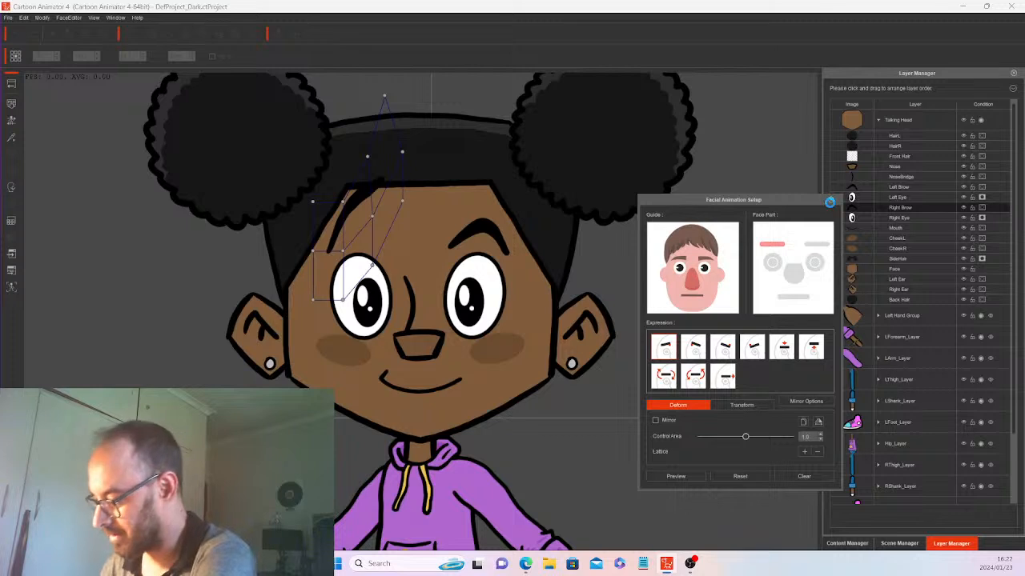
left_click(829, 200)
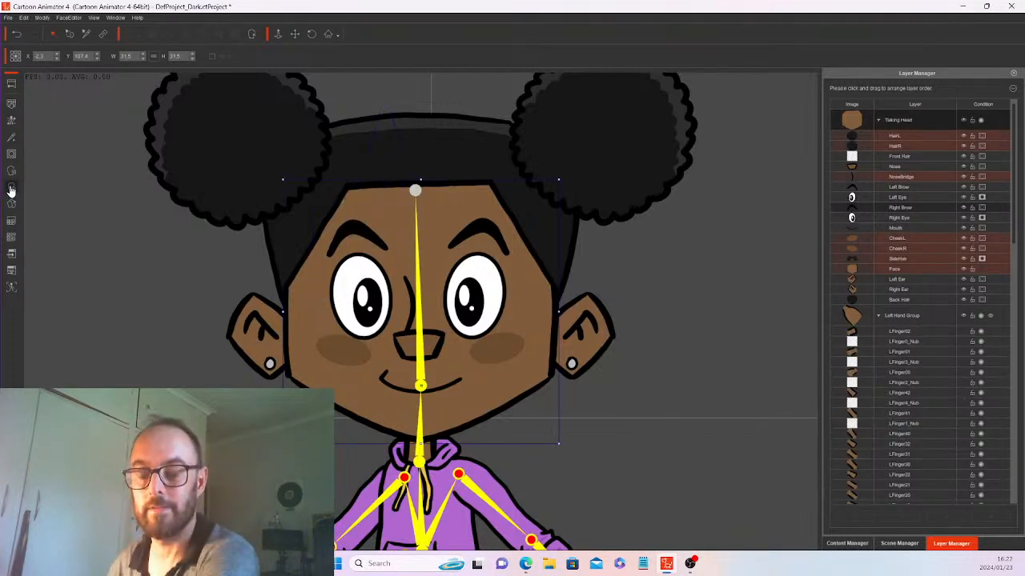
left_click(11, 187)
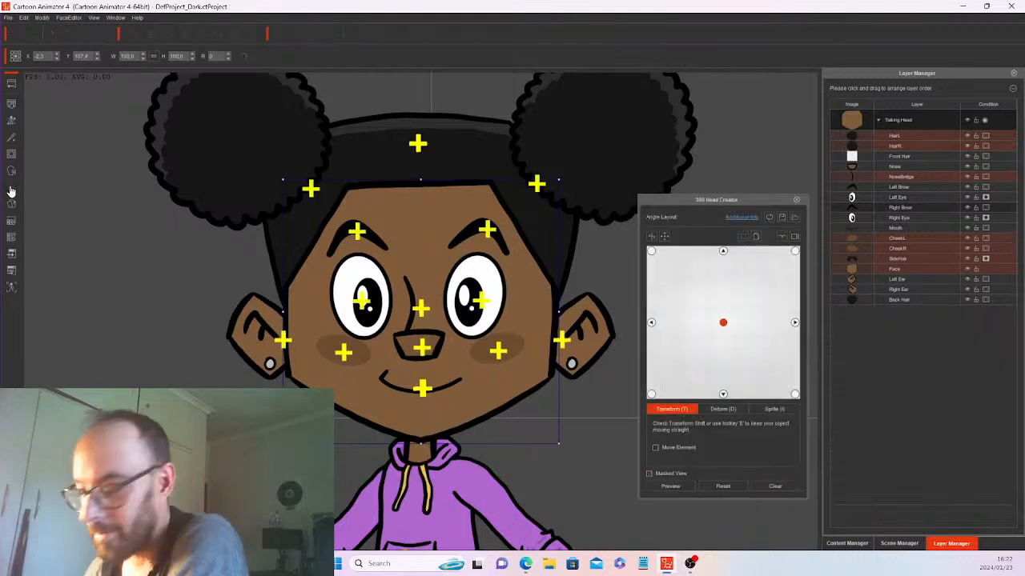
Move the HairR layer up to around the cheek layers in the left-facing angle's layer order.
left_click(796, 322)
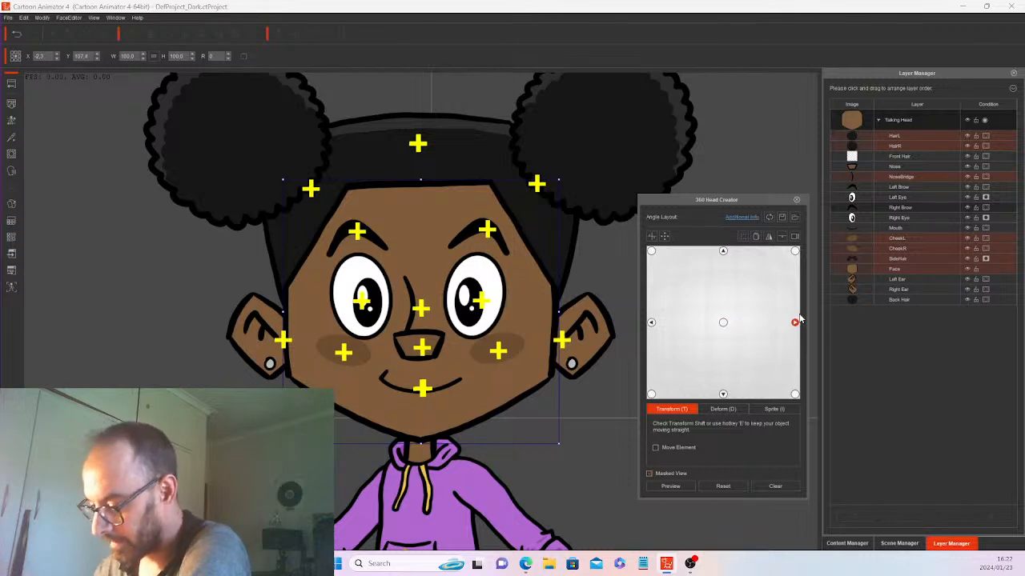
left_click(652, 322)
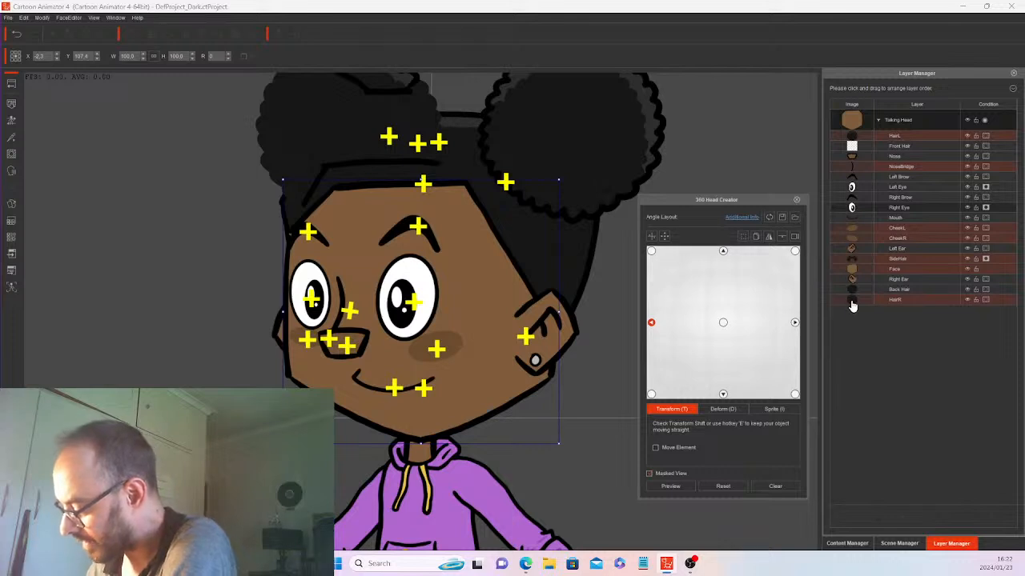
left_click_drag(854, 303, 858, 240)
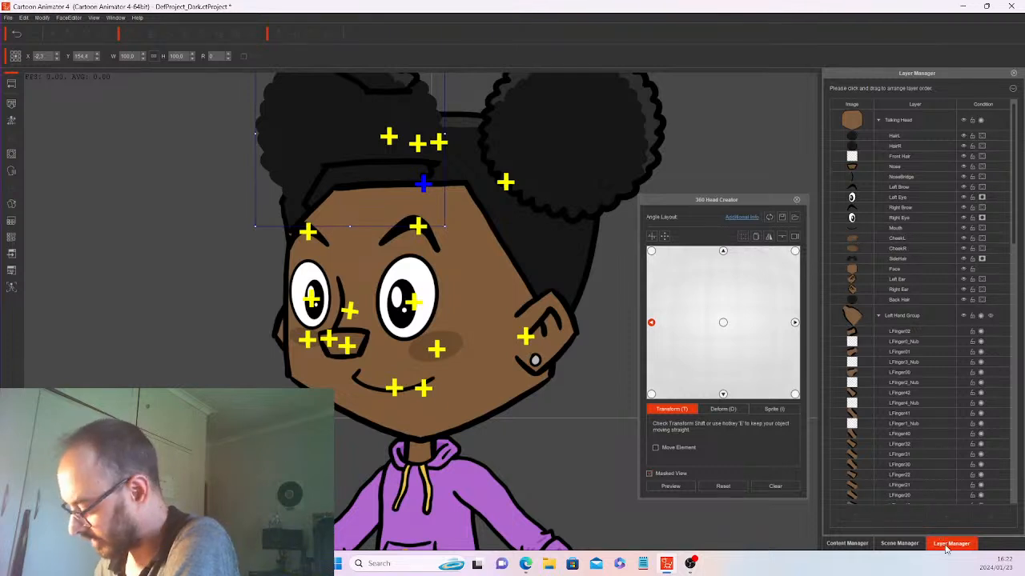
In the right-facing angle, shrink the left eye to about 80% height and 66% width and move it to the face's far edge.
left_click(900, 545)
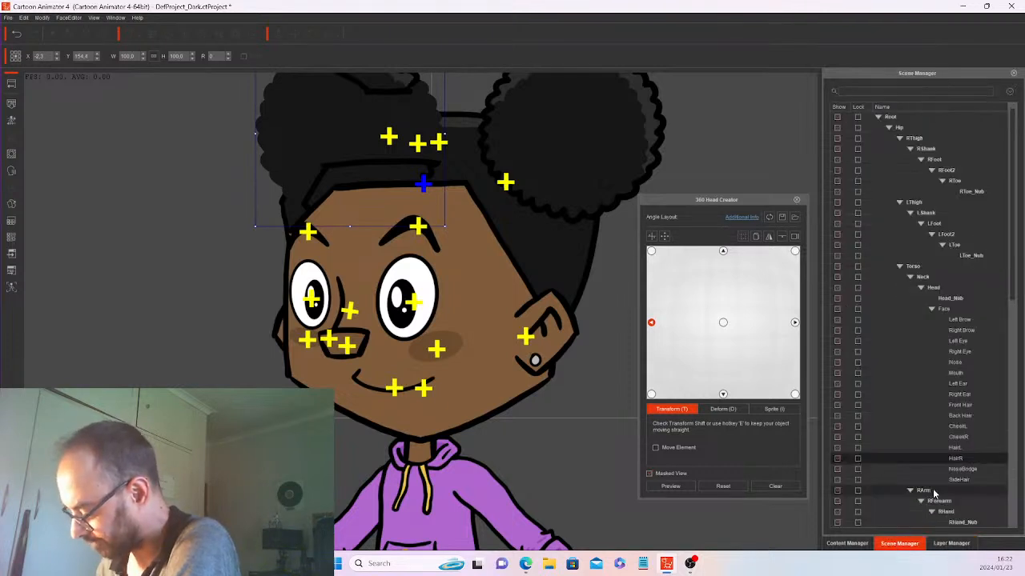
left_click(795, 322)
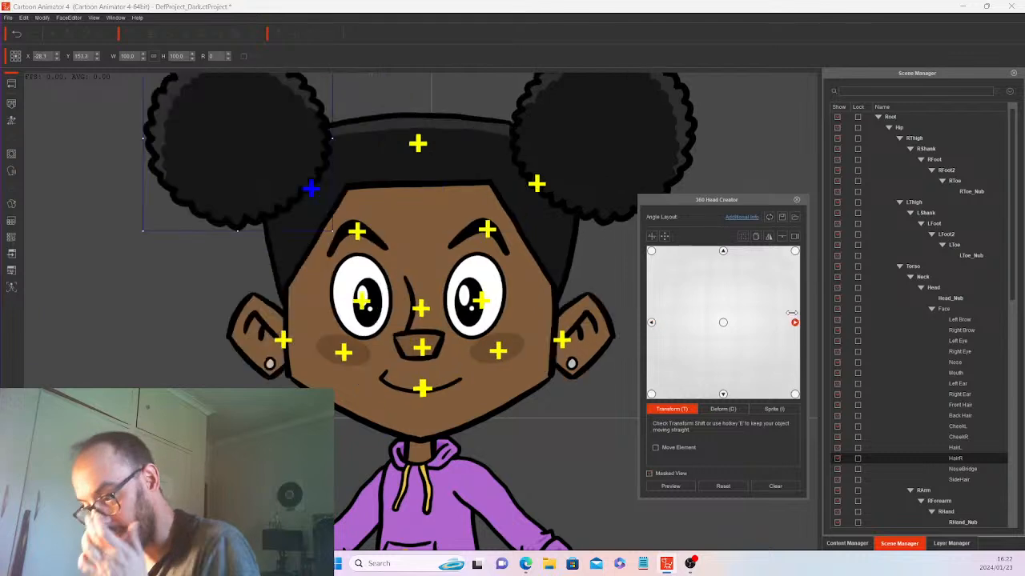
left_click(951, 544)
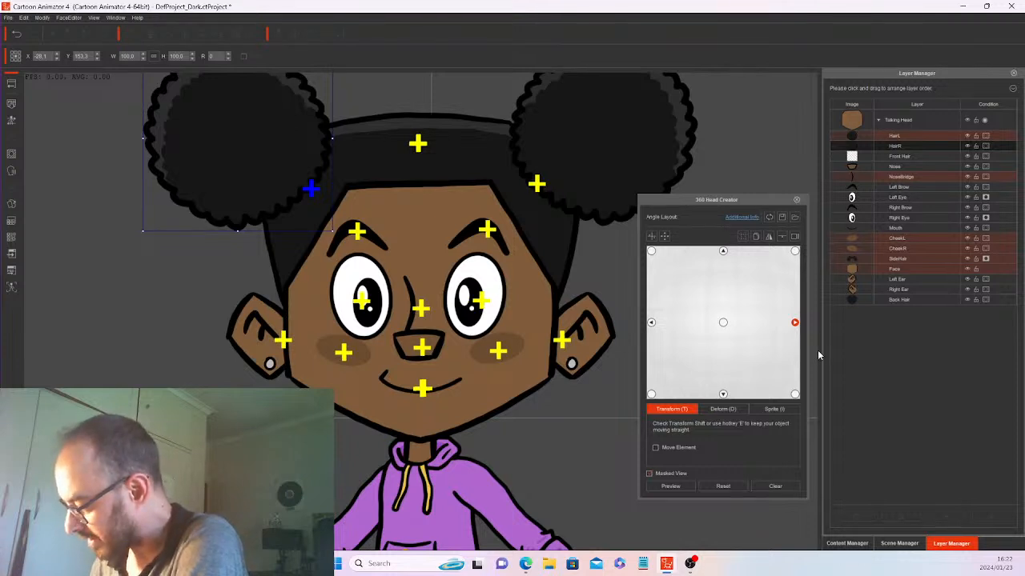
left_click(888, 194)
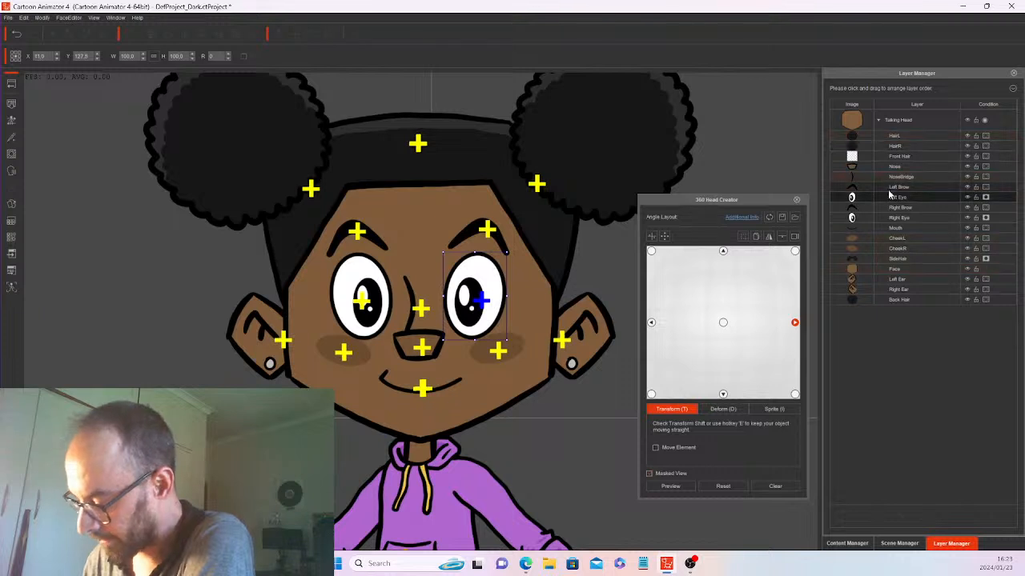
left_click_drag(505, 256, 500, 258)
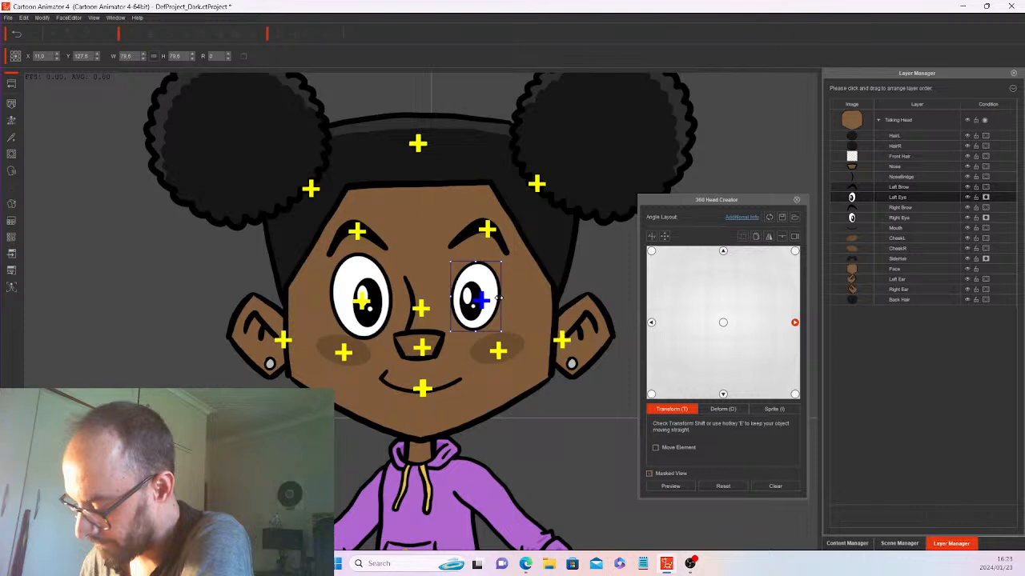
left_click_drag(499, 297, 527, 309)
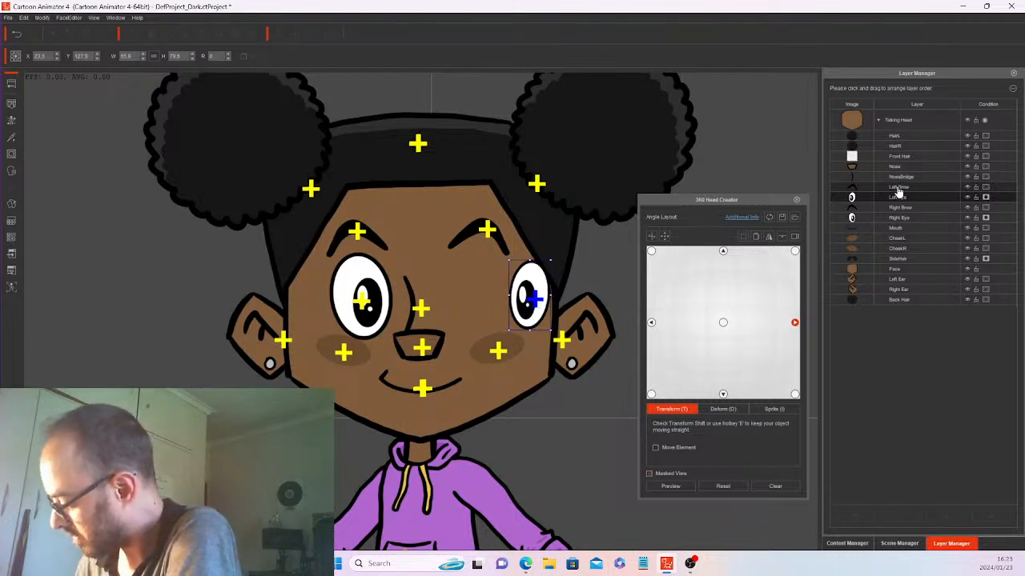
Scale the left brow to about 80% height and 65% width and place it above the left eye at the hairline.
left_click(899, 187)
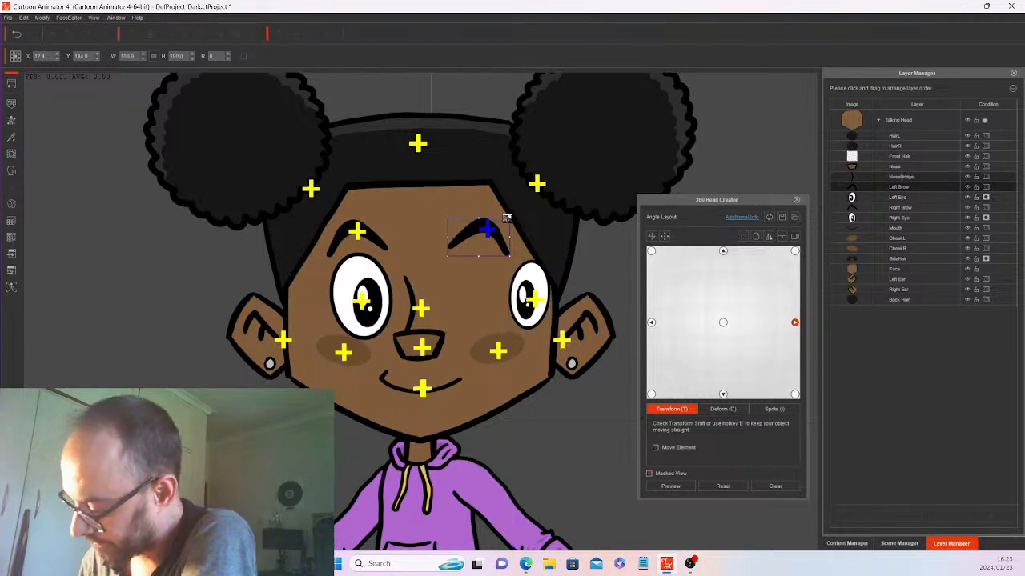
left_click_drag(507, 217, 504, 225)
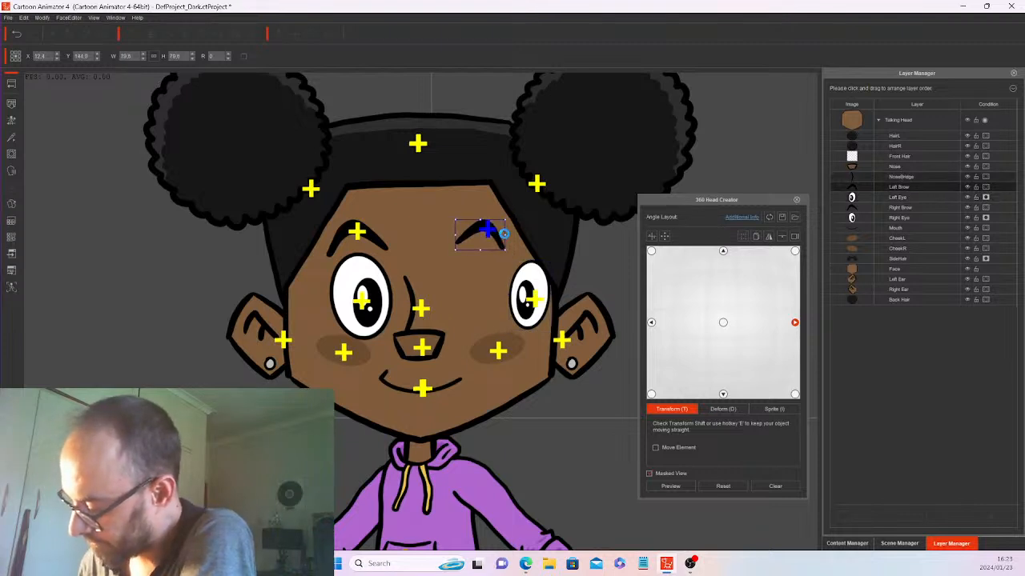
left_click_drag(504, 233, 538, 234)
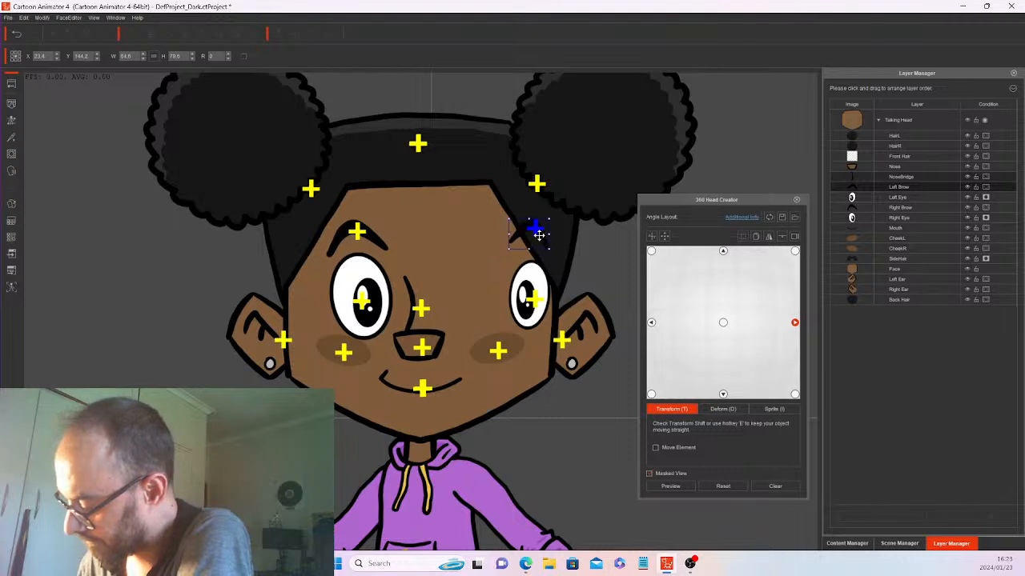
Move the left ear inward so that only its outer rim shows beyond the face's far edge.
left_click(906, 276)
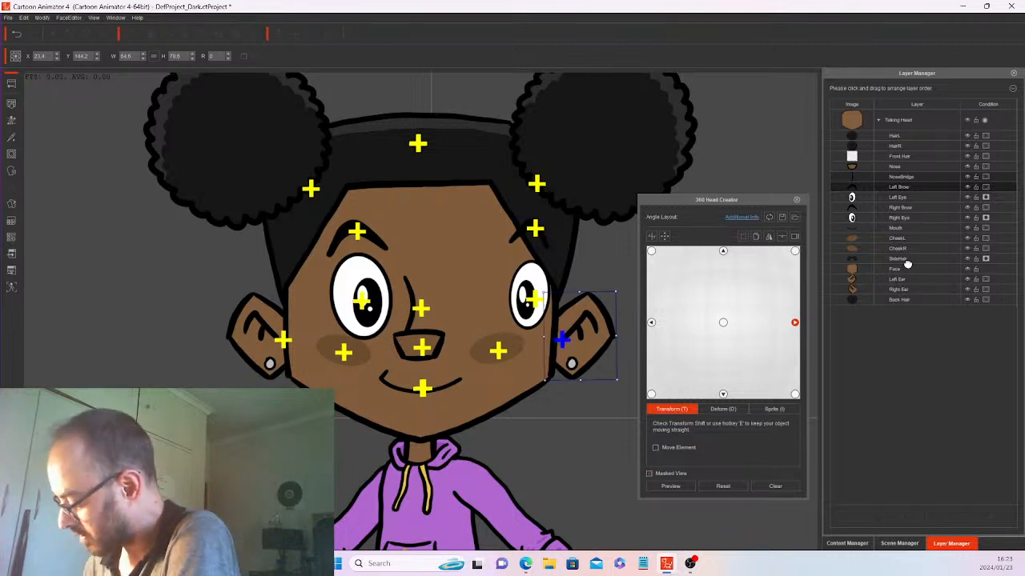
left_click_drag(599, 335, 566, 334)
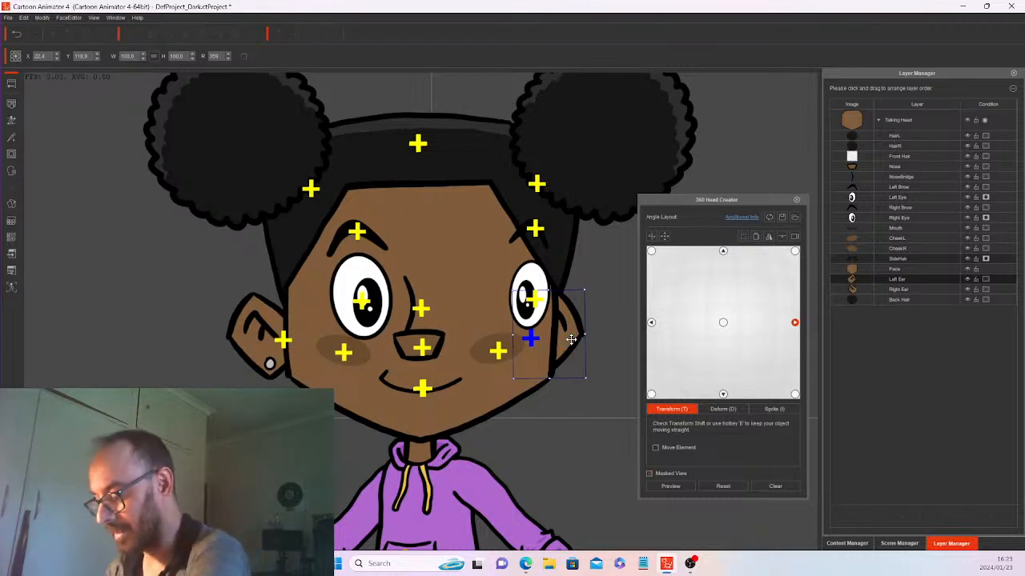
left_click_drag(564, 338, 555, 341)
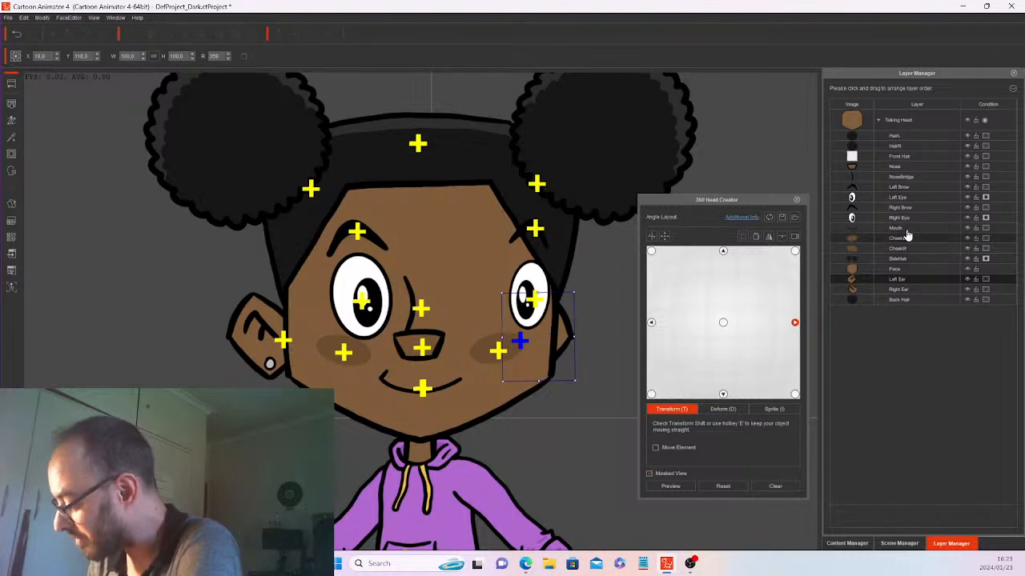
Move the nose toward the far side of the face, just below the left eye, comparing with the left-facing angle.
left_click(894, 164)
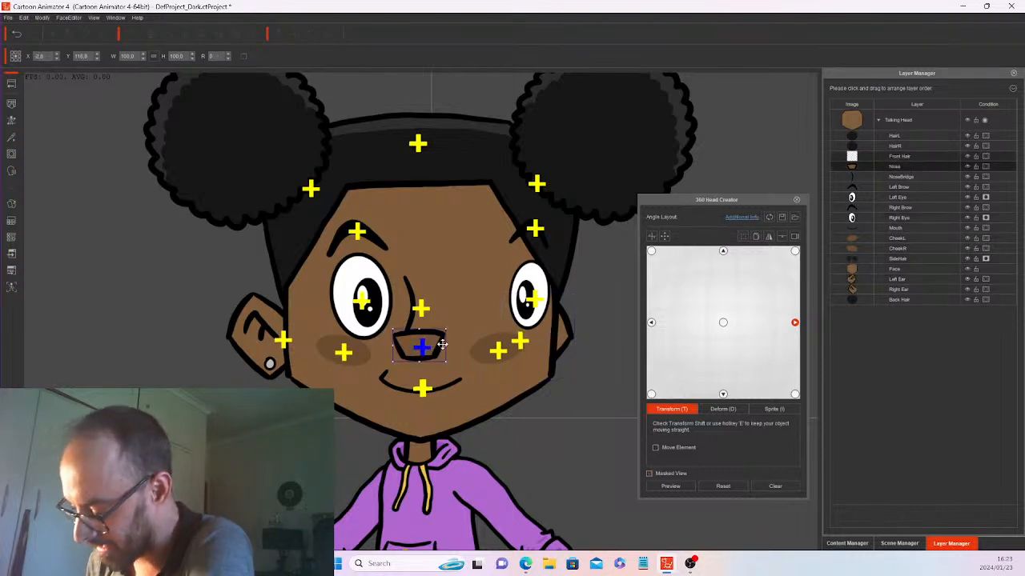
left_click_drag(442, 345, 496, 342)
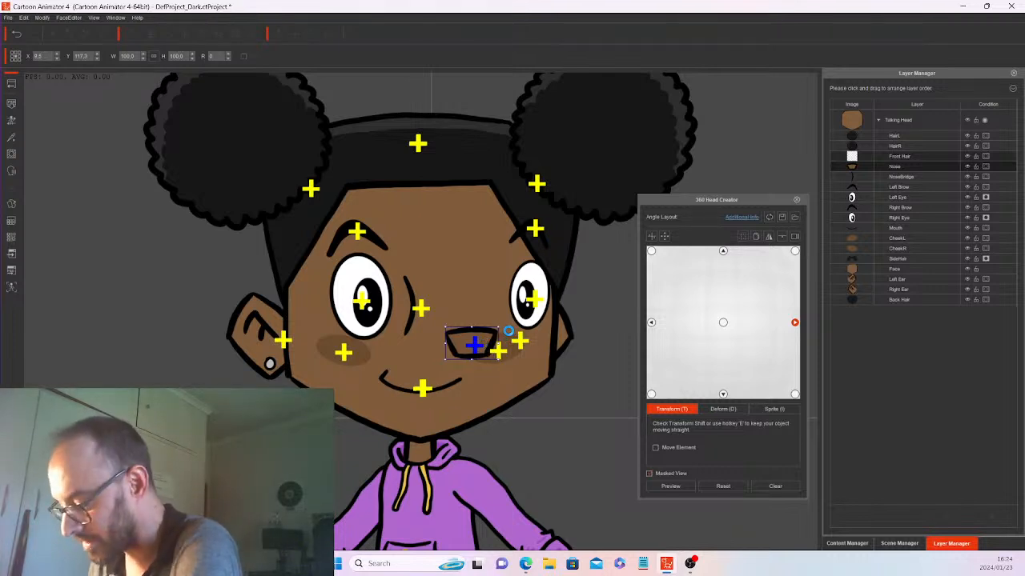
left_click_drag(493, 342, 522, 338)
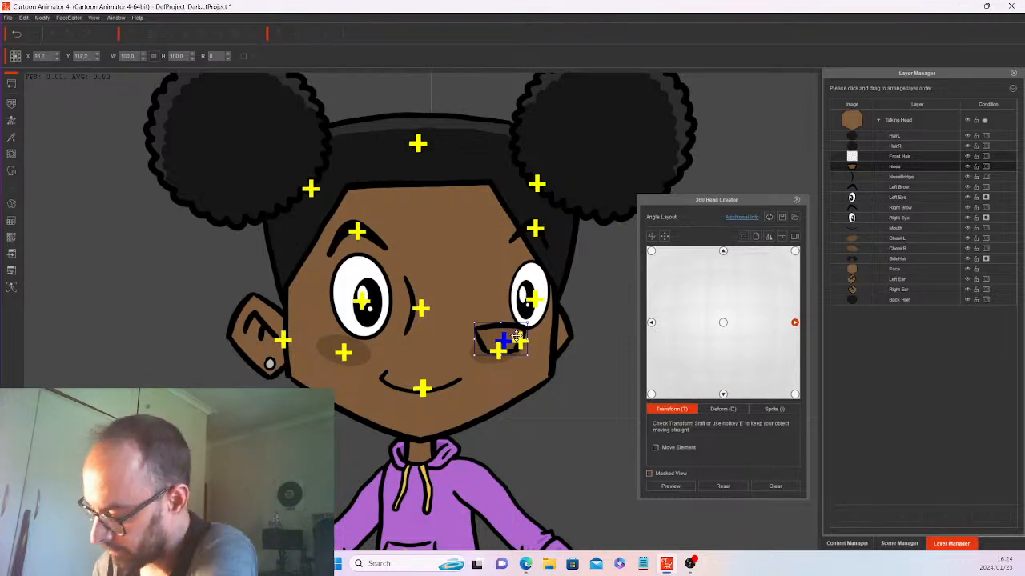
left_click(651, 324)
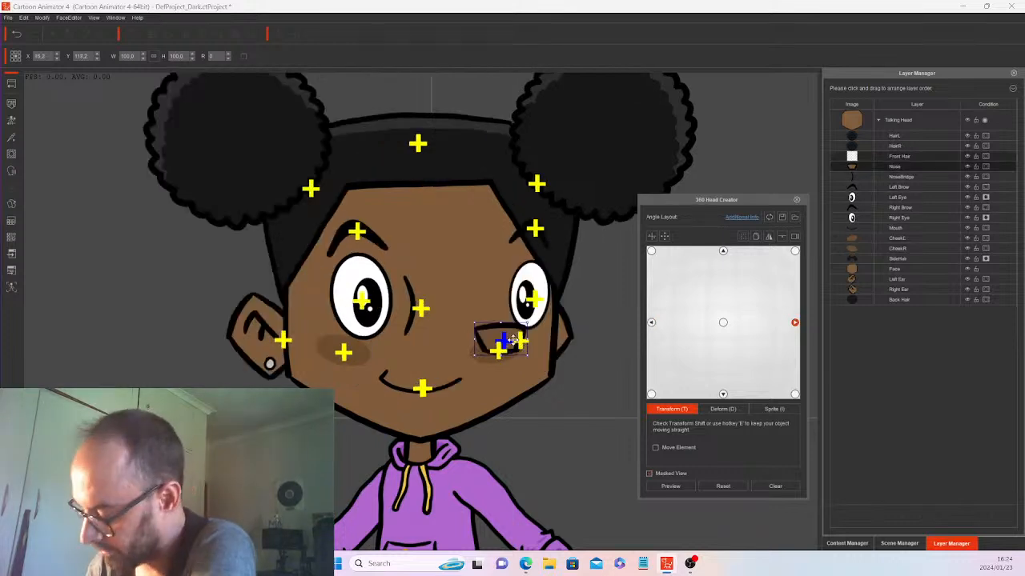
left_click_drag(512, 340, 508, 347)
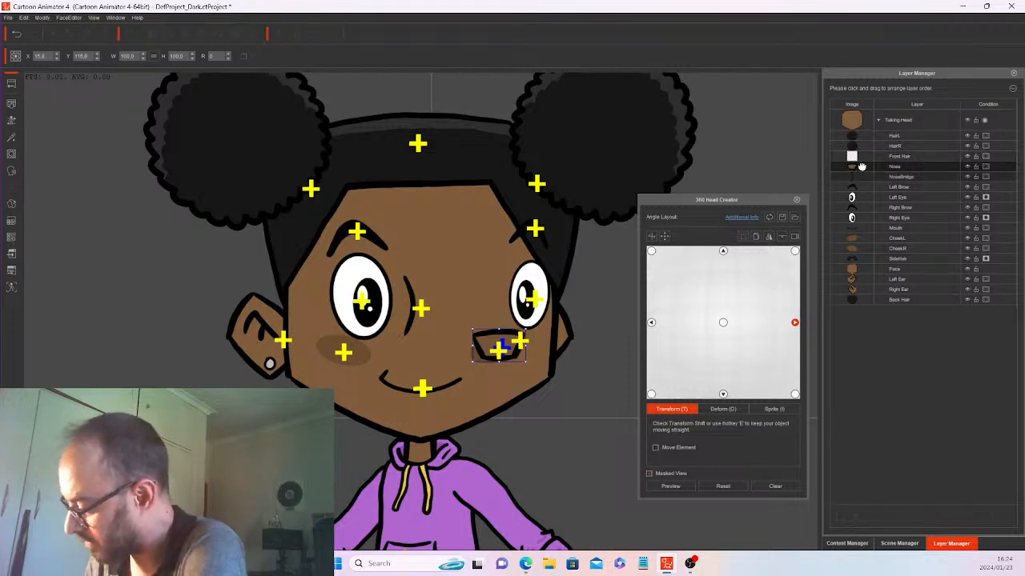
Flip the nose bridge sprite, rotate it to 352 degrees and place it directly above the nose beside the left eye.
left_click(857, 166)
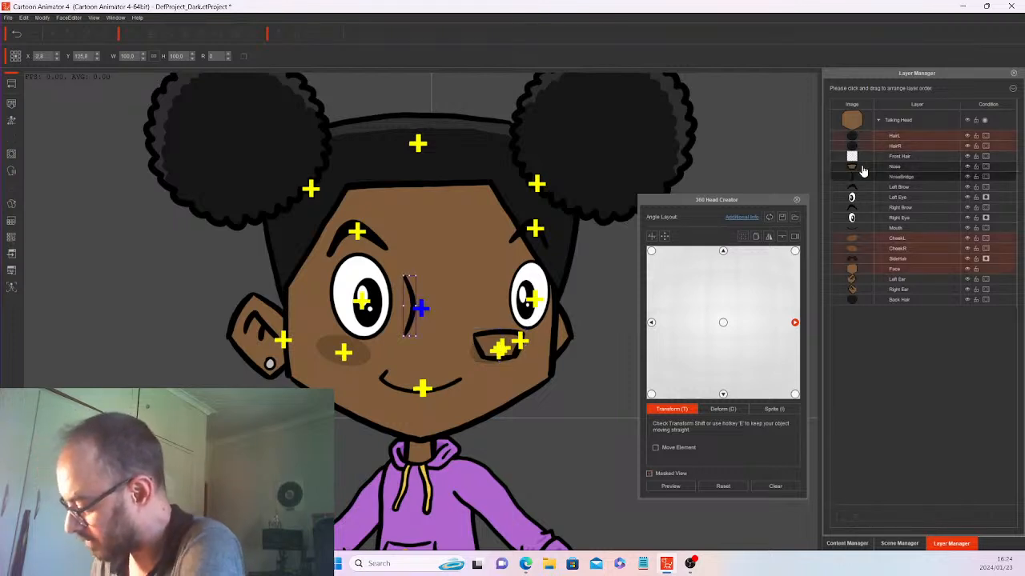
left_click(773, 410)
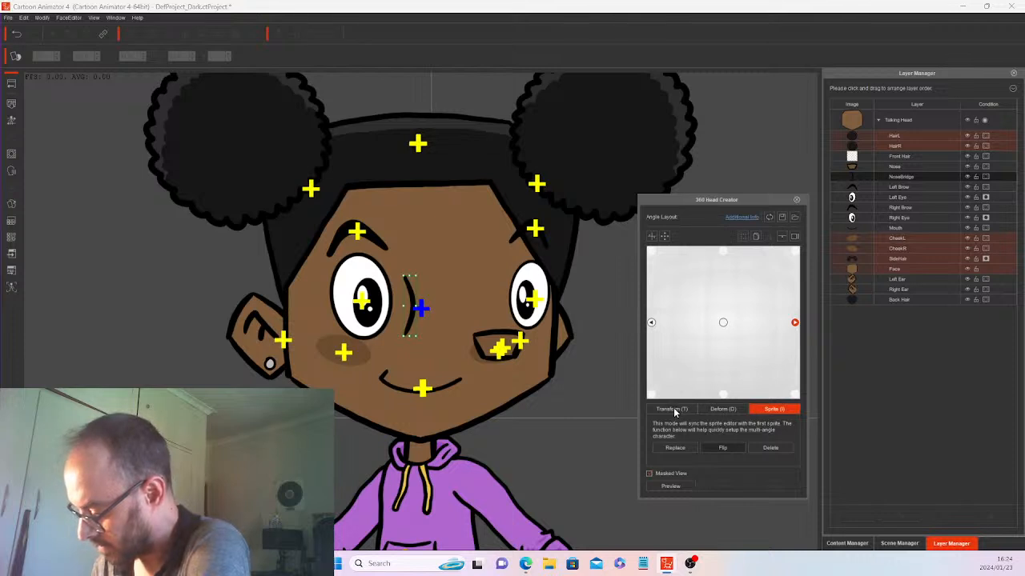
left_click(692, 393)
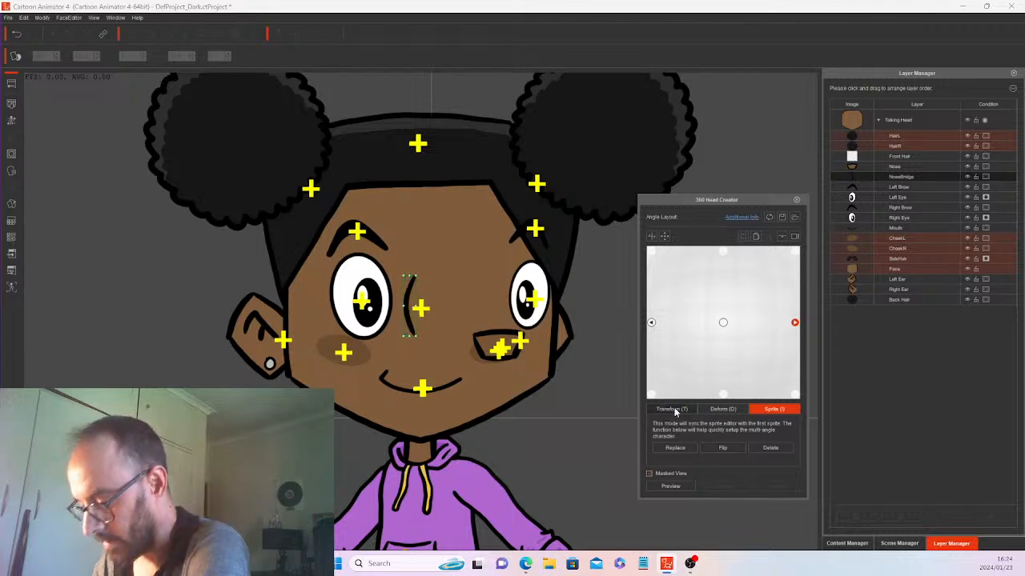
left_click(675, 409)
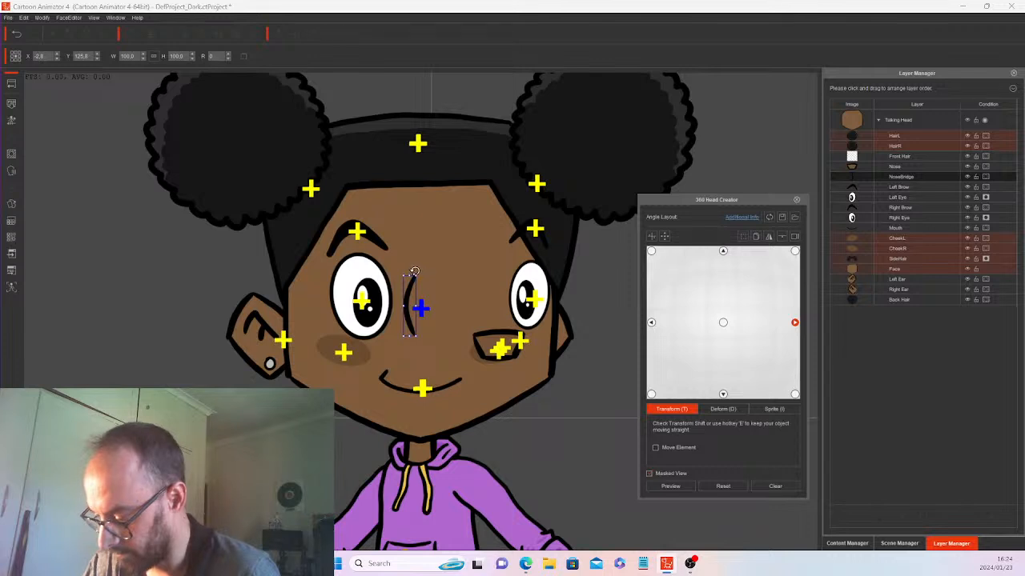
left_click_drag(415, 271, 413, 275)
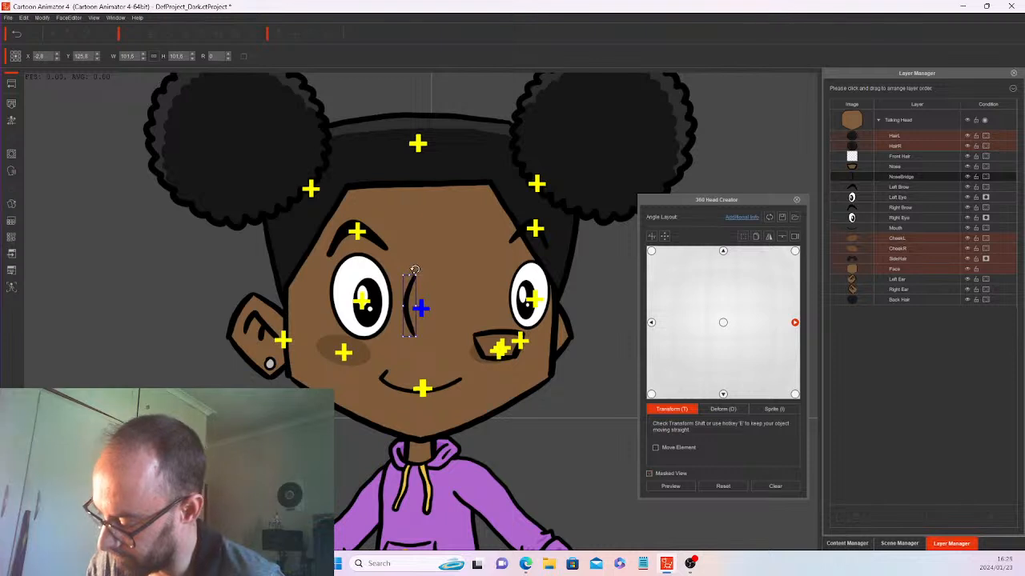
left_click_drag(415, 271, 415, 324)
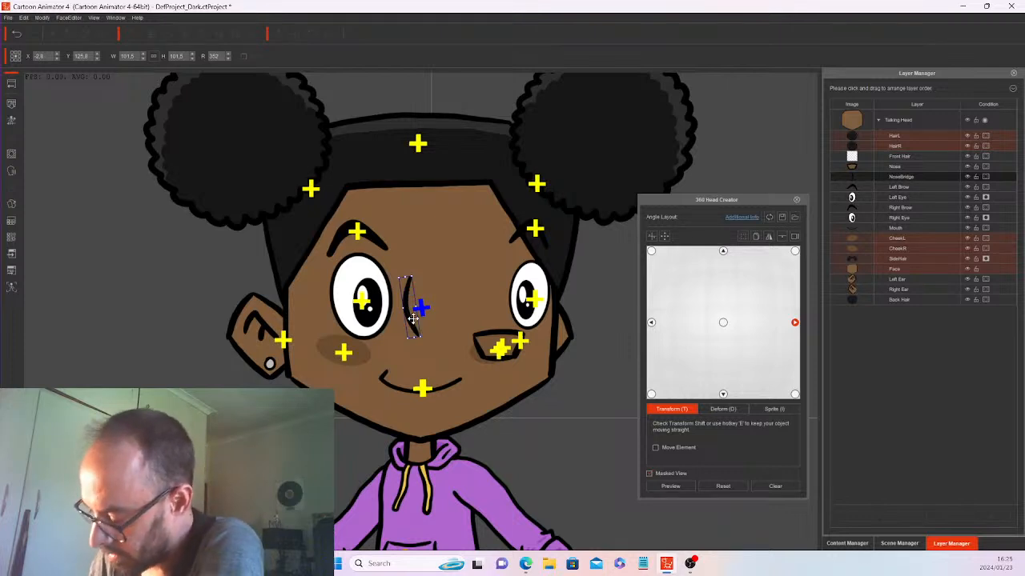
left_click_drag(412, 318, 503, 318)
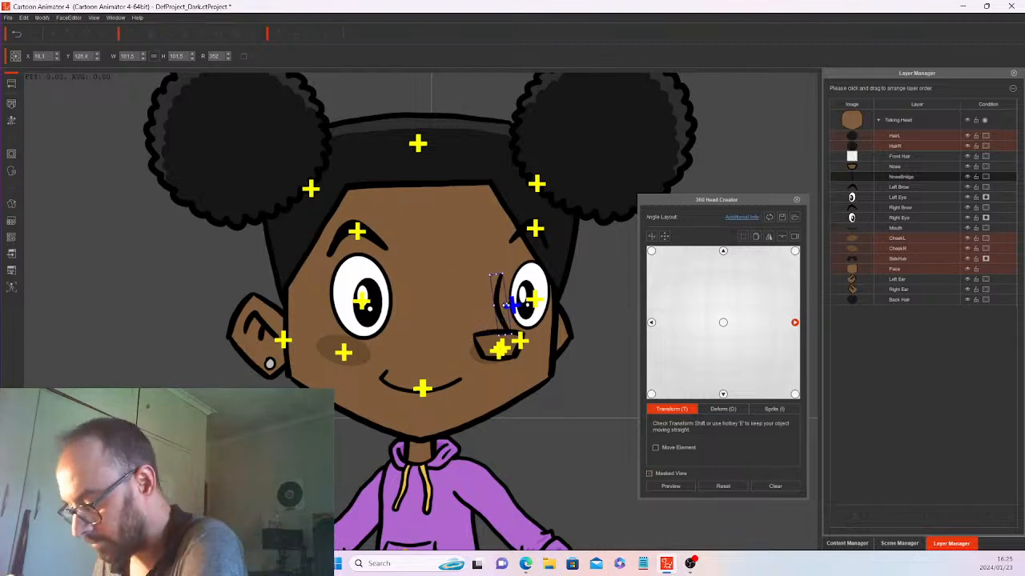
Move the right eye toward the nose and position the right brow above it.
left_click(888, 208)
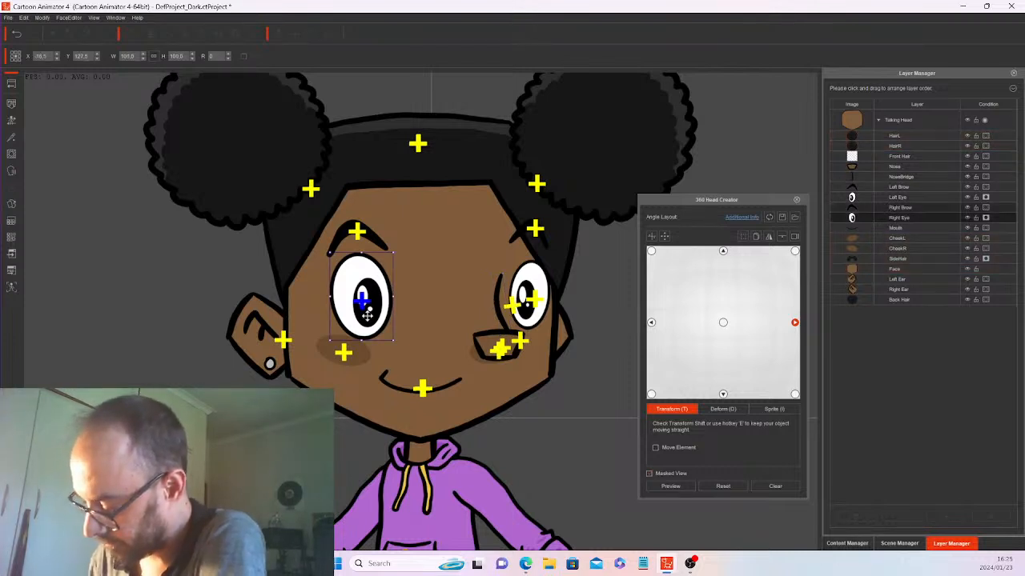
left_click_drag(375, 319, 450, 307)
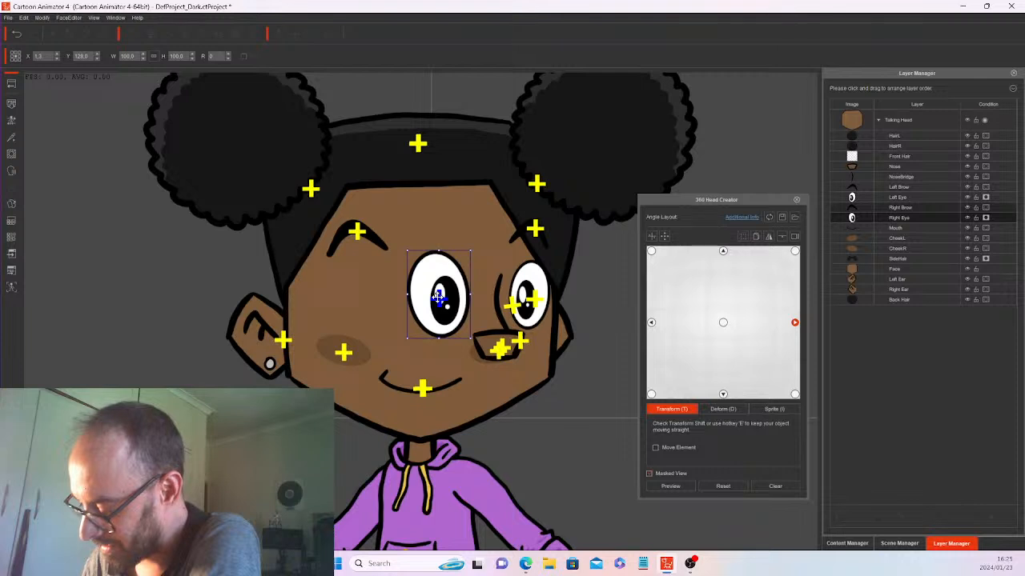
left_click_drag(439, 296, 435, 297)
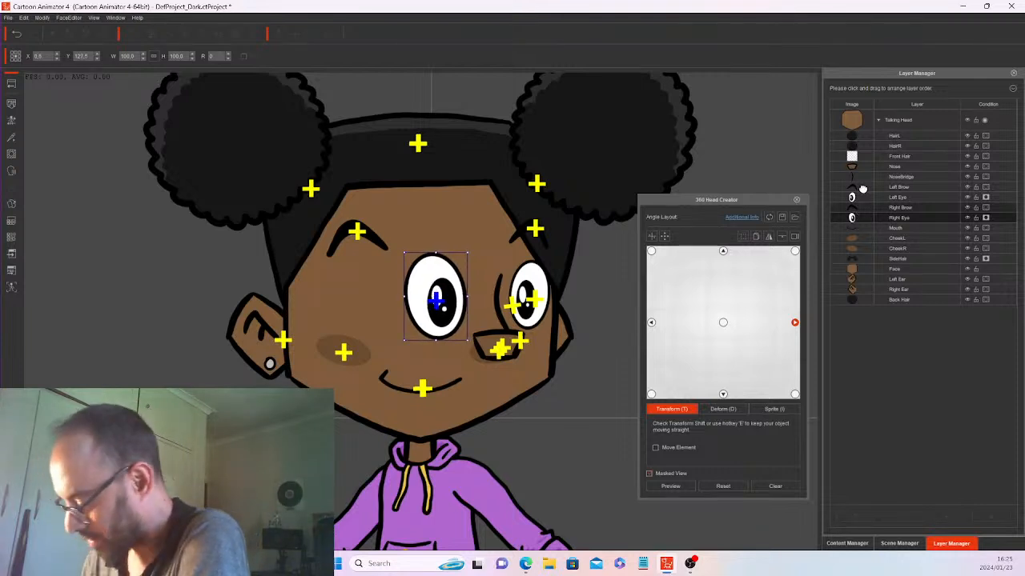
left_click(368, 230)
left_click_drag(369, 230, 432, 225)
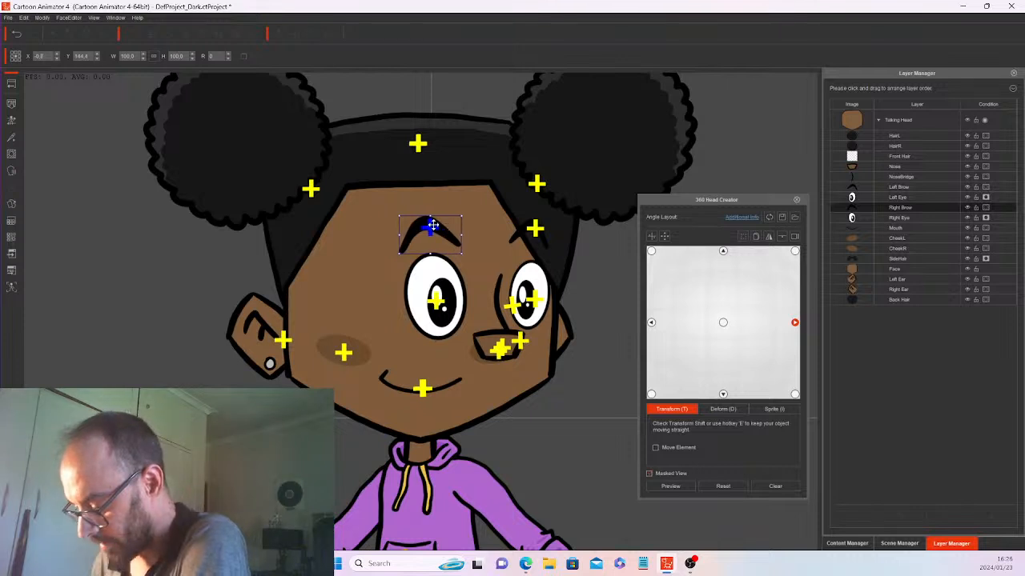
left_click(865, 240)
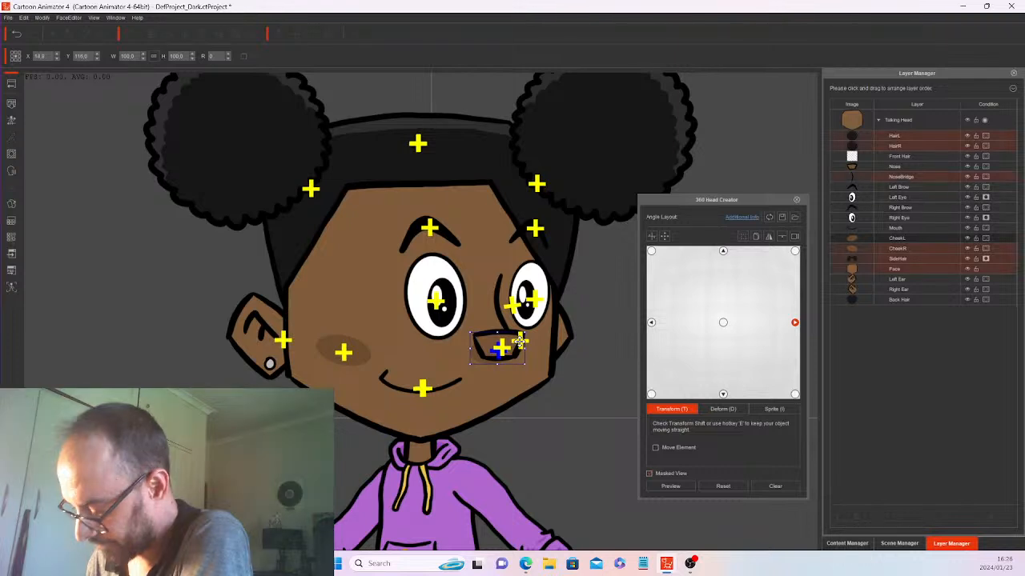
left_click_drag(518, 340, 512, 345)
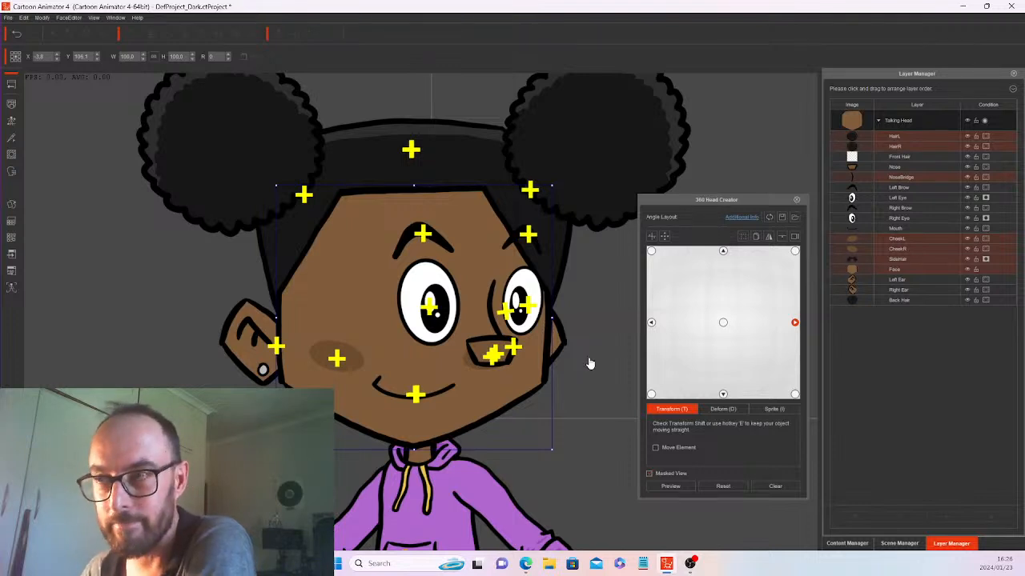
key("ctrl+z")
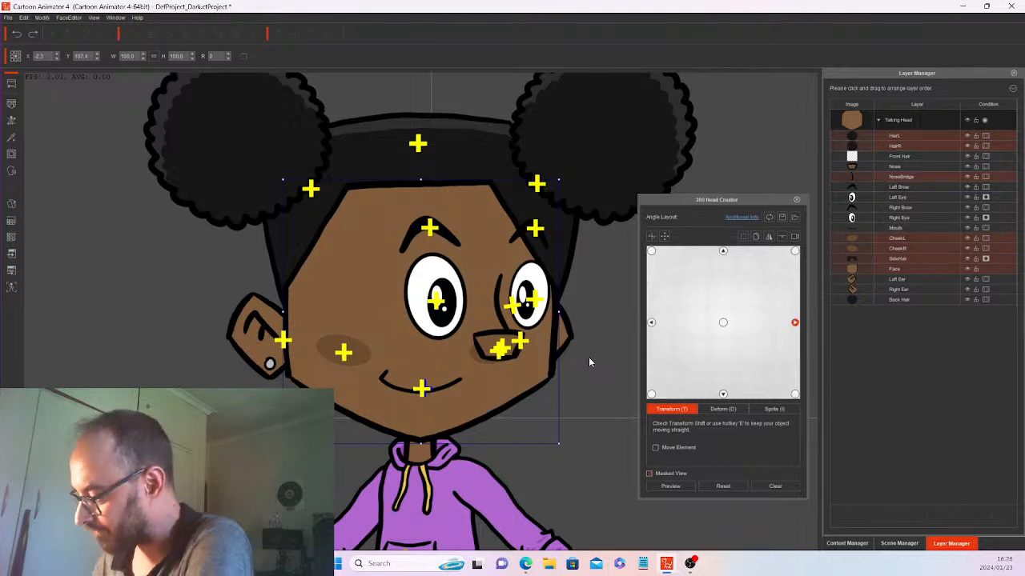
Move the left cheek out from behind the nose, shrink it to about 59% and place it under the left eye at the face's far edge.
left_click_drag(910, 241, 895, 227)
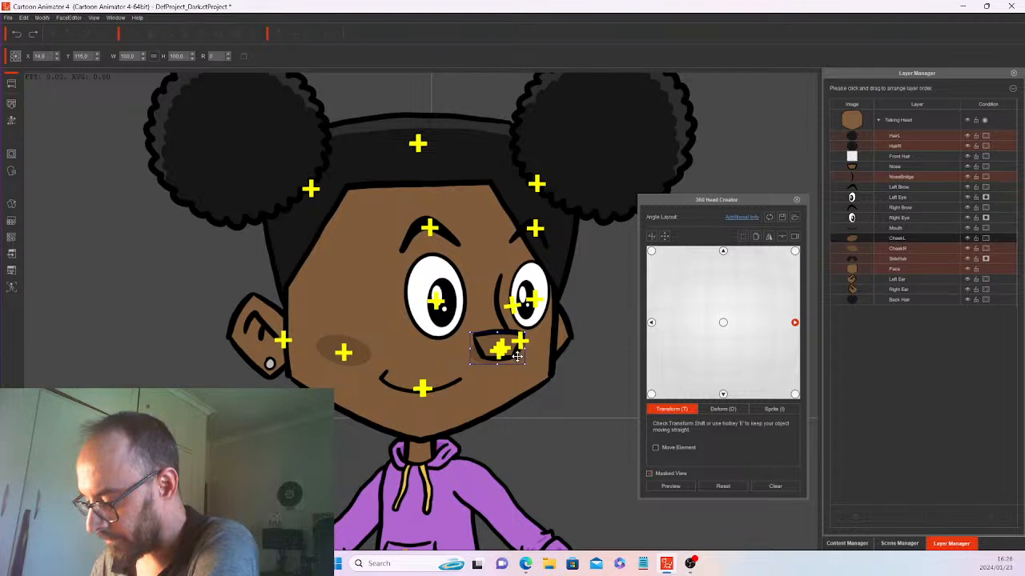
left_click_drag(517, 357, 521, 375)
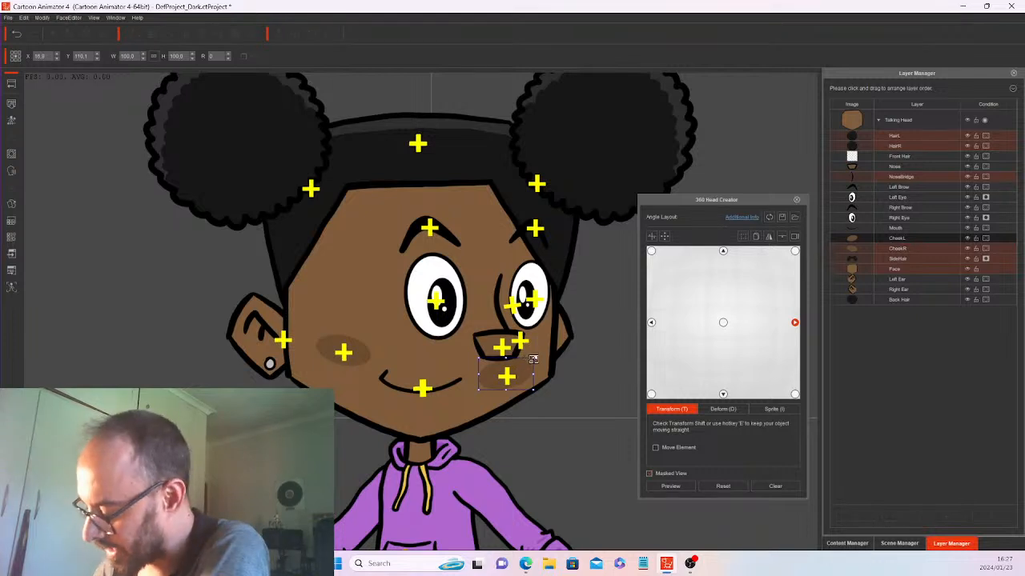
left_click_drag(533, 358, 545, 331)
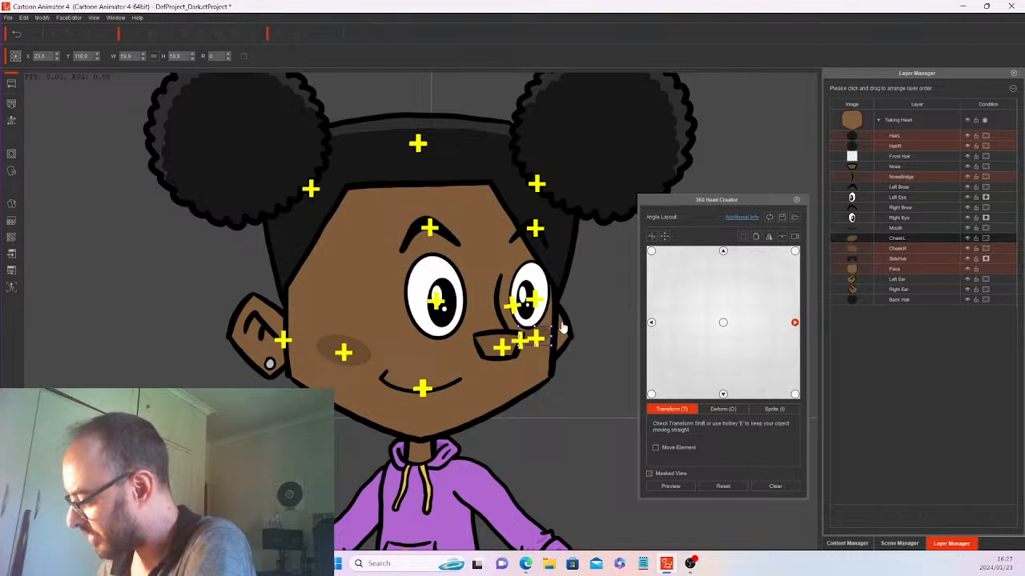
Move the right cheek inward so it sits under the near eye, above the corner of the mouth.
left_click(903, 236)
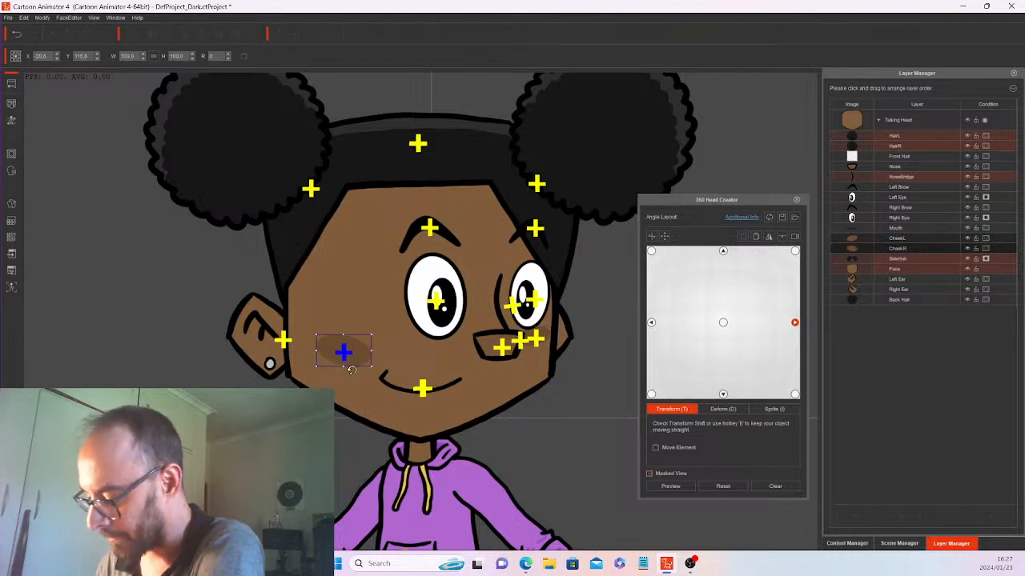
left_click_drag(362, 356, 424, 352)
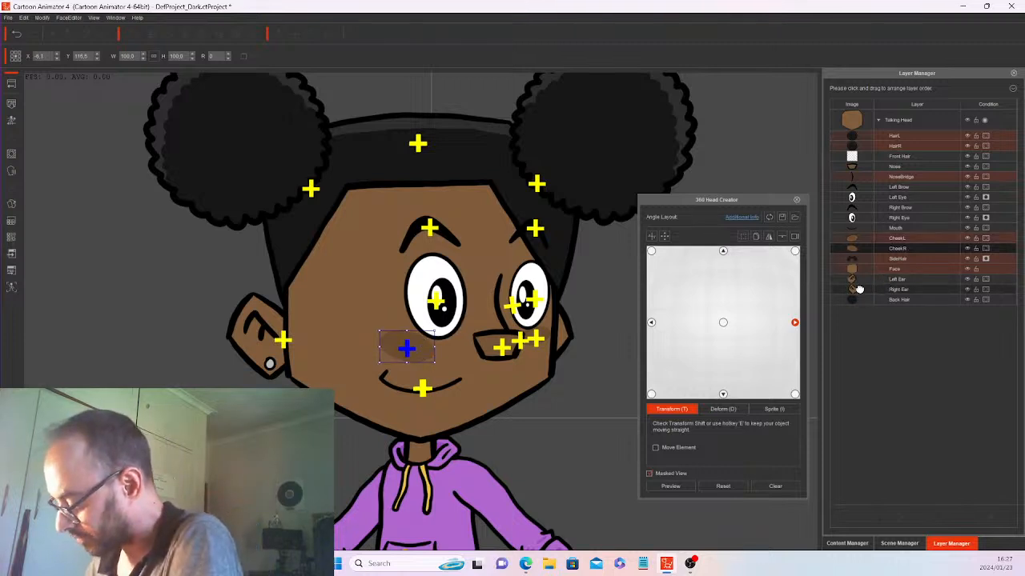
Layer the right ear directly above the Face and move it inward onto the near side of the face, comparing with the front angle.
left_click(860, 290)
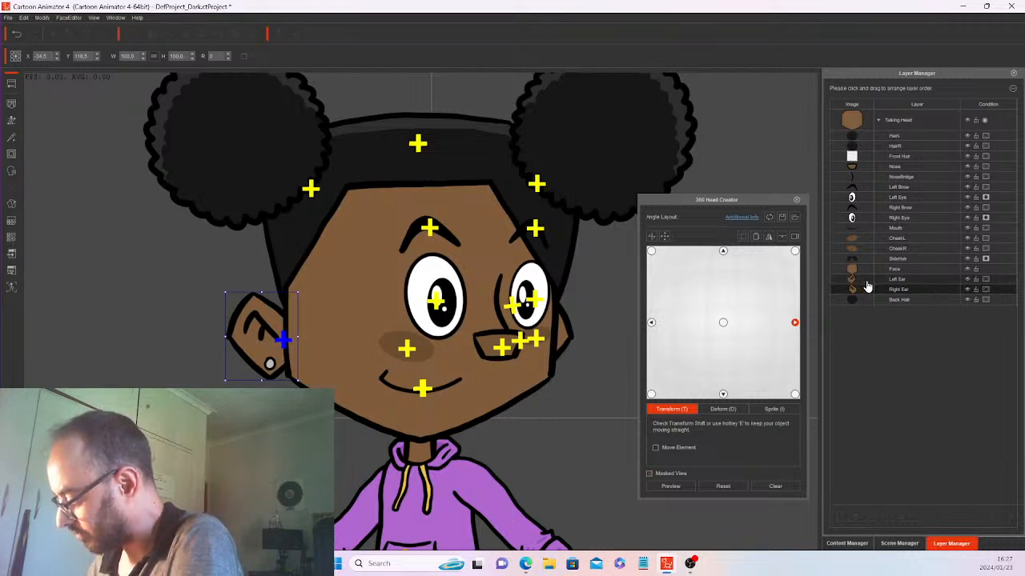
left_click(723, 322)
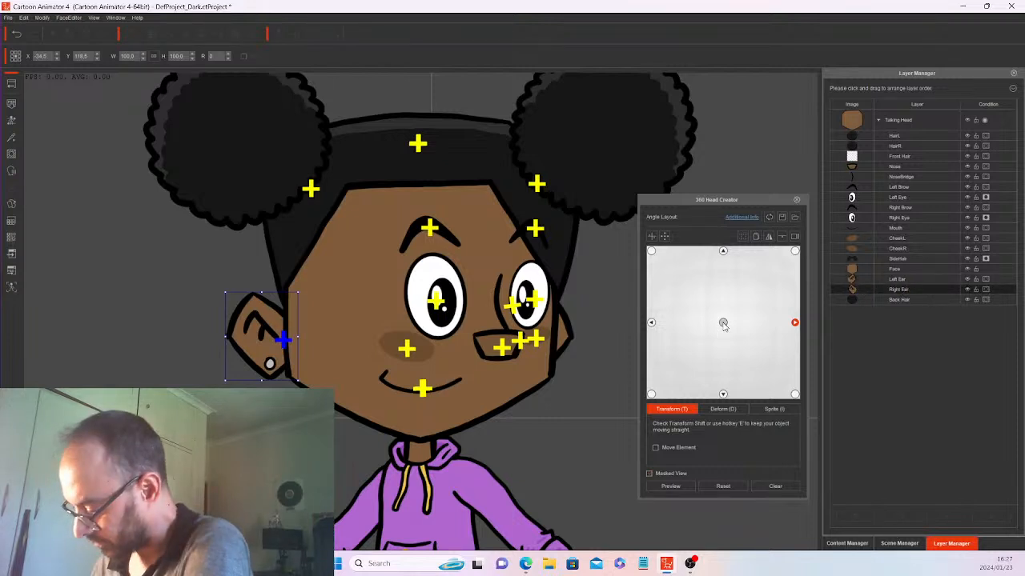
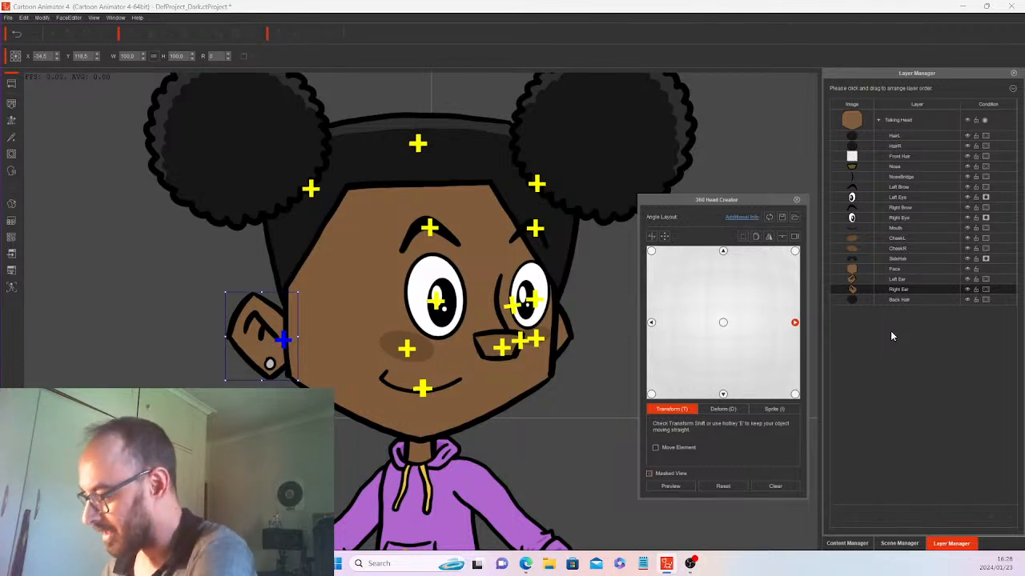
left_click_drag(856, 295, 859, 256)
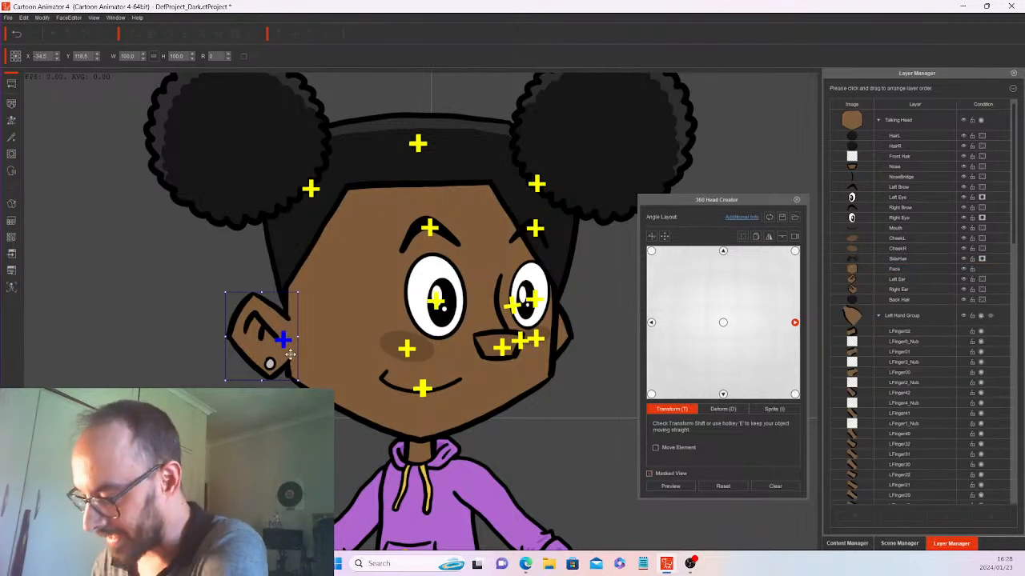
left_click_drag(282, 339, 331, 337)
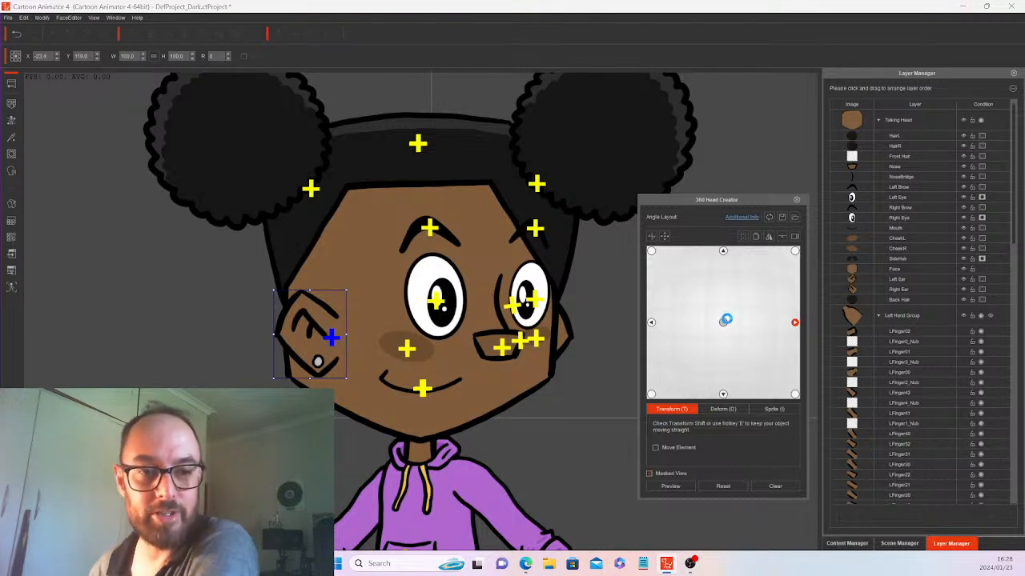
left_click_drag(726, 320, 774, 322)
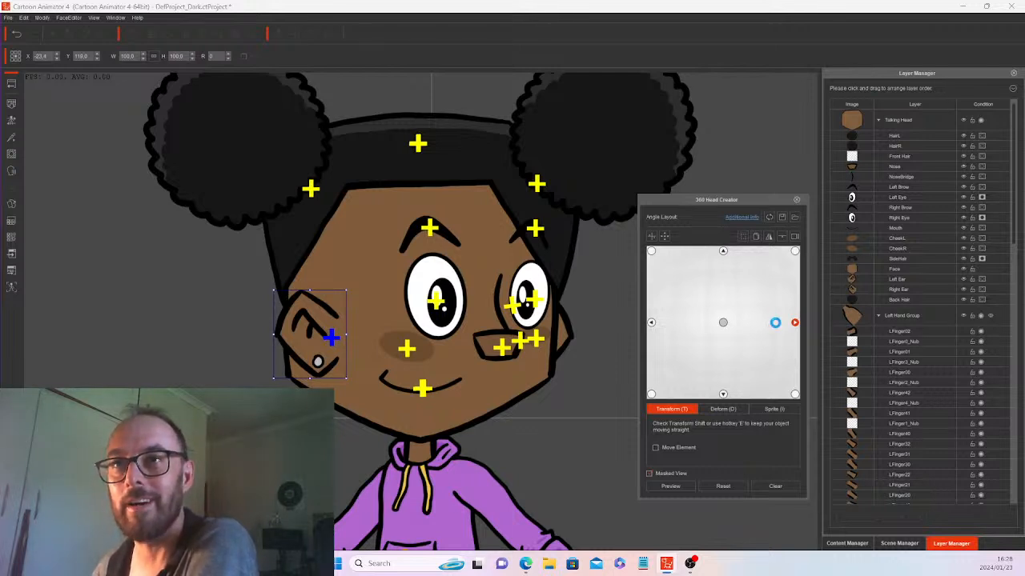
left_click_drag(774, 323, 758, 328)
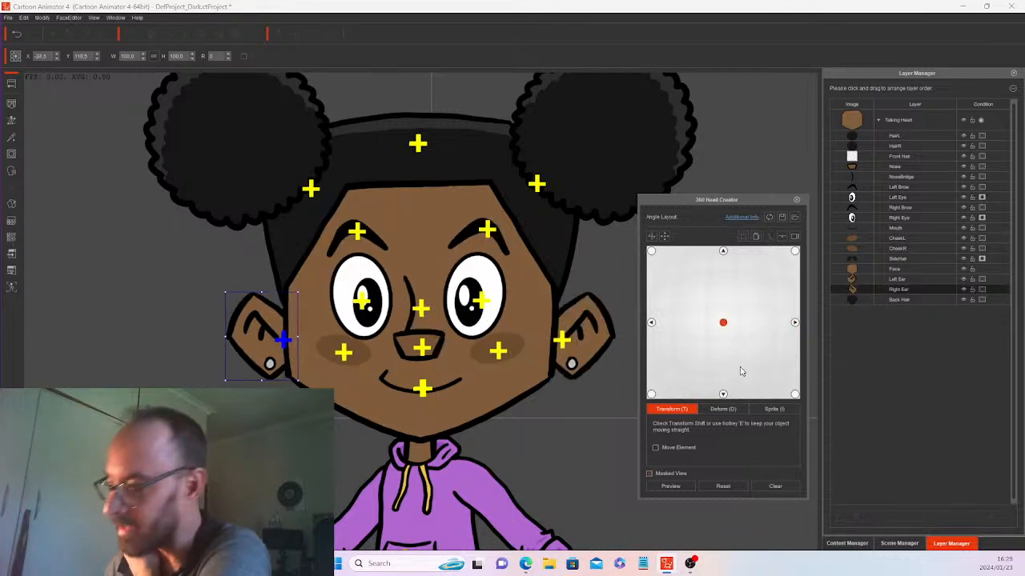
left_click(795, 322)
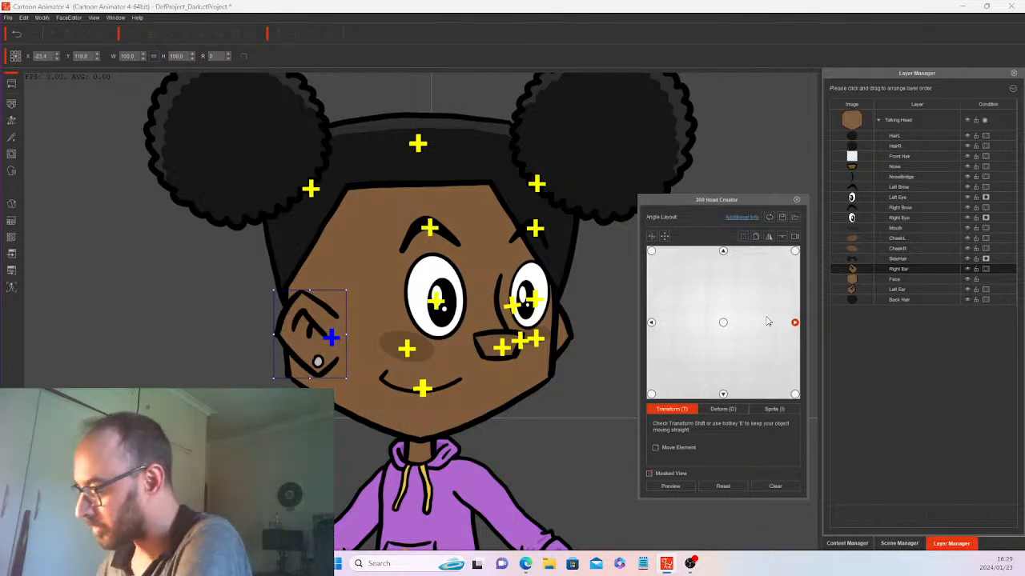
Shift the SideHair toward the far side of the face and layer the right ear above it, checking against the front angle.
left_click(855, 257)
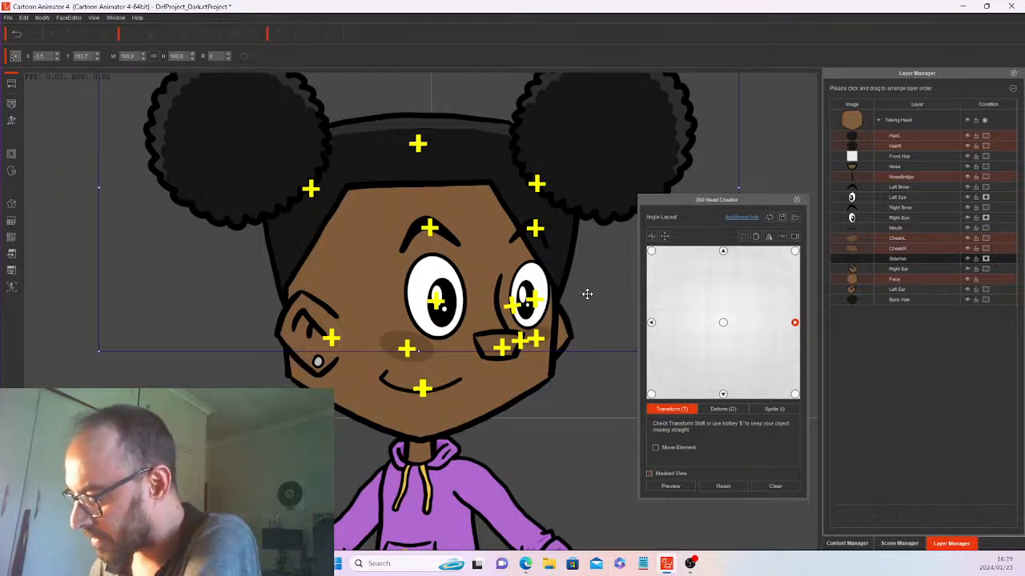
left_click_drag(587, 294, 632, 287)
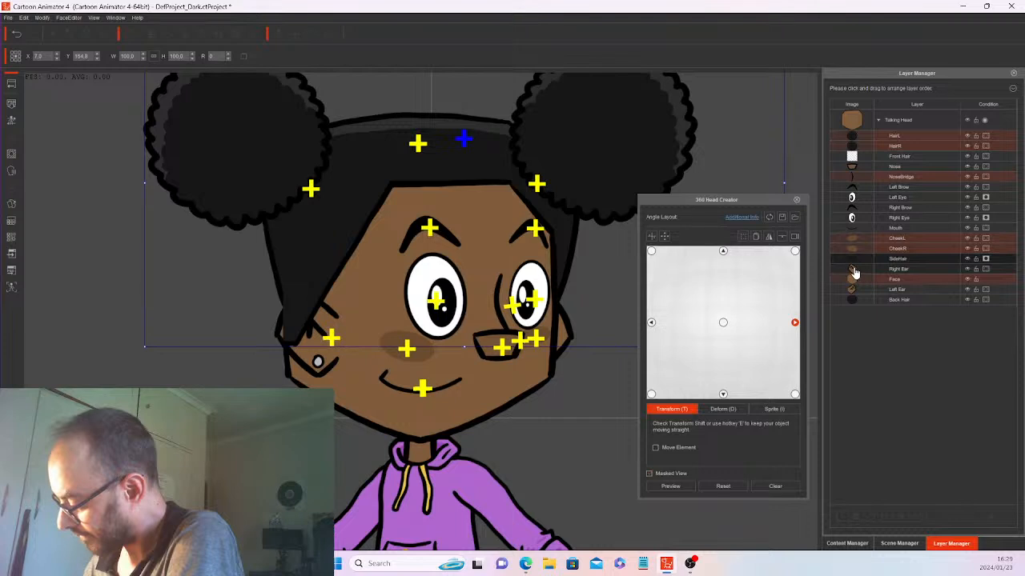
left_click(855, 271)
left_click_drag(855, 269, 858, 253)
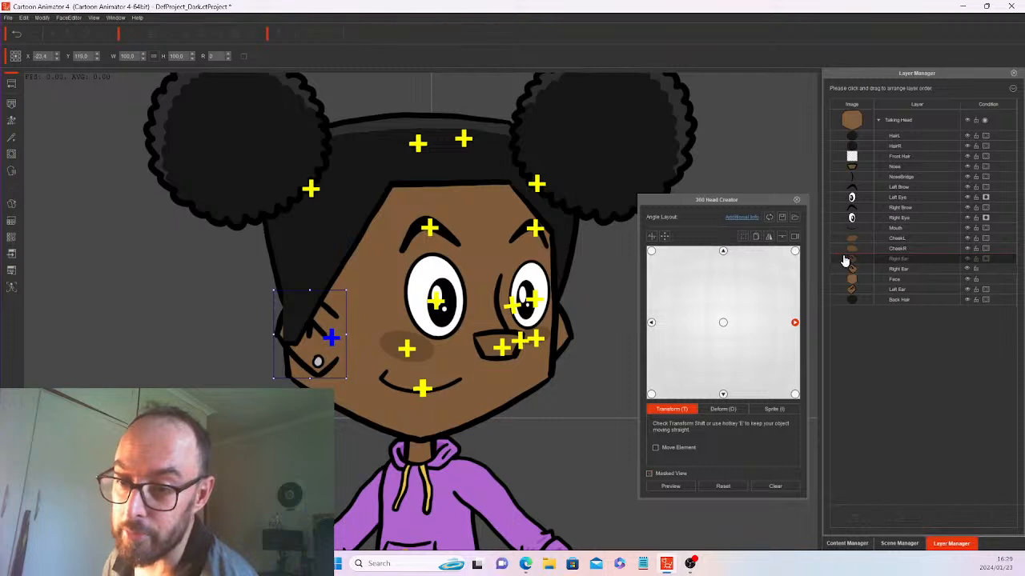
left_click_drag(844, 261, 845, 261)
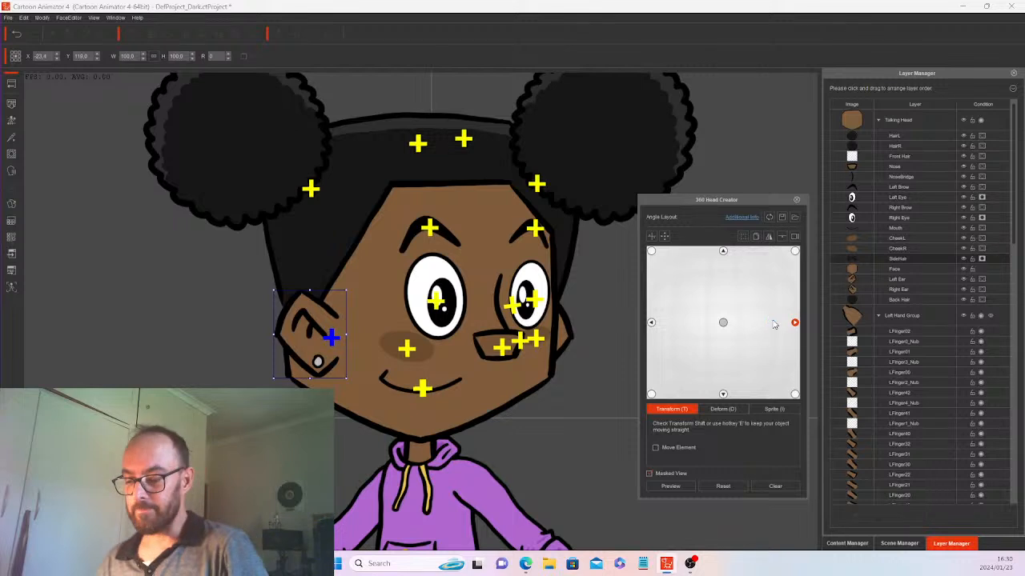
key("ctrl+s")
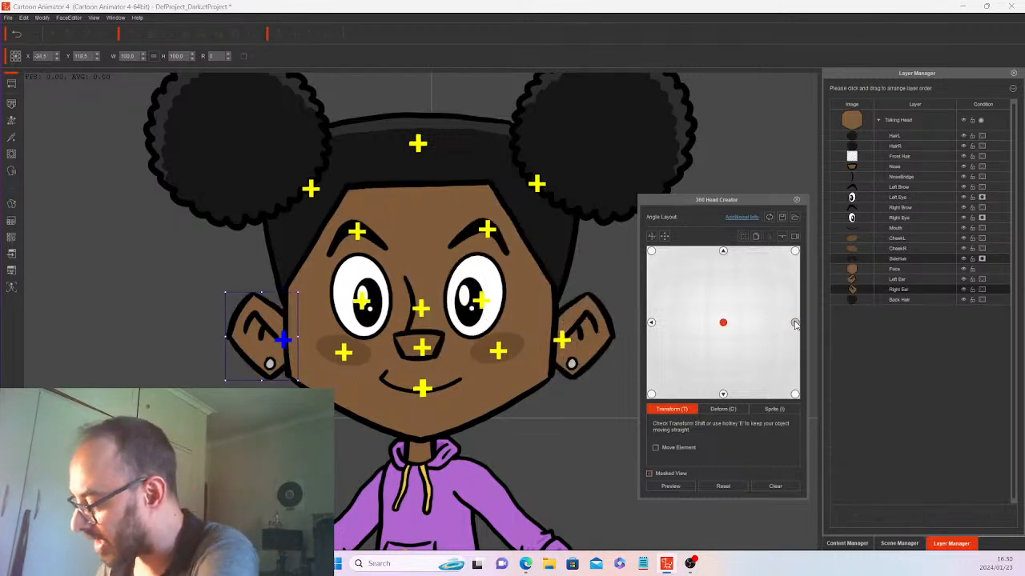
left_click(797, 318)
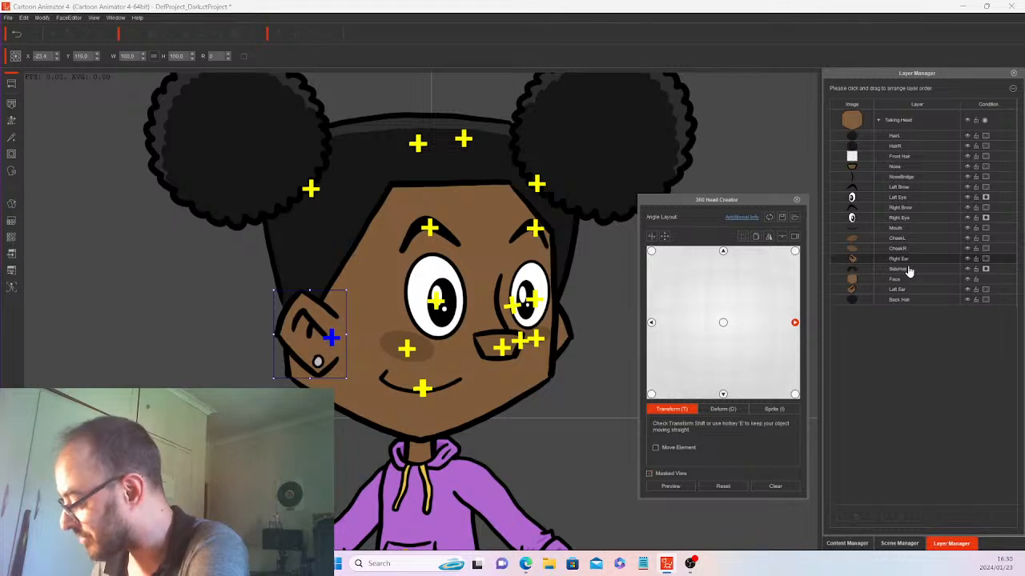
Shift the SideHair slightly further toward the far side and move the Back Hair the opposite way, toward the back of the head.
left_click(897, 270)
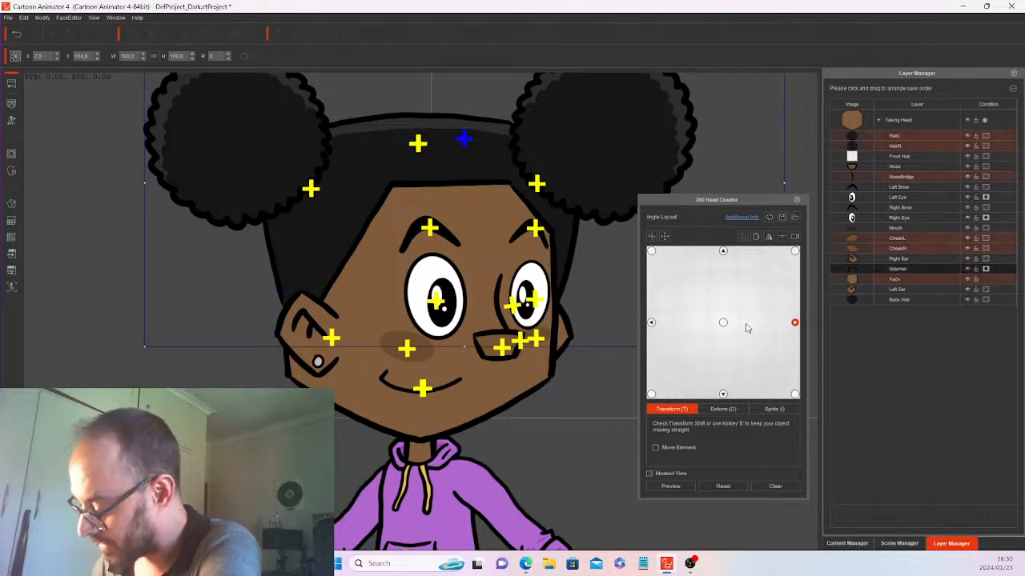
left_click_drag(590, 311, 599, 312)
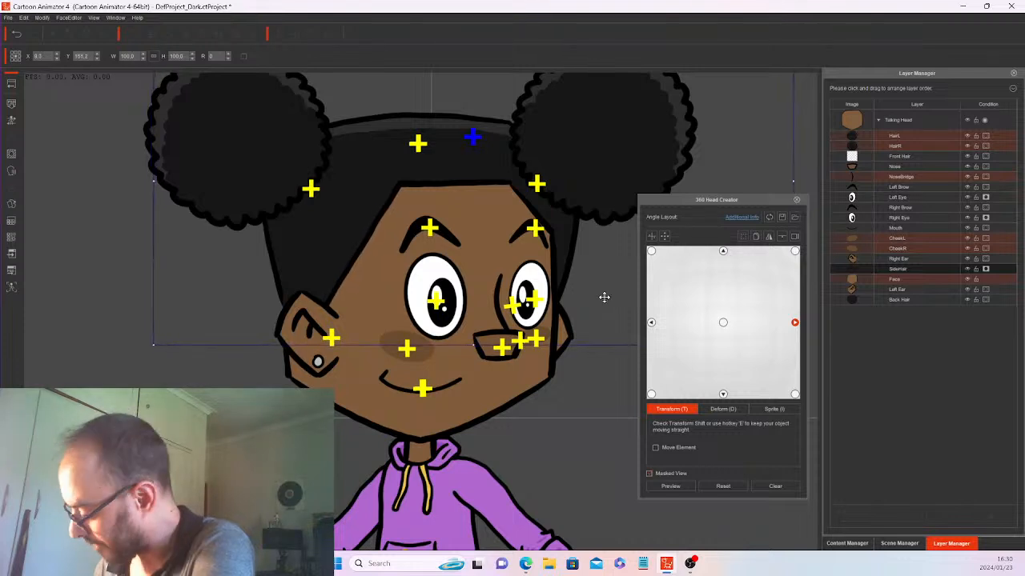
left_click(556, 350)
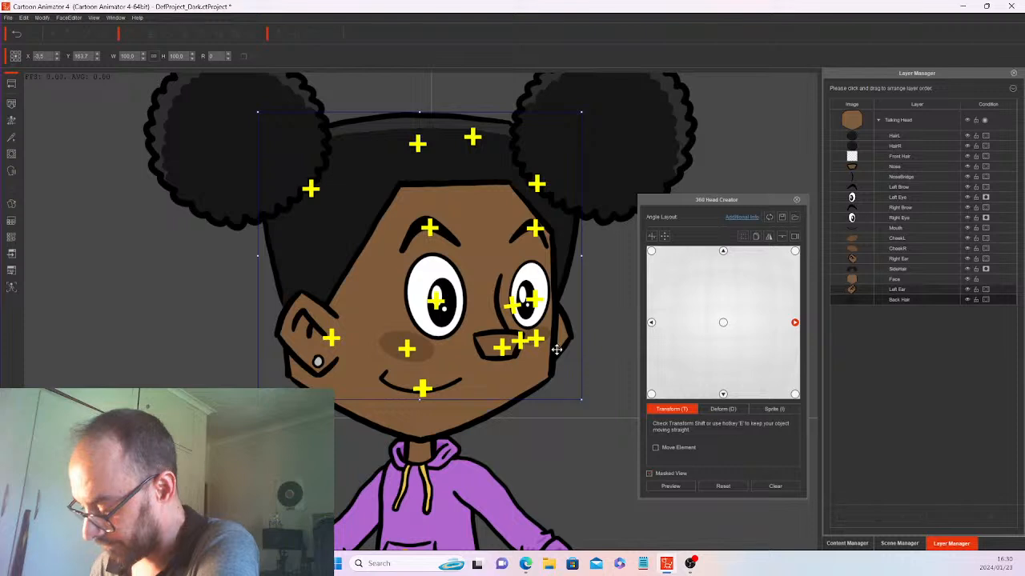
left_click_drag(556, 353, 549, 353)
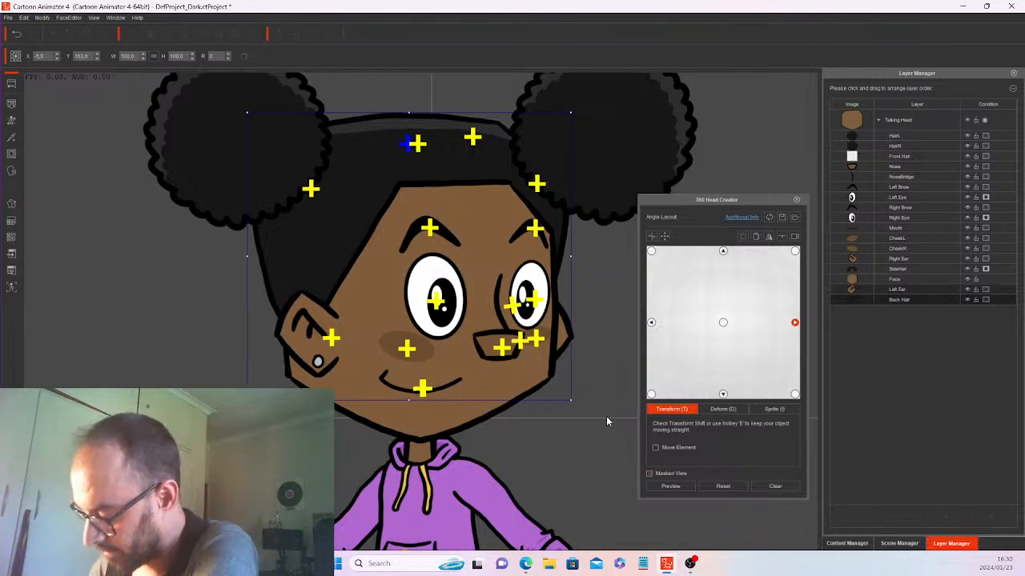
key("Left")
key("Left")
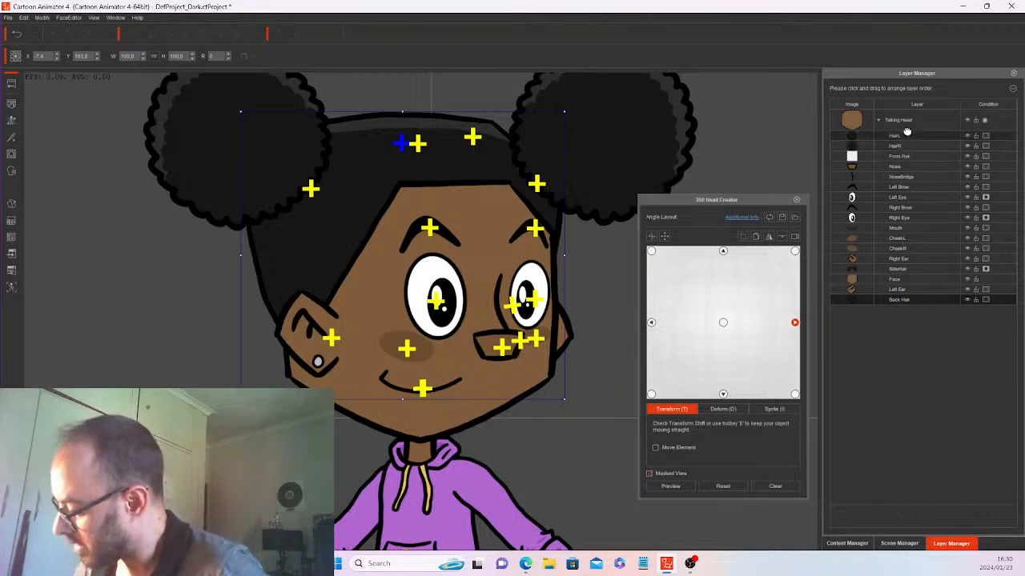
Move the HairR bun inward over the near side of the head and tuck the left ear slightly further behind the face.
left_click(906, 133)
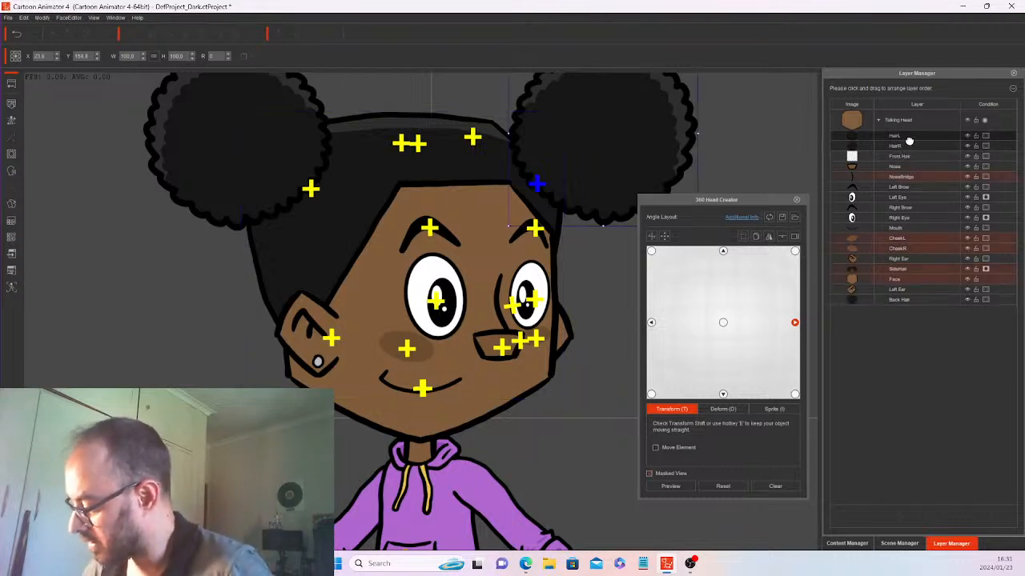
left_click(909, 138)
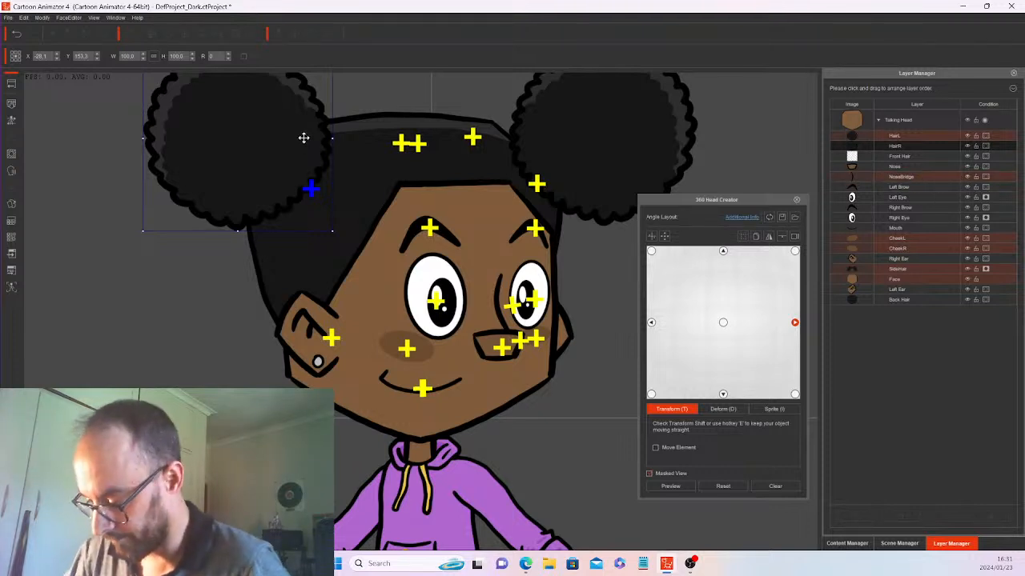
left_click_drag(303, 138, 353, 136)
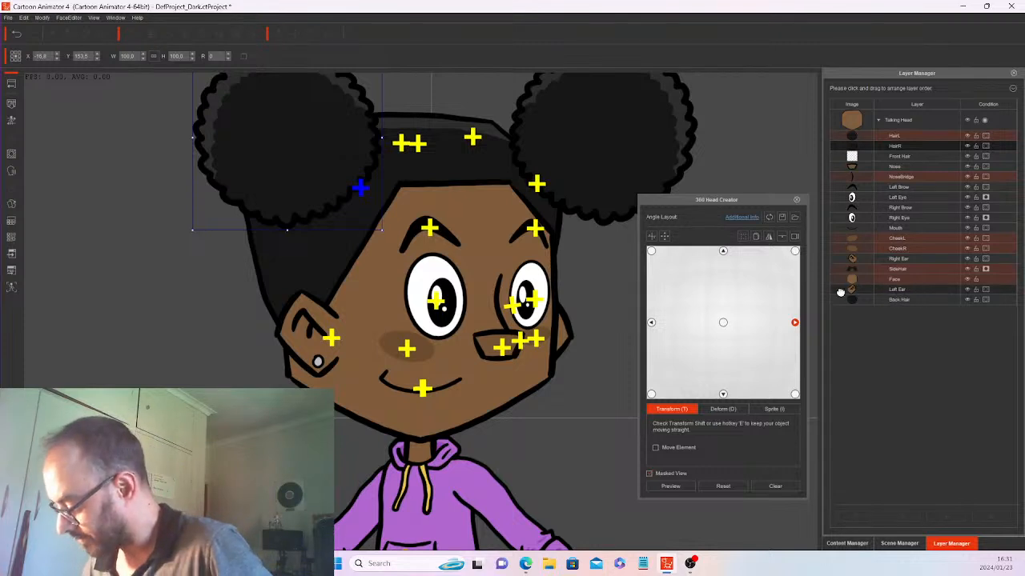
left_click(564, 332)
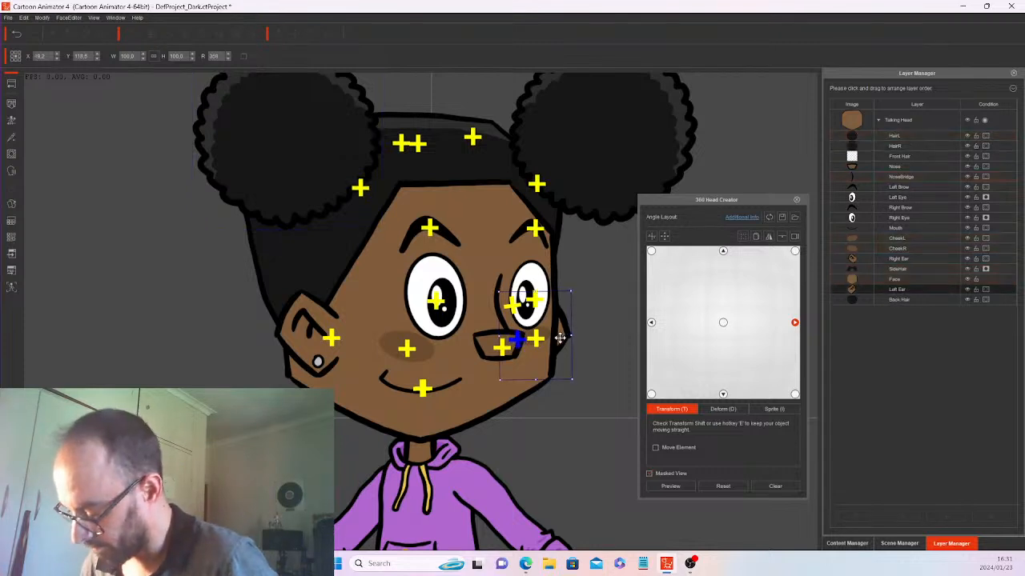
Layer the HairL bun just below the Face for the right-facing angle and move it inward behind the top of the head.
left_click(905, 135)
left_click(903, 146)
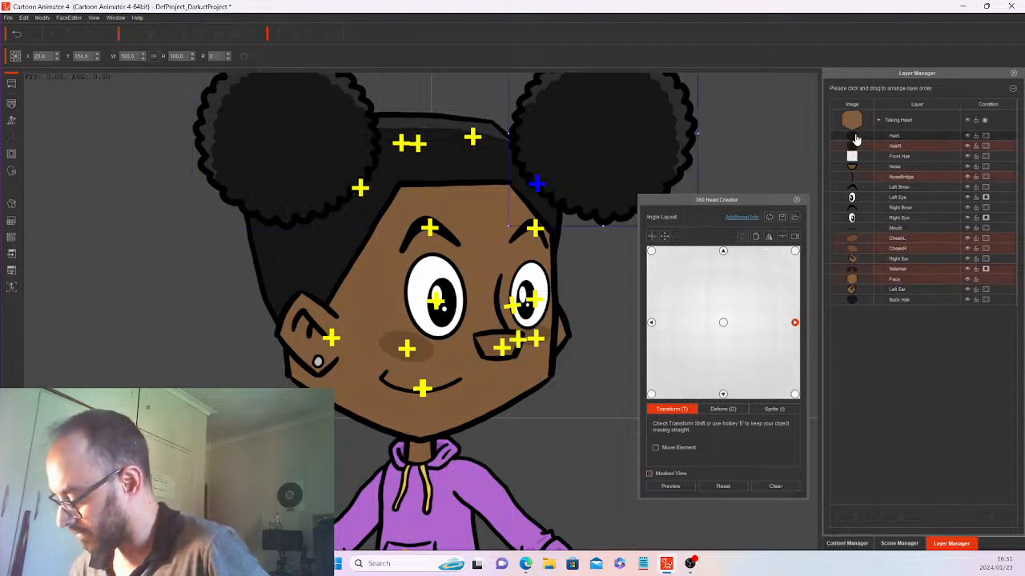
left_click_drag(857, 138, 895, 288)
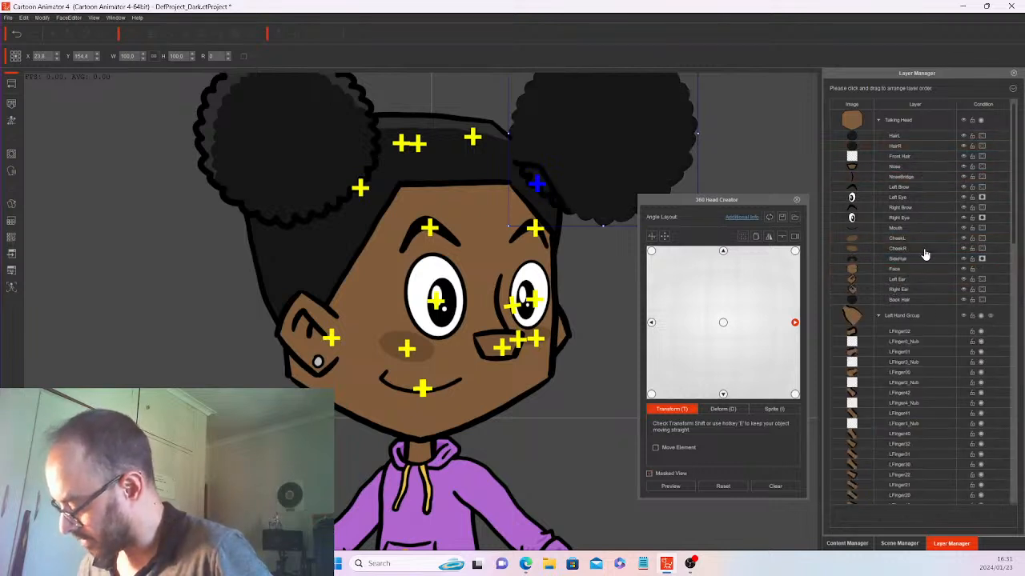
left_click(900, 544)
left_click(951, 543)
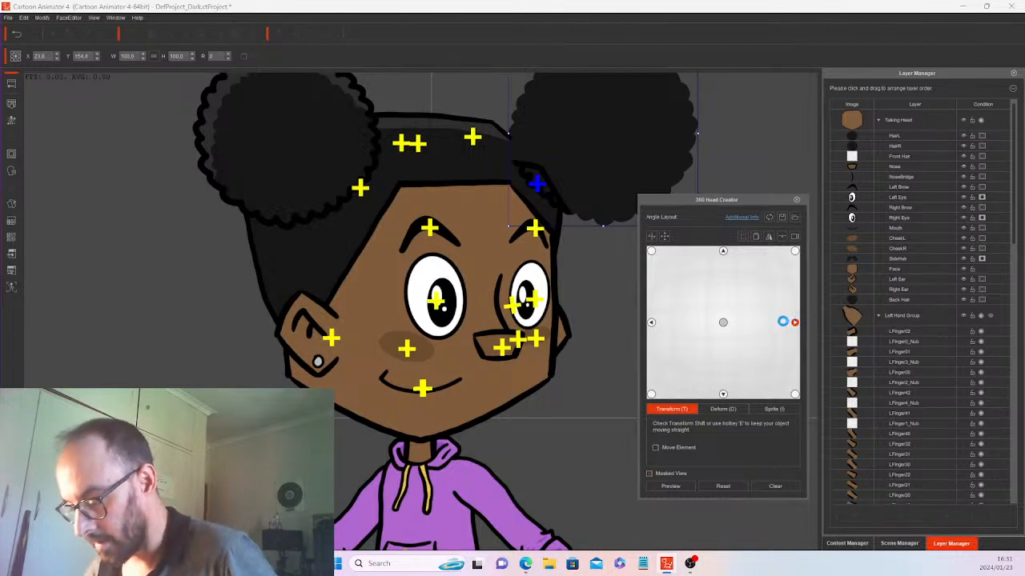
left_click(795, 324)
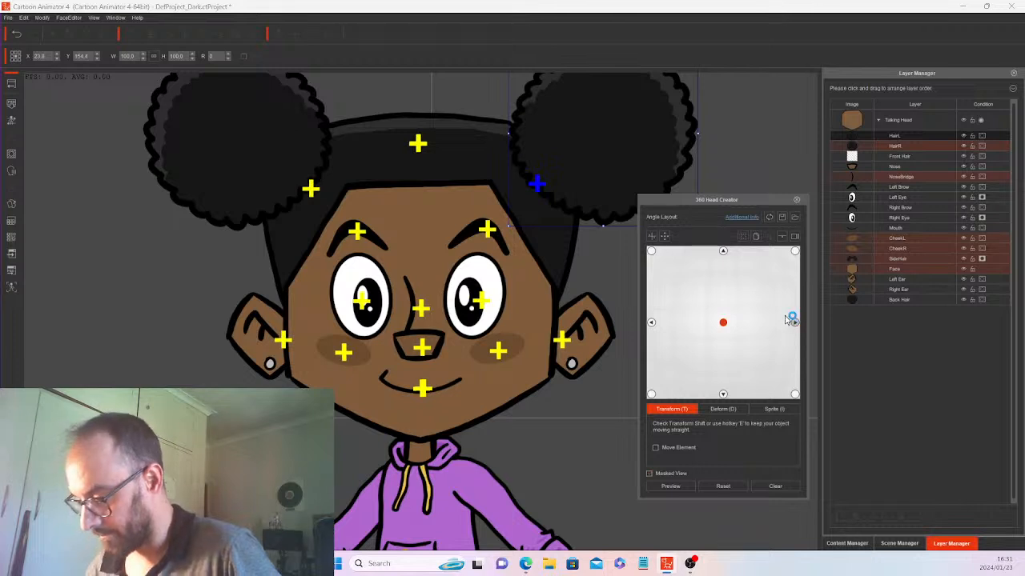
left_click(795, 324)
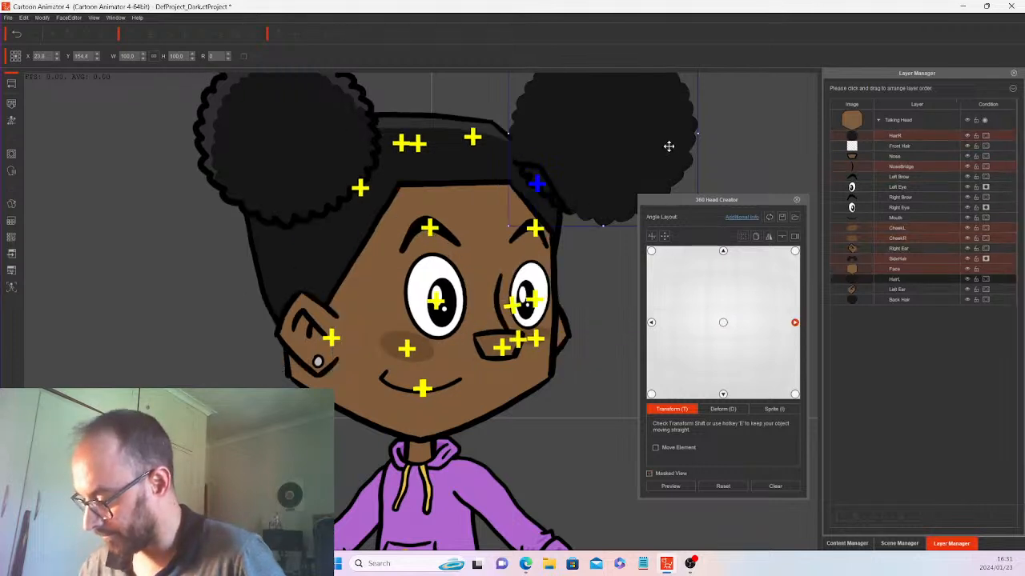
left_click_drag(668, 145, 562, 144)
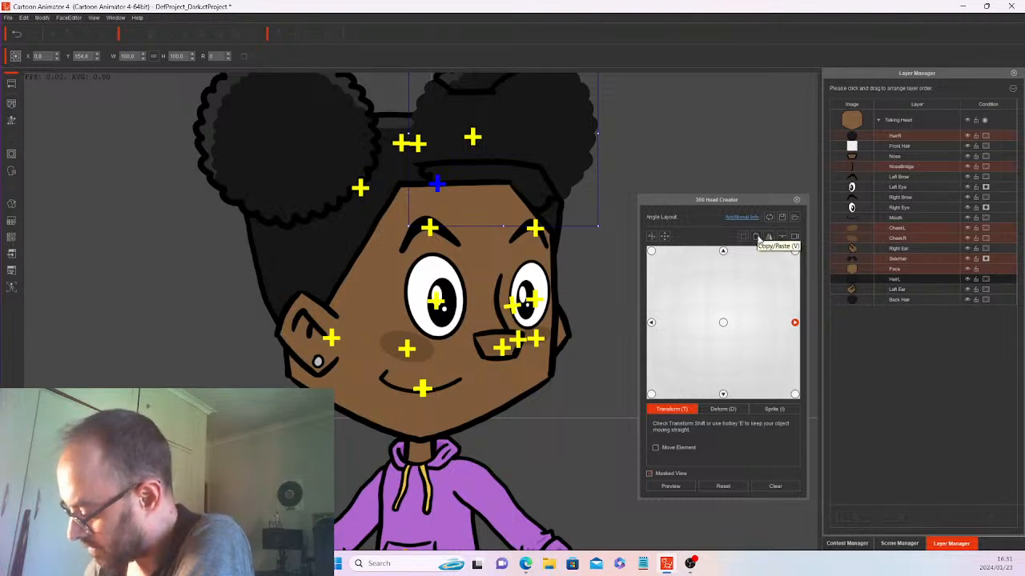
Copy the right-facing layout to the upper-right angle and rotate the whole Talking Head to 343 degrees there.
left_click(757, 237)
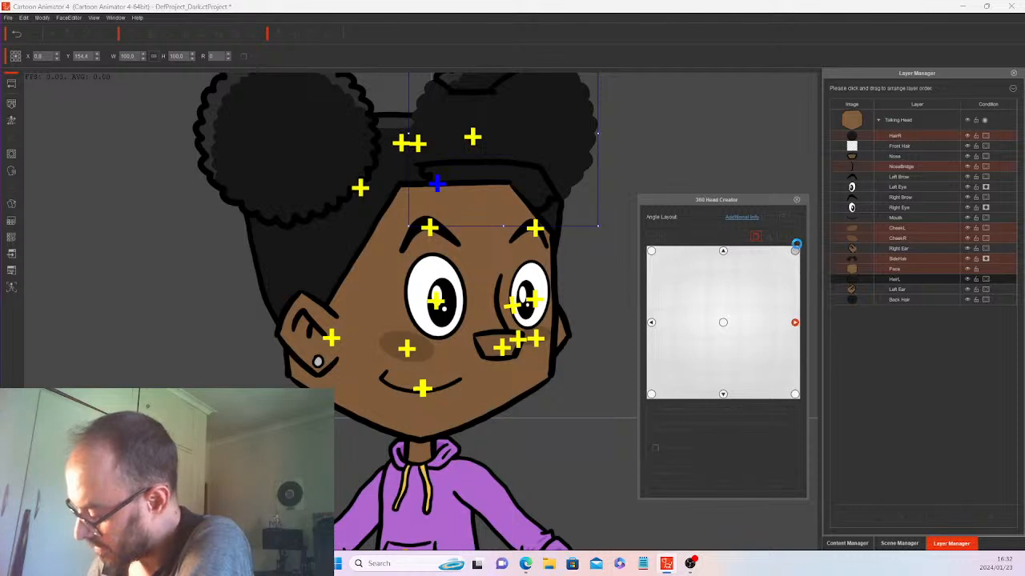
left_click(794, 250)
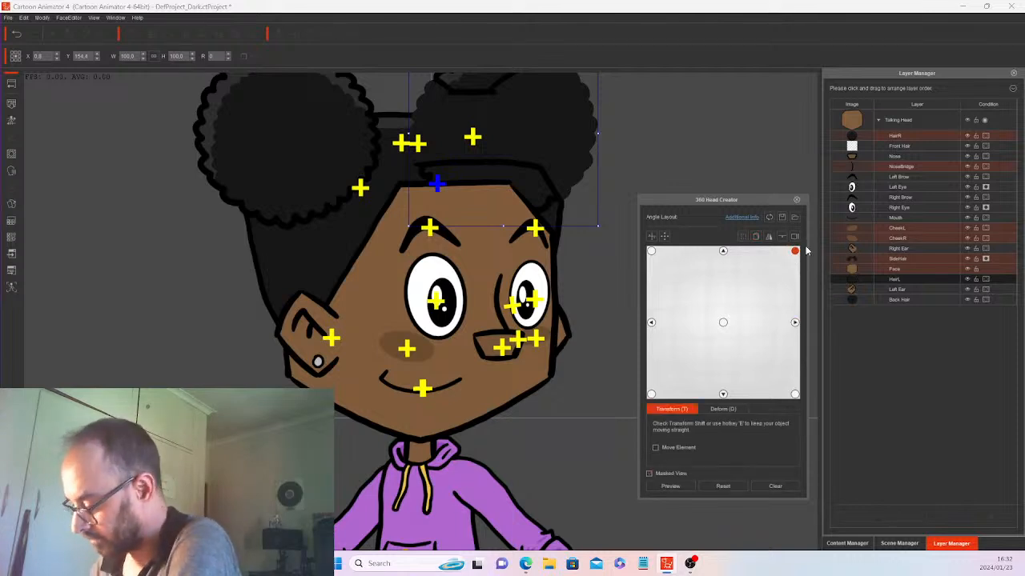
left_click(903, 116)
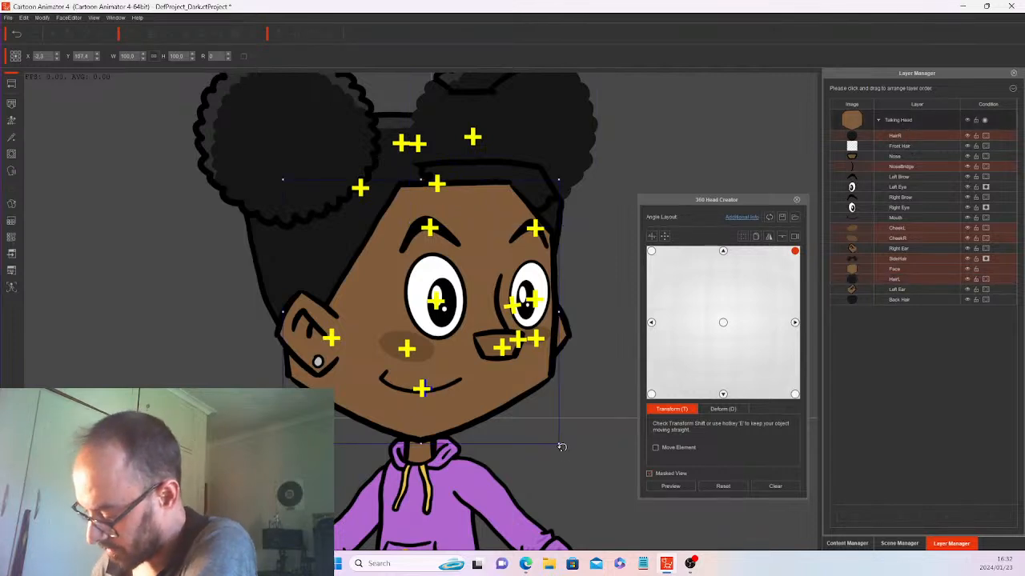
left_click_drag(561, 447, 573, 401)
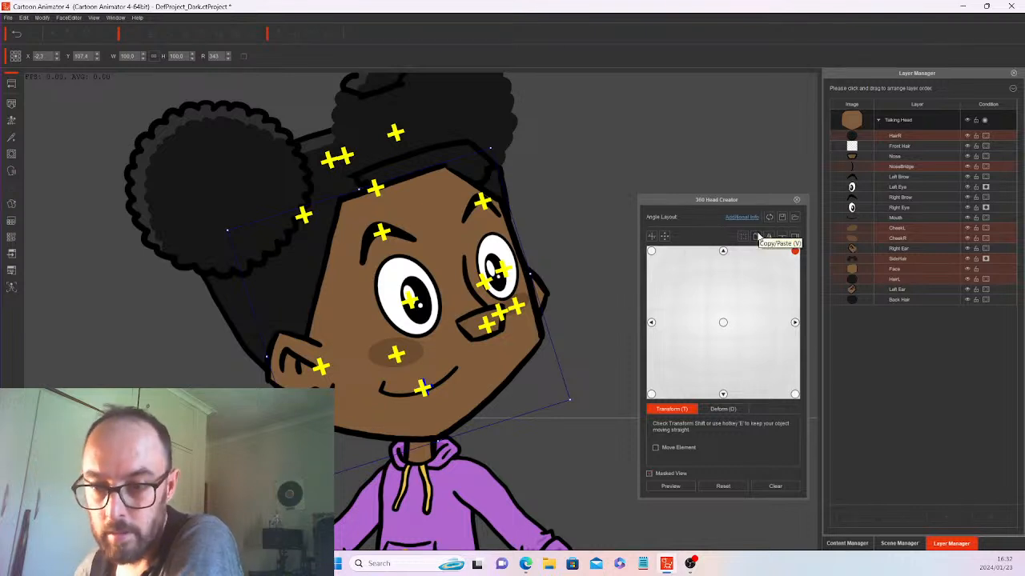
Copy the right-facing layout to the lower-right angle, rotate the whole Talking Head to 17 degrees there, and preview the head turn.
left_click(757, 236)
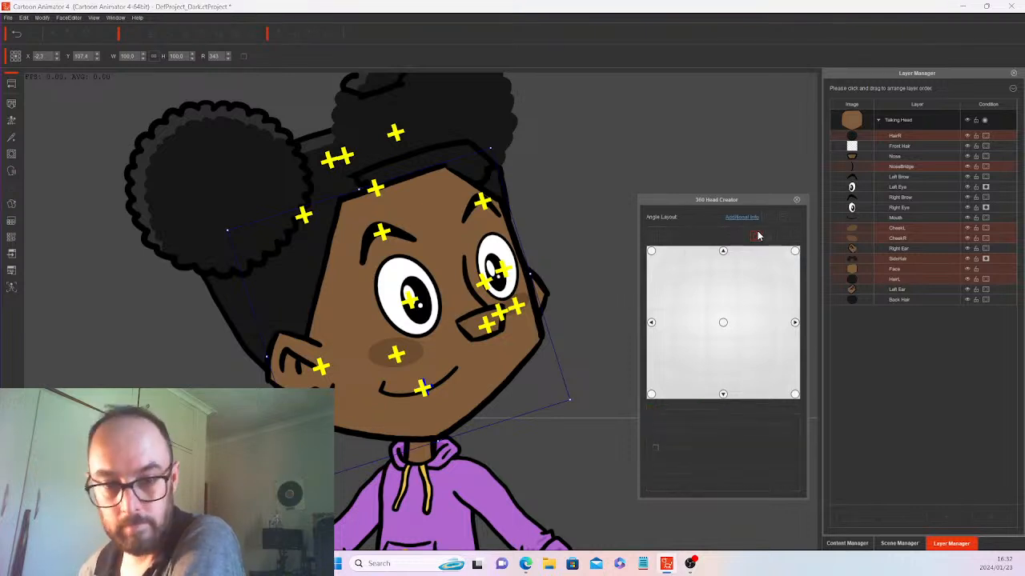
left_click(795, 322)
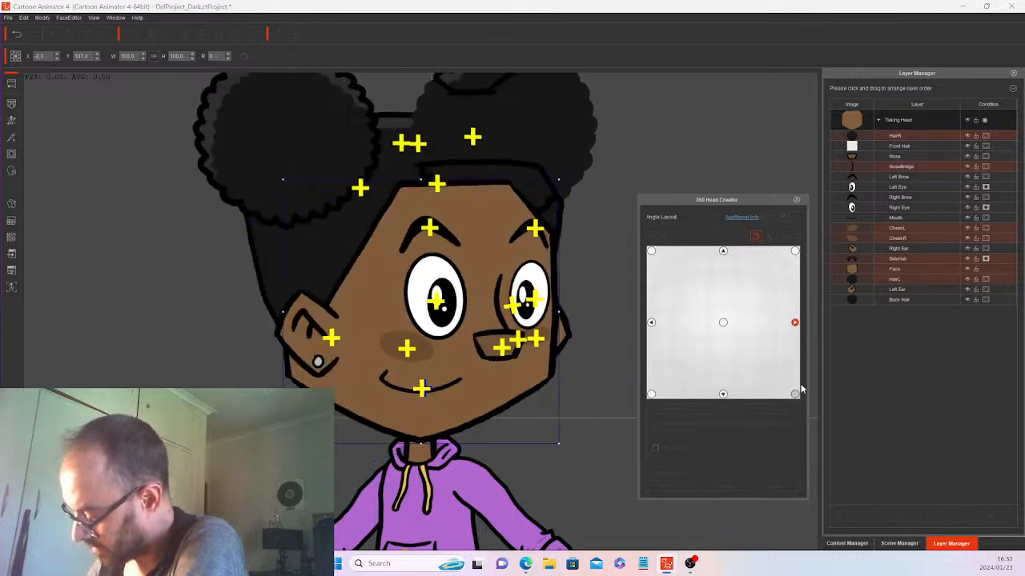
left_click(795, 393)
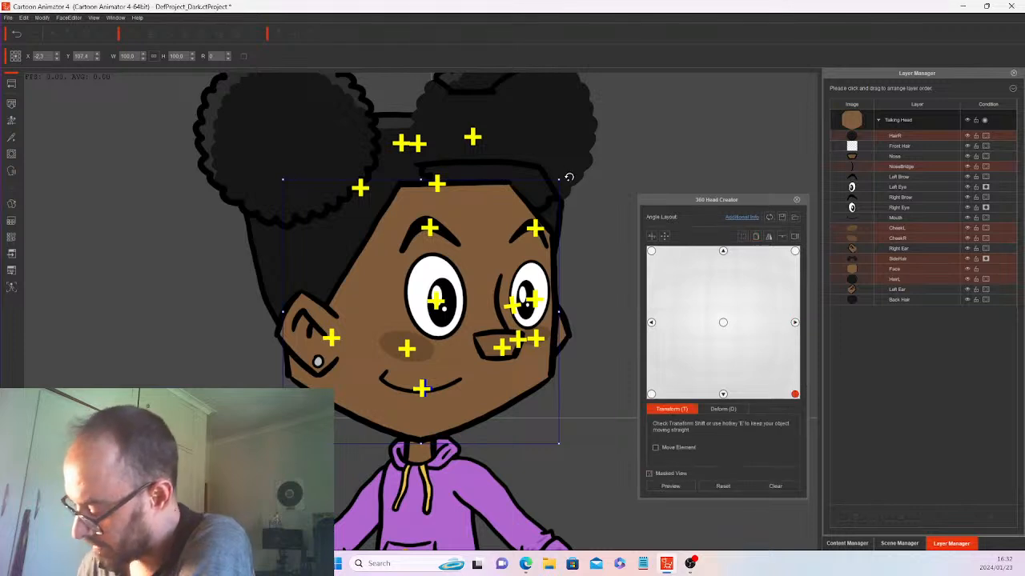
left_click_drag(565, 173, 604, 235)
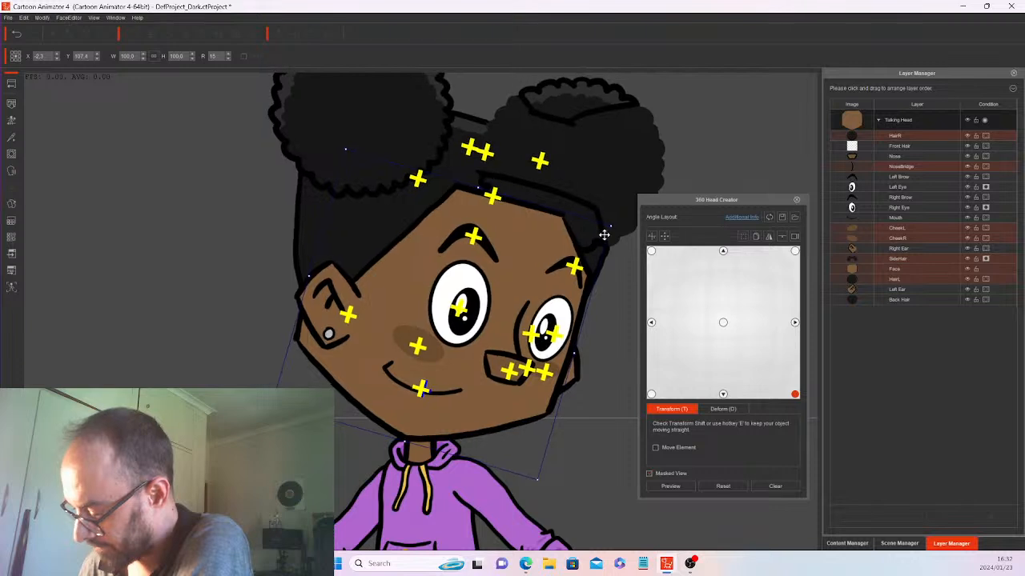
left_click(675, 486)
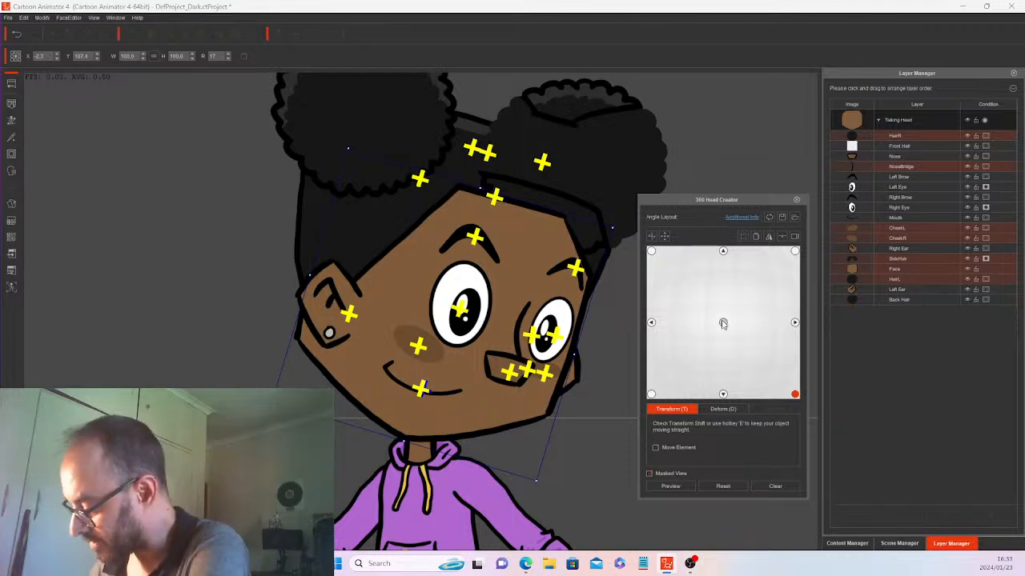
In the straight-down angle, lower the Mouth slightly and move the Nose and NoseBridge down toward it.
left_click(757, 238)
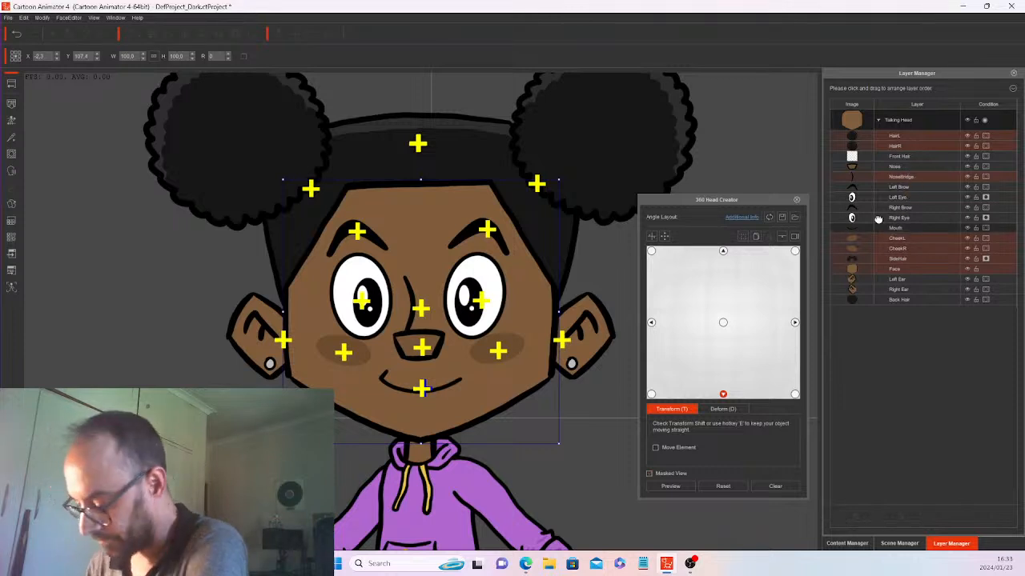
left_click(435, 384)
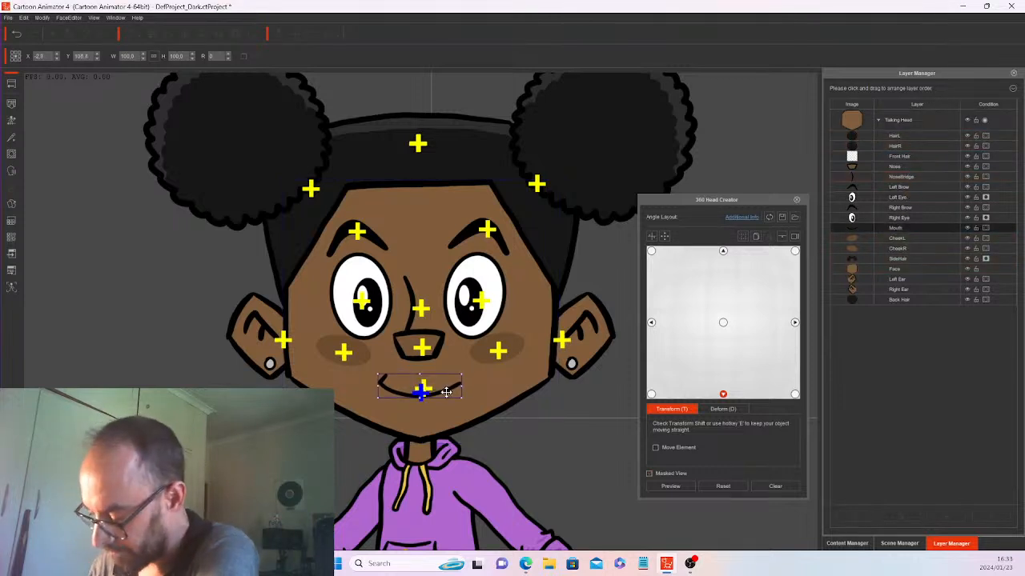
left_click_drag(446, 391, 446, 402)
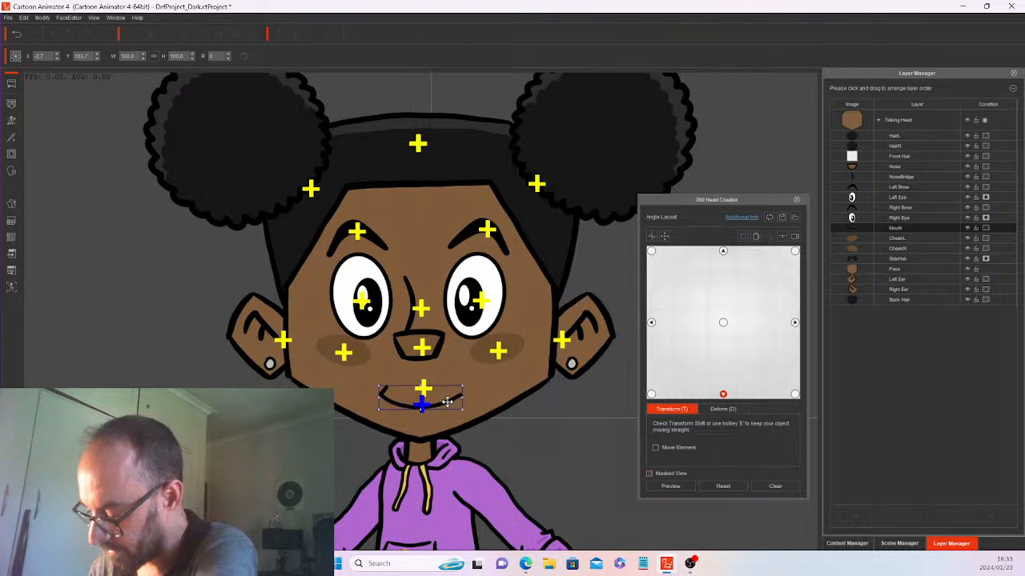
left_click(432, 344)
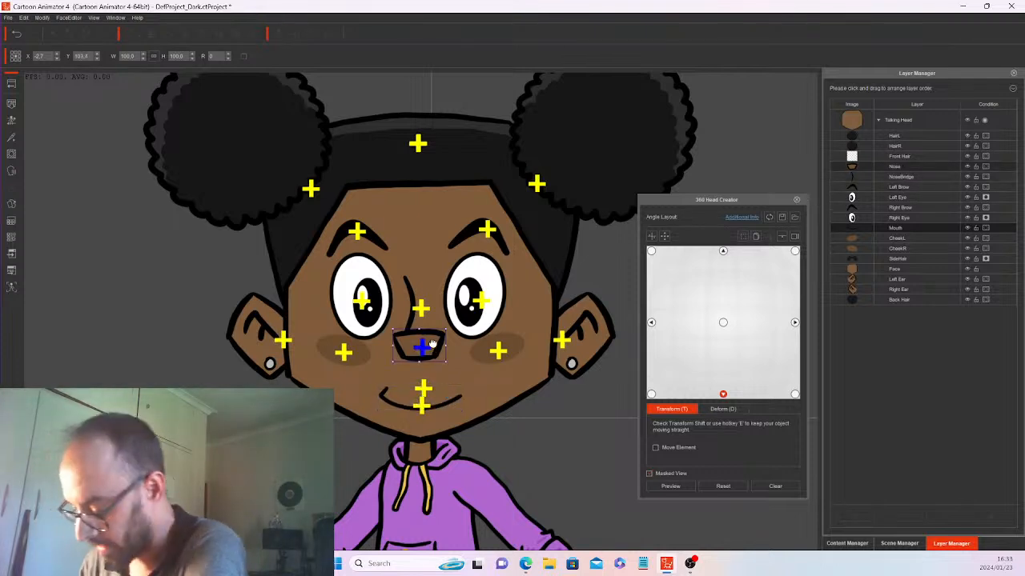
left_click_drag(433, 344, 430, 370)
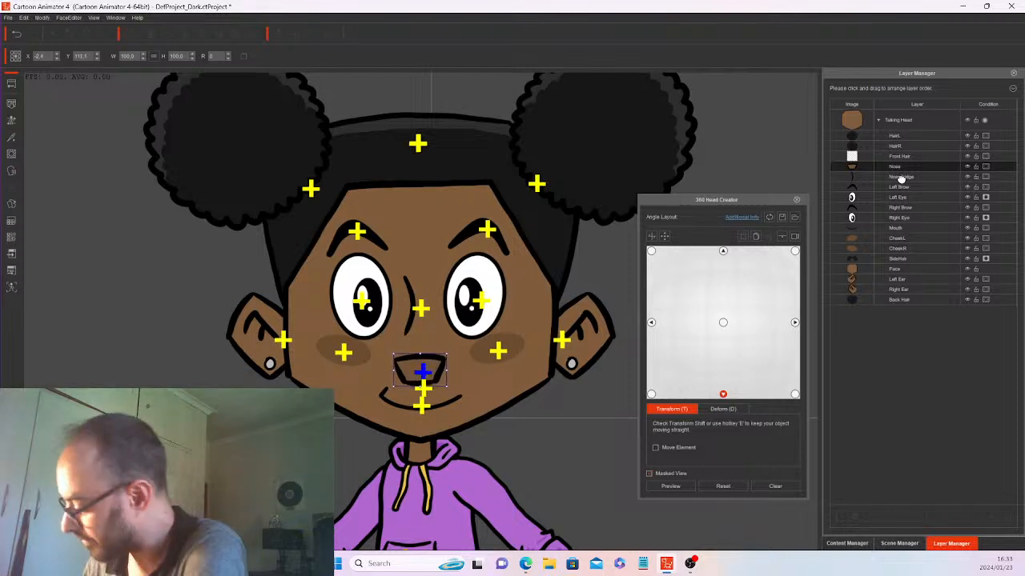
left_click(871, 178)
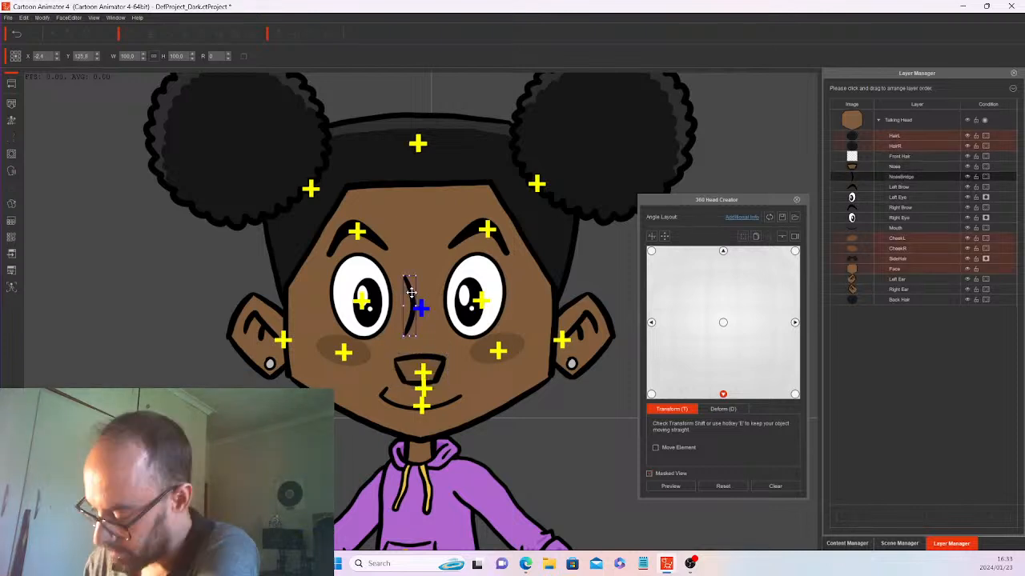
left_click_drag(411, 296, 409, 309)
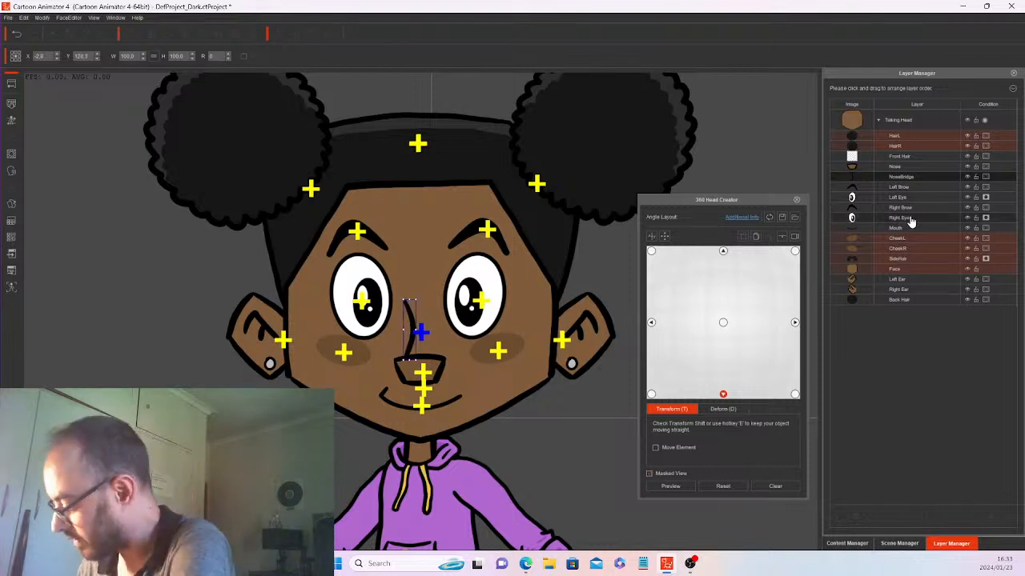
Set the Right Eye's height to 85 for the downward angle and move the eye down beside the nose bridge.
left_click(872, 218)
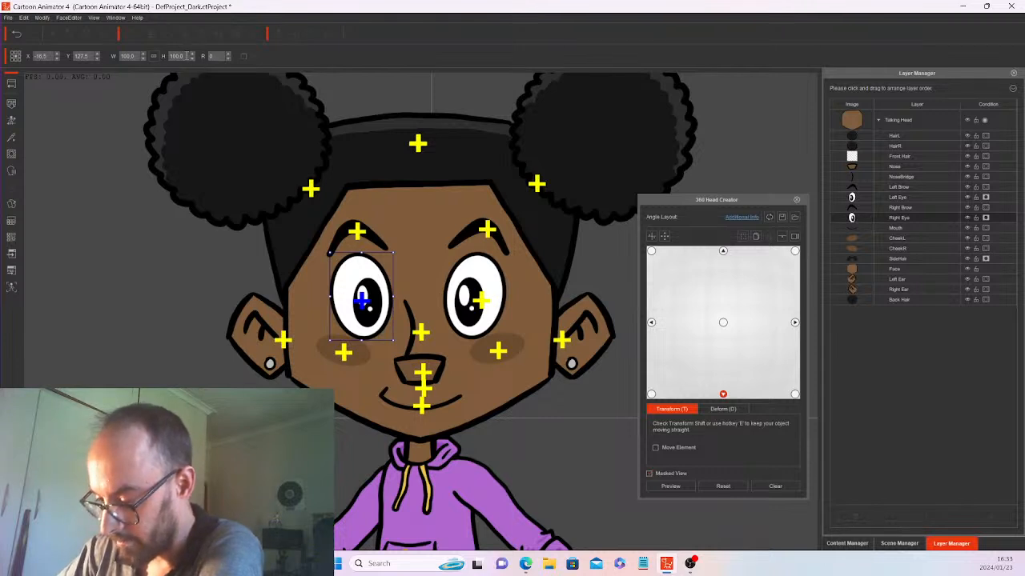
type("0")
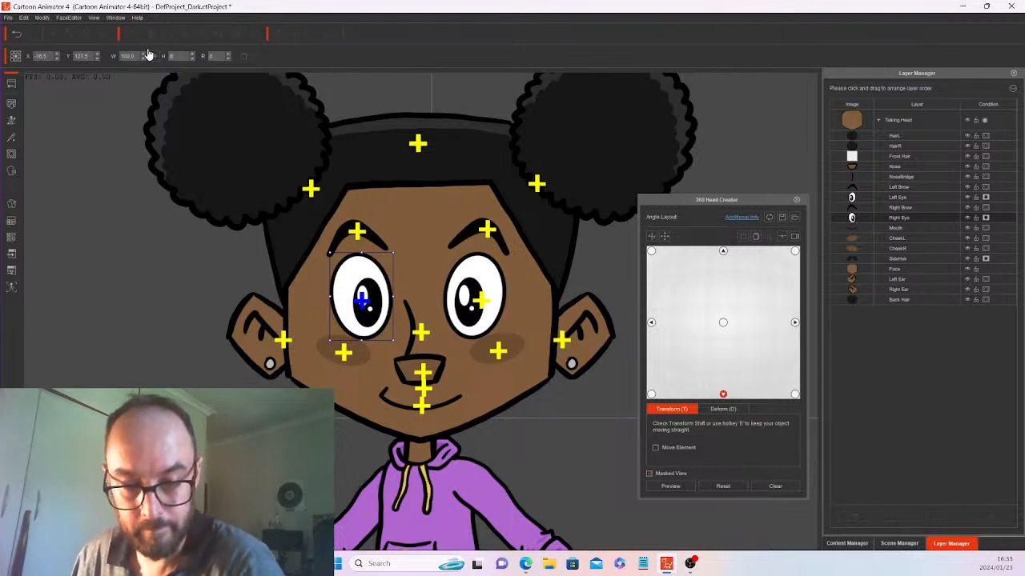
type("5")
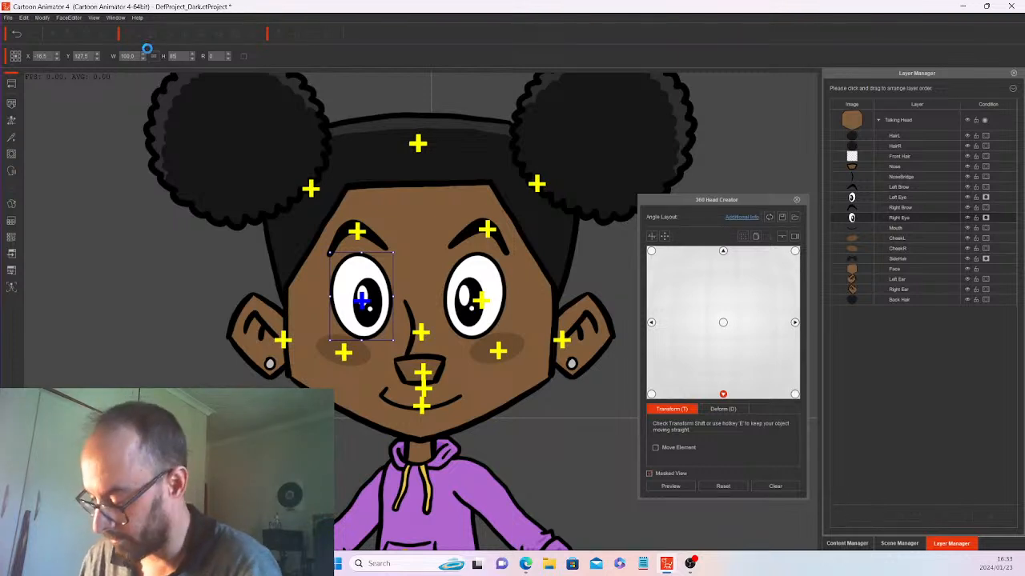
key("Return")
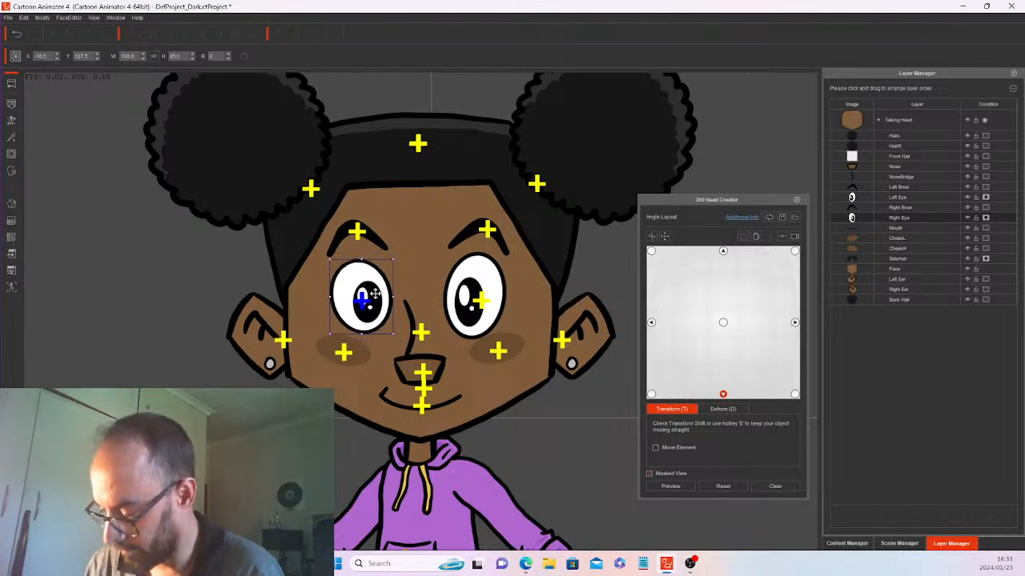
left_click_drag(375, 294, 375, 315)
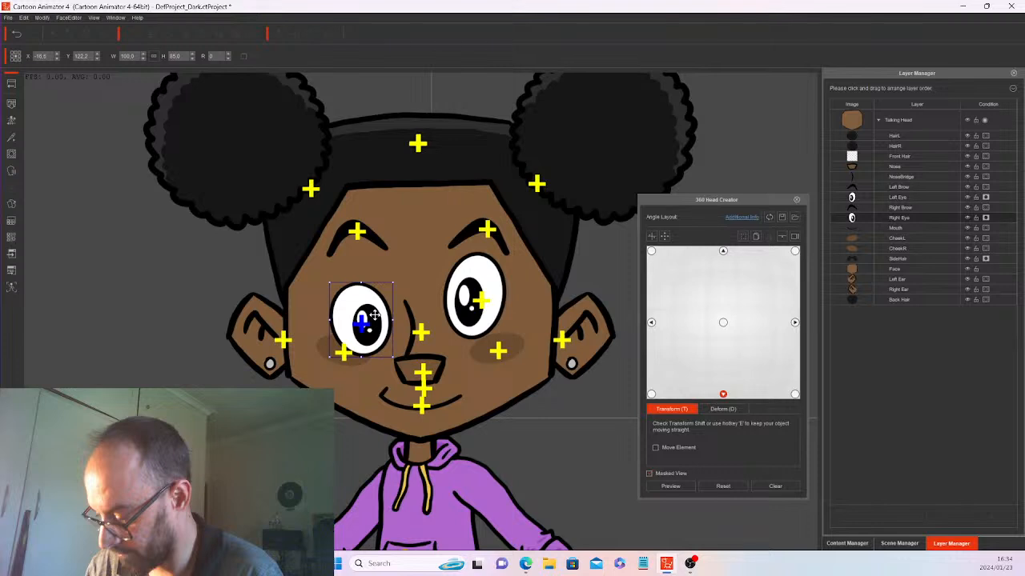
Move the Left Eye down level with the Right Eye and set its height to 85.
left_click(906, 198)
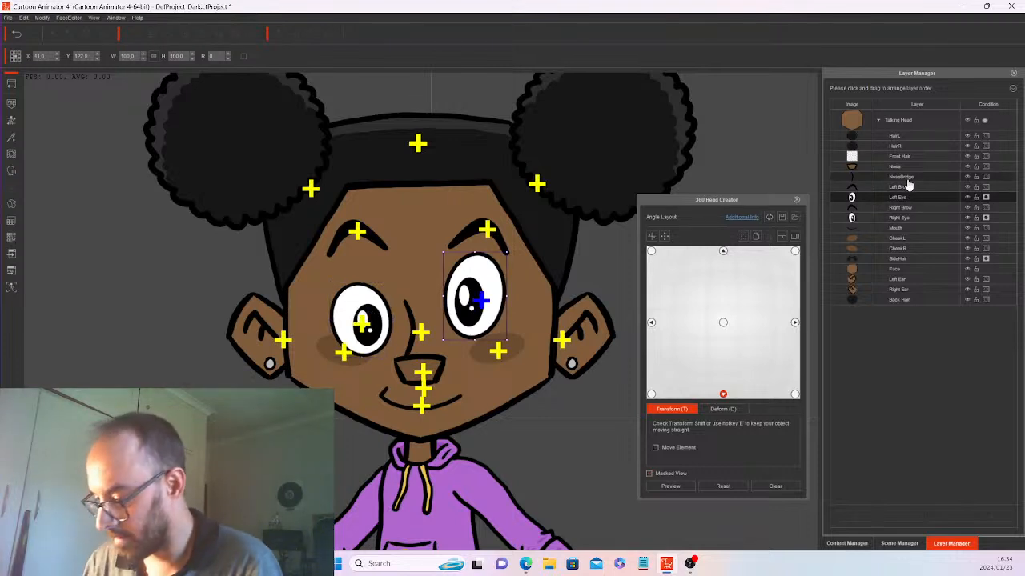
double_click(173, 55)
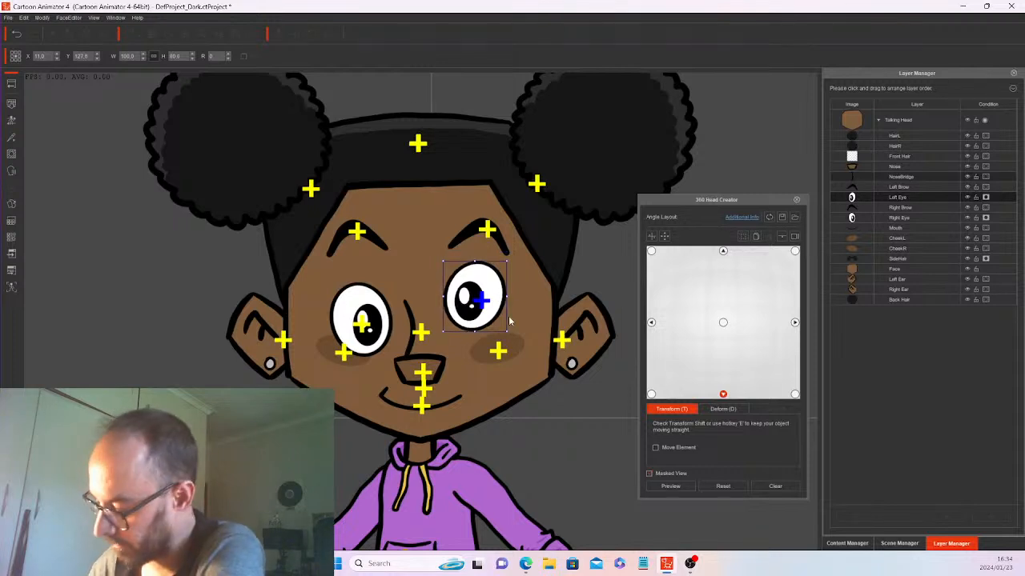
left_click_drag(489, 300, 490, 319)
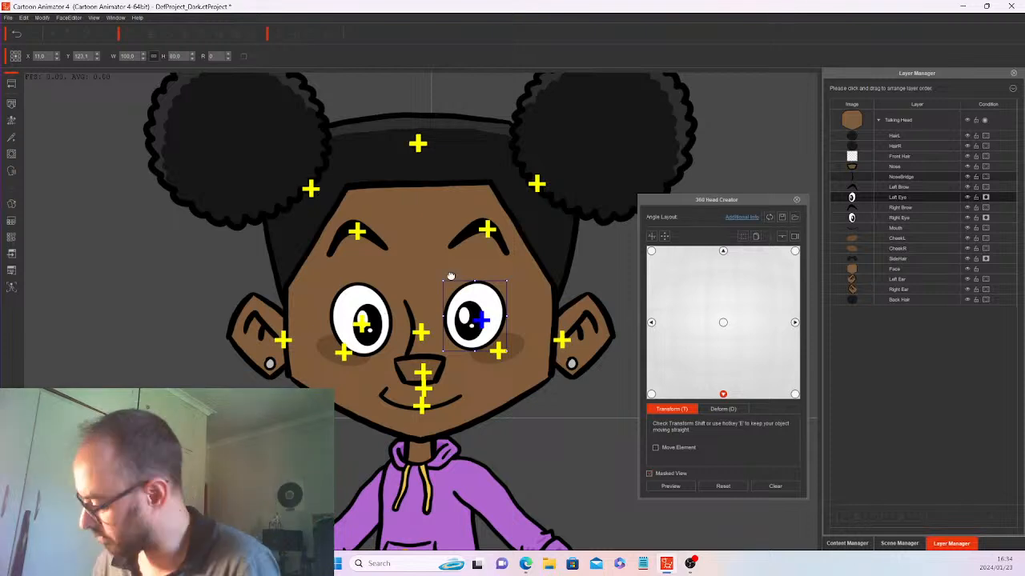
left_click(907, 197)
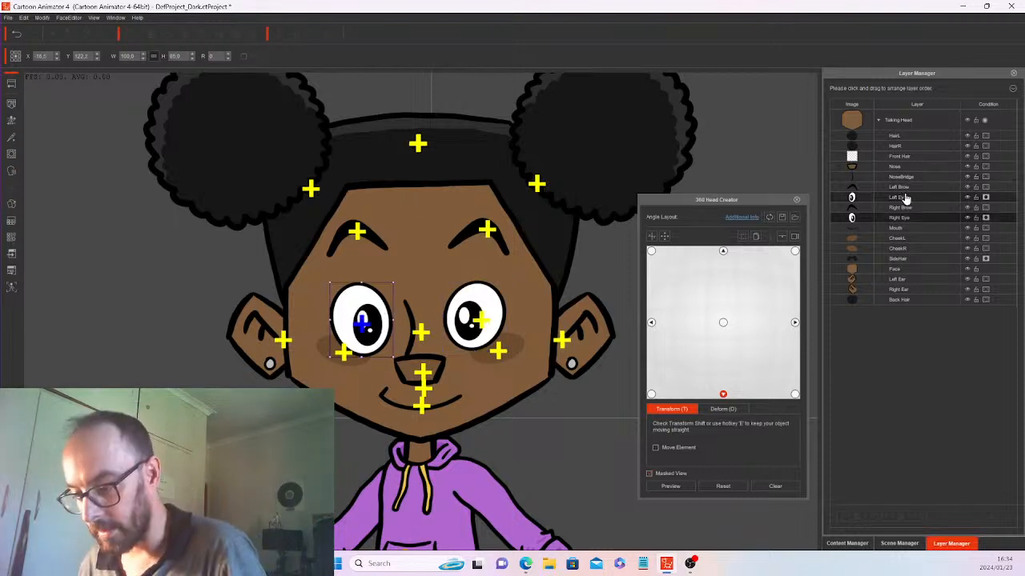
left_click(909, 194)
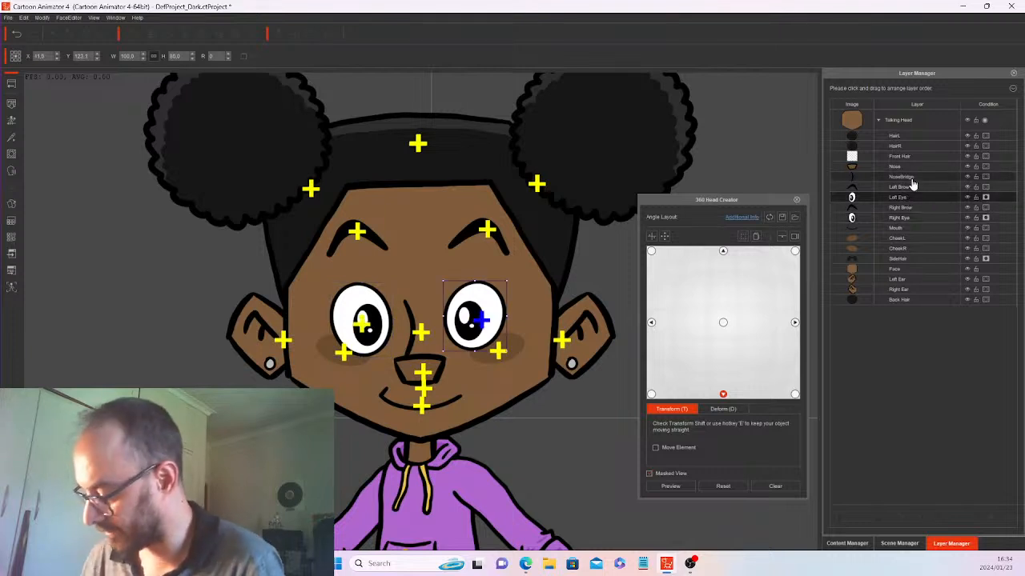
left_click(175, 56)
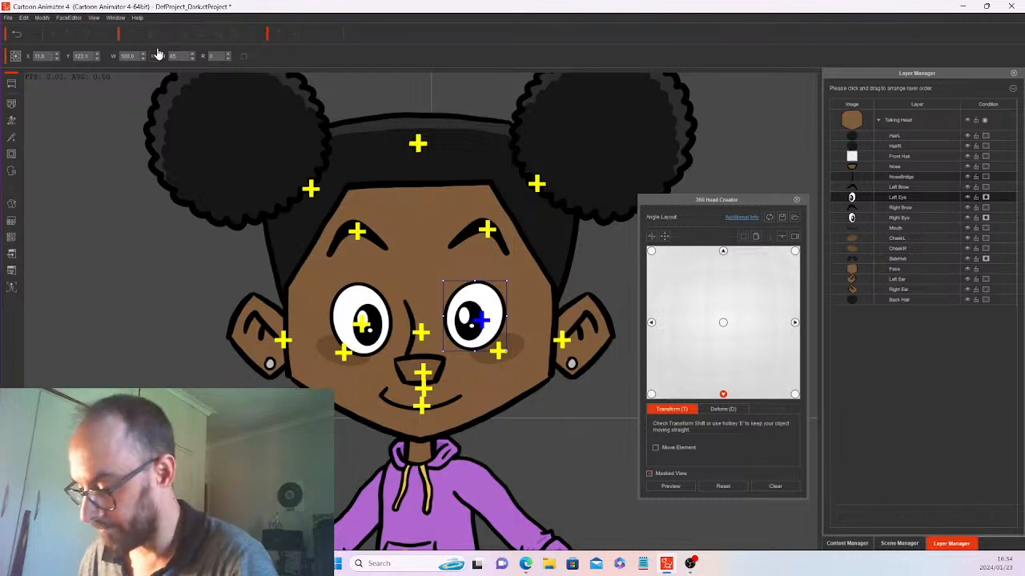
key("Return")
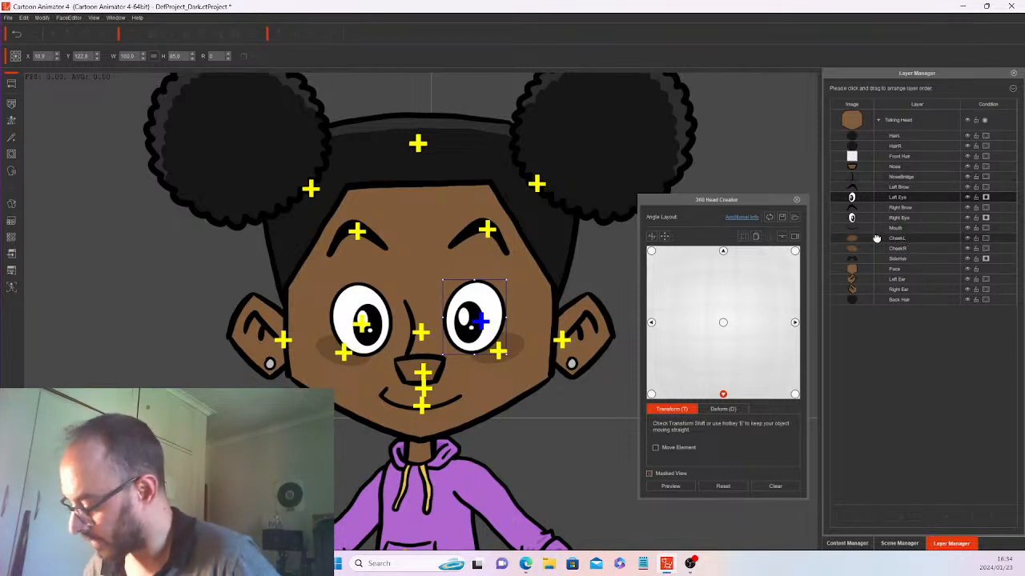
Move CheekL and CheekR down so they sit just below the lowered eyes.
left_click(514, 345)
left_click_drag(513, 345, 513, 361)
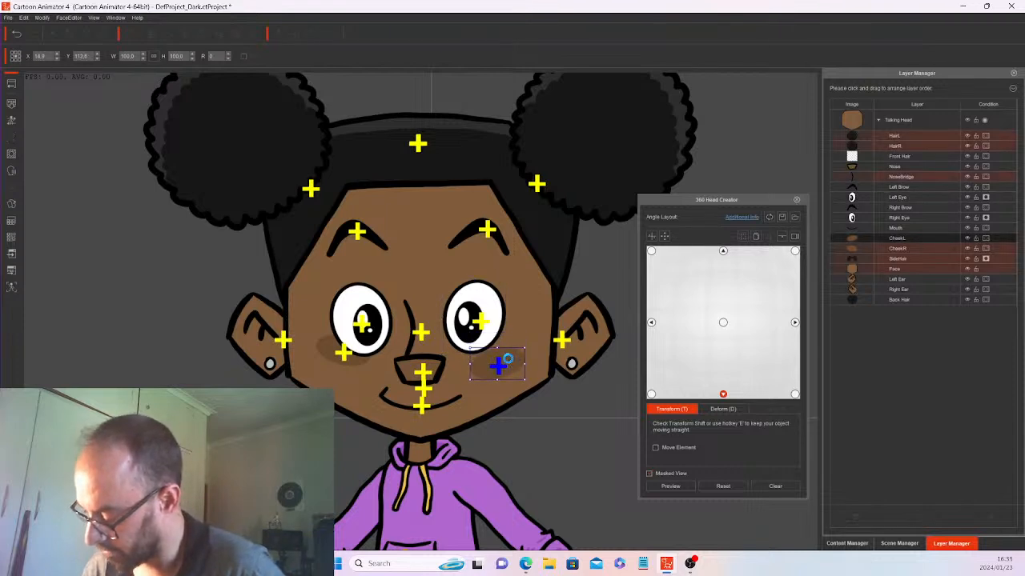
left_click(352, 355)
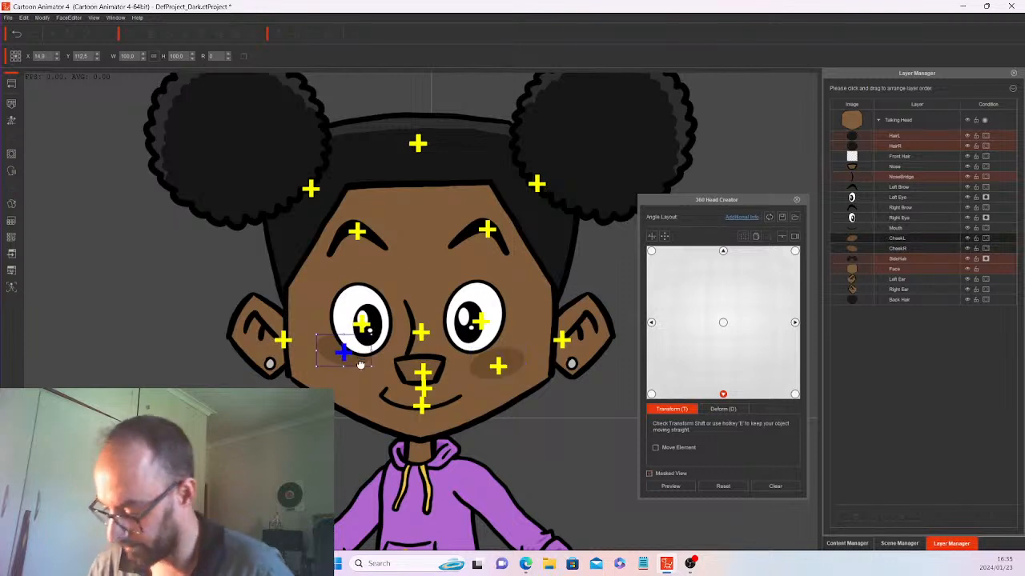
left_click_drag(358, 360, 359, 379)
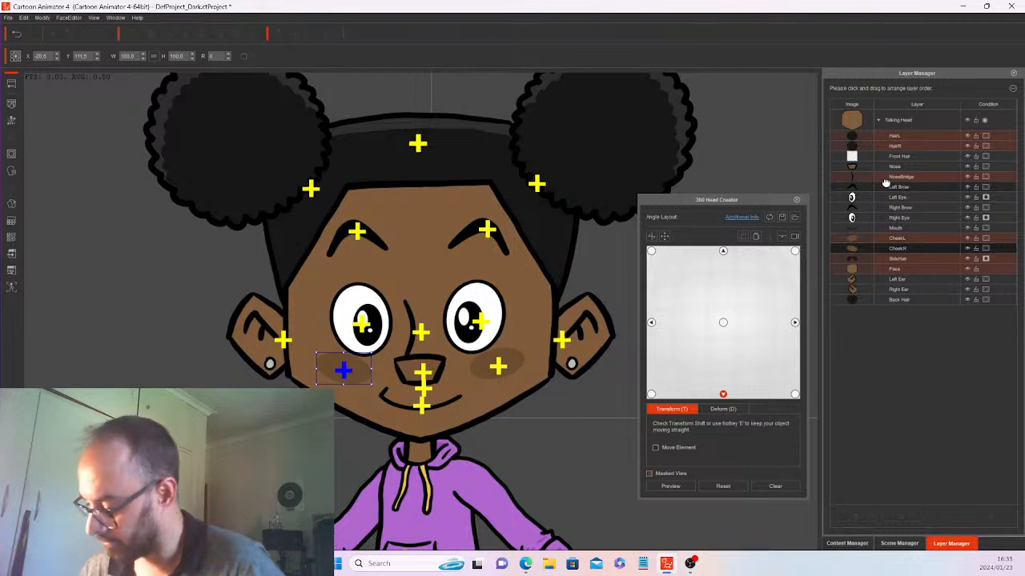
Lower the Left Brow and Right Brow to just above the eyes and level them with each other.
left_click(493, 234)
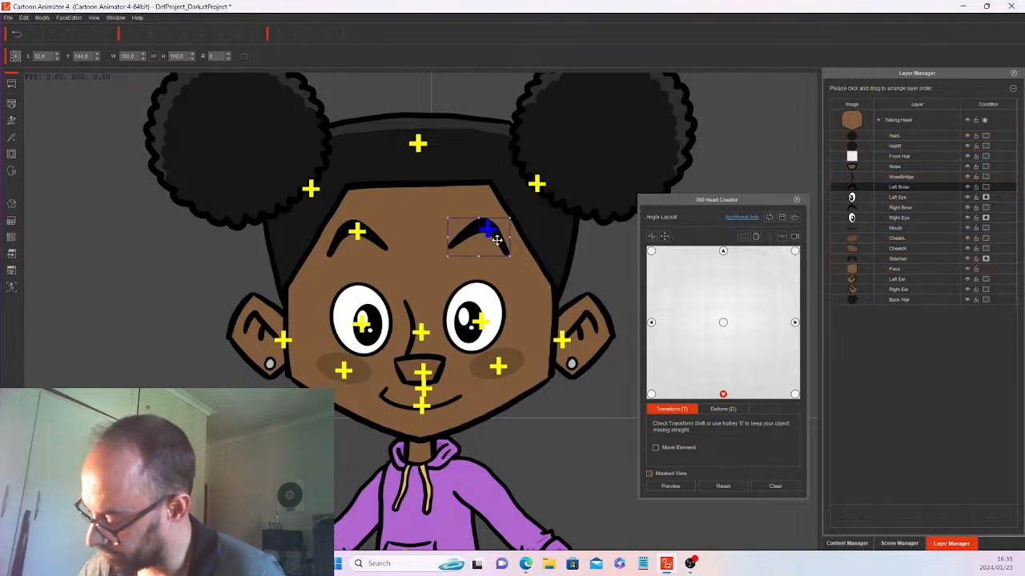
left_click_drag(494, 240, 495, 263)
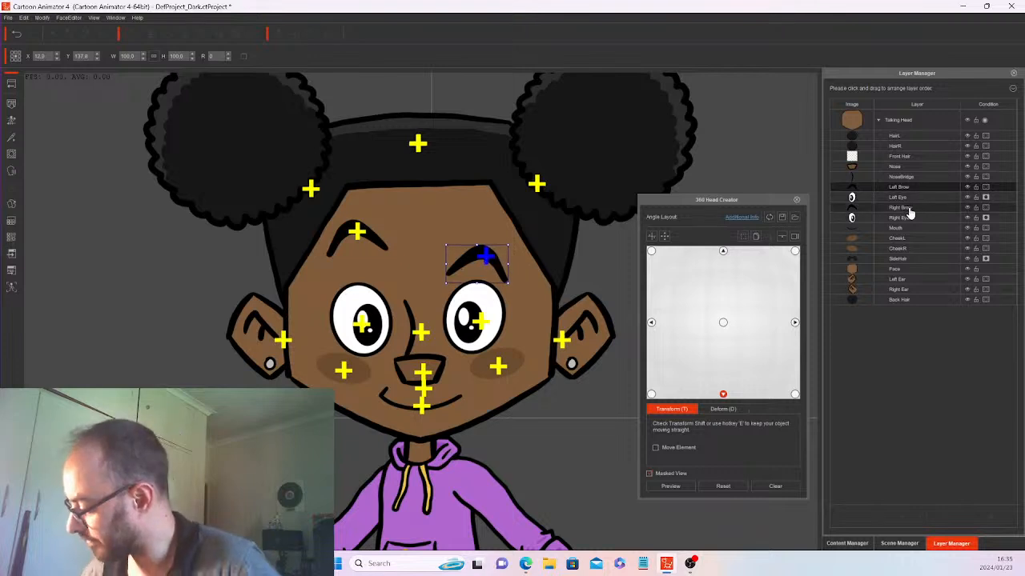
left_click(370, 237)
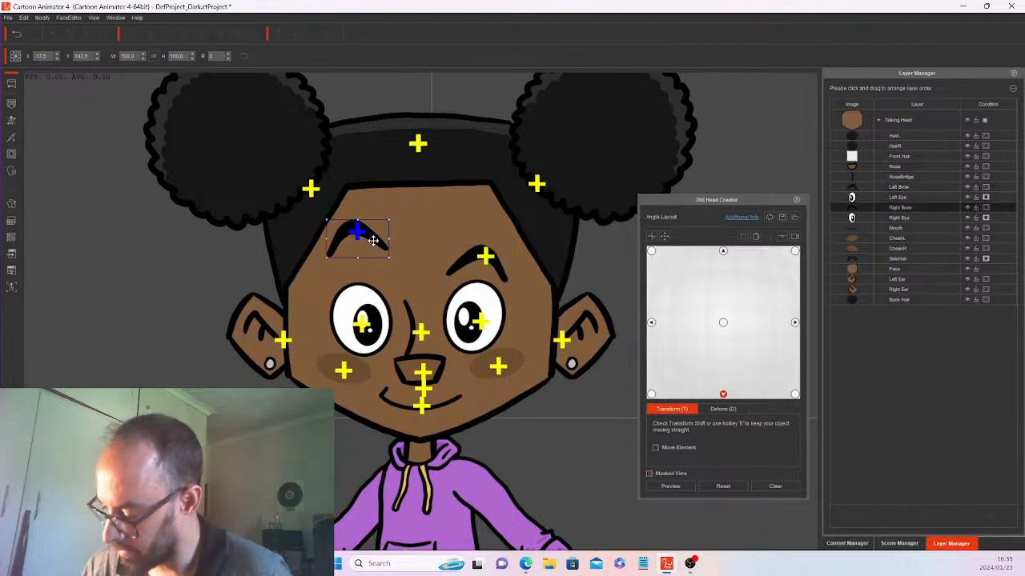
left_click_drag(373, 238, 375, 267)
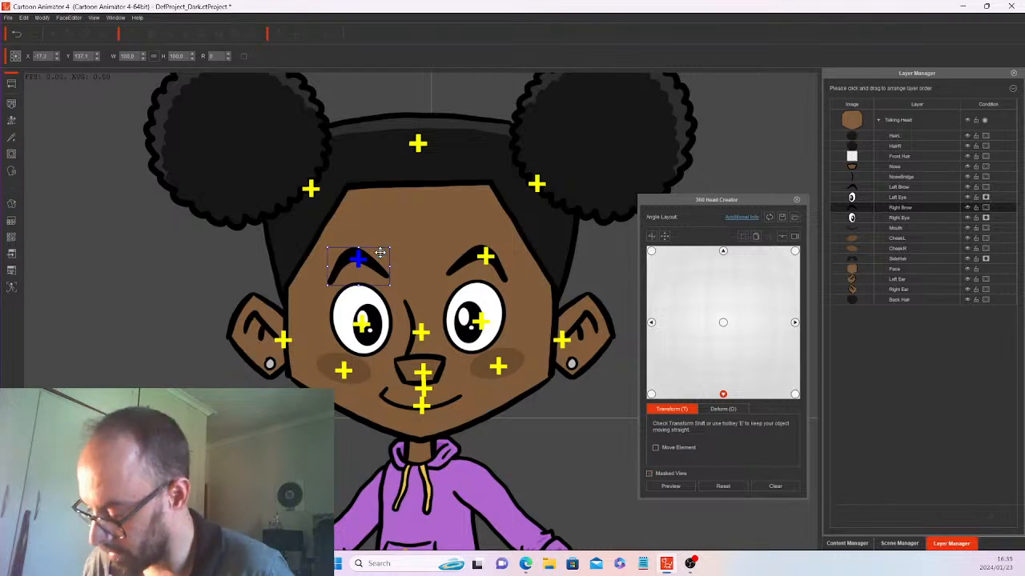
left_click_drag(375, 265, 376, 261)
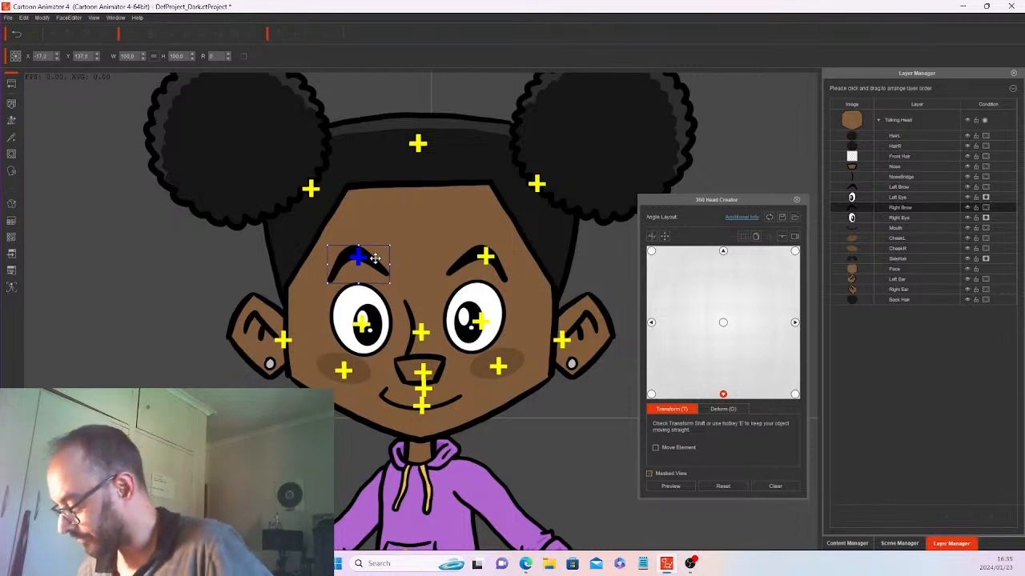
Compress the SideHair vertically from its lower edge and shift it slightly down over the forehead.
left_click(902, 261)
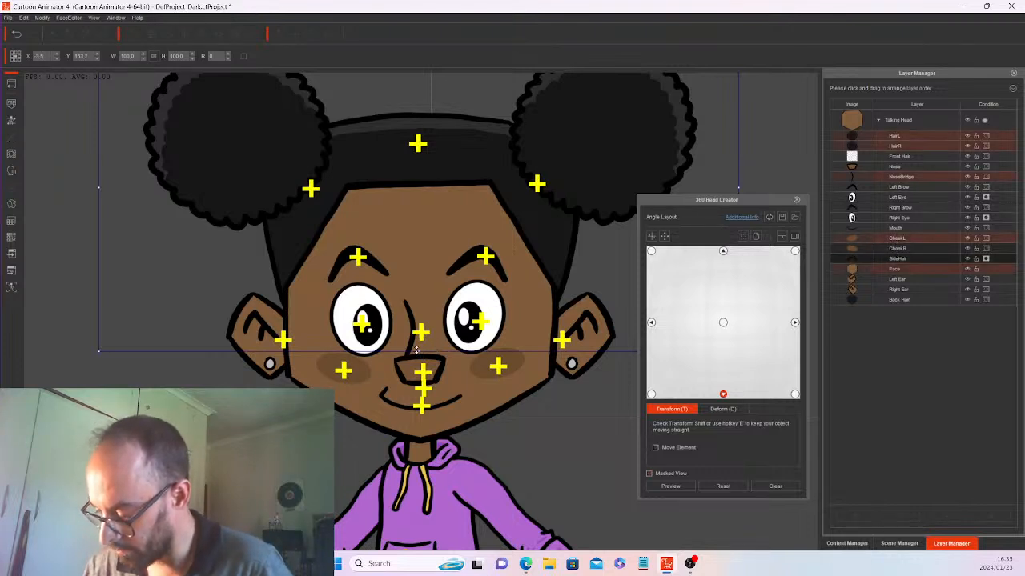
left_click_drag(416, 350, 418, 330)
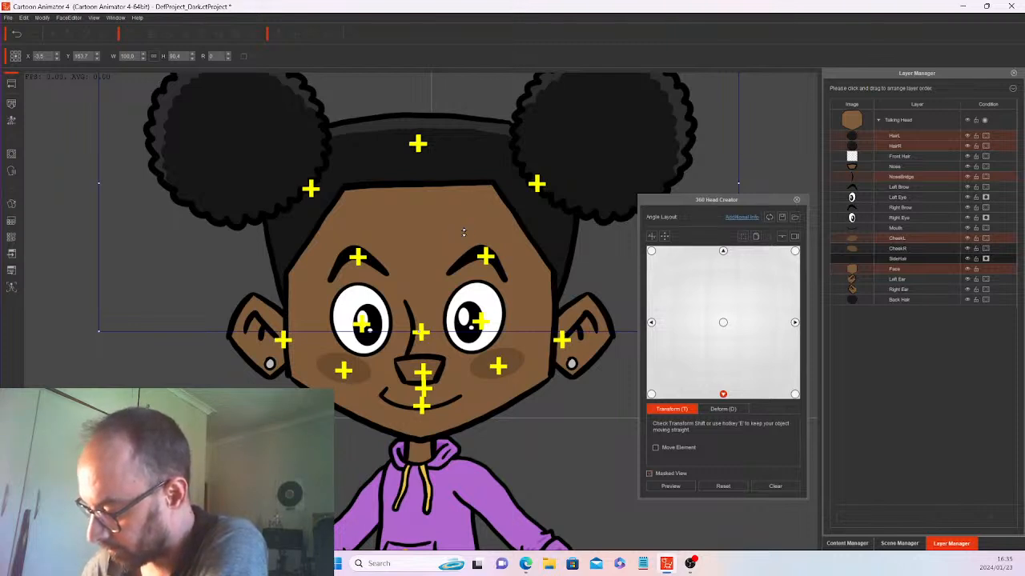
left_click_drag(462, 231, 465, 247)
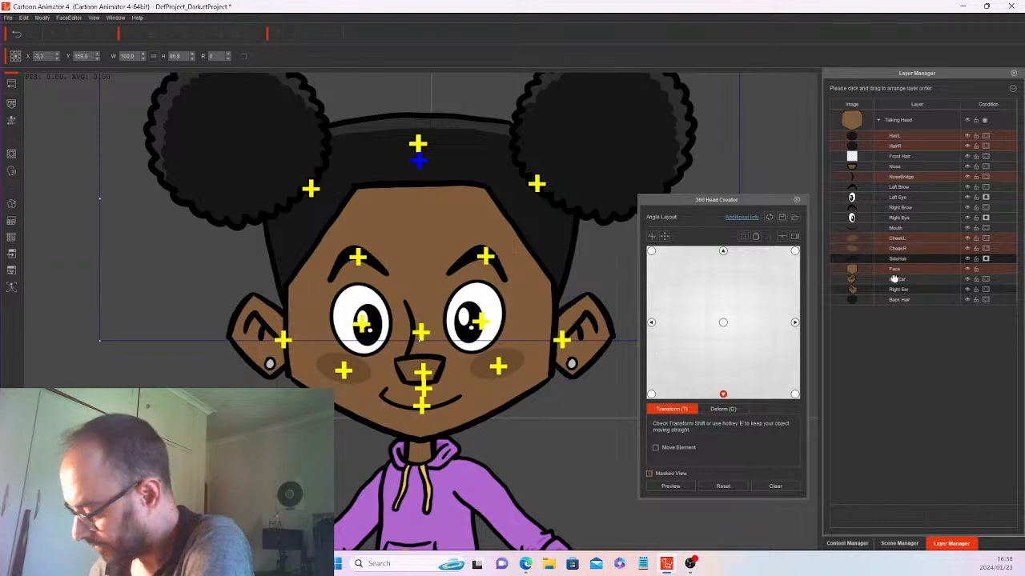
Raise the Right Ear and Left Ear for the downward angle and level them roughly with each other.
left_click(261, 323)
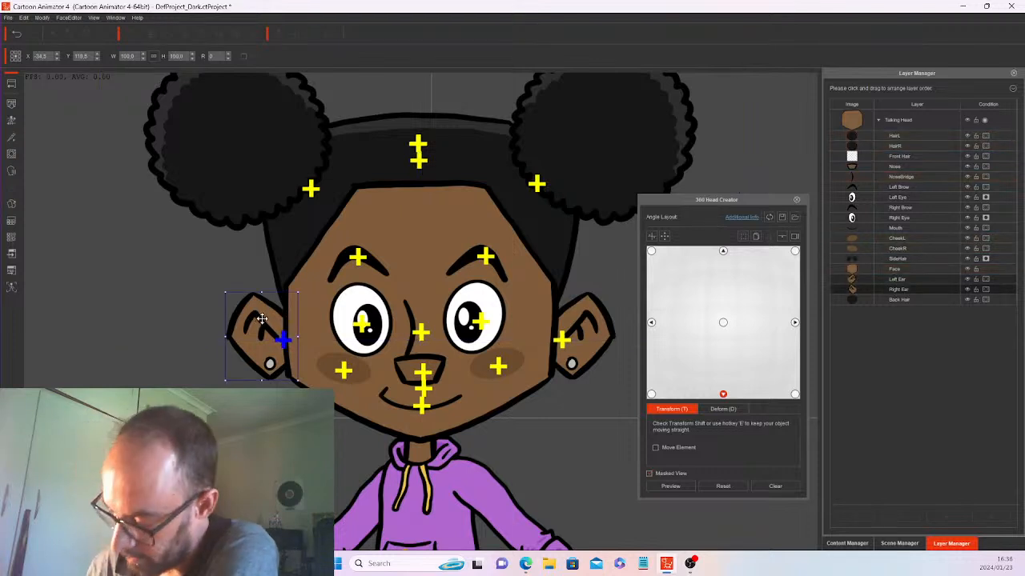
left_click_drag(260, 322, 260, 281)
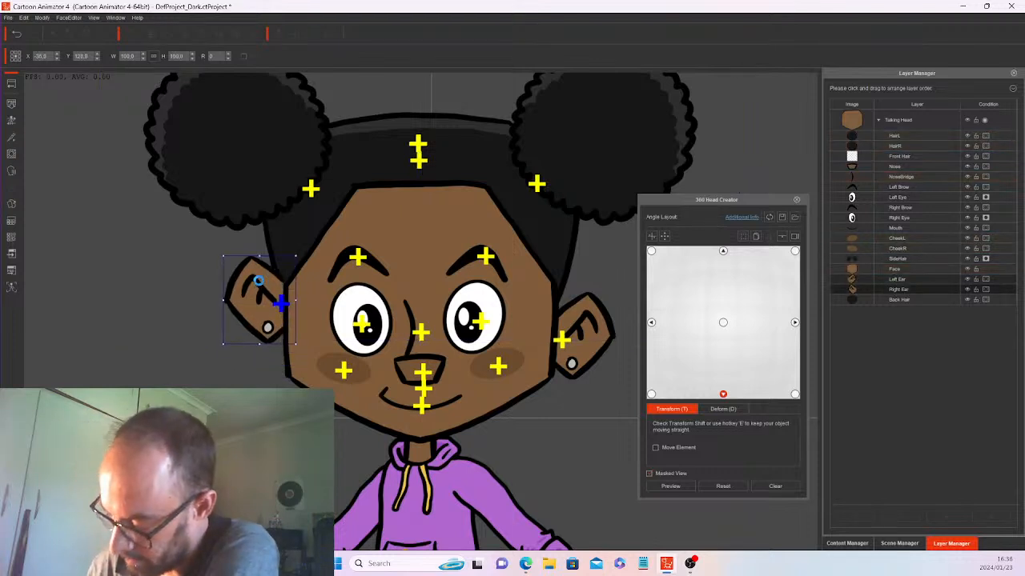
left_click(584, 316)
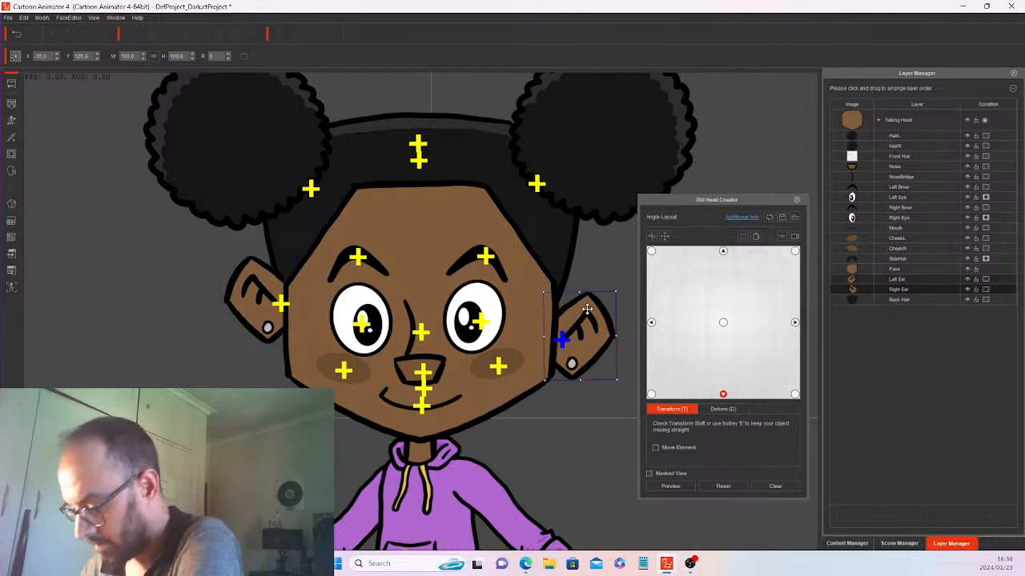
left_click_drag(590, 291, 588, 286)
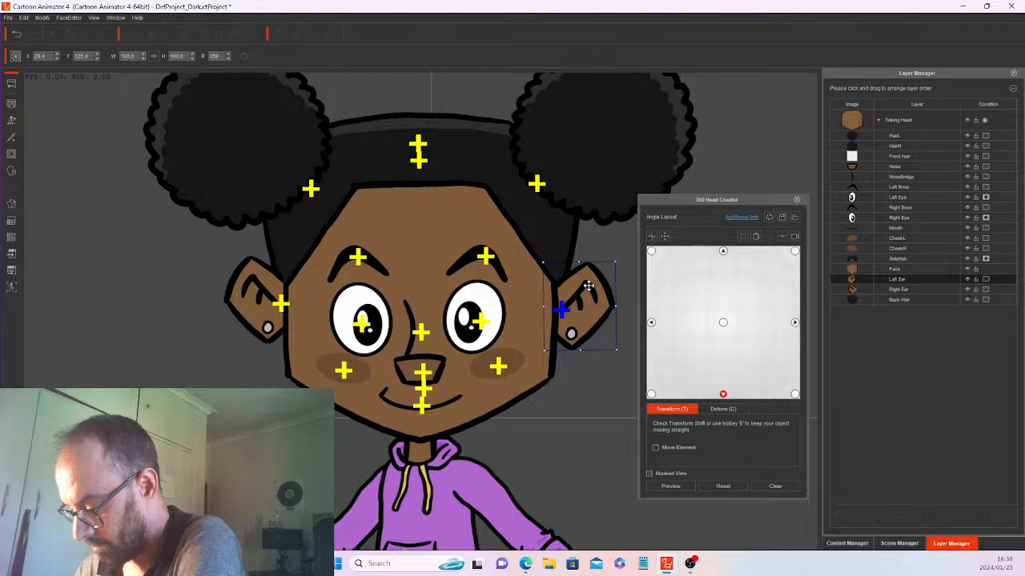
left_click(265, 318)
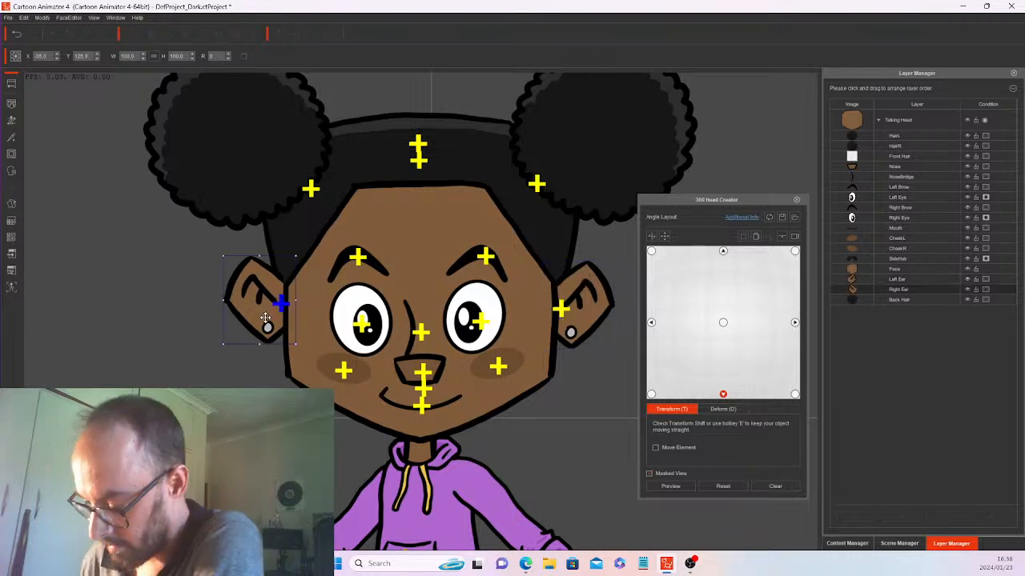
left_click_drag(265, 318, 260, 320)
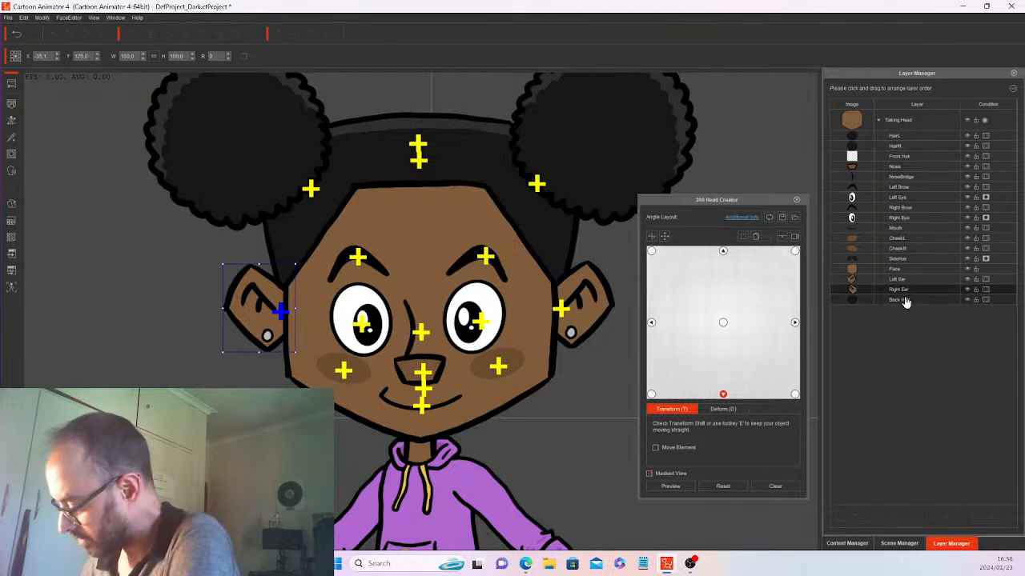
Shift the Back Hair slightly up behind the head and lower the HairL and HairR puffs by a matching amount.
left_click(904, 301)
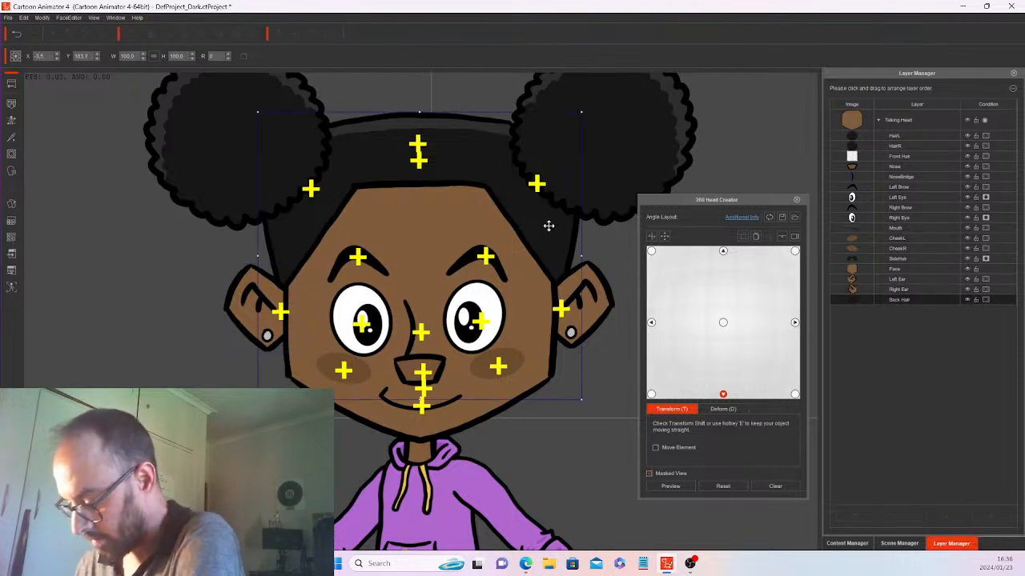
left_click_drag(548, 225, 547, 206)
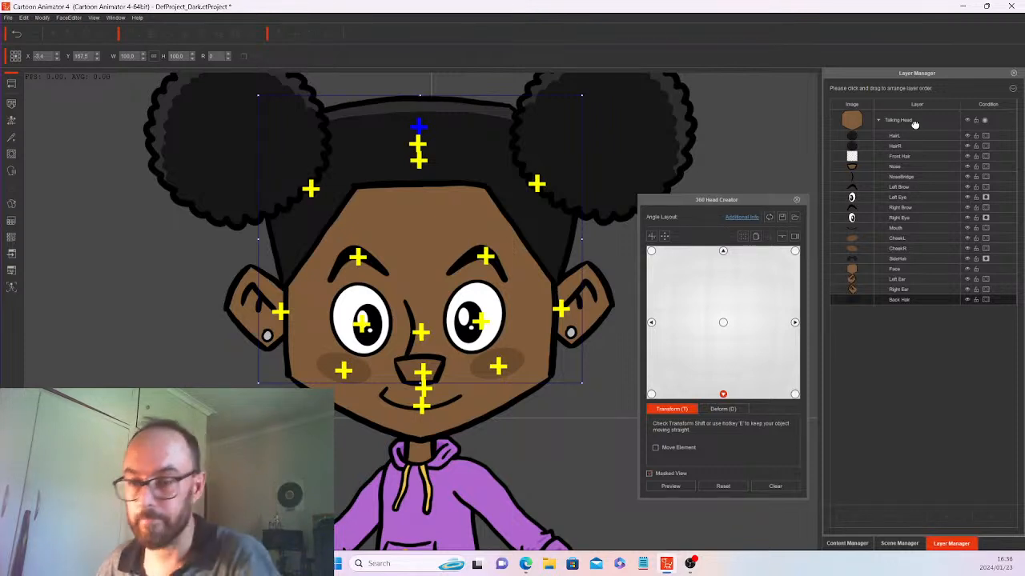
left_click(915, 134)
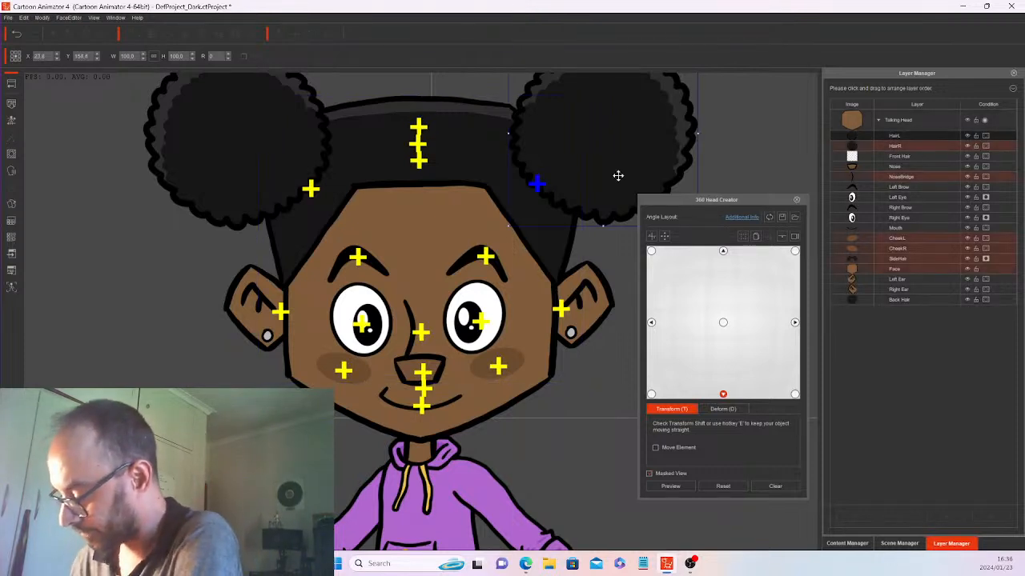
left_click_drag(608, 163, 610, 180)
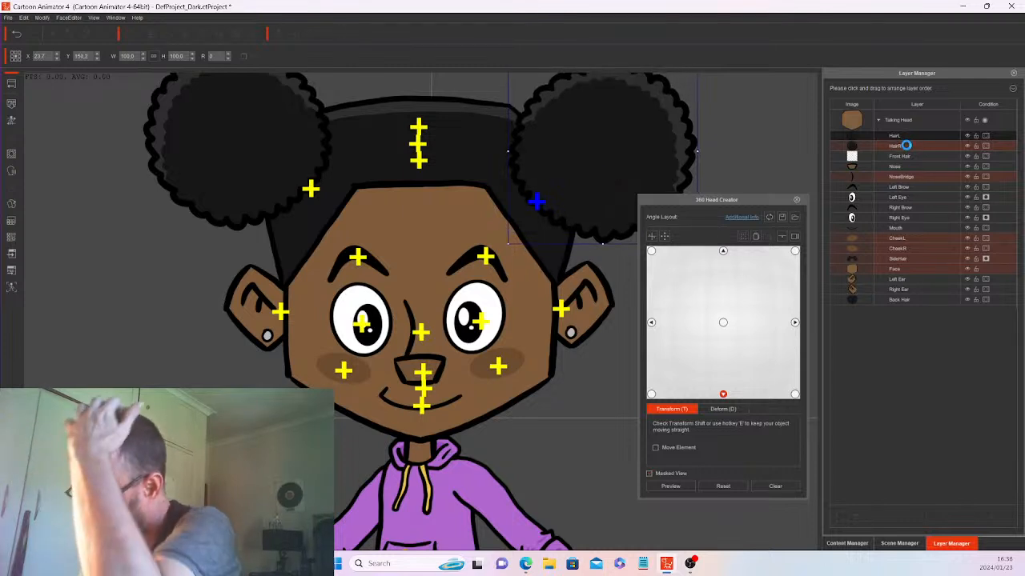
left_click(905, 146)
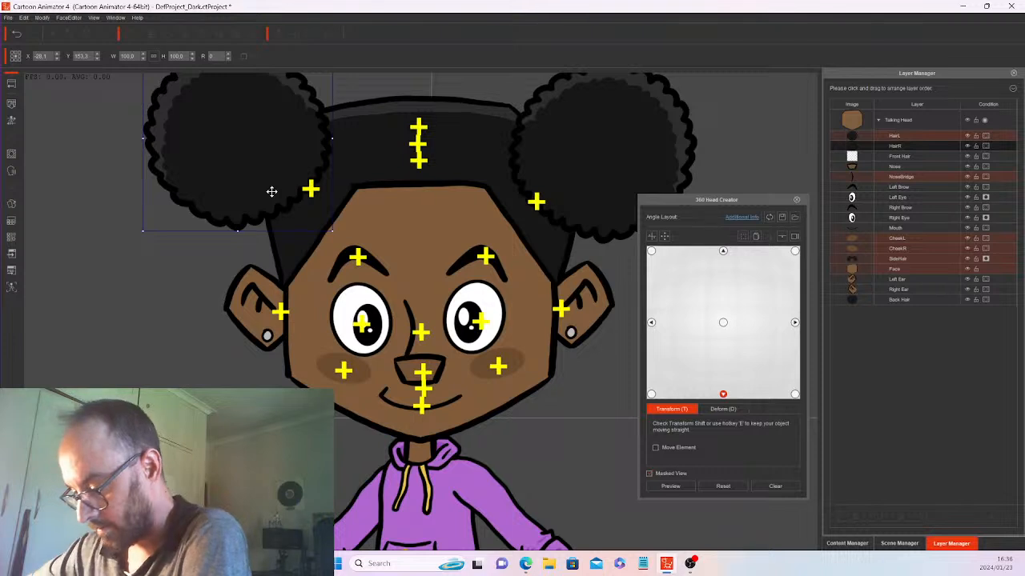
left_click_drag(283, 135, 291, 153)
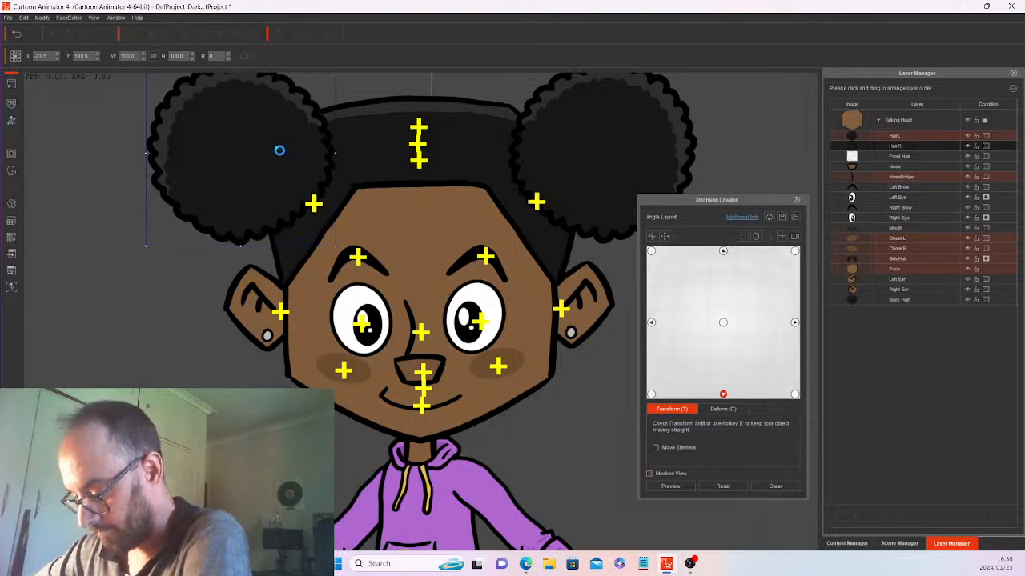
Preview the head turning between the front and downward angles, then exit the preview.
left_click(670, 486)
left_click_drag(723, 324, 718, 401)
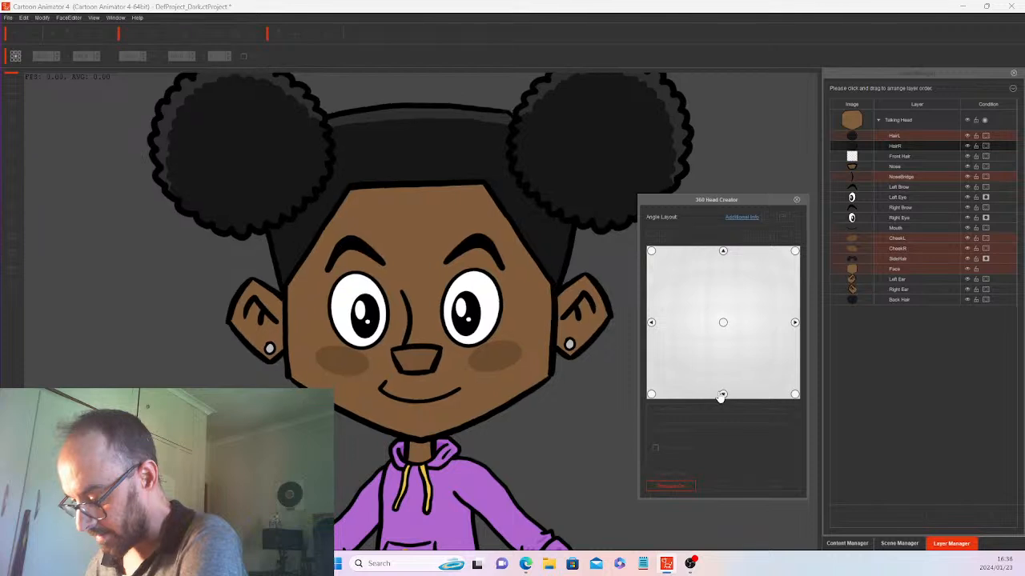
left_click_drag(718, 398, 723, 323)
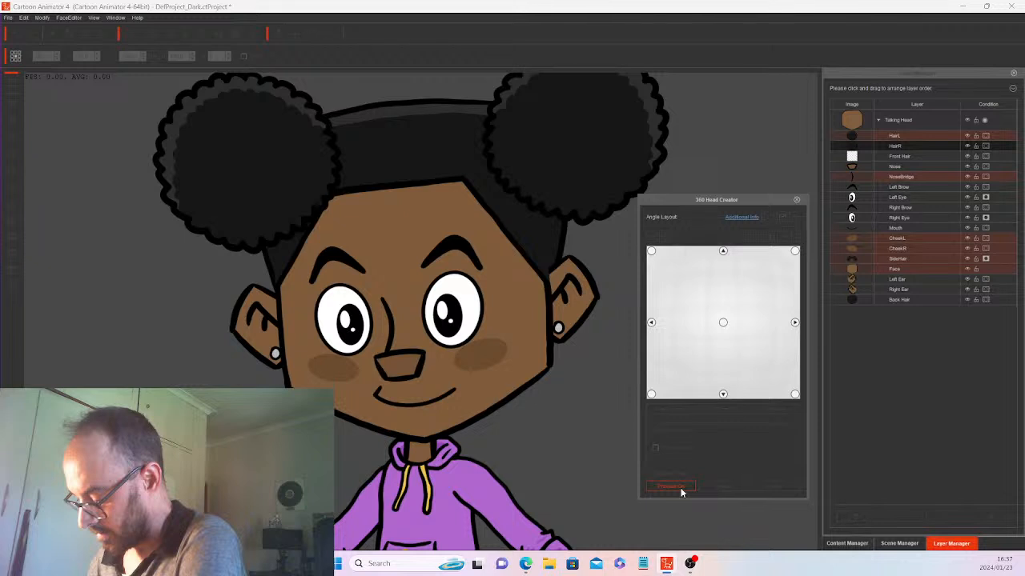
left_click(680, 489)
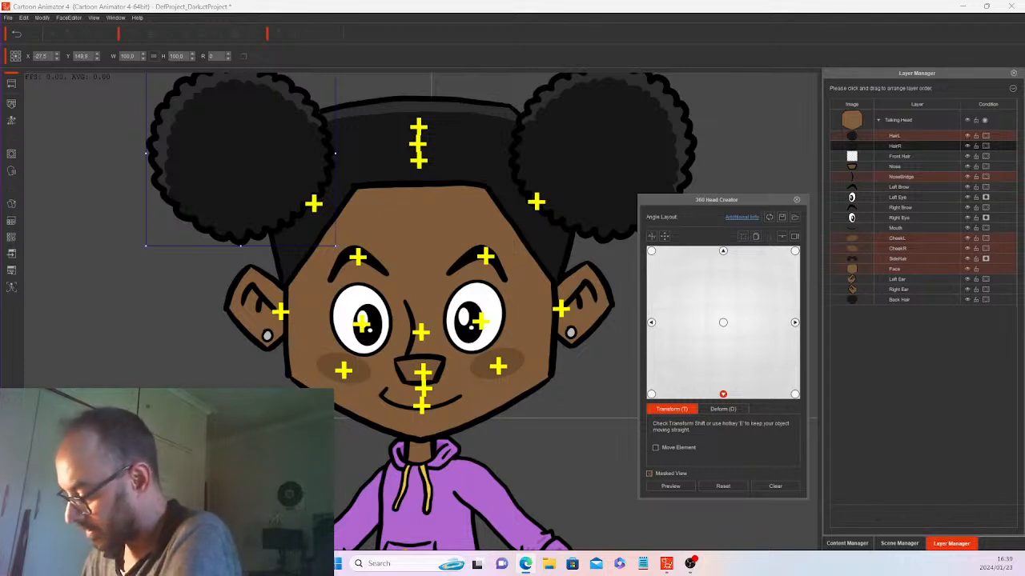
For the upward angle, raise the SideHair to expose more forehead and lower the Back Hair slightly.
left_click(756, 238)
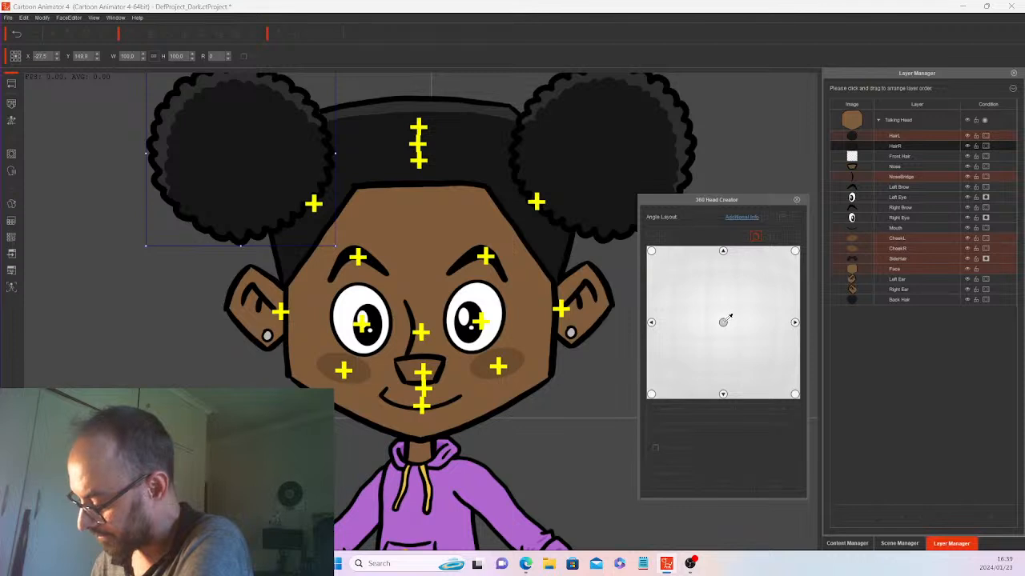
left_click(724, 249)
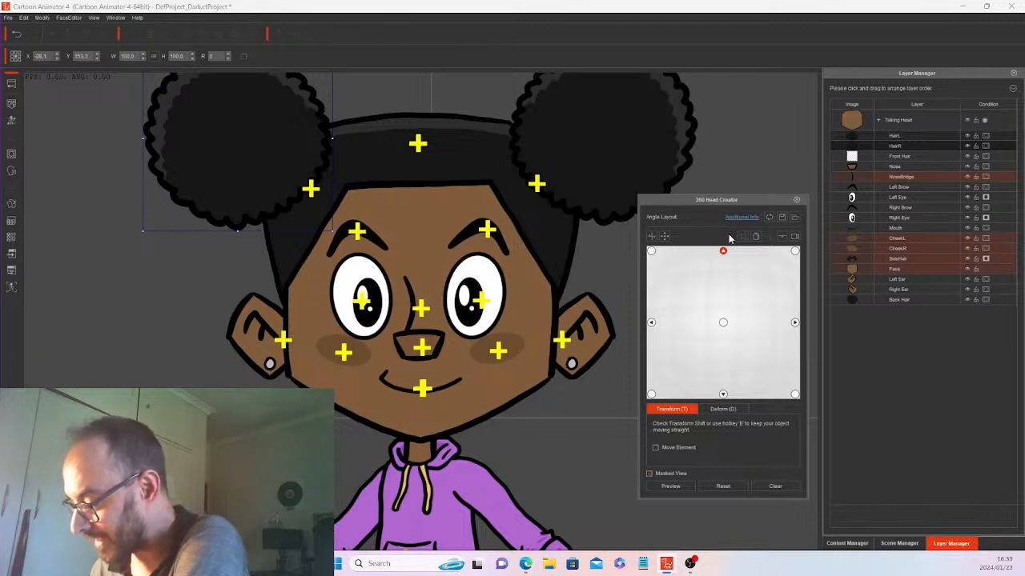
left_click(898, 260)
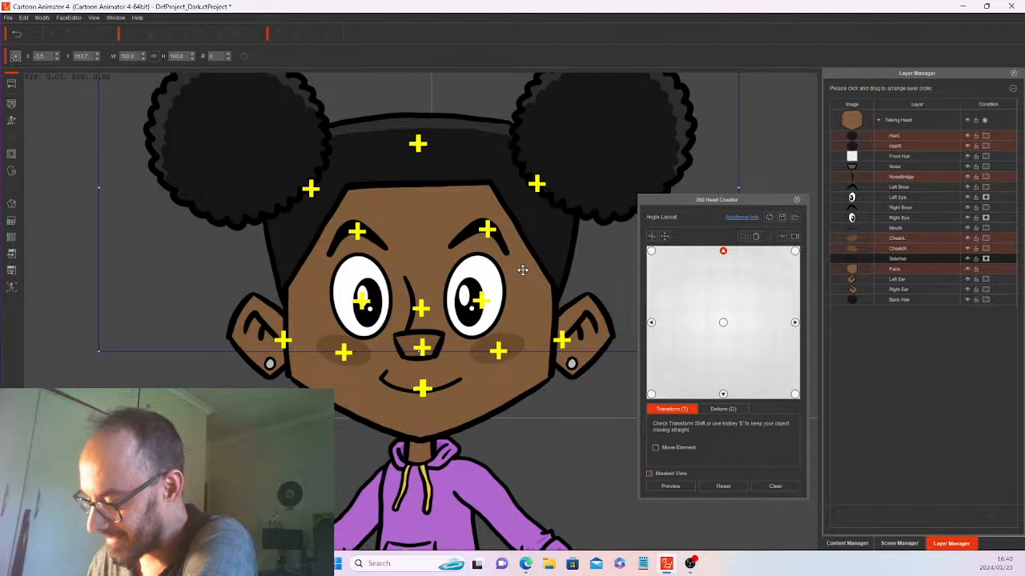
left_click_drag(522, 269, 523, 242)
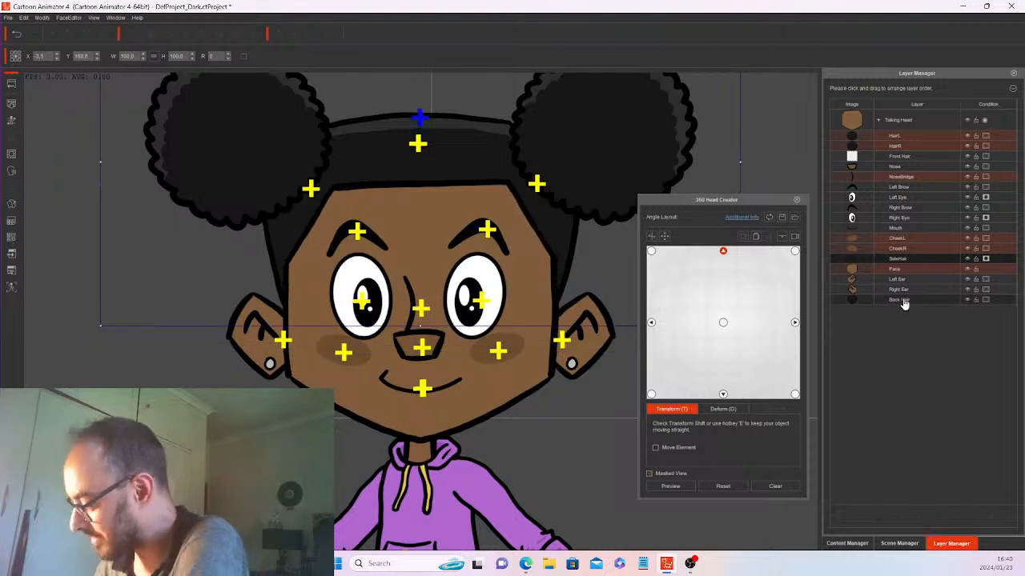
left_click(589, 264)
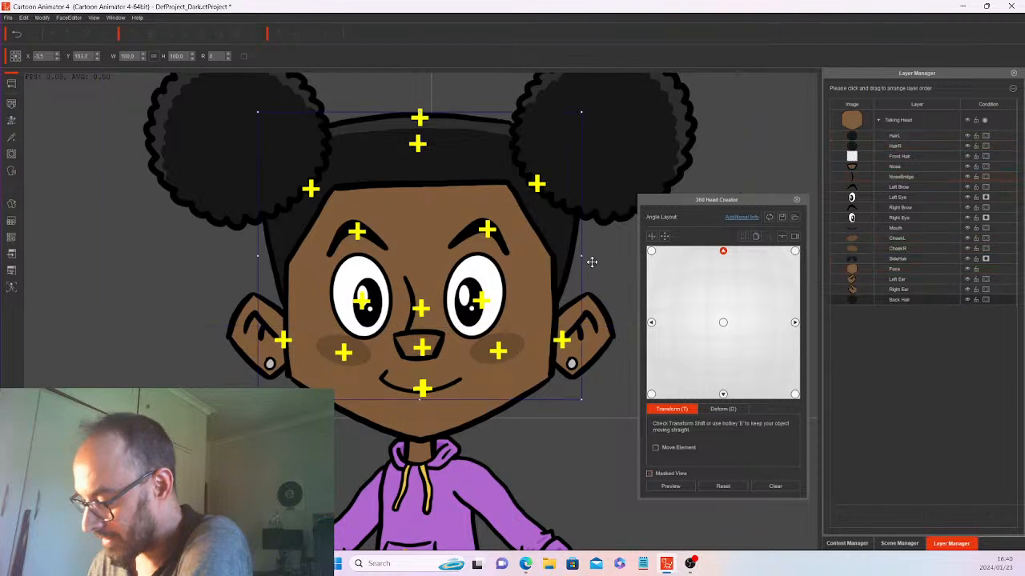
left_click_drag(592, 262, 568, 291)
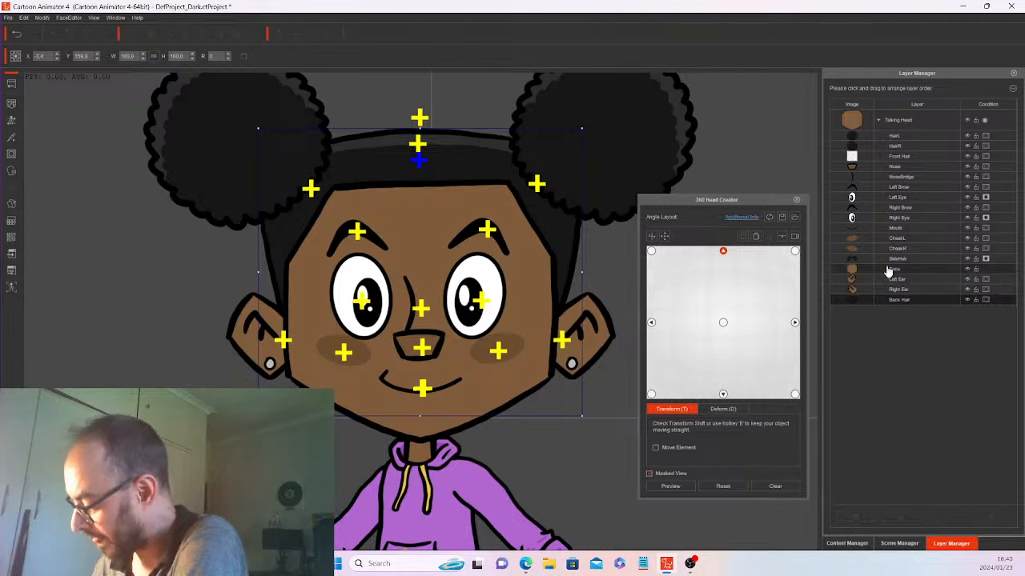
Reorder HairR below Back Hair for the upward angle and lower the puff behind the head.
left_click(897, 146)
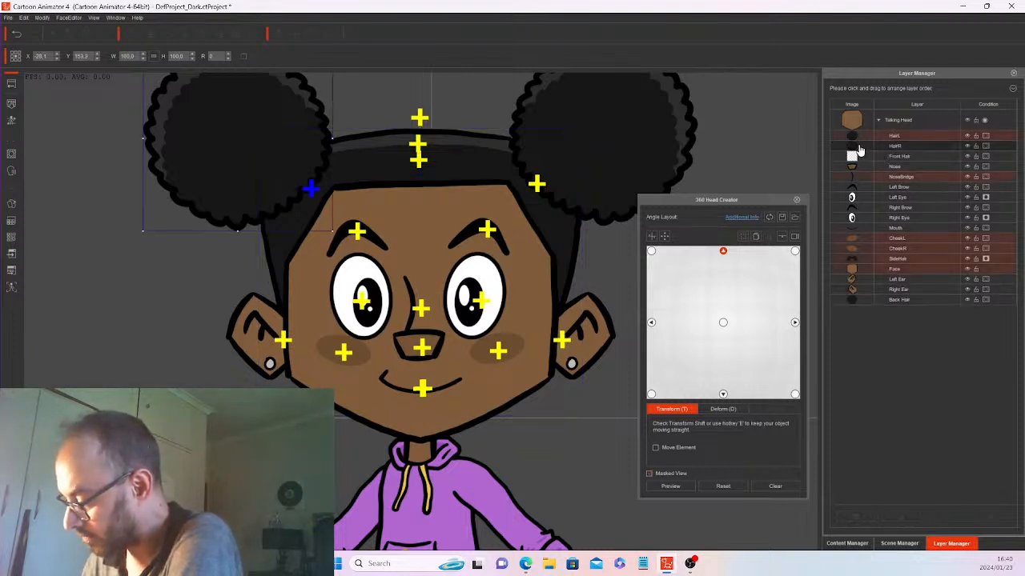
left_click_drag(859, 149, 855, 302)
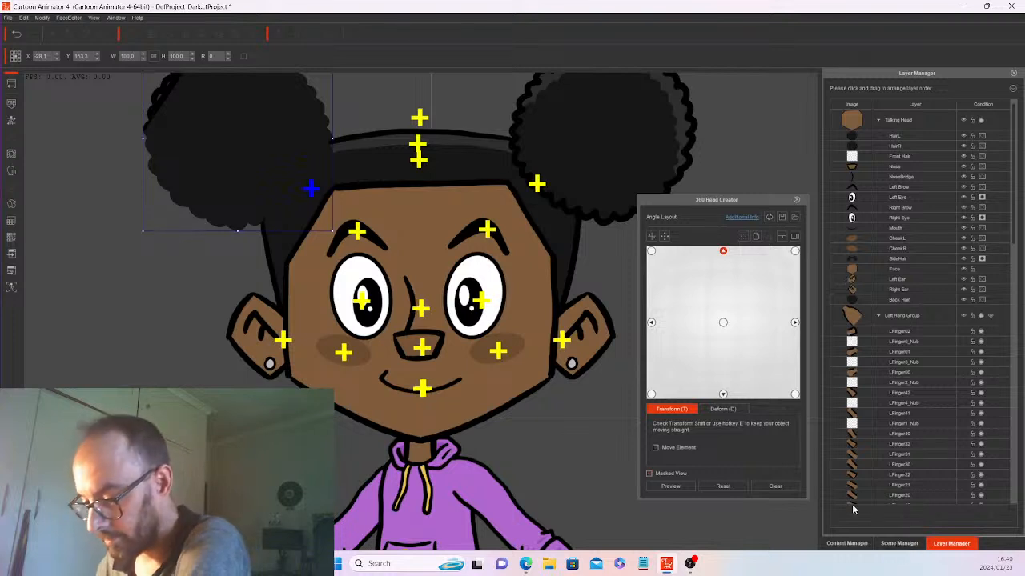
left_click(245, 184)
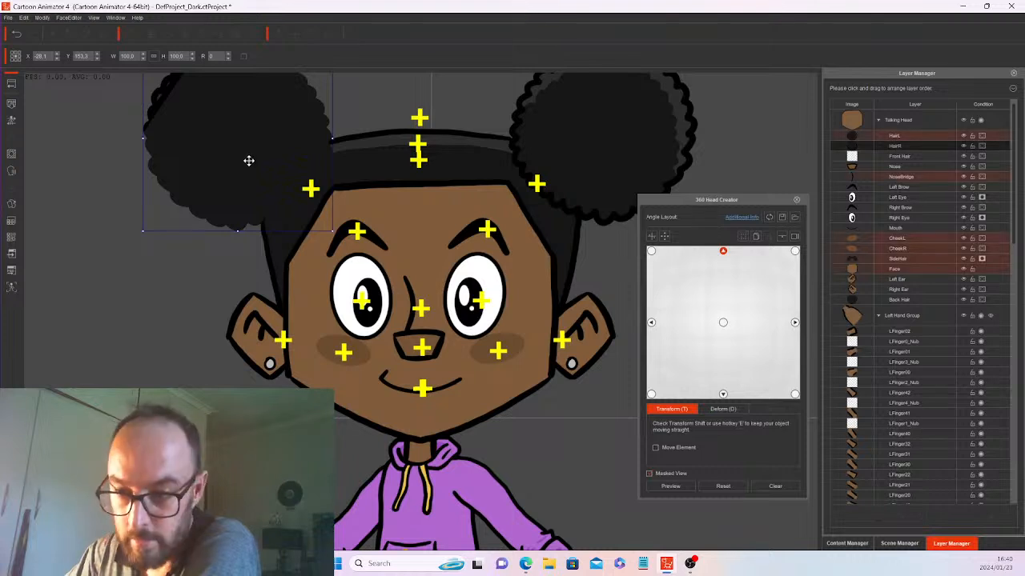
left_click_drag(248, 160, 249, 192)
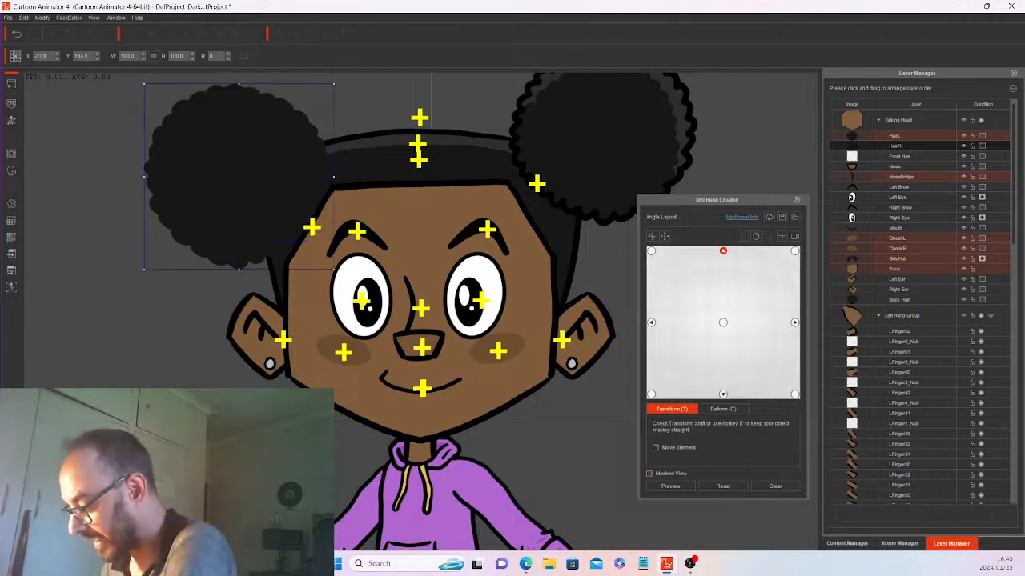
left_click(723, 323)
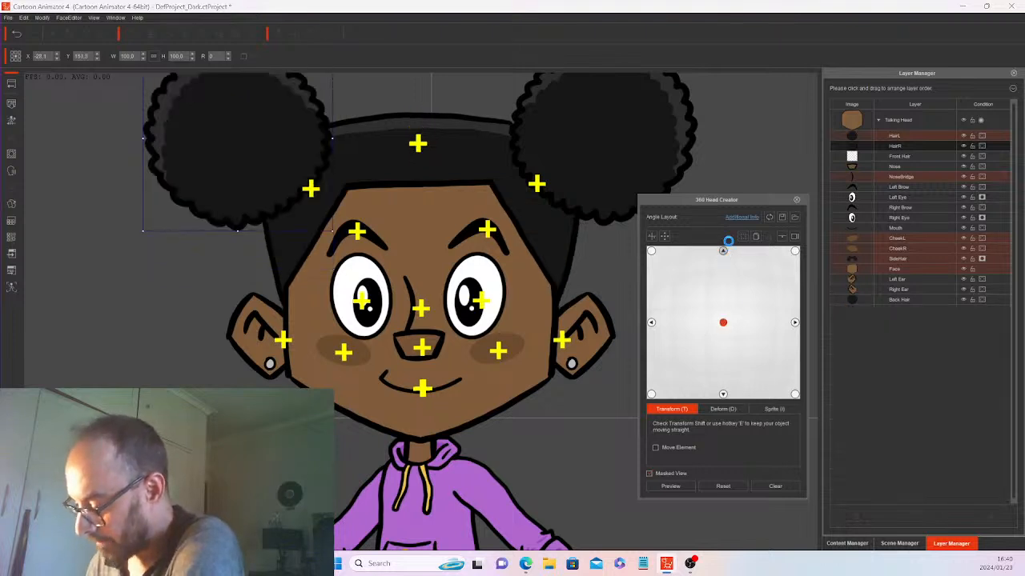
left_click(723, 251)
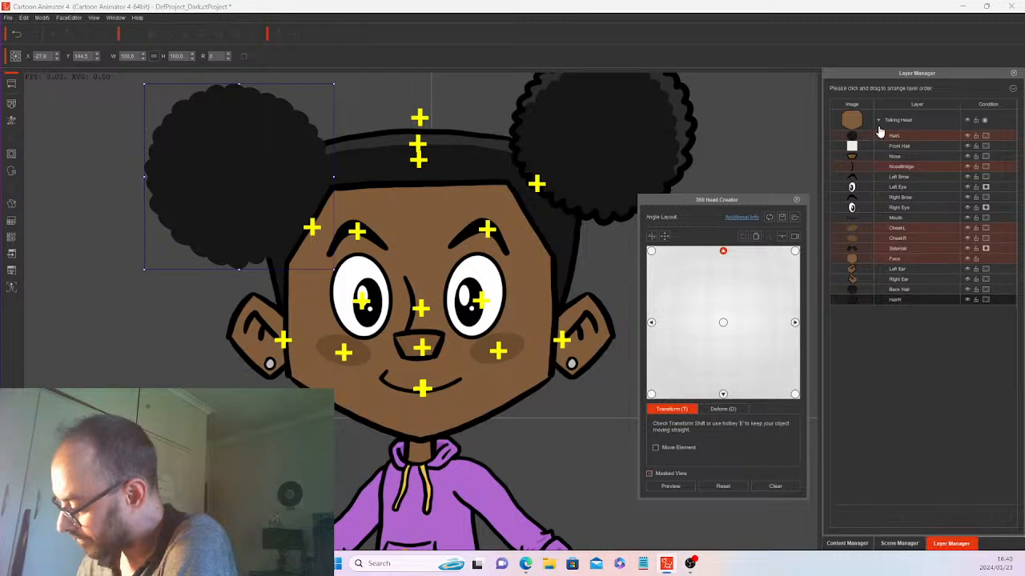
Reorder HairL directly below Back Hair for the upward angle and lower the puff roughly level with HairR.
left_click(858, 138)
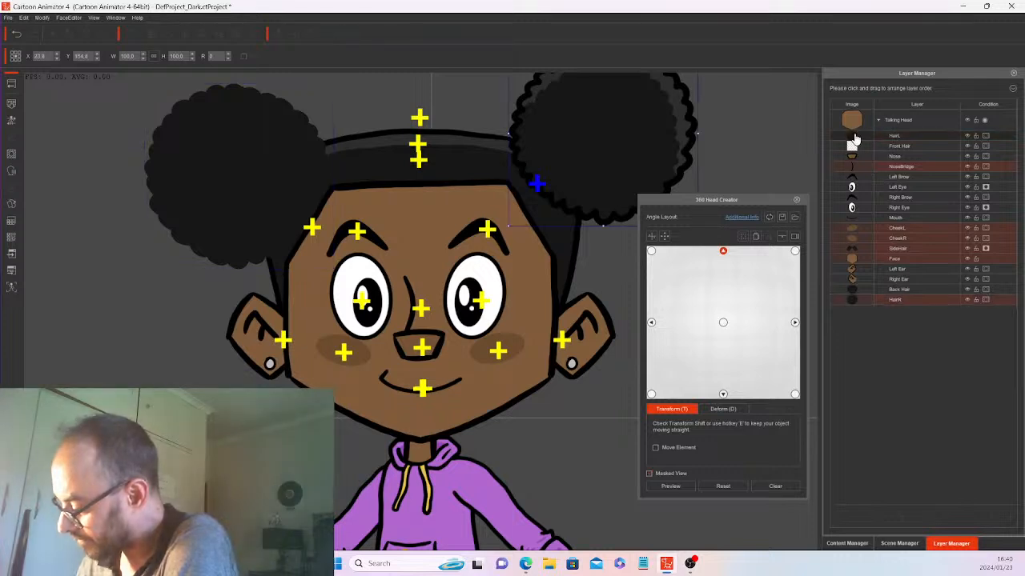
left_click_drag(855, 138, 859, 294)
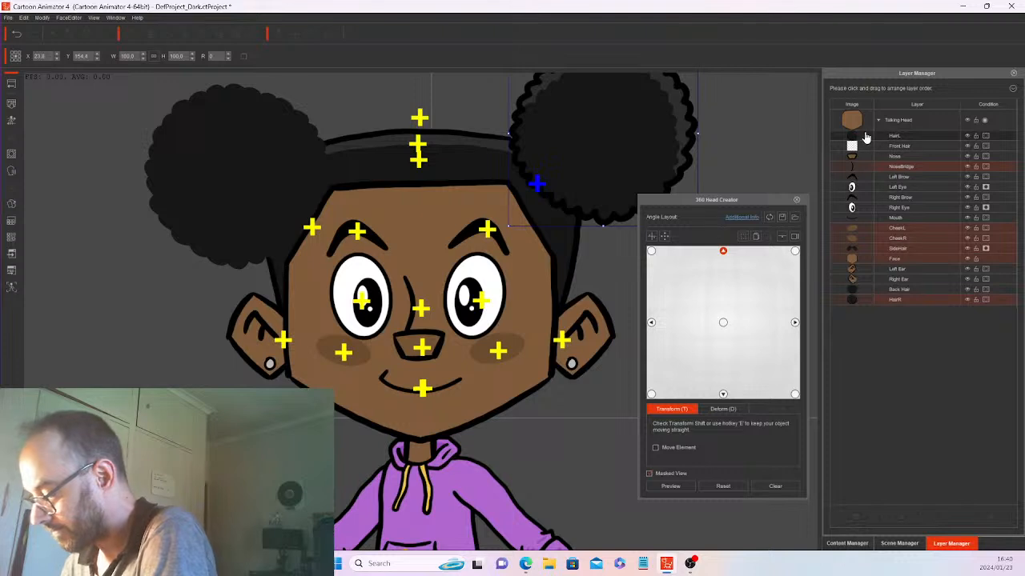
left_click_drag(858, 139, 860, 298)
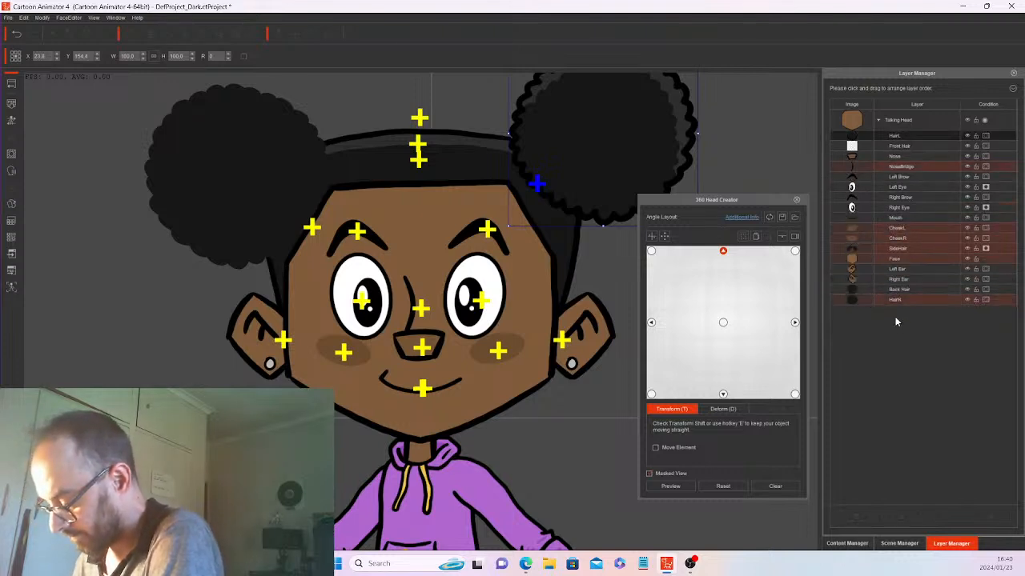
left_click_drag(858, 137, 869, 296)
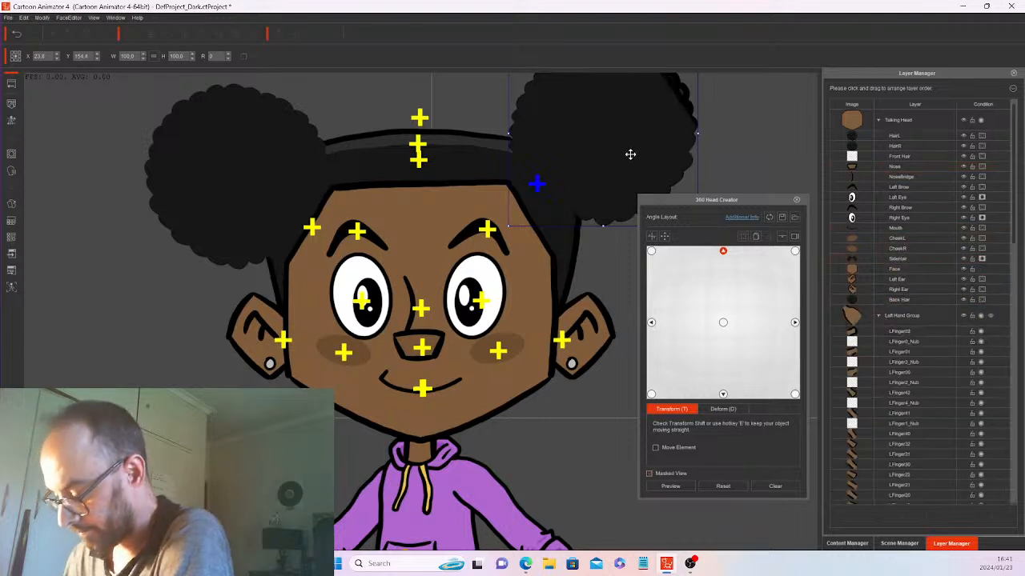
left_click_drag(630, 154, 623, 181)
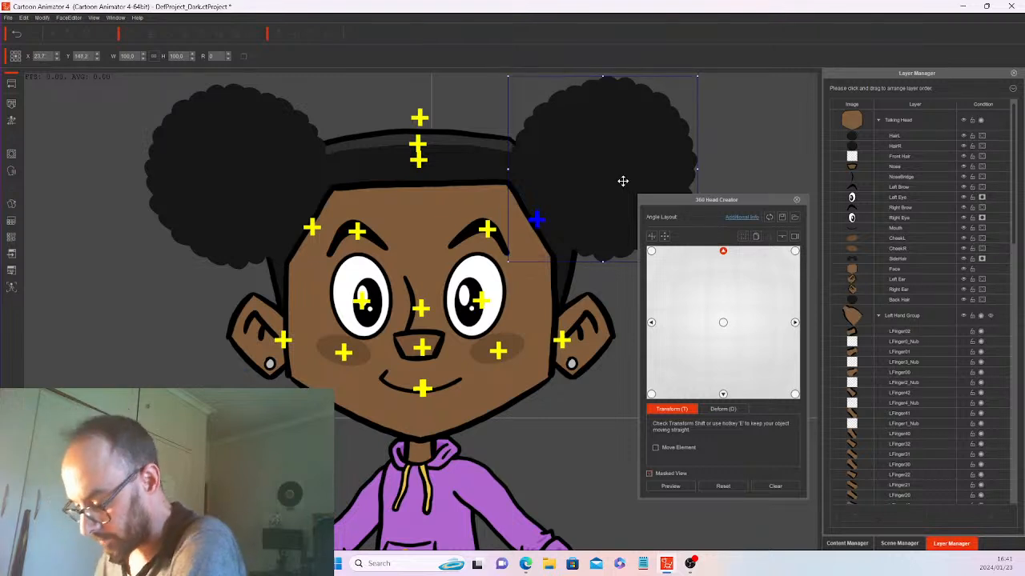
left_click(723, 322)
left_click(724, 252)
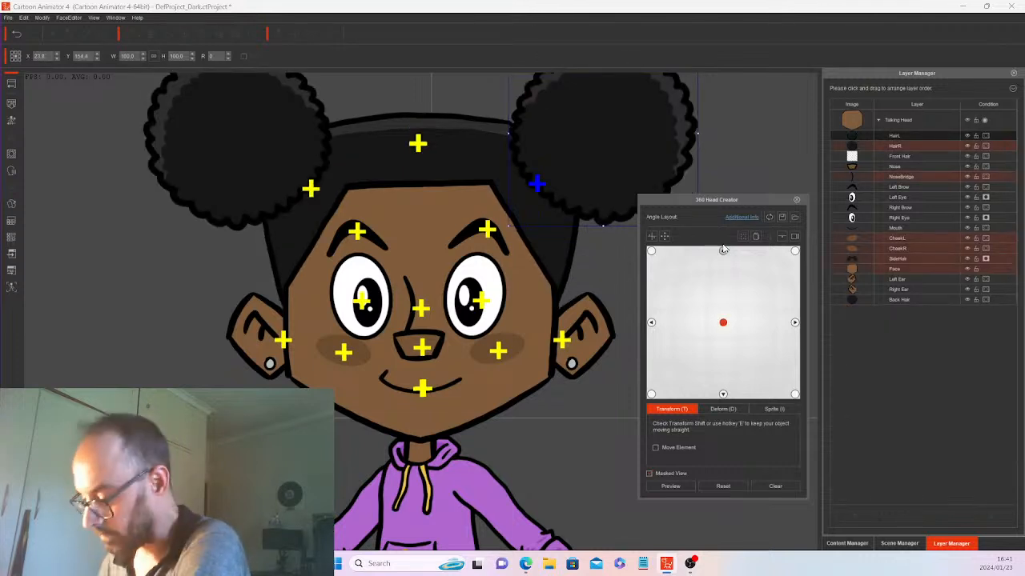
left_click(723, 250)
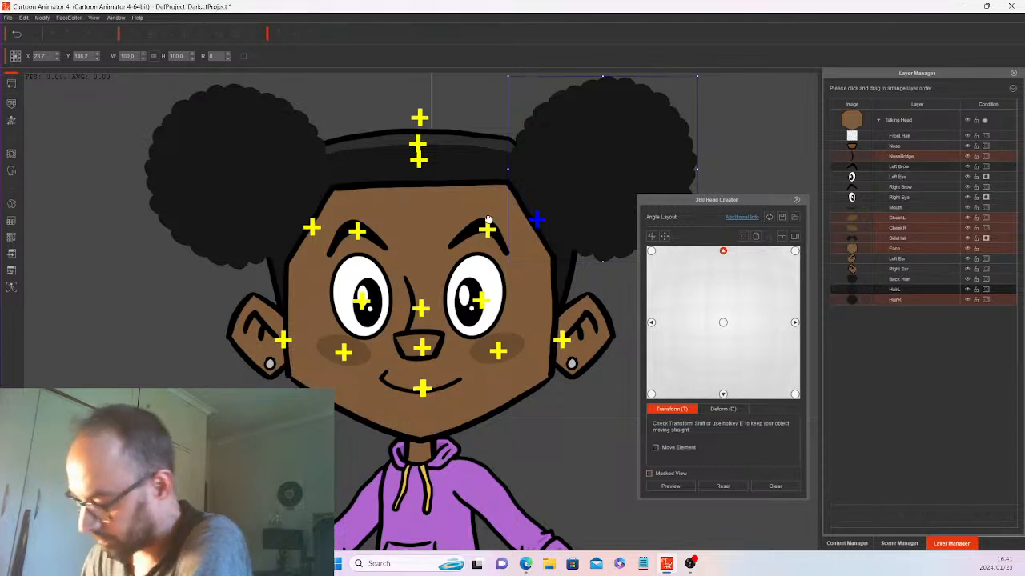
Raise the left and right brows to matching heights close to the hairline for the upward angle.
left_click_drag(489, 221, 486, 200)
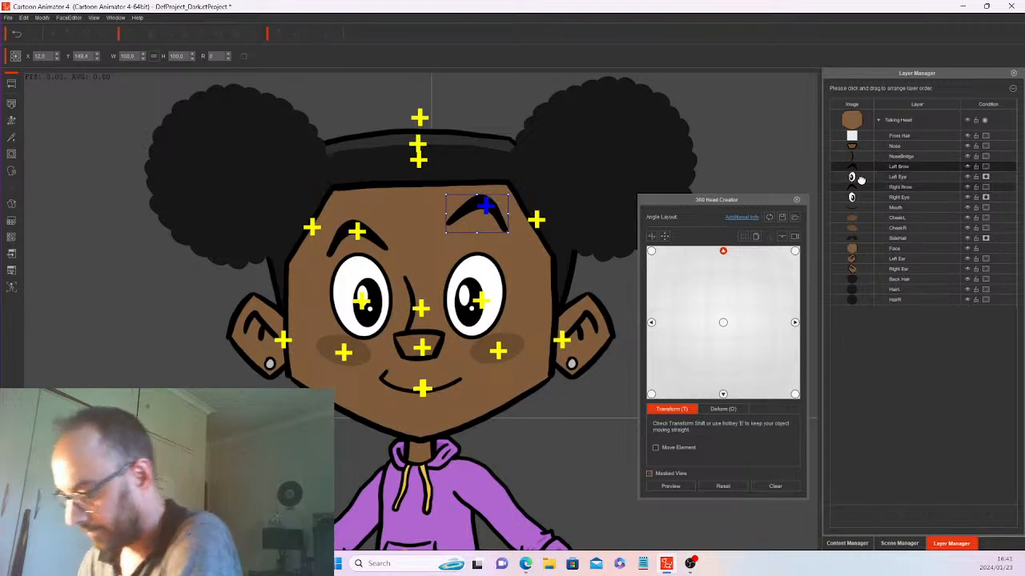
left_click(356, 231)
left_click_drag(367, 232, 372, 201)
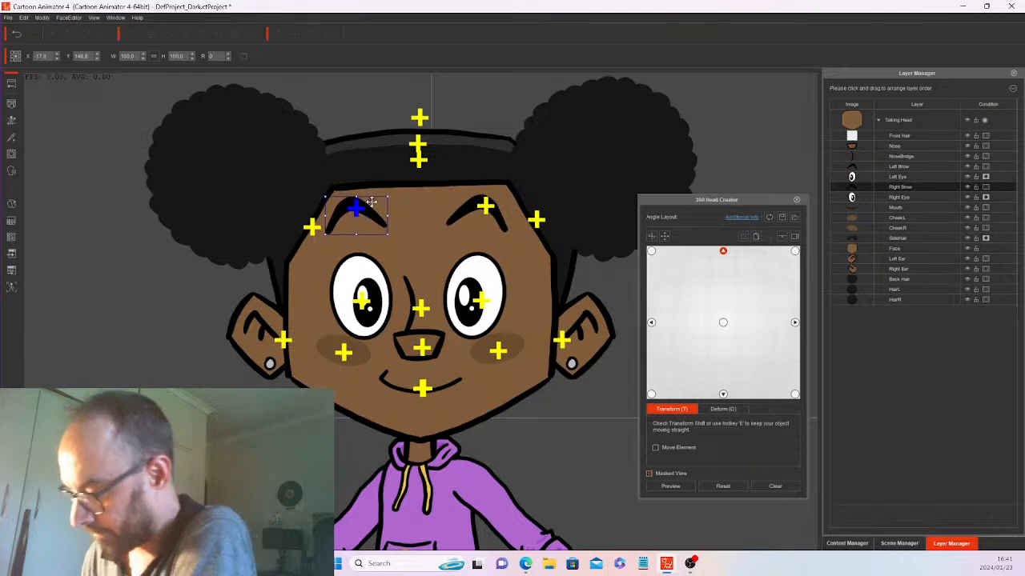
Set the Right Eye's height to 85 and move it up toward its brow for the upward angle.
left_click(872, 176)
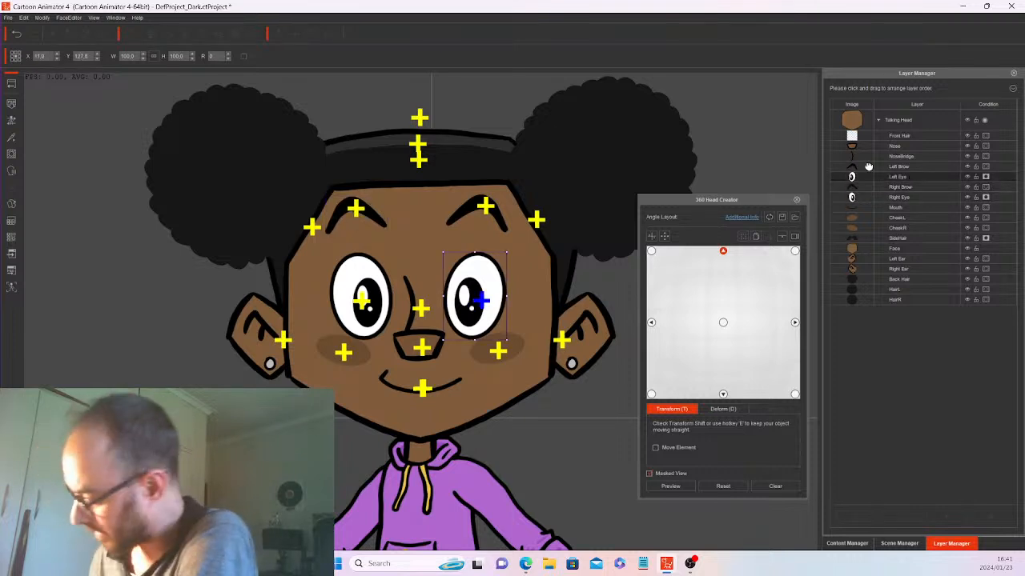
left_click(901, 197)
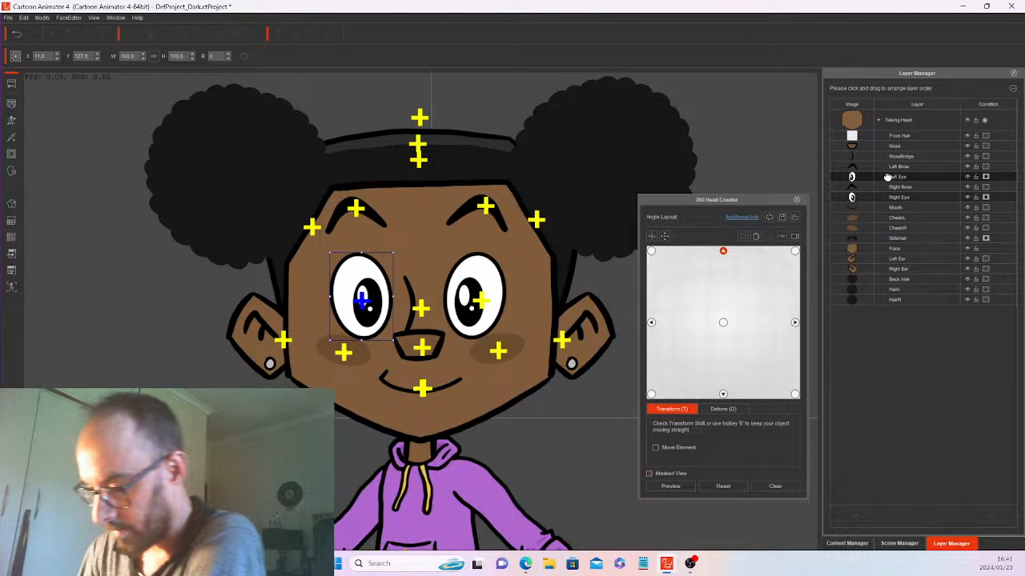
left_click(181, 55)
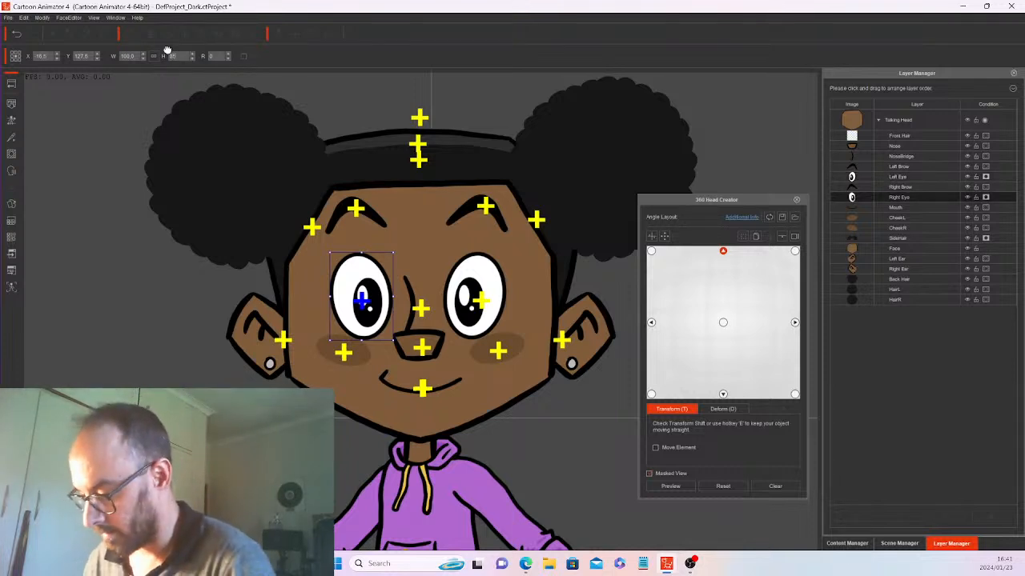
type("85")
key("Return")
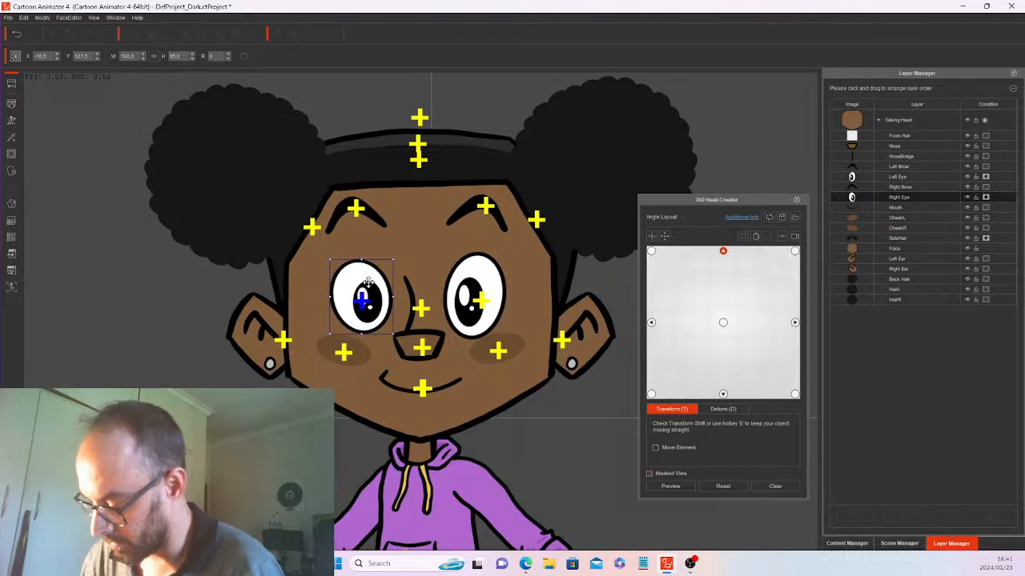
left_click_drag(368, 282, 366, 253)
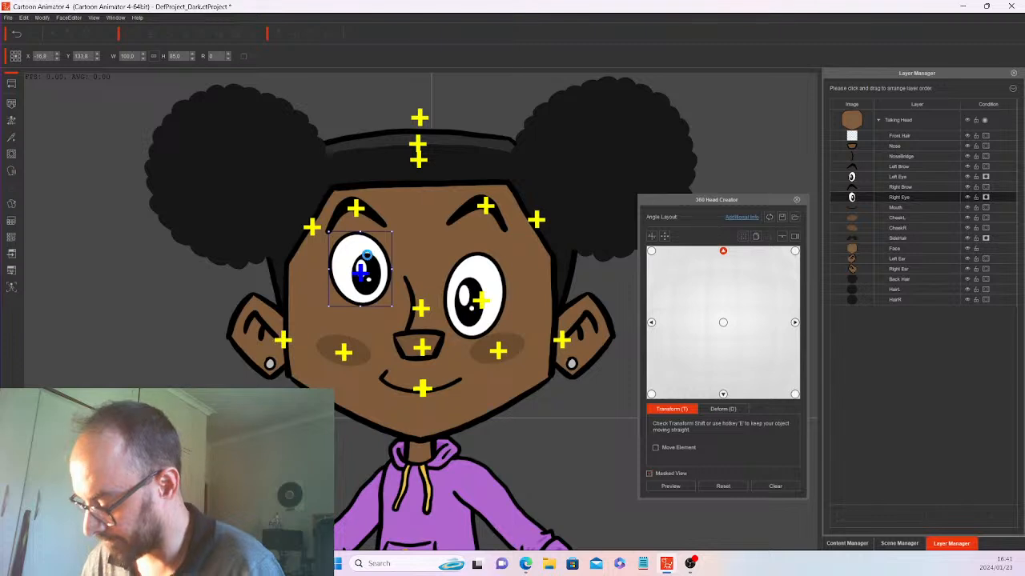
Set the Left Eye's height to 85 and raise it level with the right eye.
left_click(897, 177)
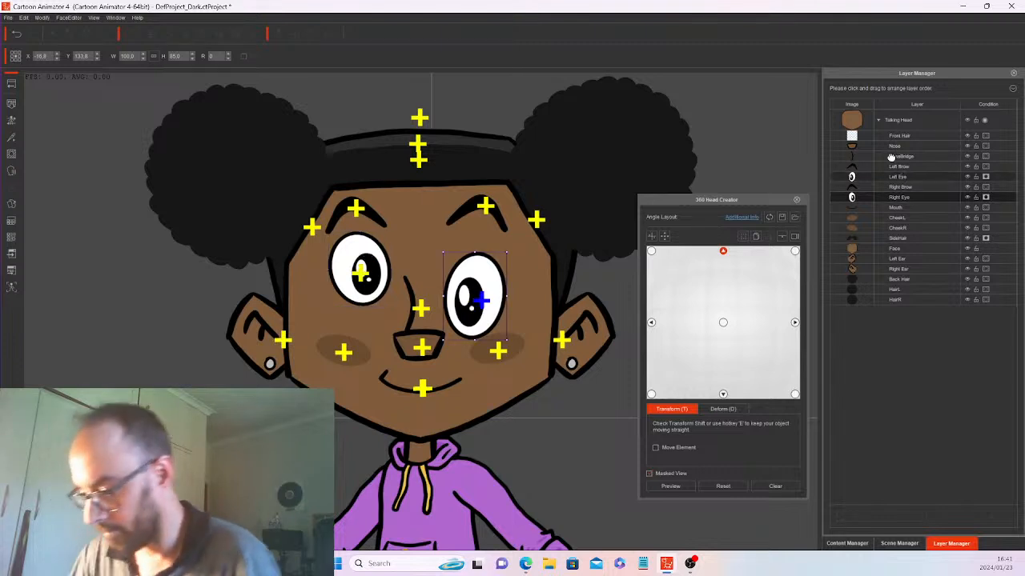
left_click(187, 56)
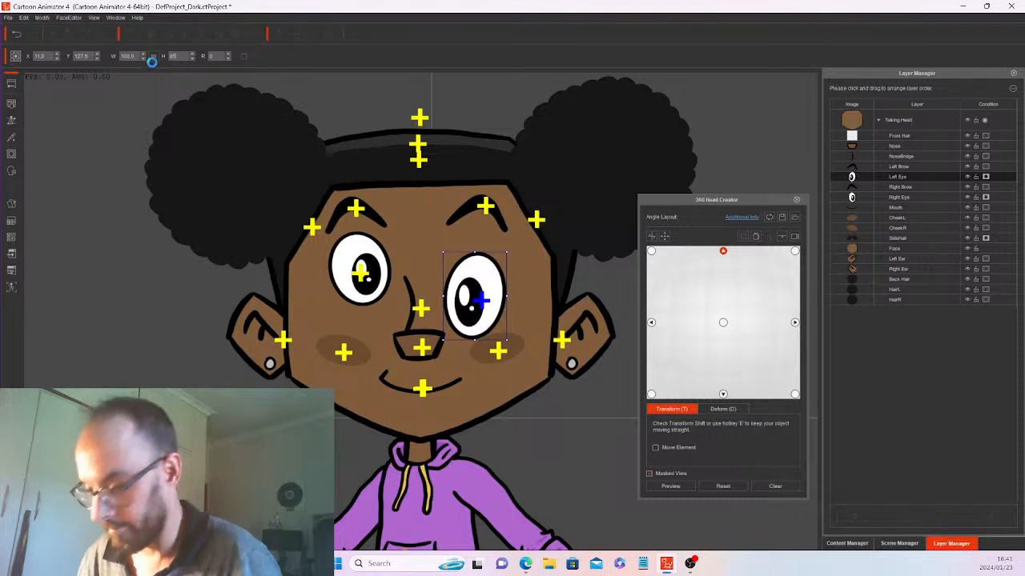
key("Return")
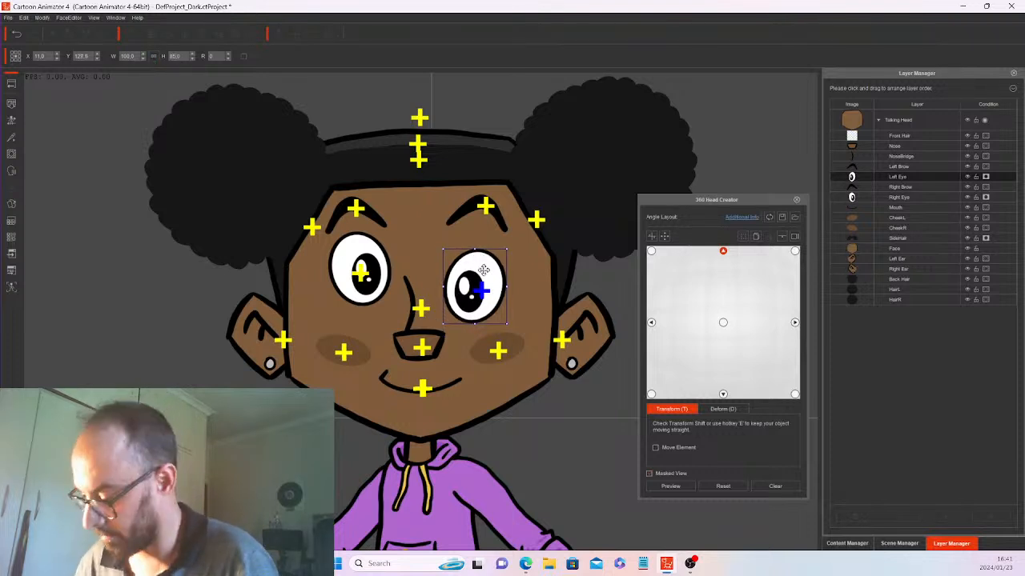
left_click_drag(483, 270, 484, 255)
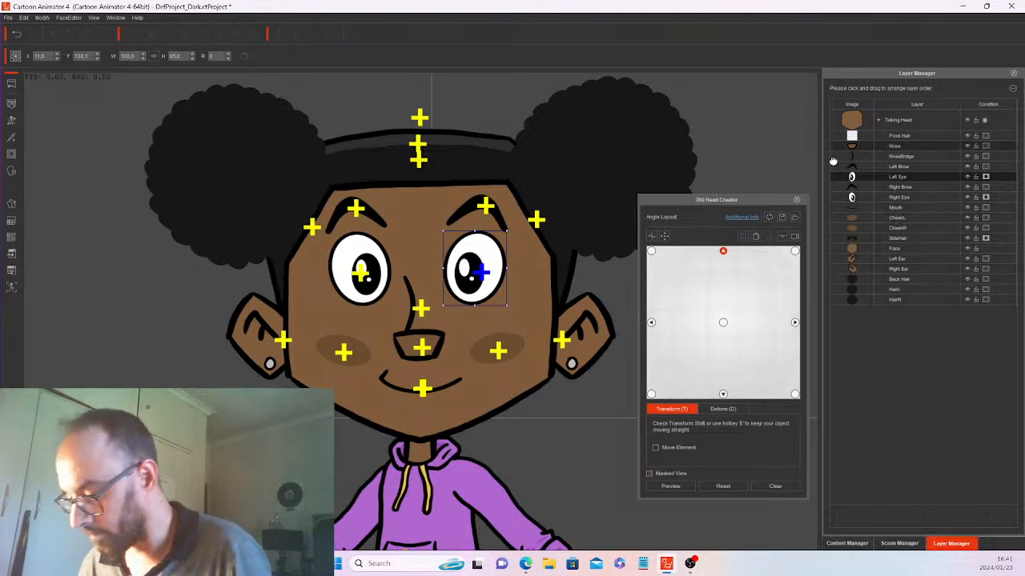
Raise the Nose to between the lower edges of the eyes and move the NoseBridge up above it.
left_click(429, 348)
left_click_drag(430, 348, 427, 294)
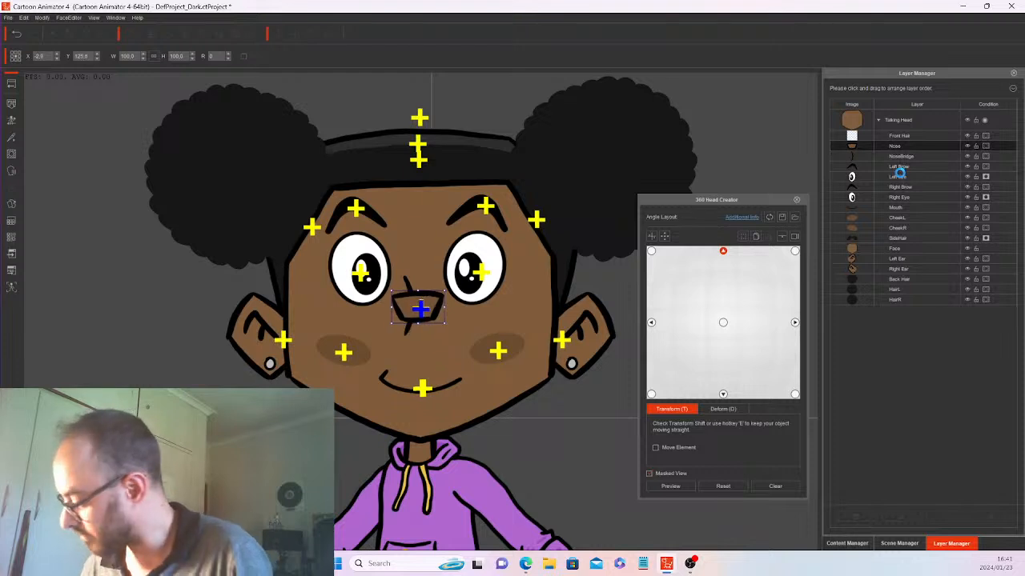
left_click(413, 280)
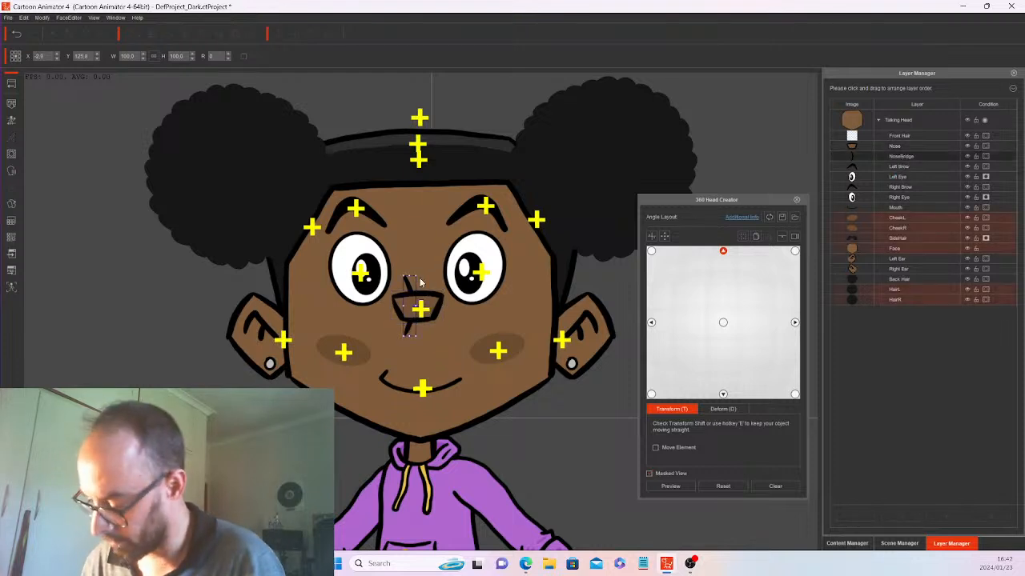
left_click_drag(410, 279, 409, 250)
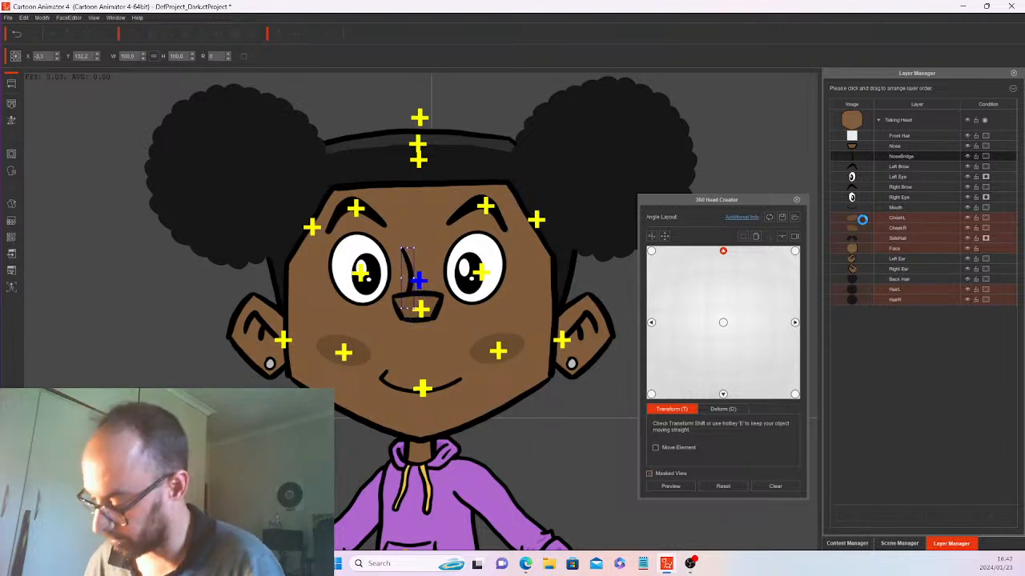
Raise CheekL and CheekR to just under the eyes and move the Mouth up closer to the nose.
left_click(523, 341)
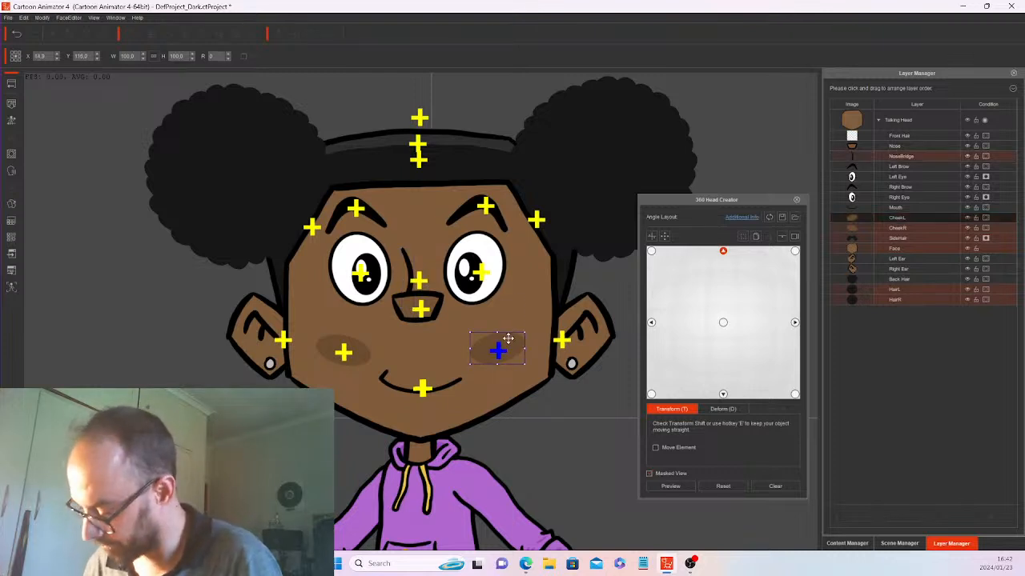
left_click_drag(509, 339, 508, 299)
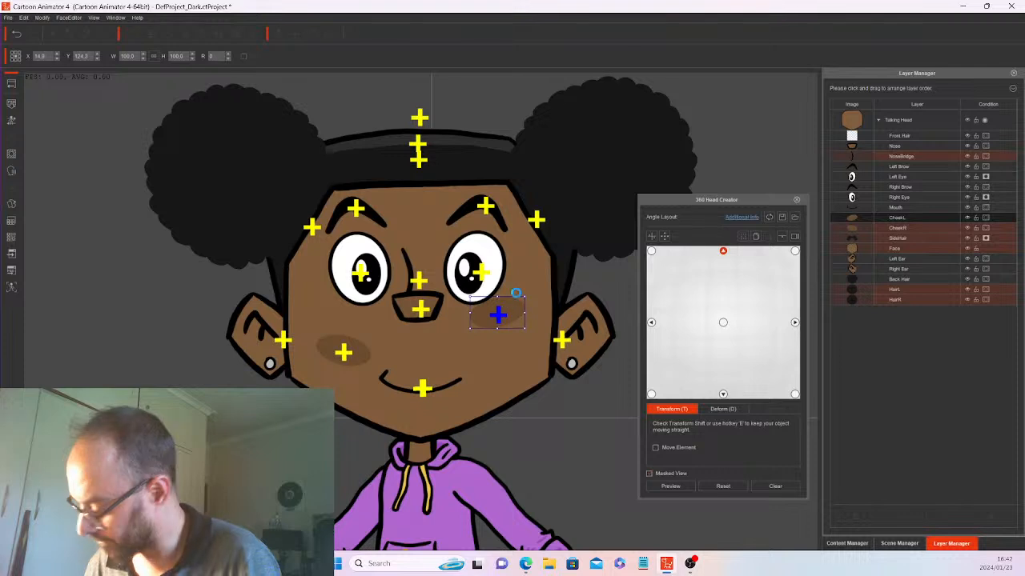
left_click(903, 228)
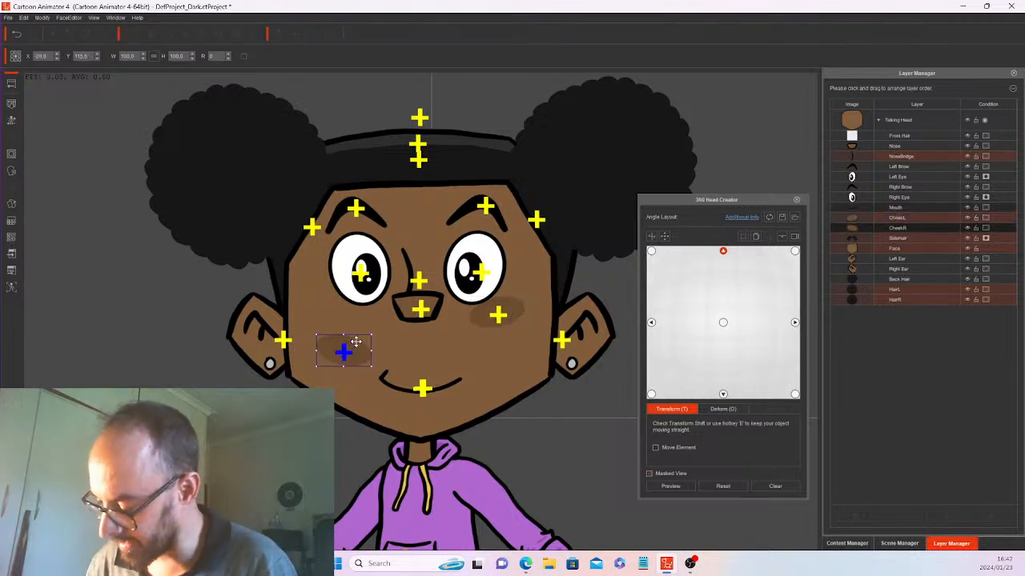
left_click_drag(356, 342, 354, 309)
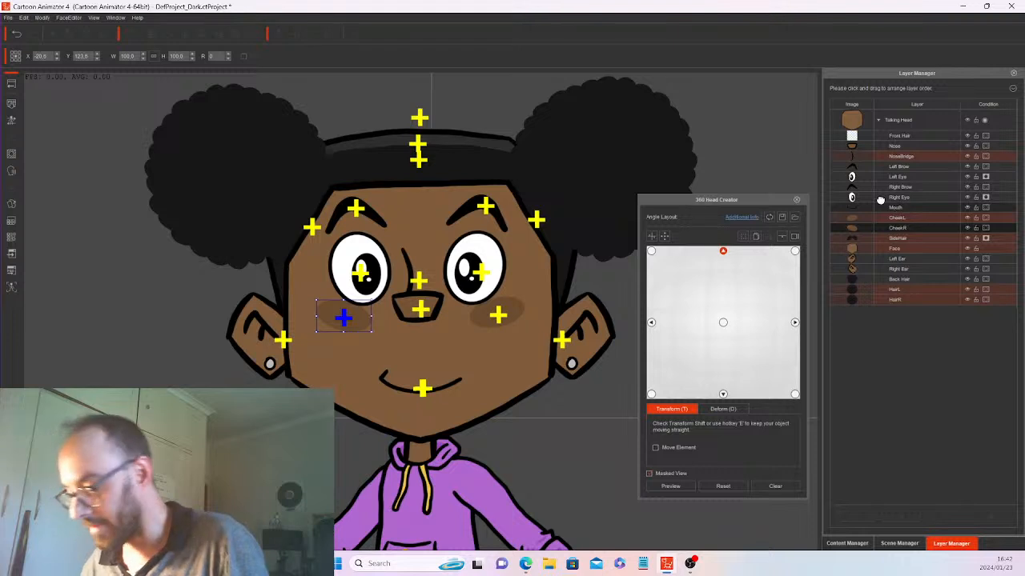
left_click(421, 382)
left_click_drag(440, 376, 439, 341)
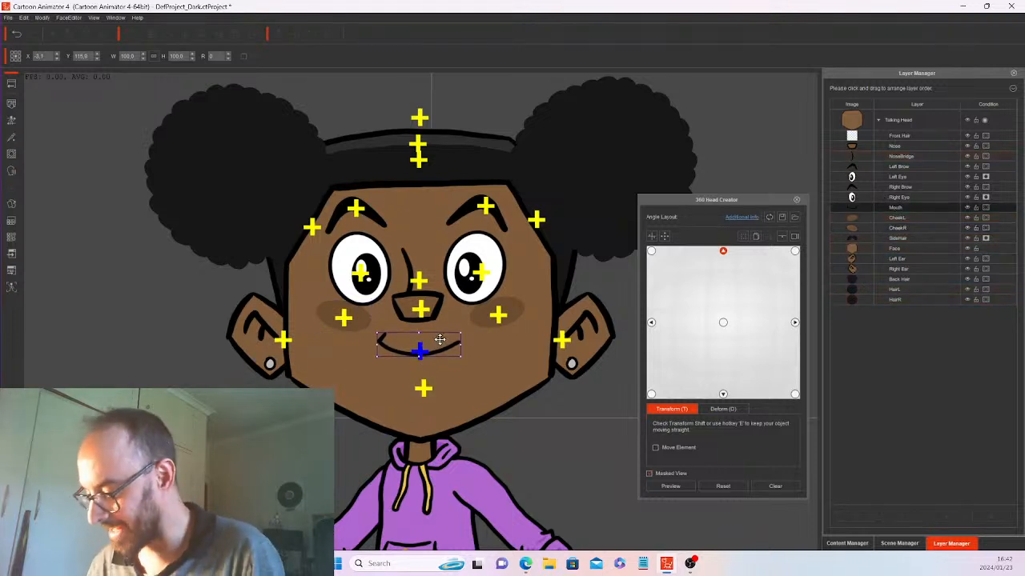
Rotate the Left Ear to about 12 degrees and lower it along the face edge for the upward angle.
left_click(875, 258)
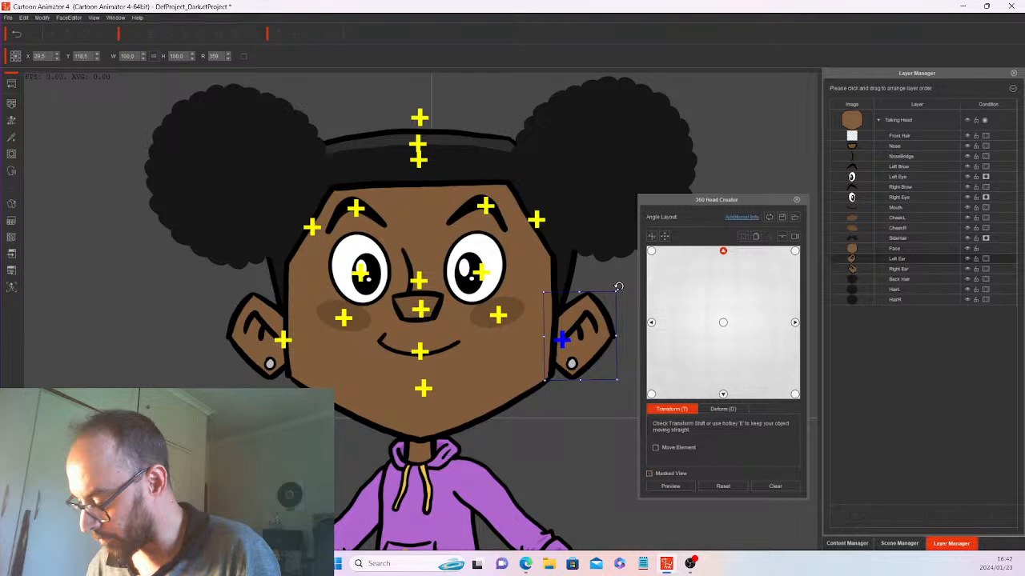
left_click_drag(619, 286, 627, 302)
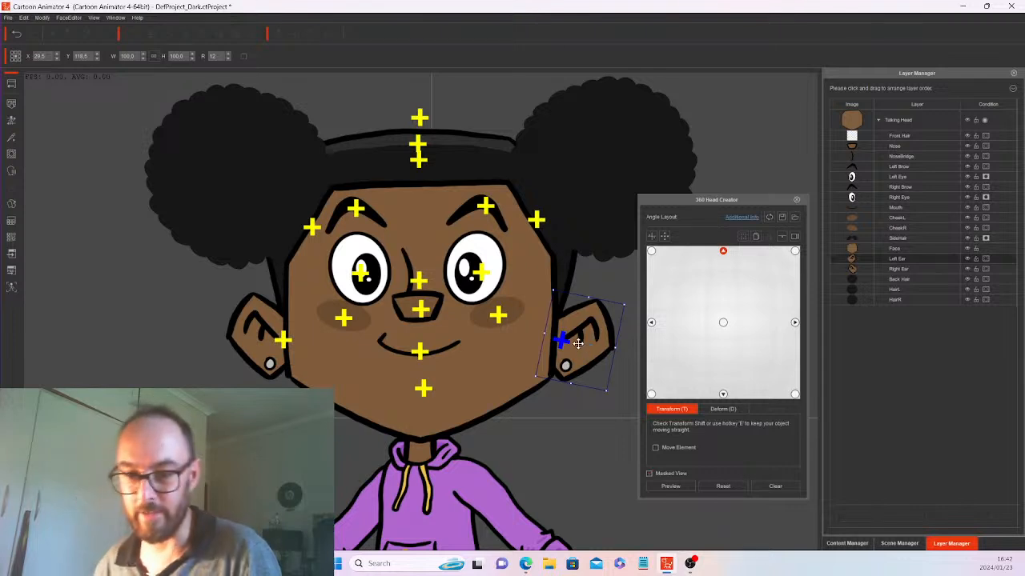
key("Down")
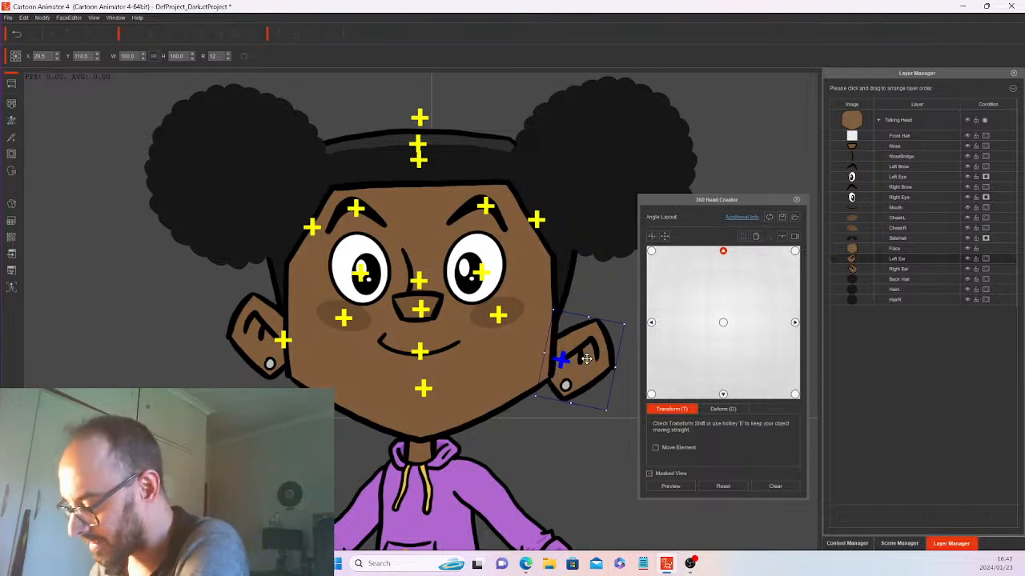
left_click_drag(586, 360, 585, 362)
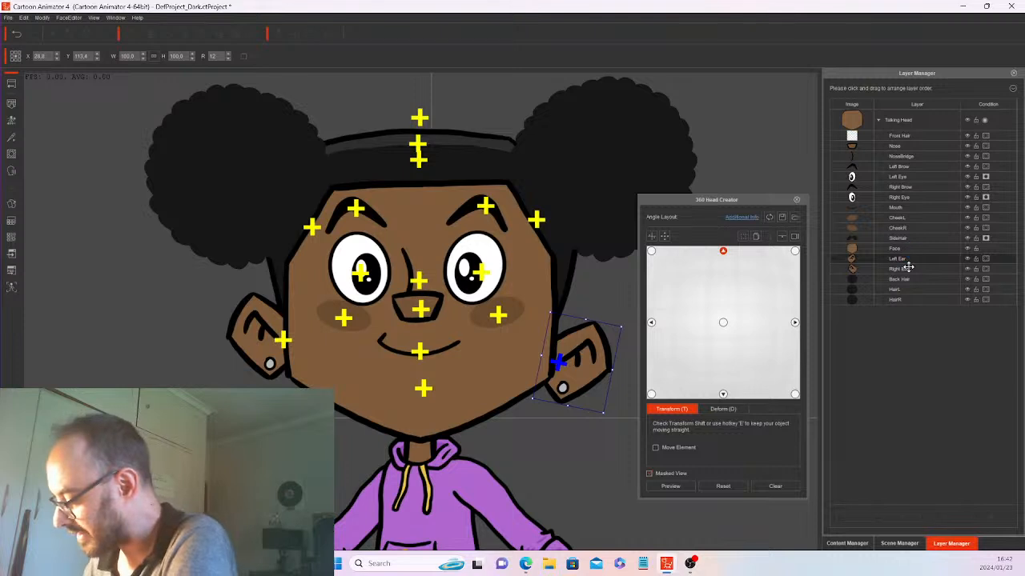
Rotate the Right Ear to about 344 degrees and lower it roughly level with the left ear.
left_click(905, 258)
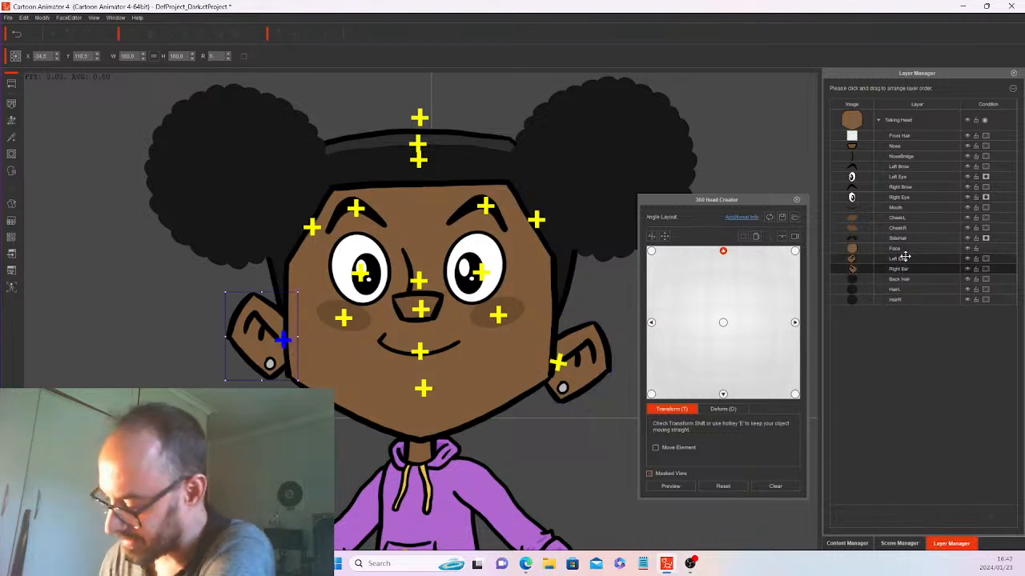
left_click_drag(302, 291, 288, 288)
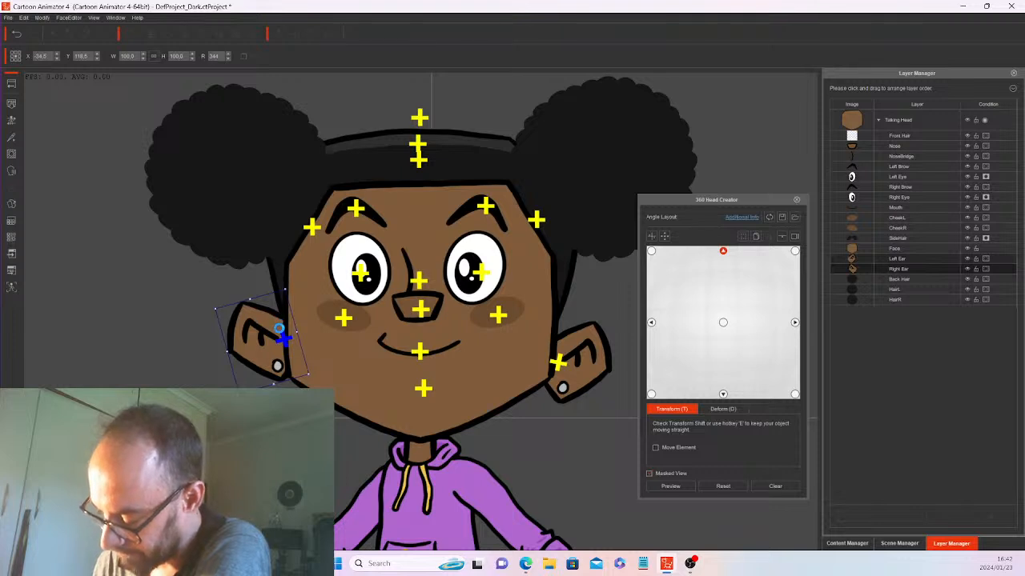
left_click_drag(273, 305, 276, 321)
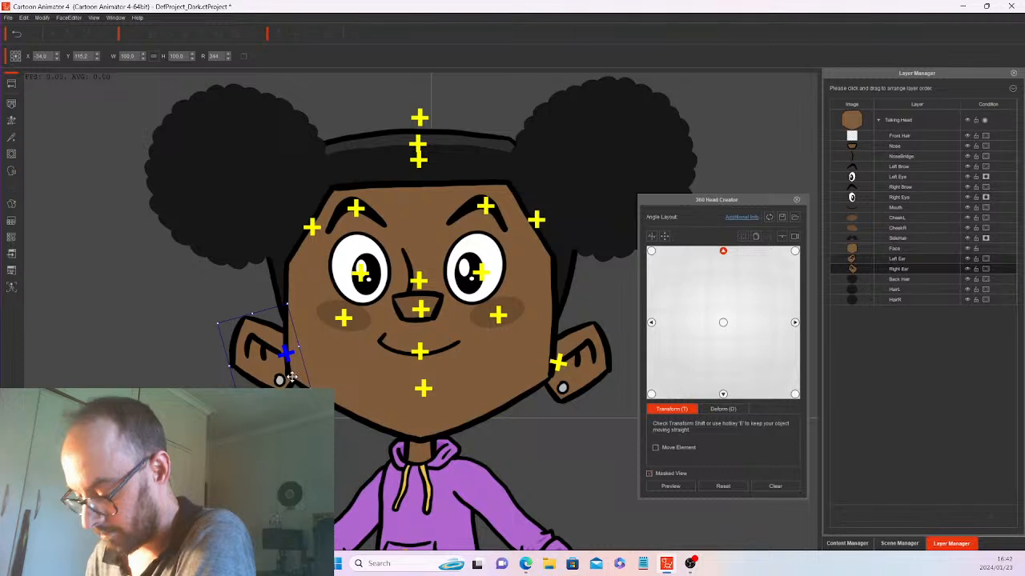
left_click_drag(291, 378, 293, 381)
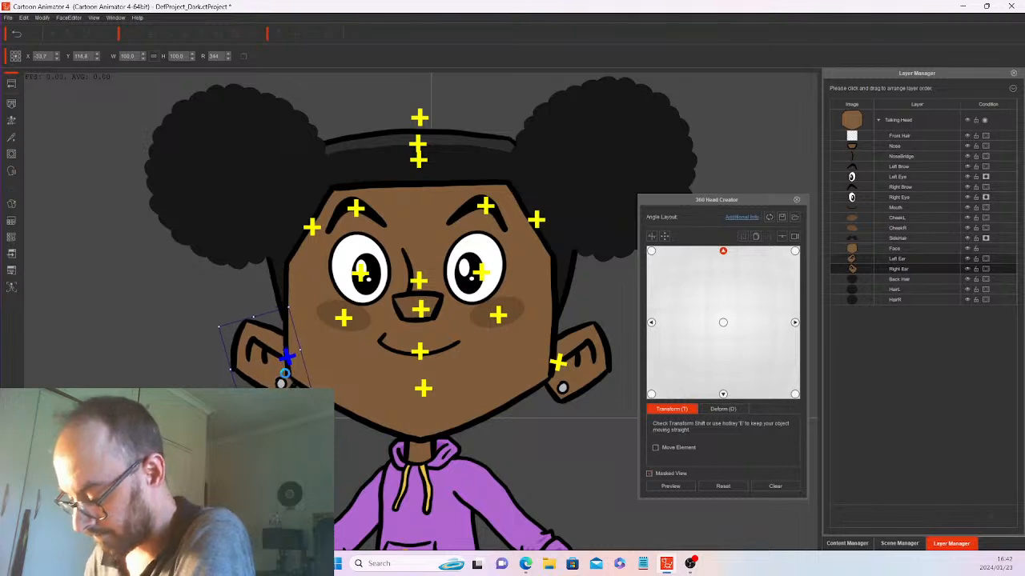
Preview the head turning with the upward angle, exit the preview and close the 360 Head Creator.
left_click(671, 487)
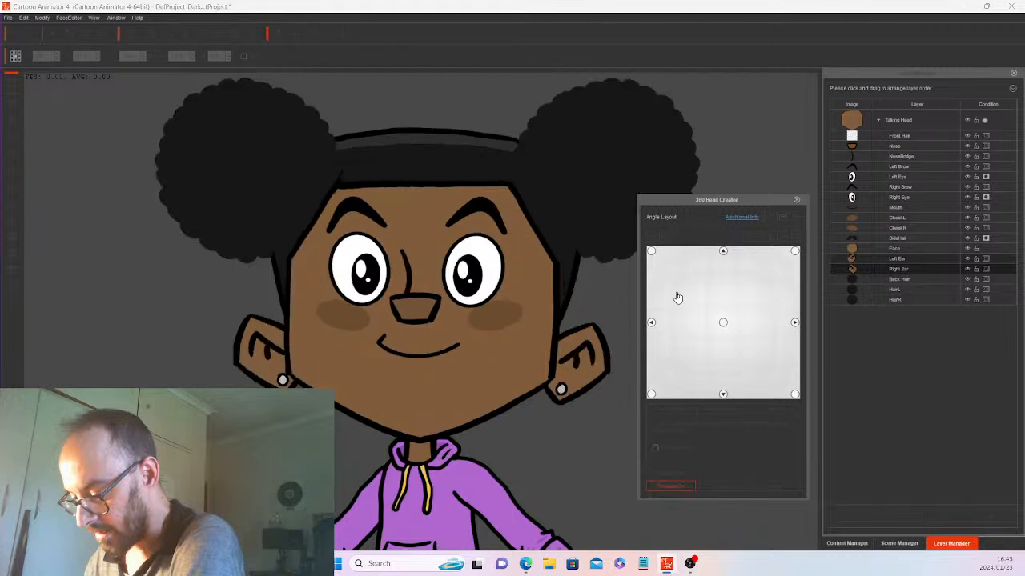
left_click(674, 488)
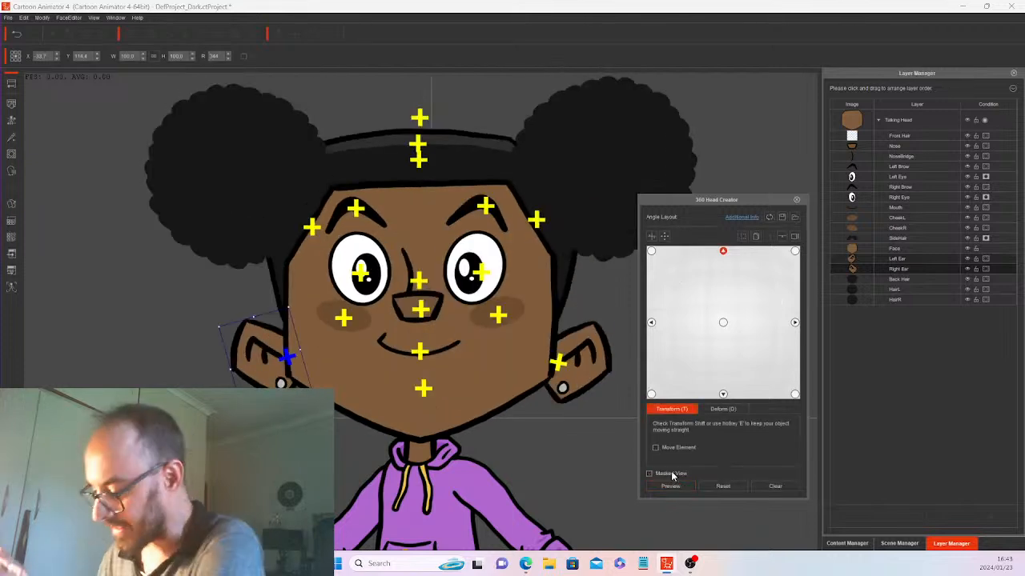
left_click(796, 199)
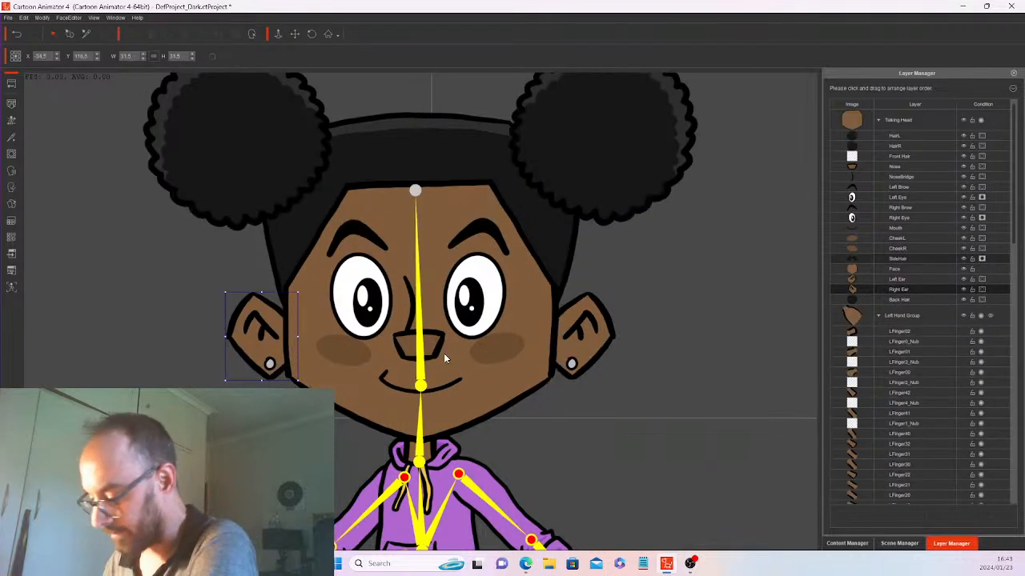
Open the Sprite Editor, select the Mouth part and switch to its Left angle view.
left_click(12, 206)
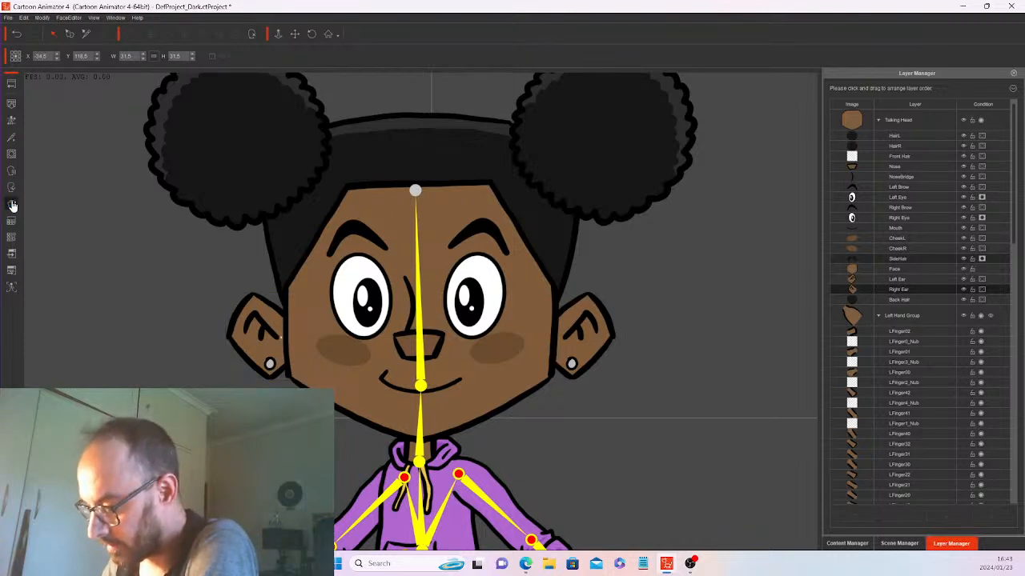
left_click(12, 205)
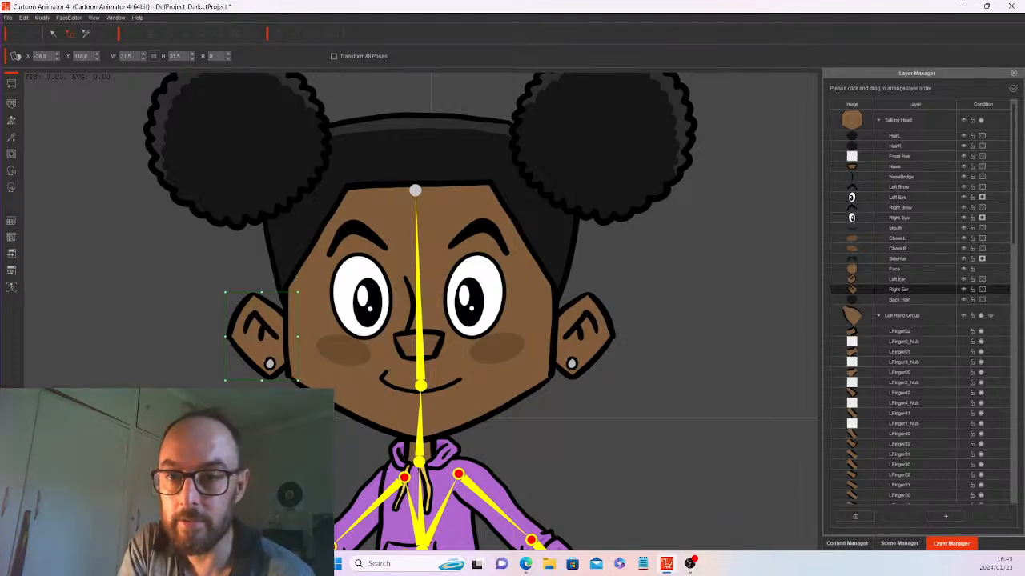
left_click_drag(2, 184, 784, 171)
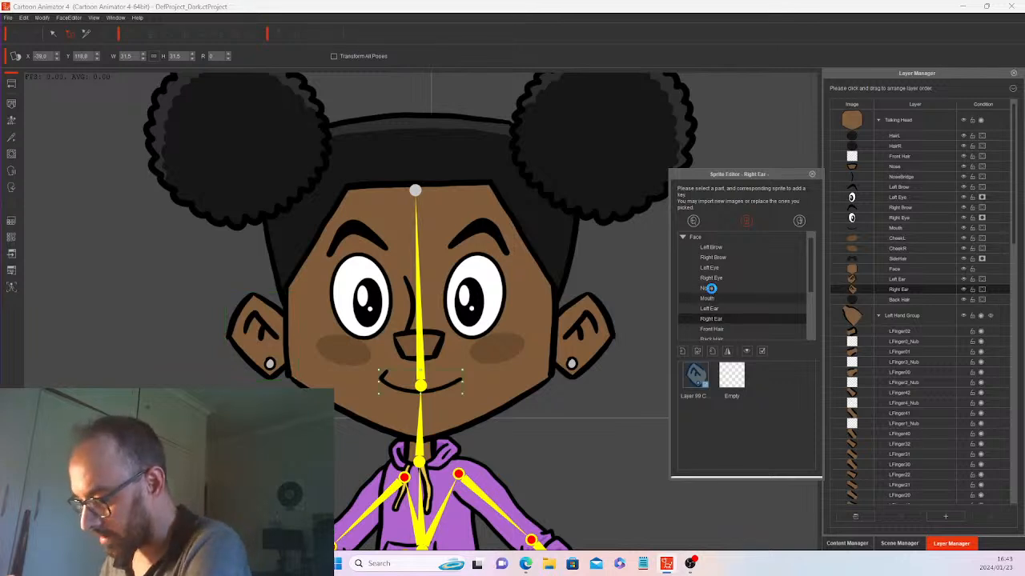
left_click(711, 295)
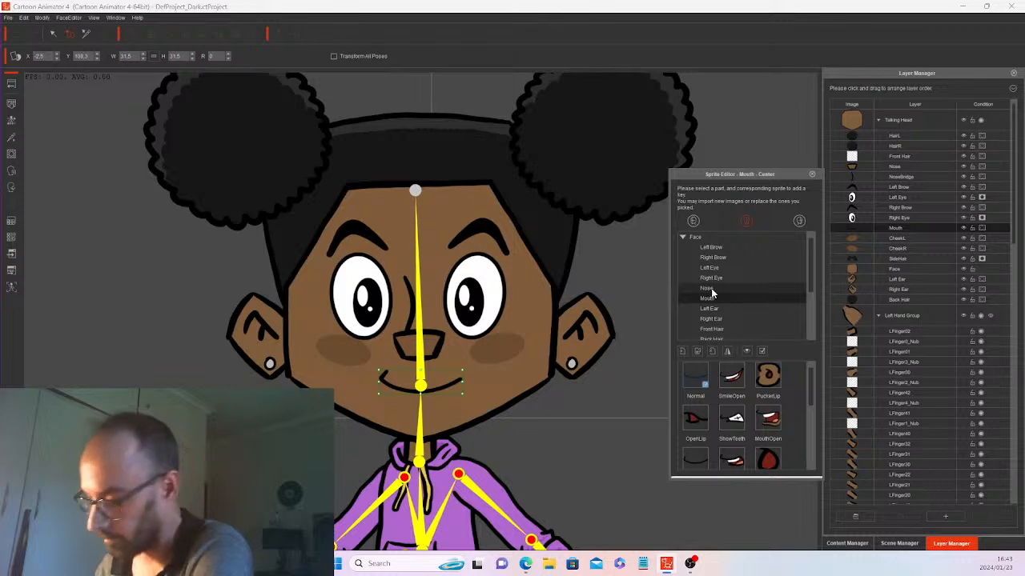
left_click(800, 219)
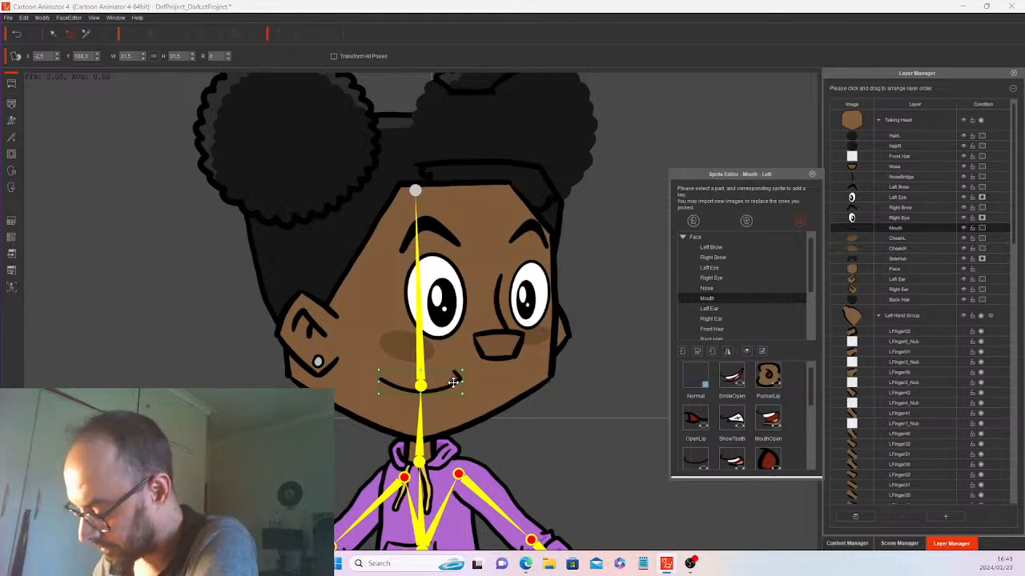
Shift the Normal mouth below the nose to about X 4, then mirror the SmileOpen mouth horizontally and move it to about X 3.
left_click_drag(453, 383, 481, 385)
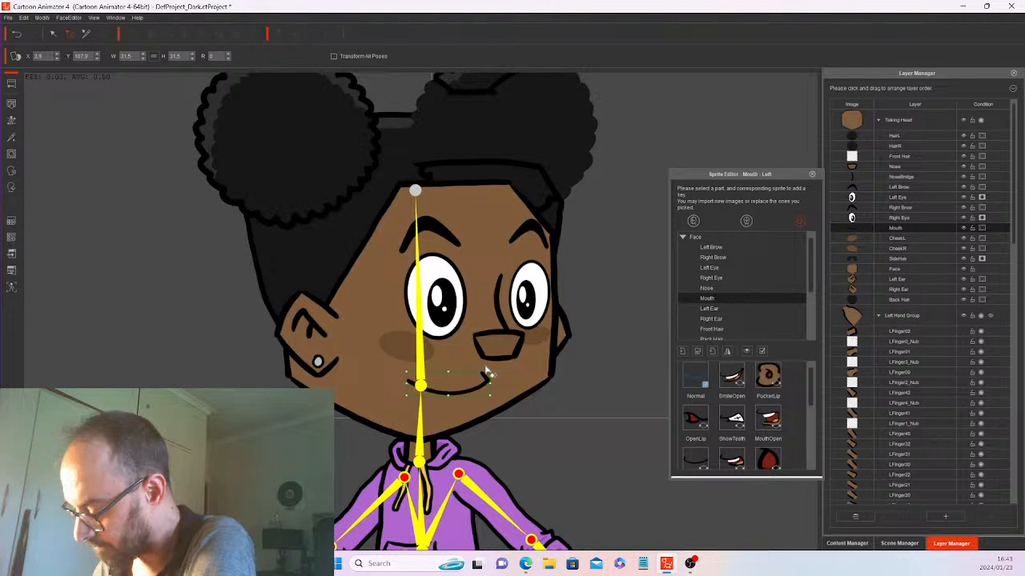
left_click(734, 377)
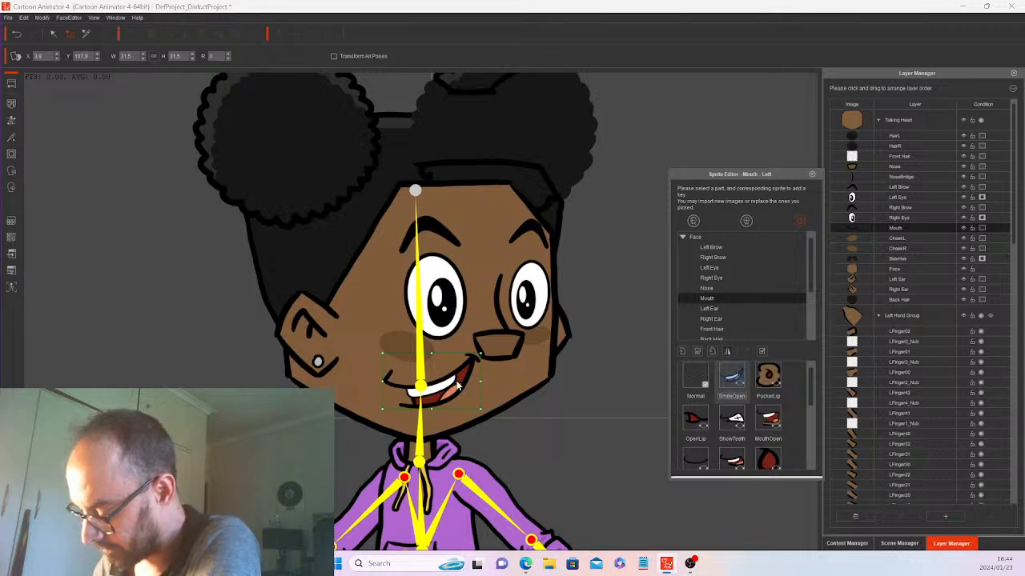
key("ctrl+z")
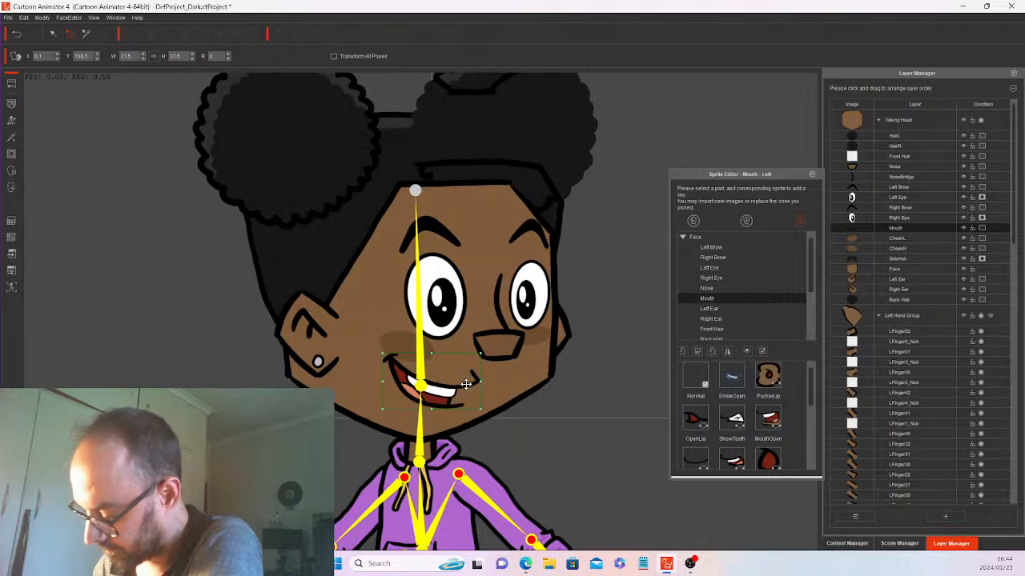
left_click_drag(466, 384, 475, 384)
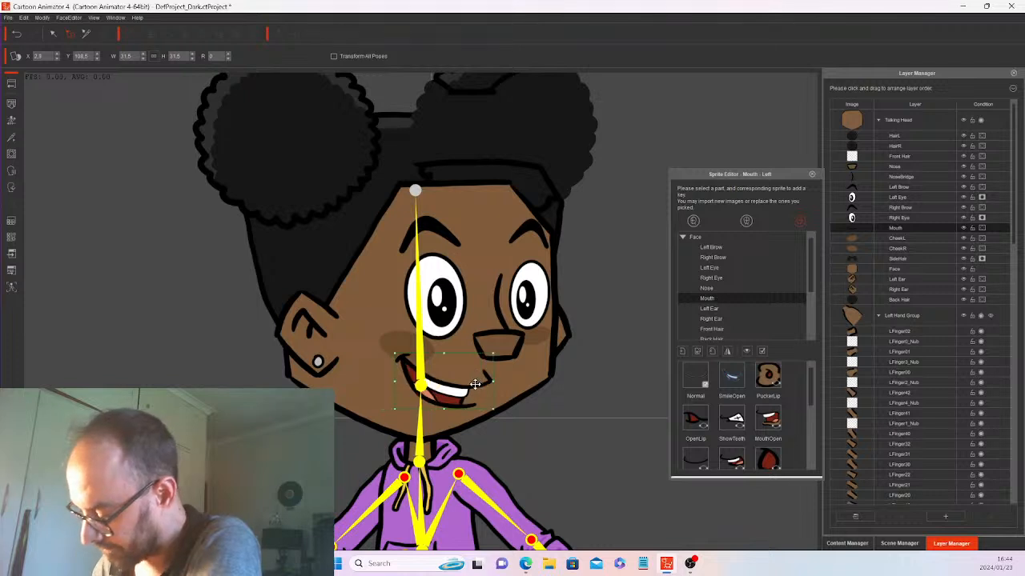
Compare the PuckerLip mouth with its Right angle, then mirror it in the Left angle and move it below the nose, about X 6.
left_click(768, 376)
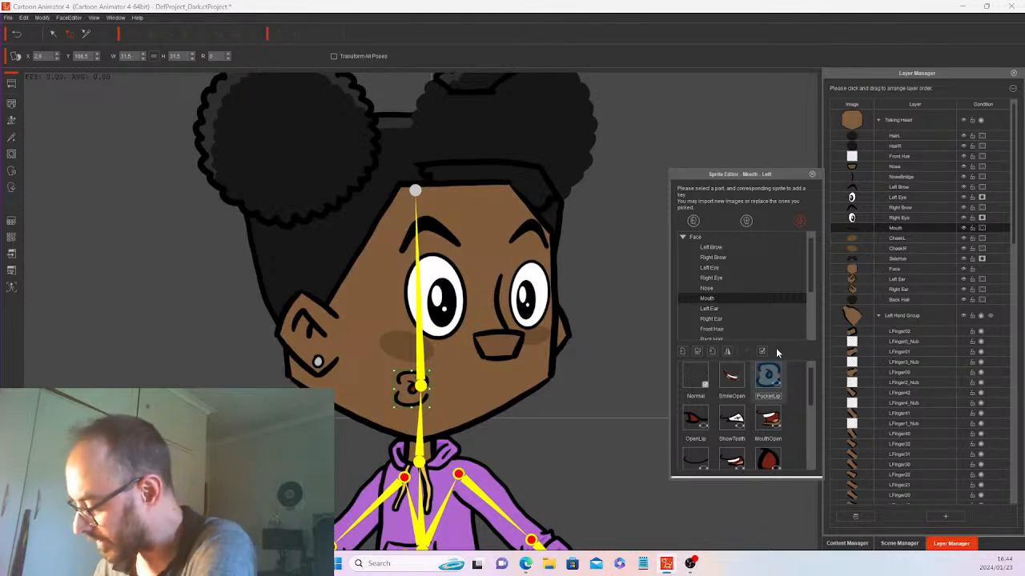
left_click(693, 218)
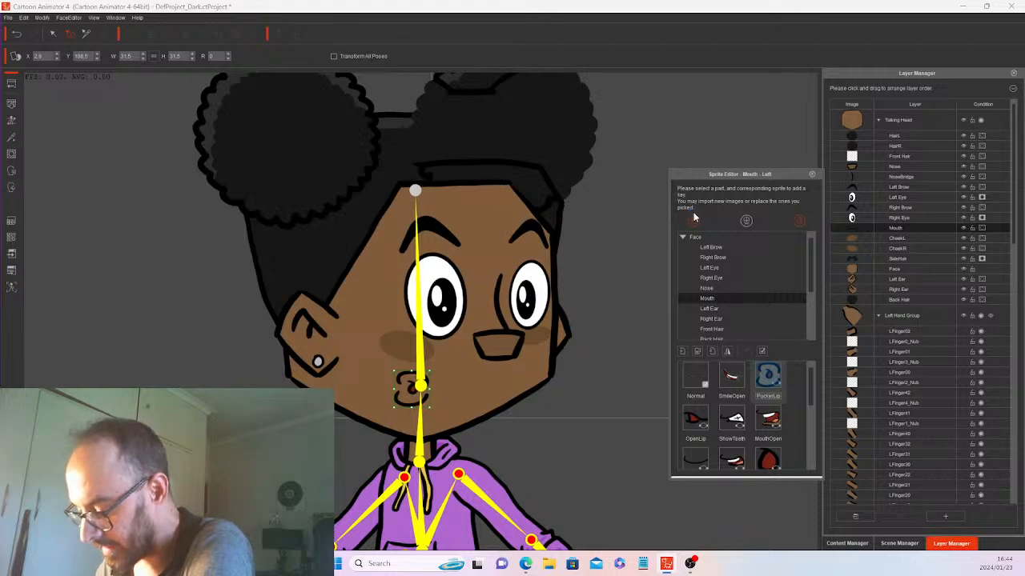
left_click(694, 217)
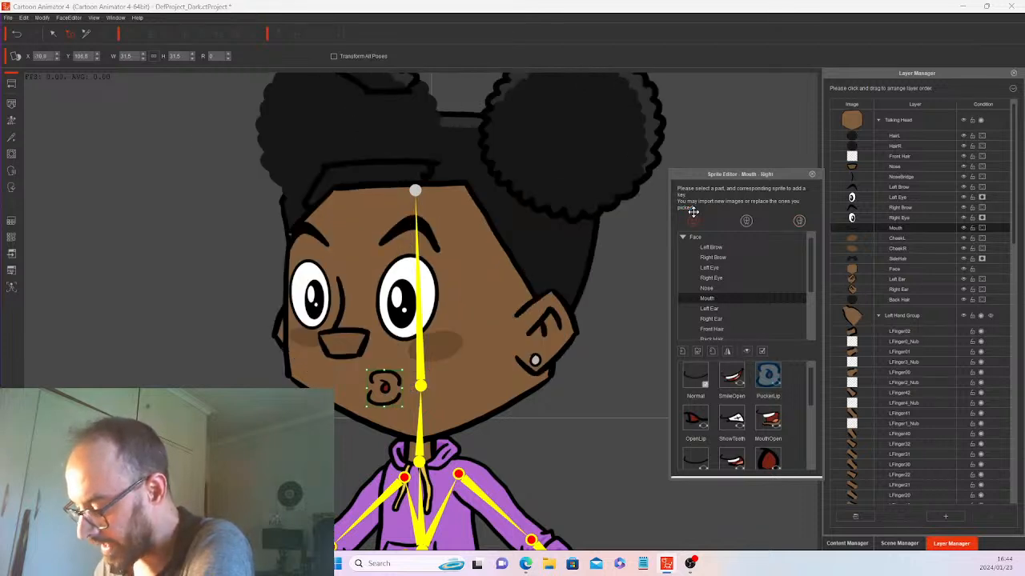
left_click(727, 352)
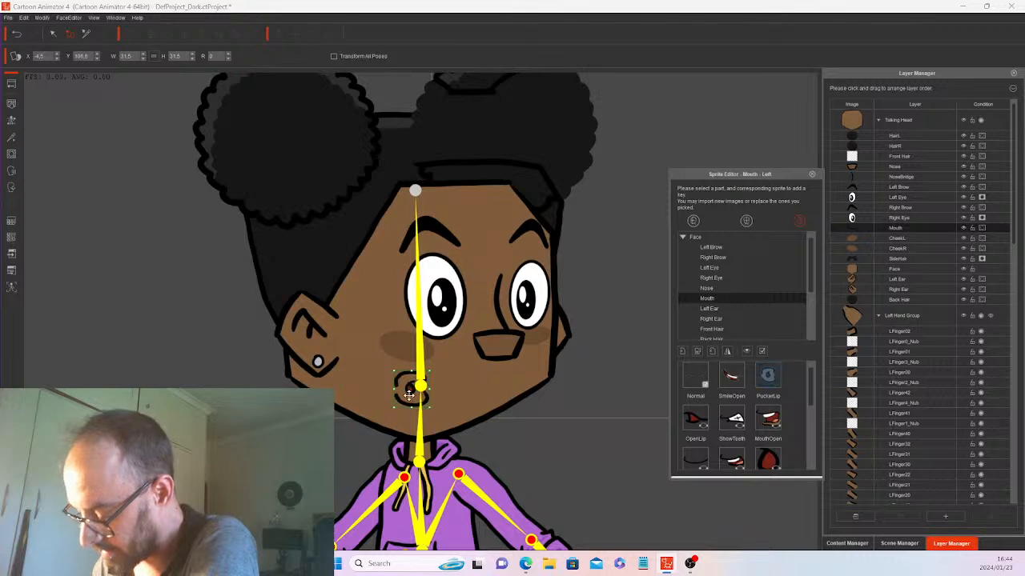
left_click_drag(408, 393, 454, 396)
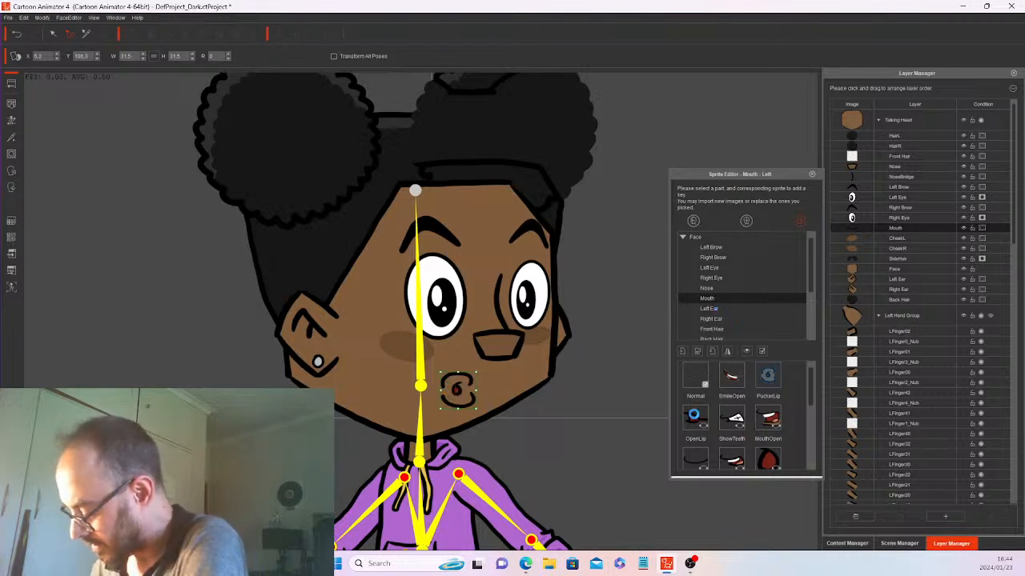
Mirror the OpenLip and ShowTeeth mouths horizontally, moving them toward the nose to about X 6 and X 2.5.
left_click(701, 409)
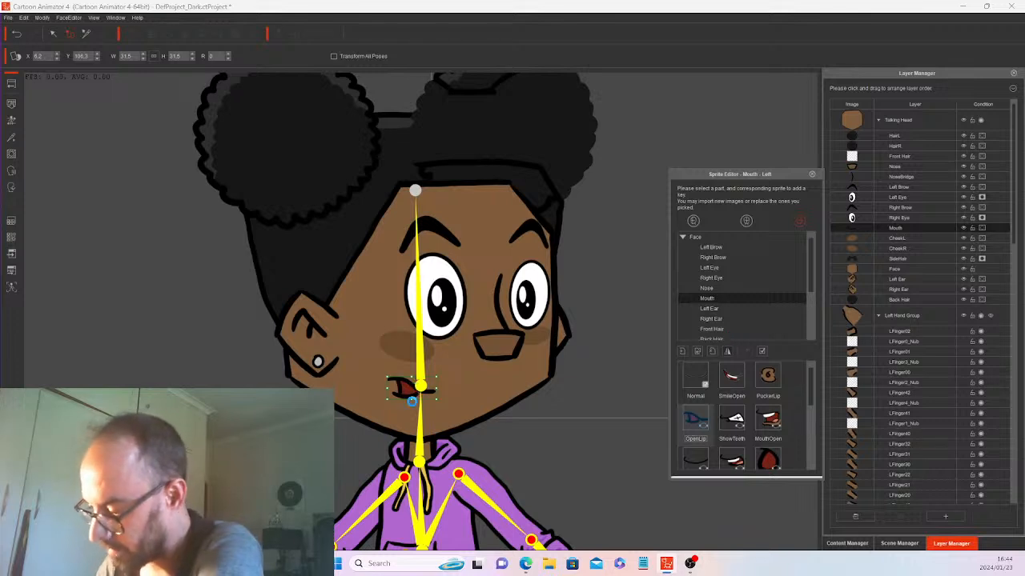
key("ctrl+z")
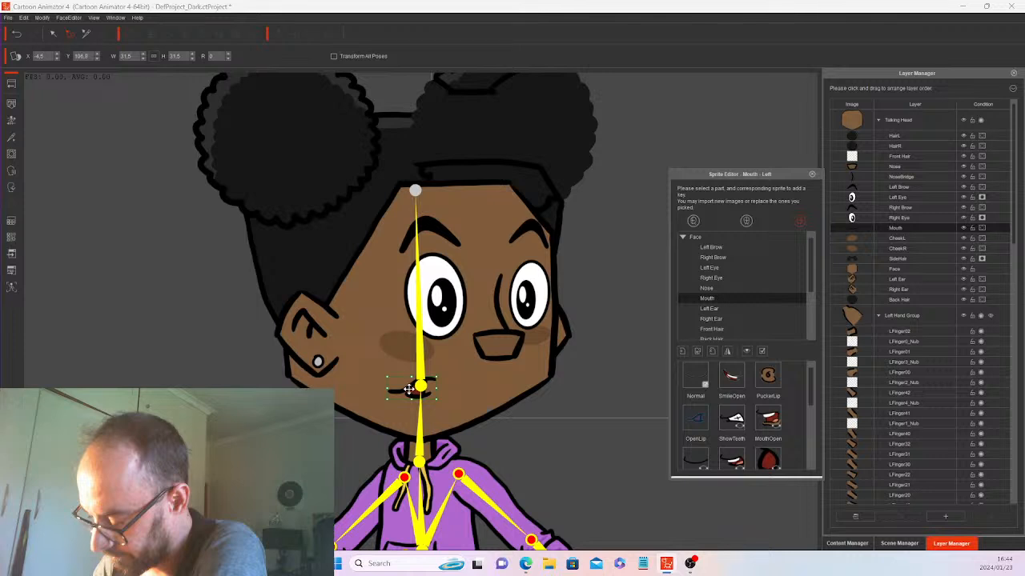
left_click_drag(408, 390, 454, 388)
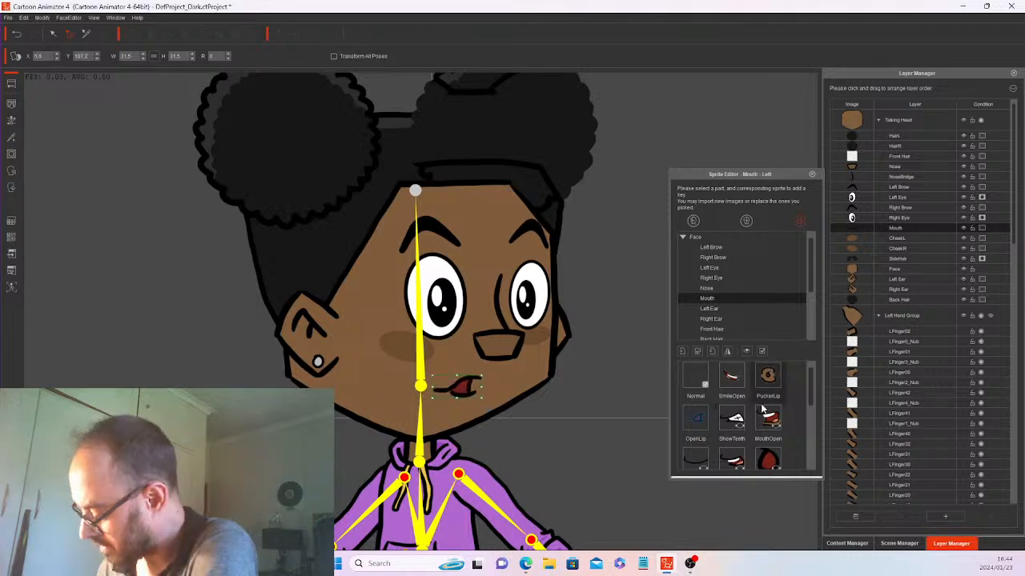
left_click(734, 404)
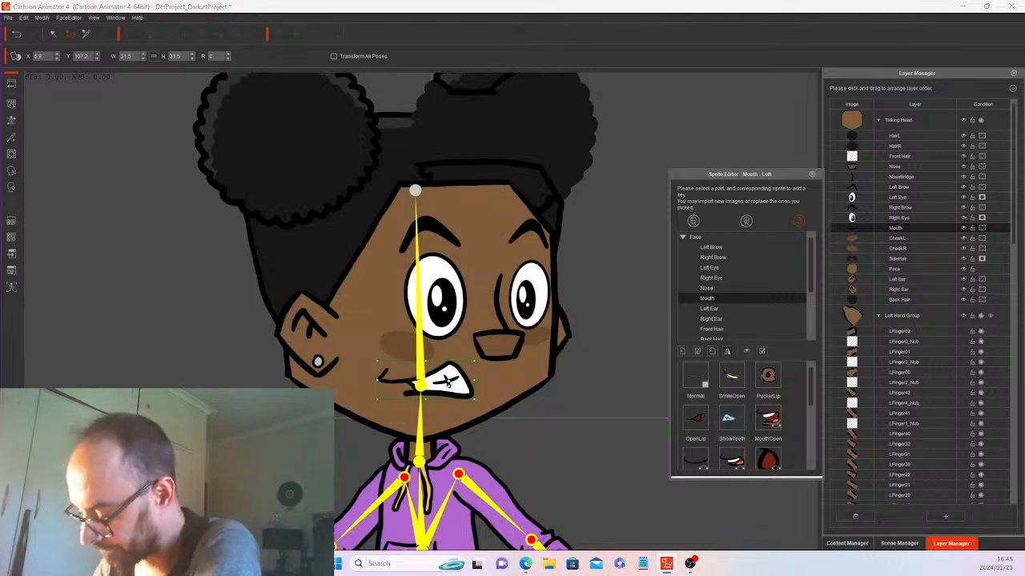
left_click_drag(446, 385, 461, 386)
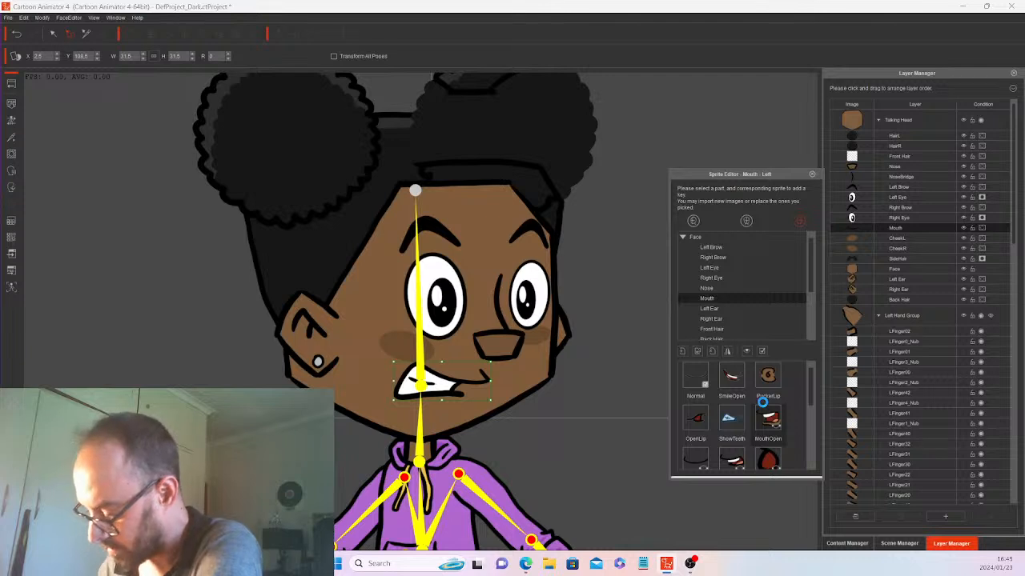
Mirror the MouthOpen sprite horizontally and shift it slightly toward the nose, to about X 3.
left_click(764, 409)
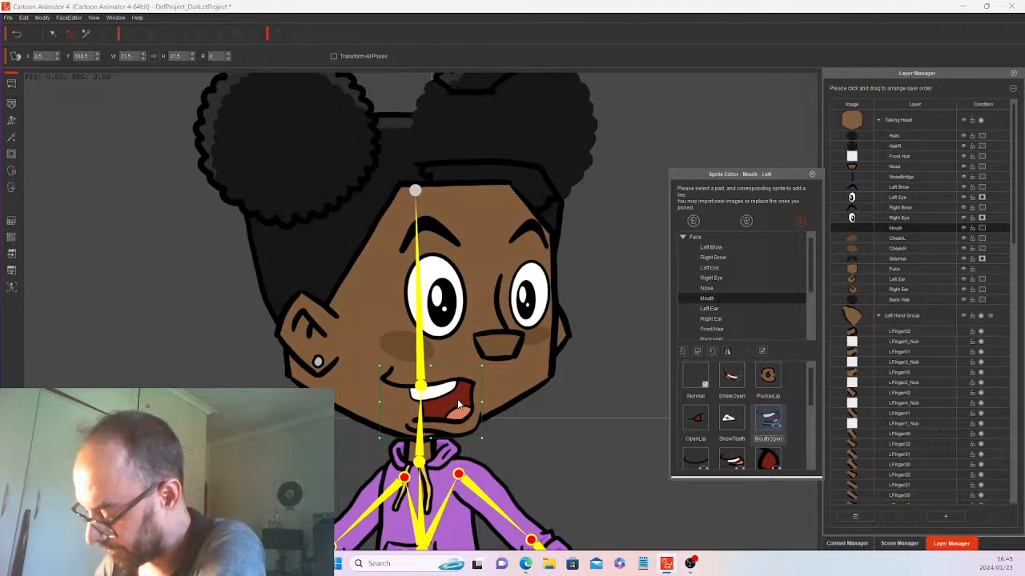
left_click(454, 397)
left_click_drag(454, 397, 467, 397)
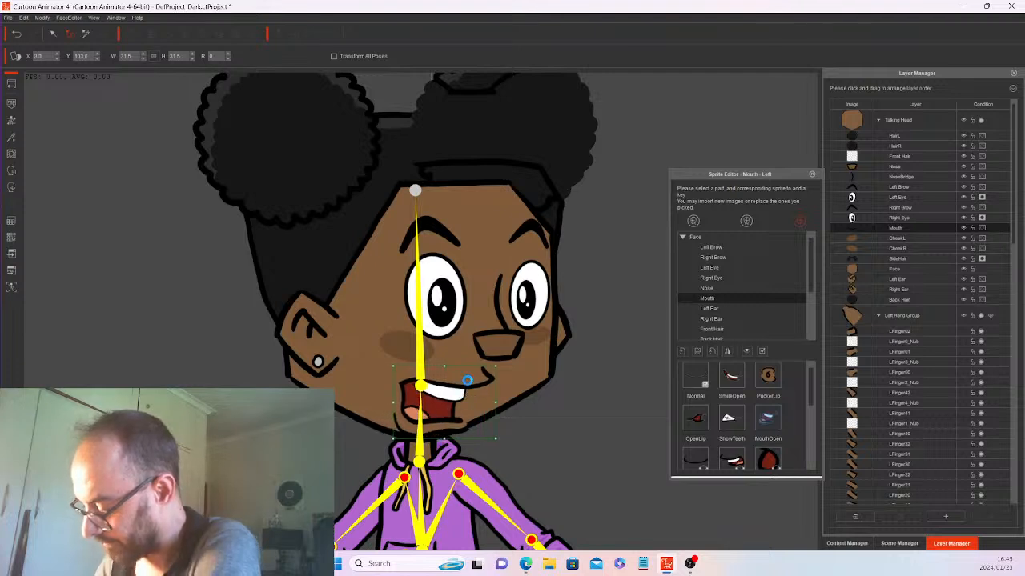
Mirror the second Normal mouth, the one listed before Ah_I, and move it below the nose to about X 3.5.
left_click_drag(810, 383, 810, 404)
left_click(700, 402)
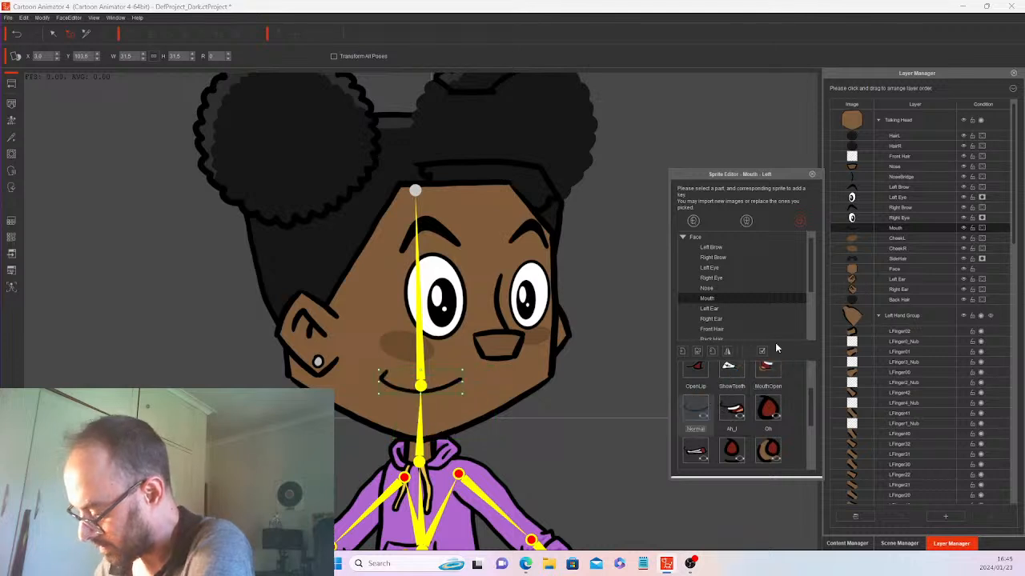
left_click(724, 350)
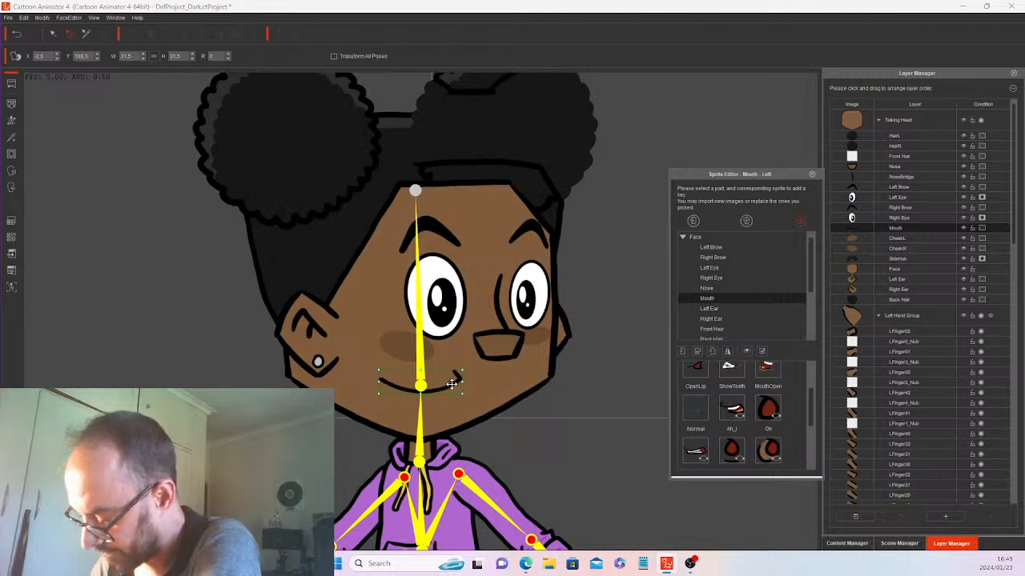
left_click_drag(455, 383, 476, 381)
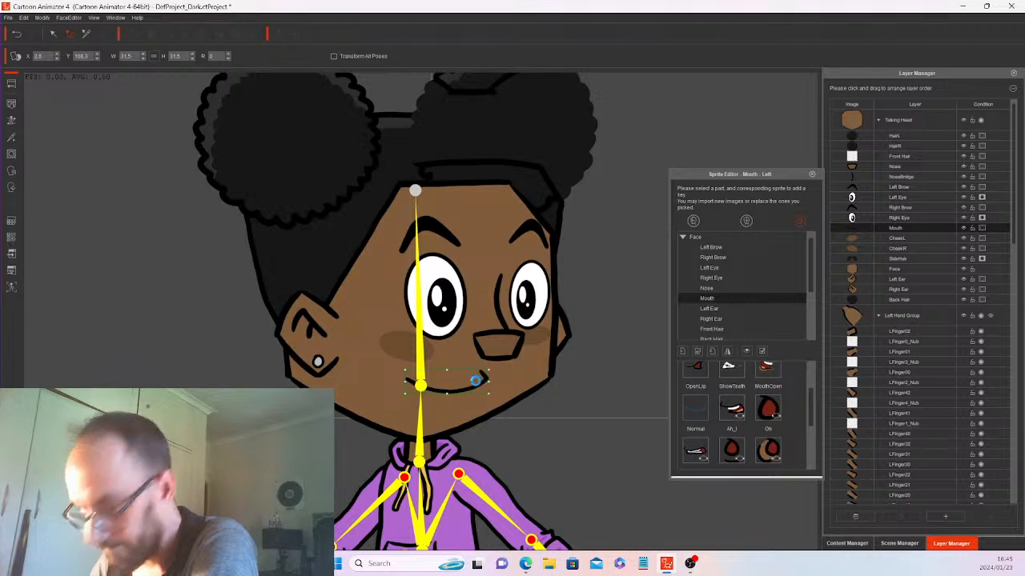
Mirror the Ah_I and Oh mouths horizontally and move them below the nose, to about X 4 and X 7.
left_click(735, 407)
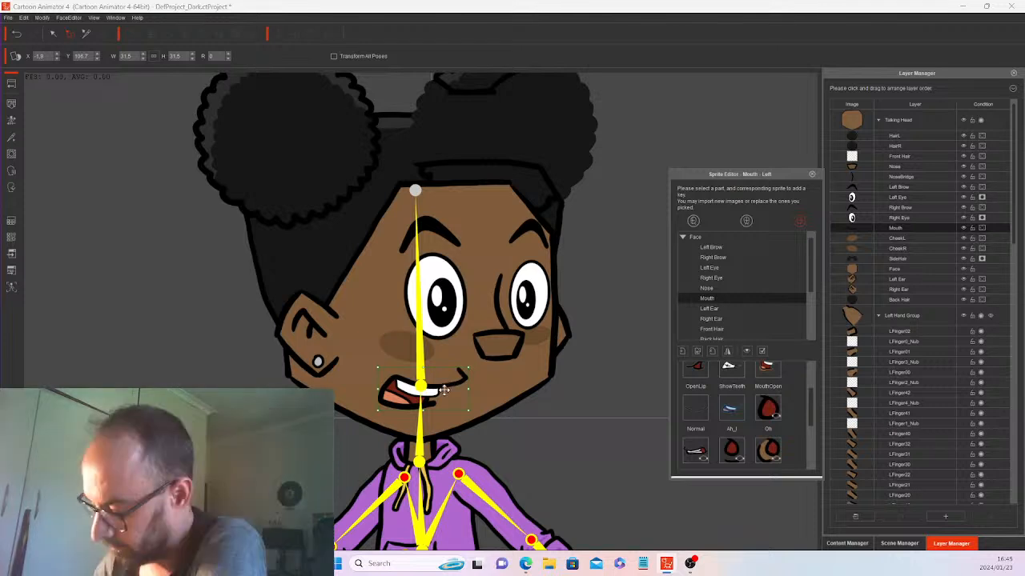
left_click_drag(444, 390, 471, 389)
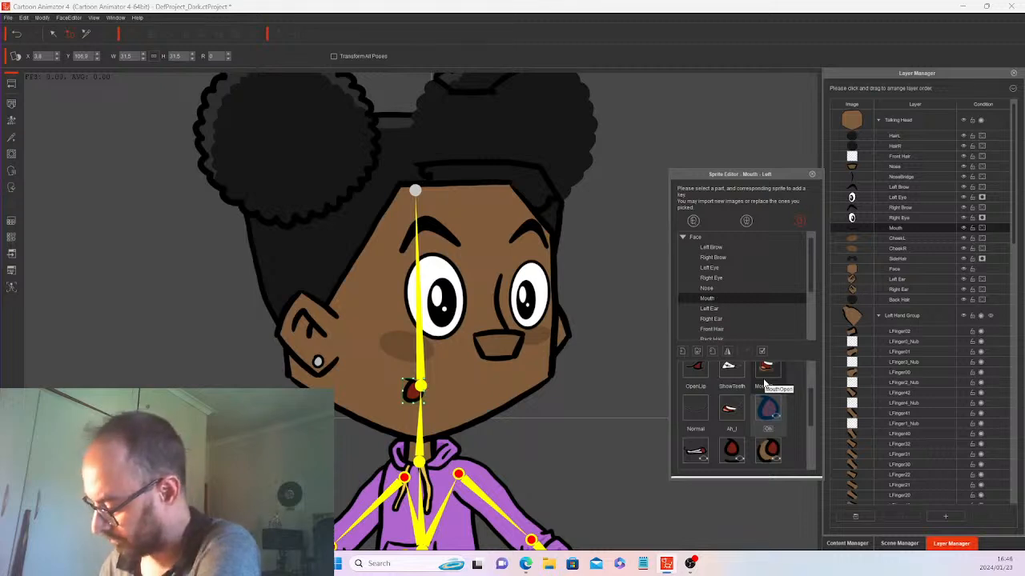
left_click(710, 351)
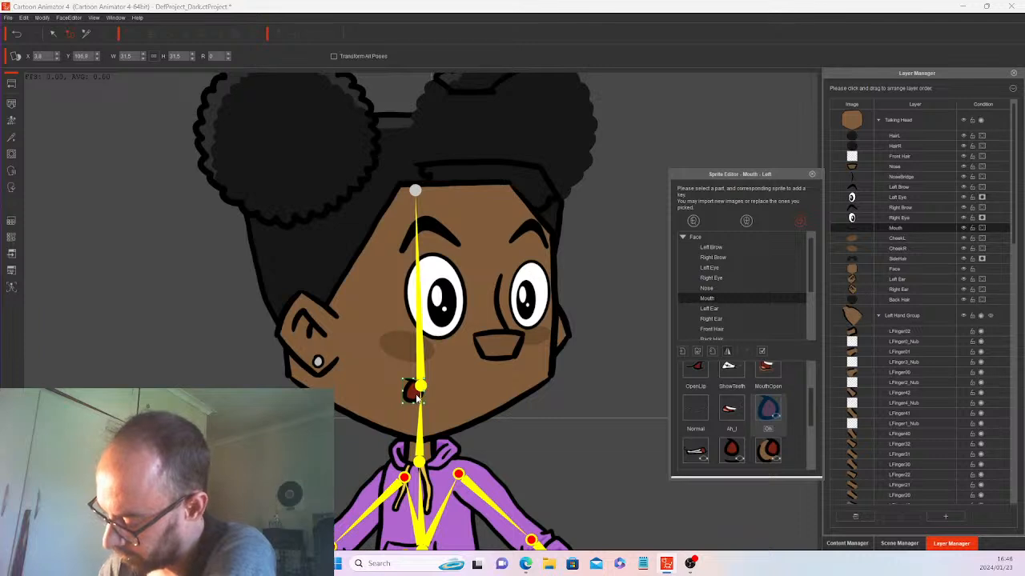
left_click_drag(416, 398, 469, 395)
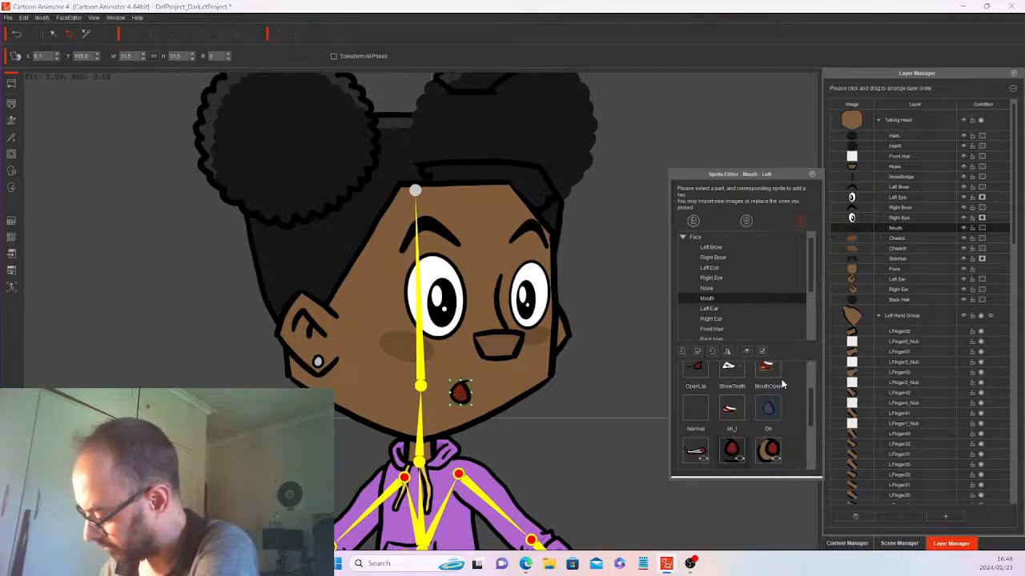
Mirror the U mouth and move it below the nose to about X 9, lining it up against the Oh mouth.
left_click(731, 450)
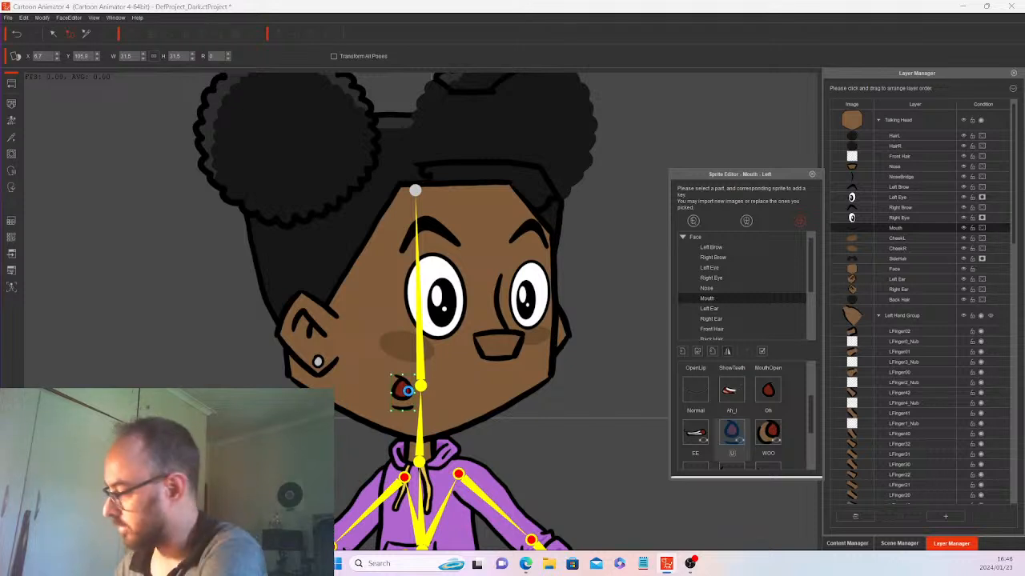
left_click(408, 390)
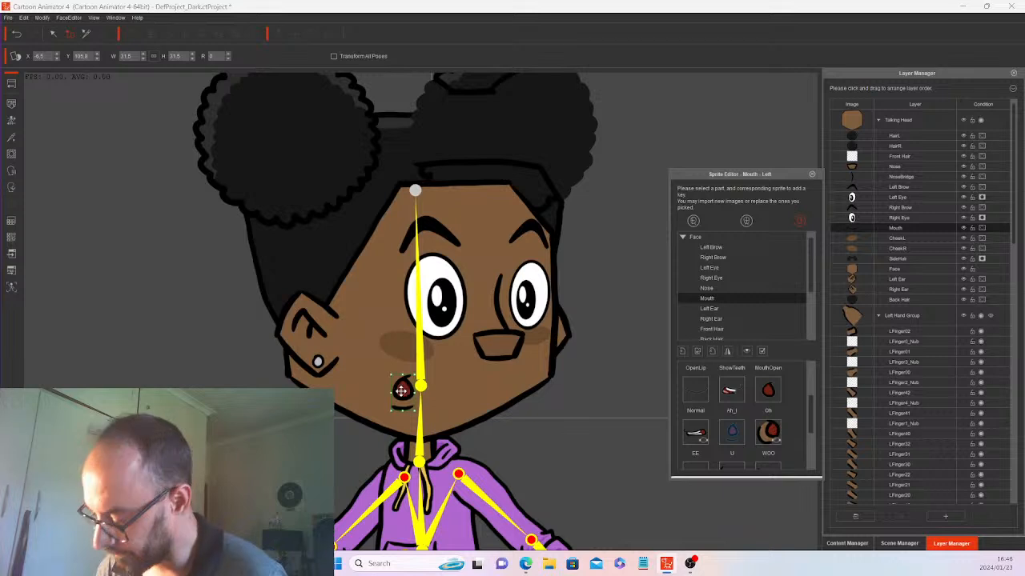
left_click_drag(408, 390, 469, 384)
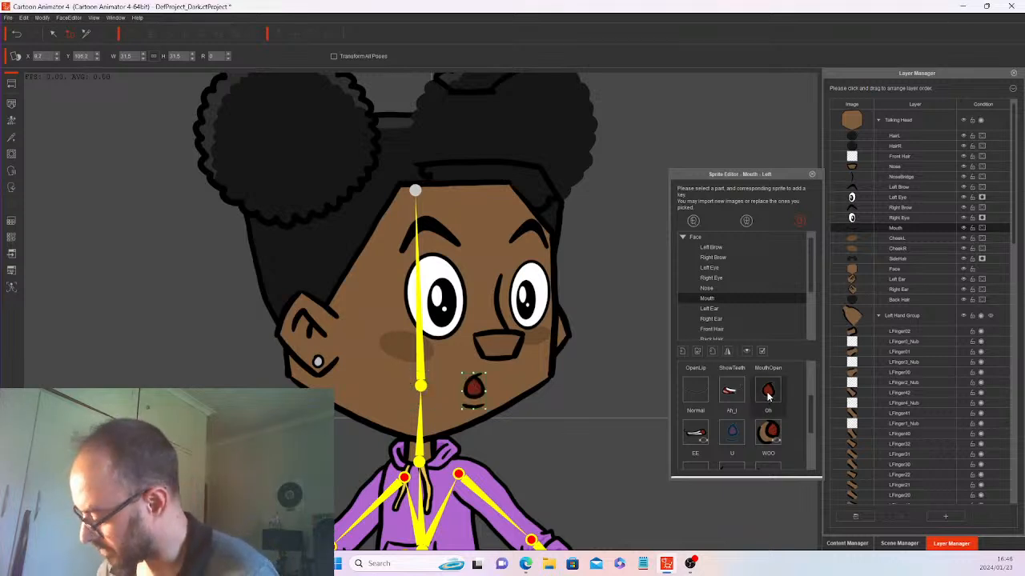
left_click(731, 432)
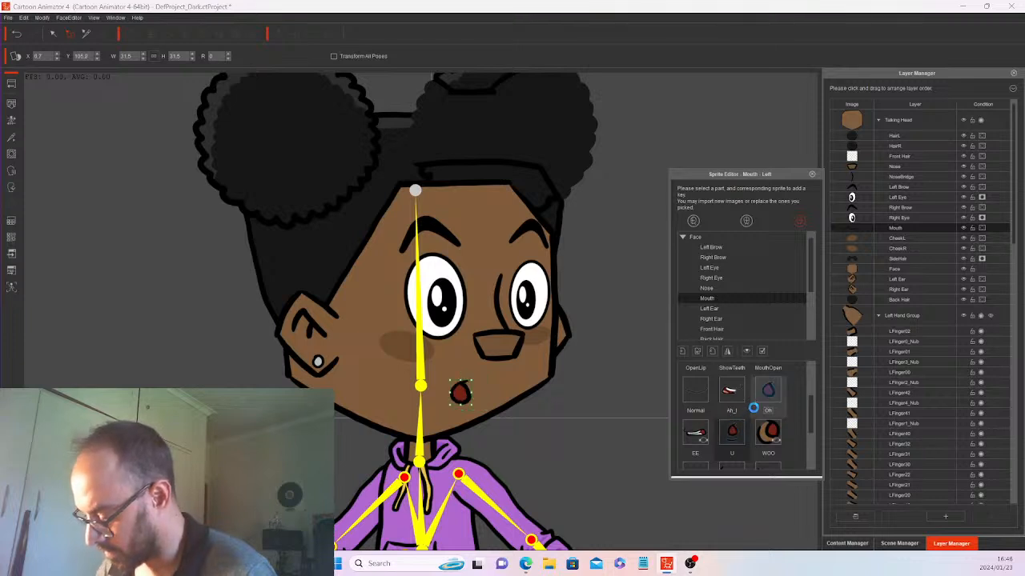
left_click(756, 411)
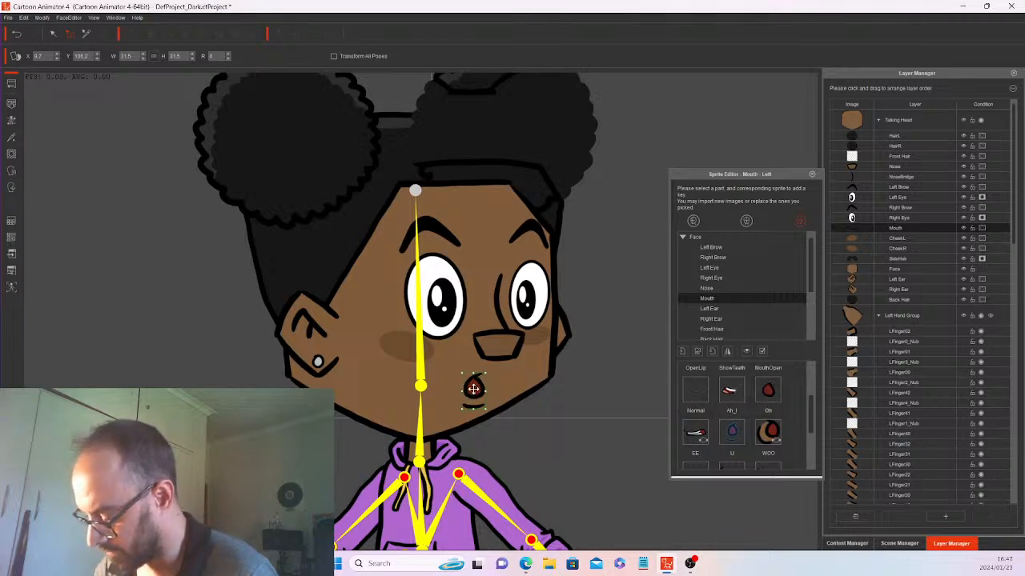
left_click_drag(473, 389, 469, 389)
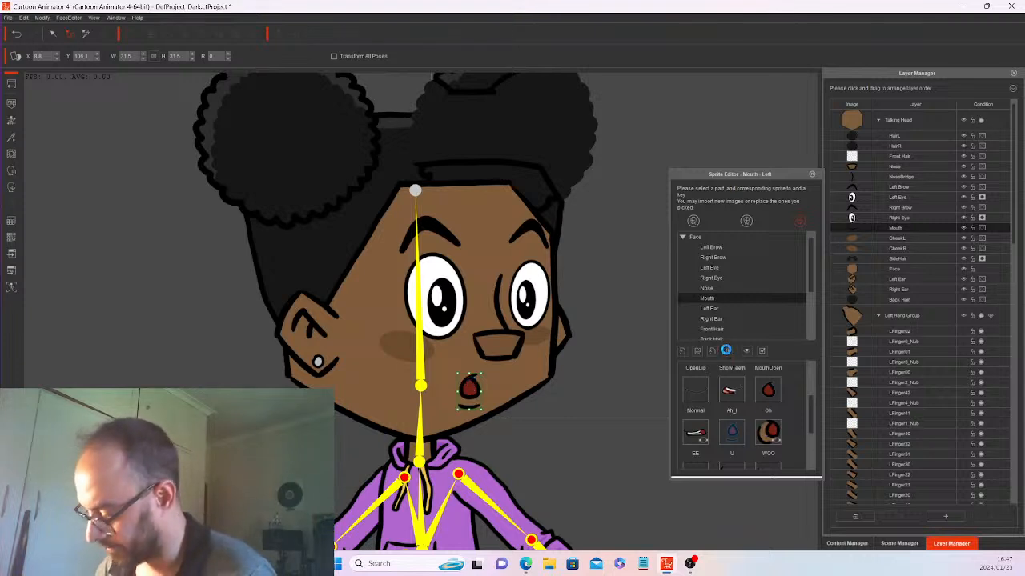
Mirror the WOO mouth horizontally and move it across the face below the nose, to about X 12.5.
left_click(726, 351)
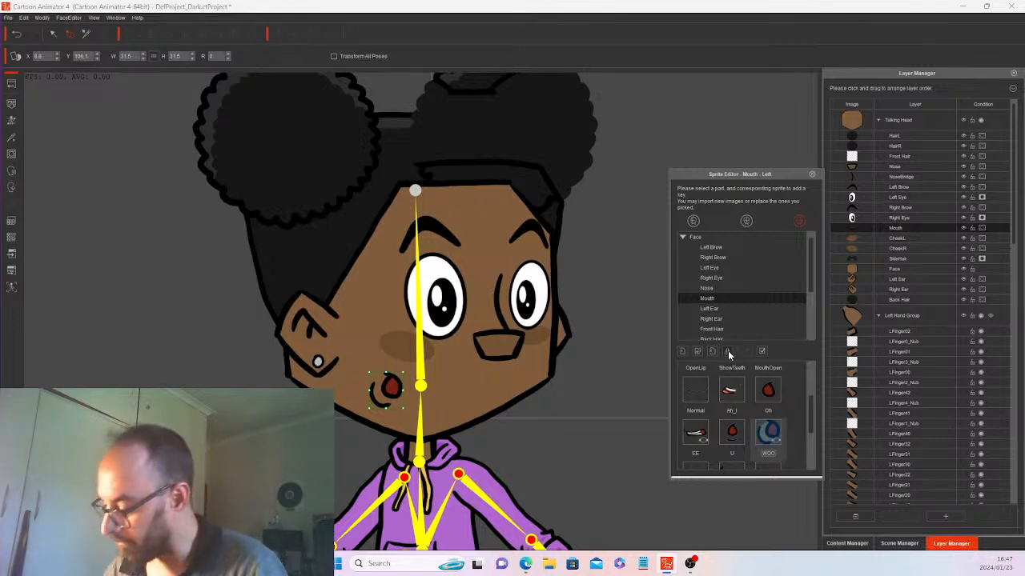
left_click(728, 348)
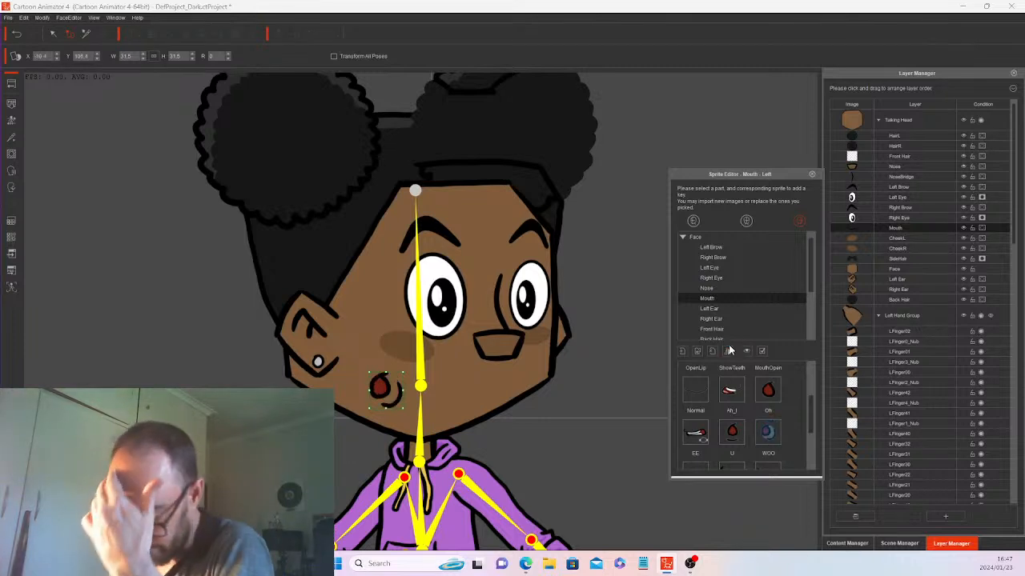
left_click_drag(391, 390, 481, 387)
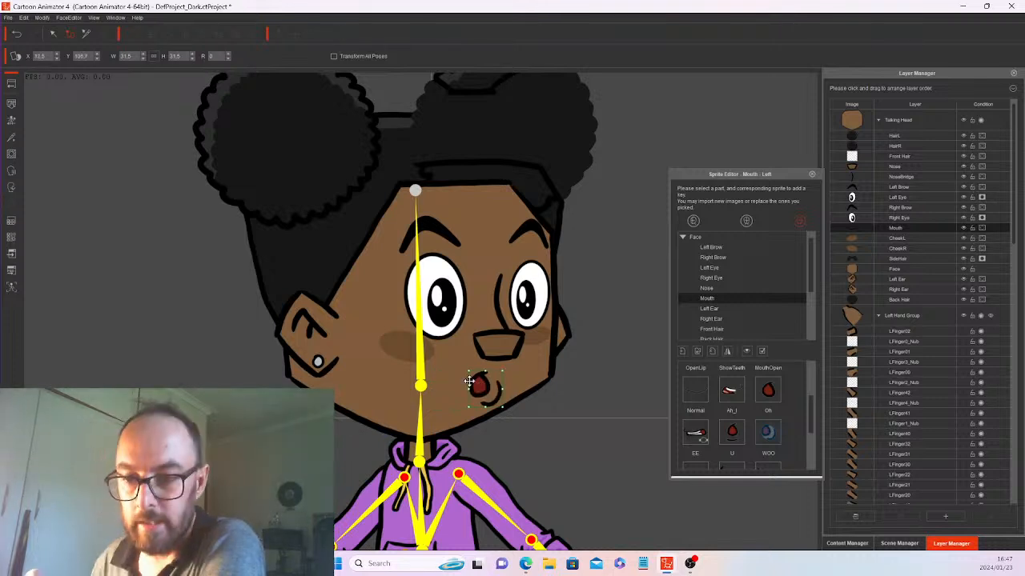
Switch between the Oh, U and WOO mouths to compare their placement in the Left angle.
left_click(773, 390)
left_click(731, 430)
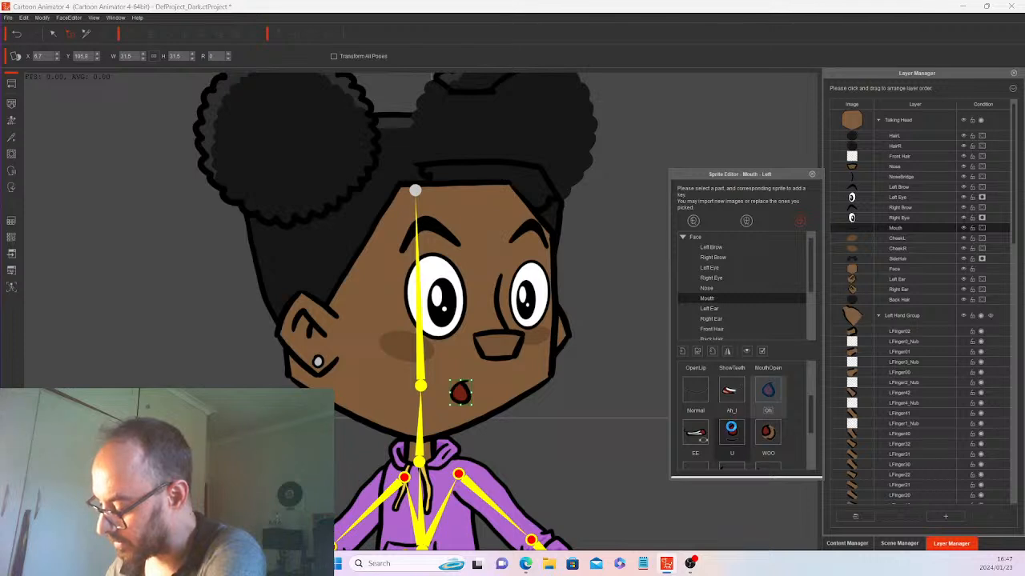
left_click(770, 432)
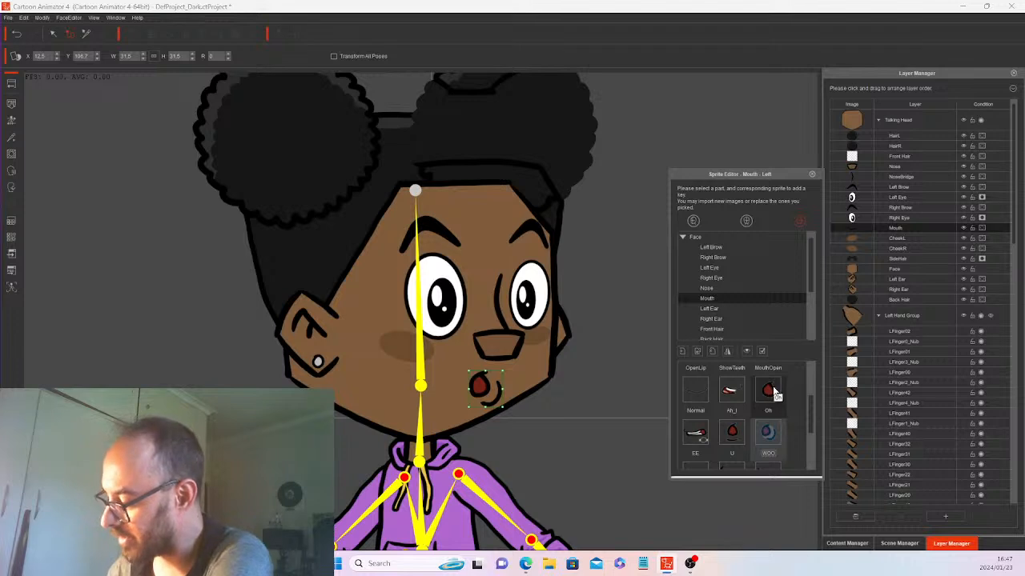
left_click(769, 390)
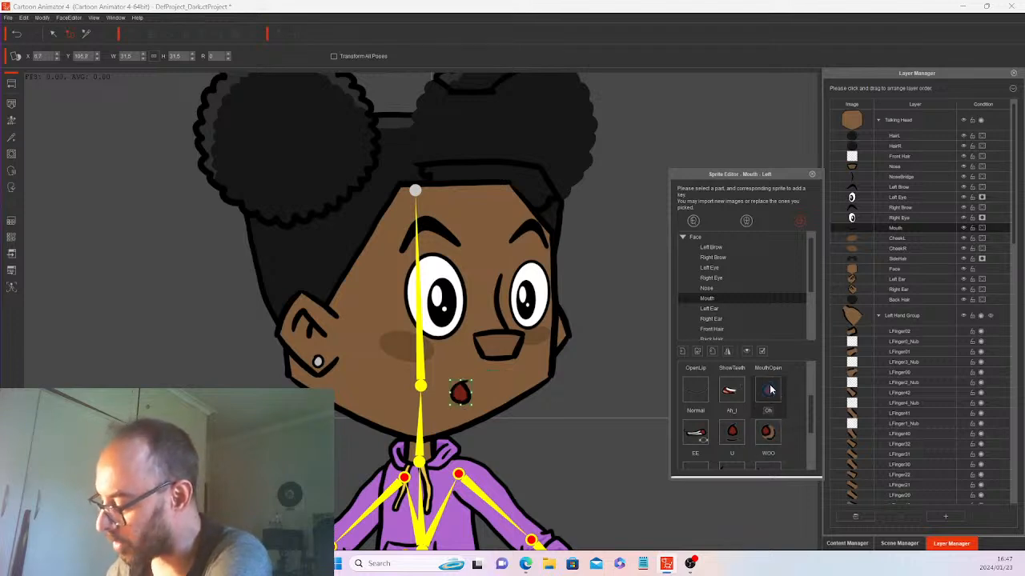
Recheck the U and WOO mouth positions against the Oh mouth in the Left angle.
left_click(730, 436)
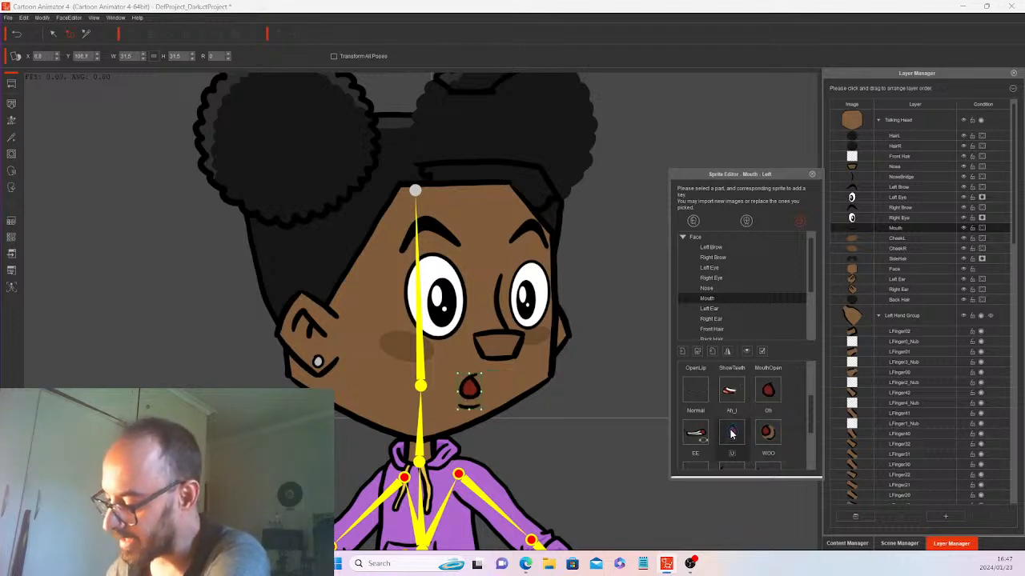
left_click(768, 433)
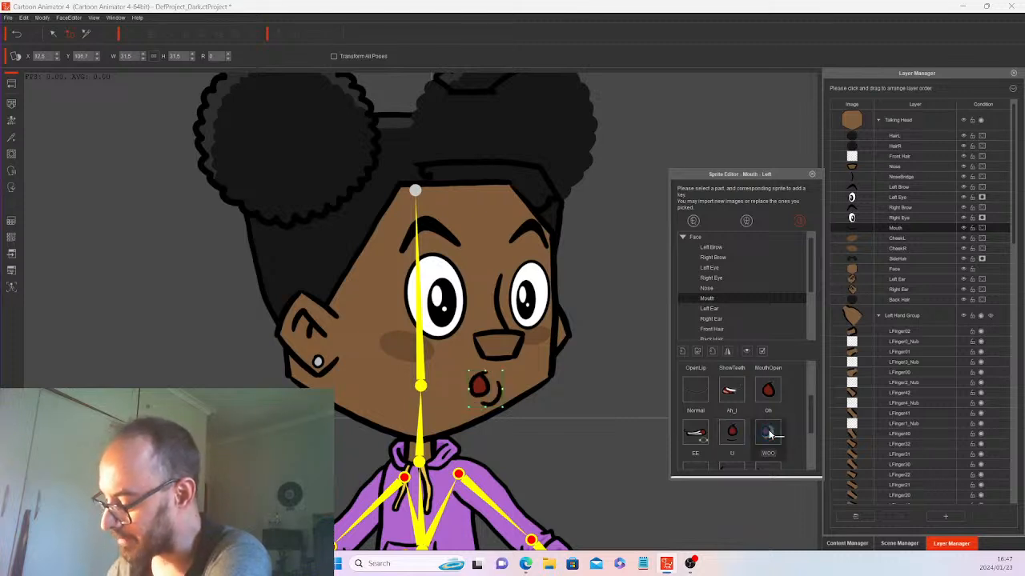
left_click(767, 391)
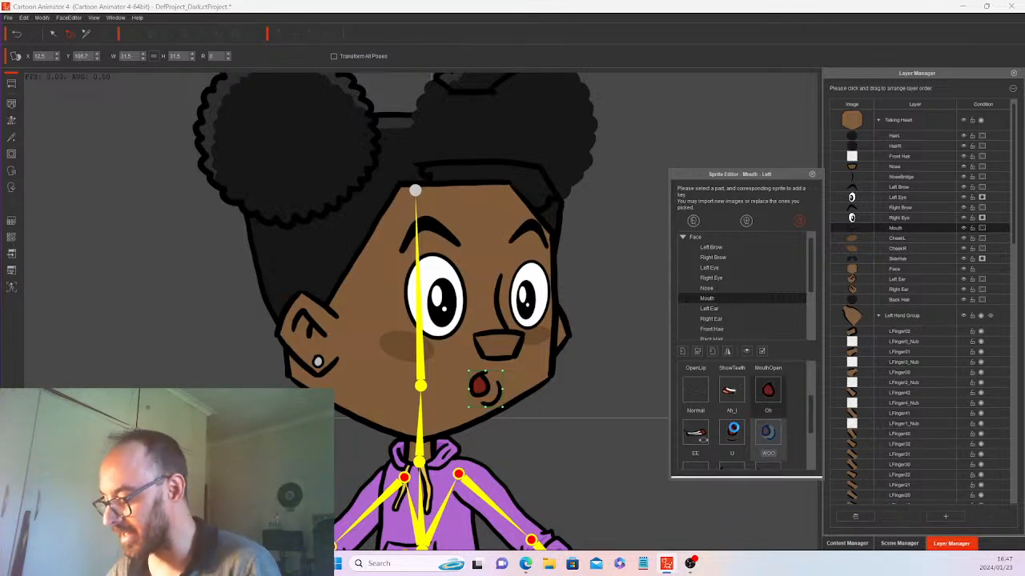
left_click(754, 414)
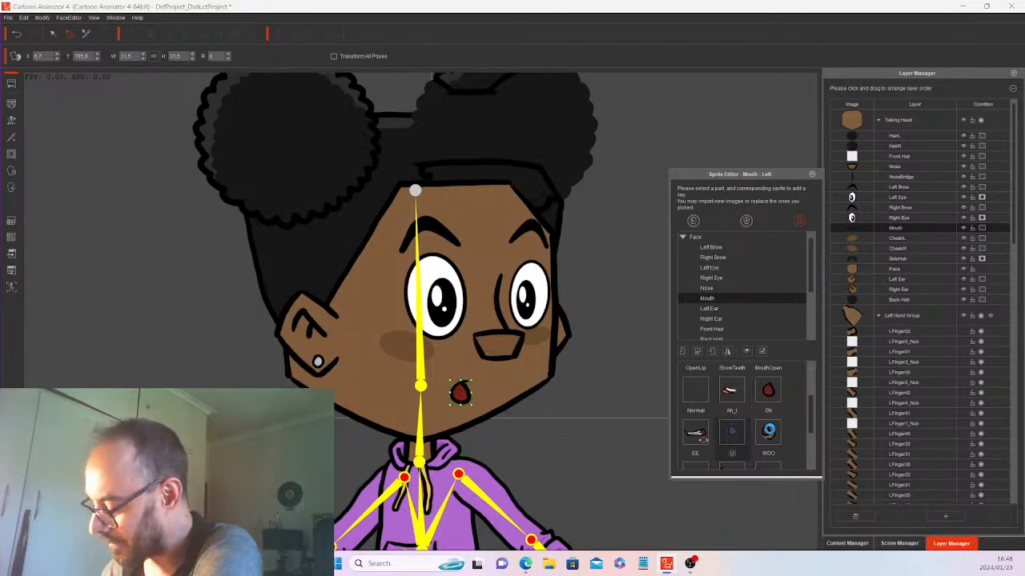
left_click(731, 431)
left_click(768, 430)
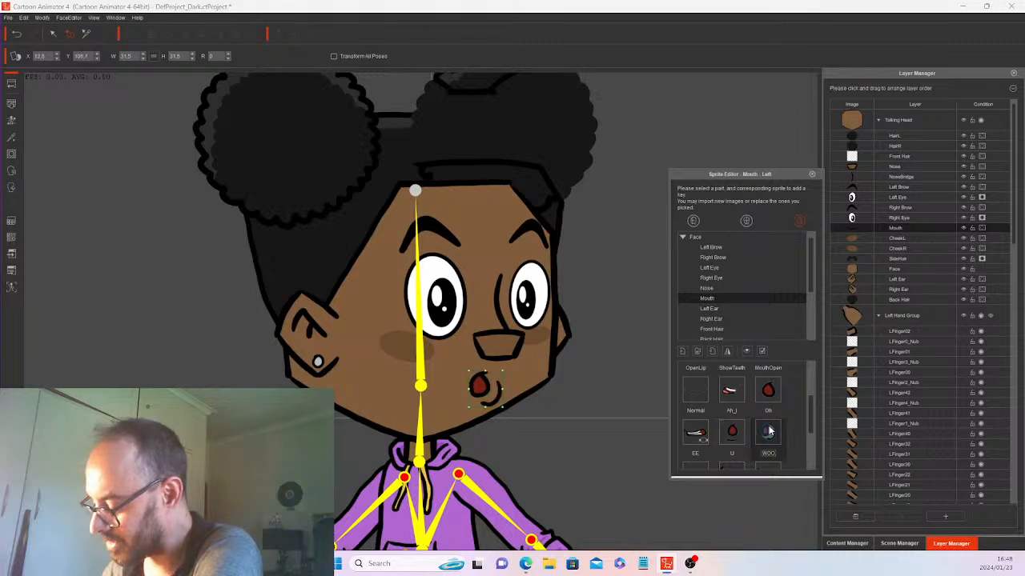
Mirror the EE mouth horizontally and move it slightly across the face below the nose, to about X 1.2.
left_click(693, 431)
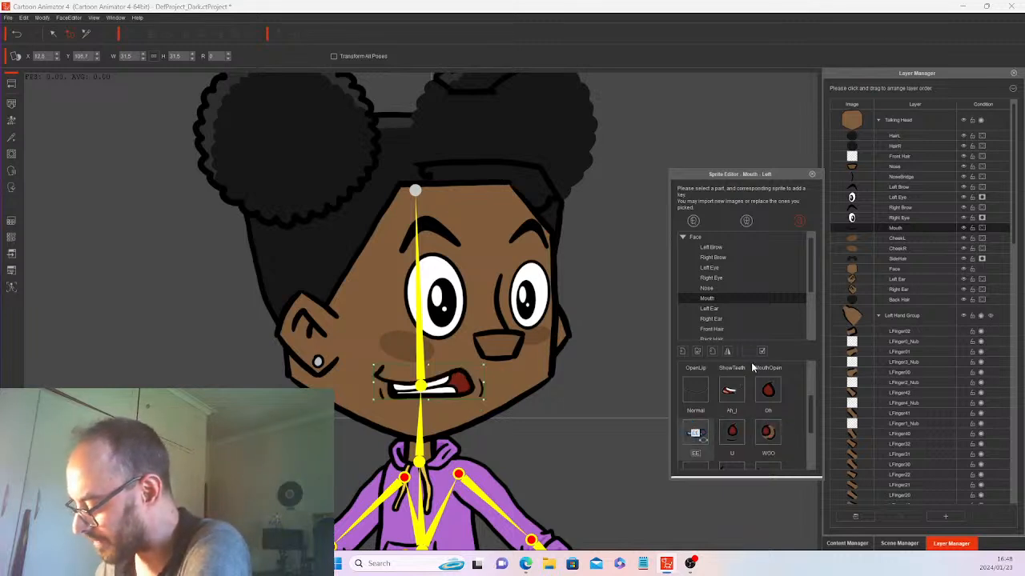
left_click(728, 350)
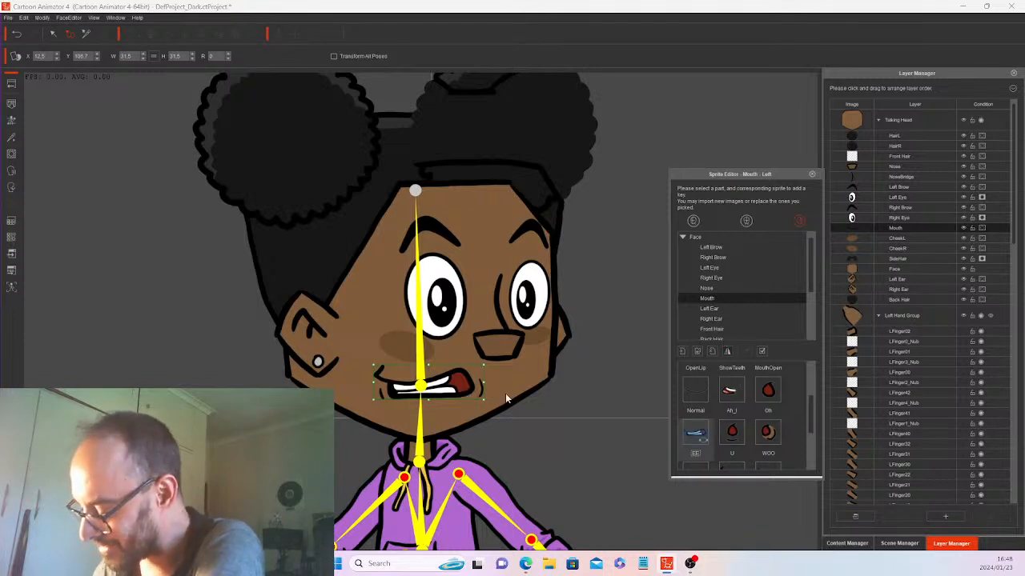
key("ctrl+z")
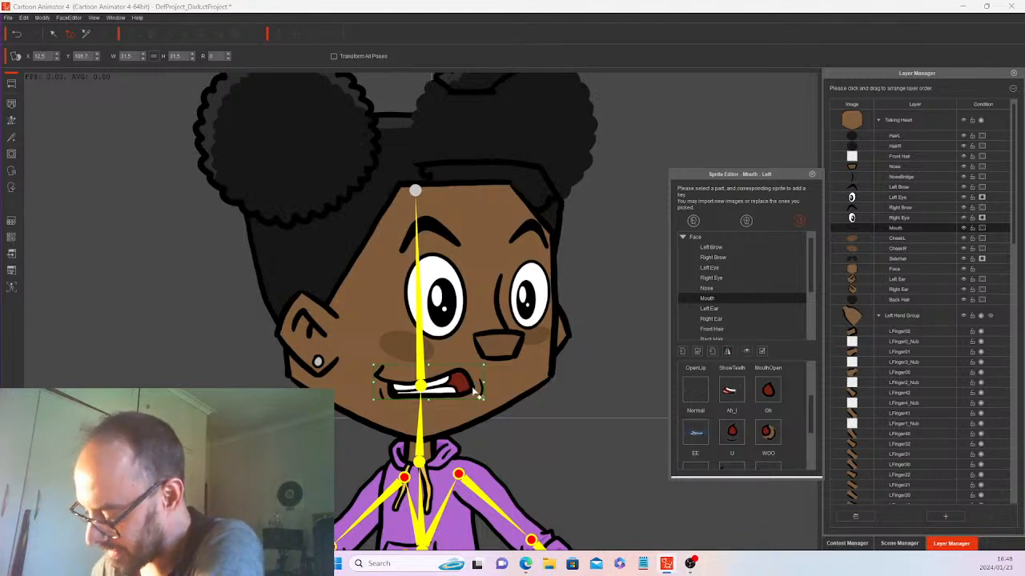
left_click_drag(470, 389, 477, 393)
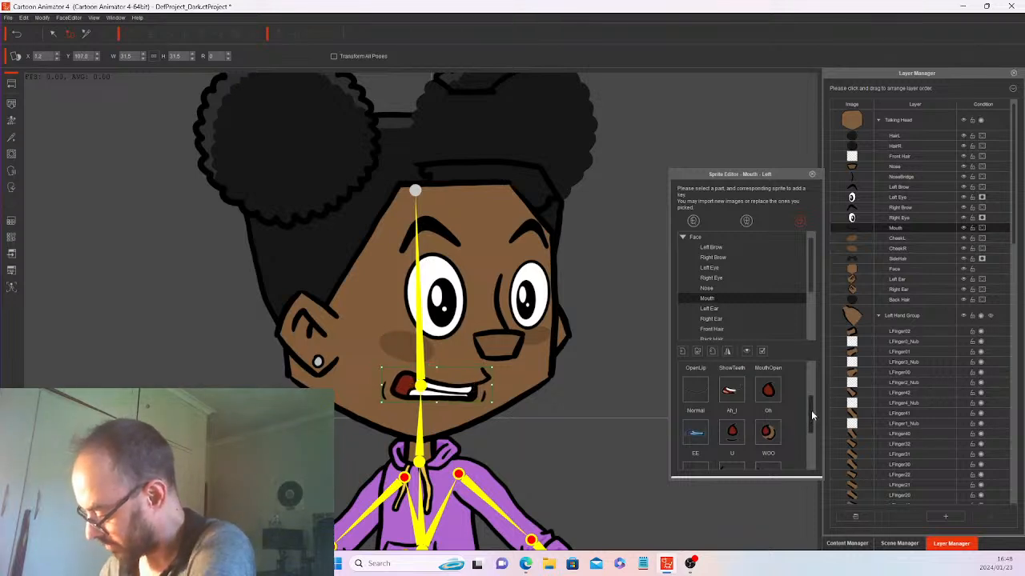
Mirror the FV mouth and move it below the nose to about X 3.6.
left_click_drag(810, 408, 811, 439)
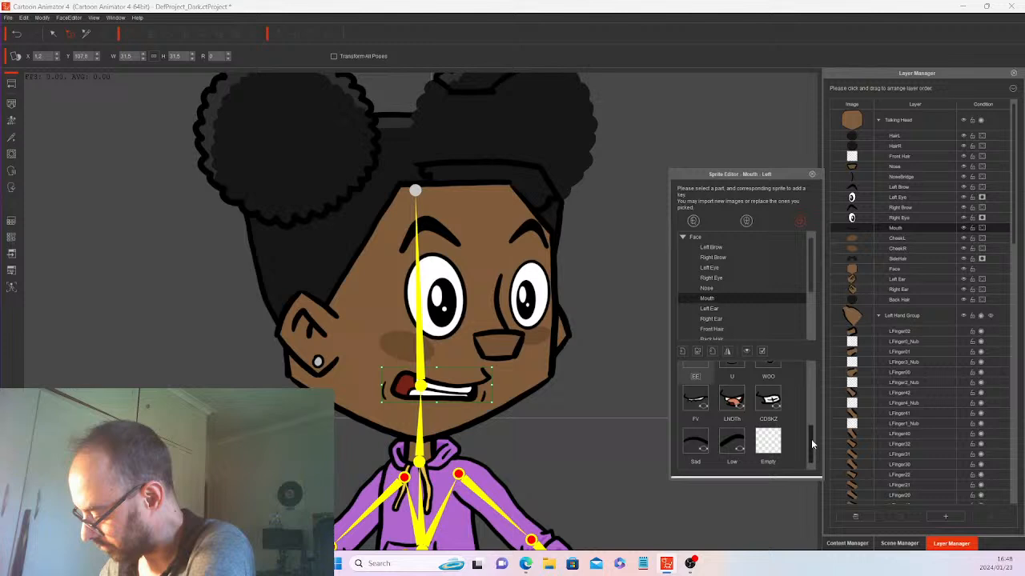
left_click(709, 390)
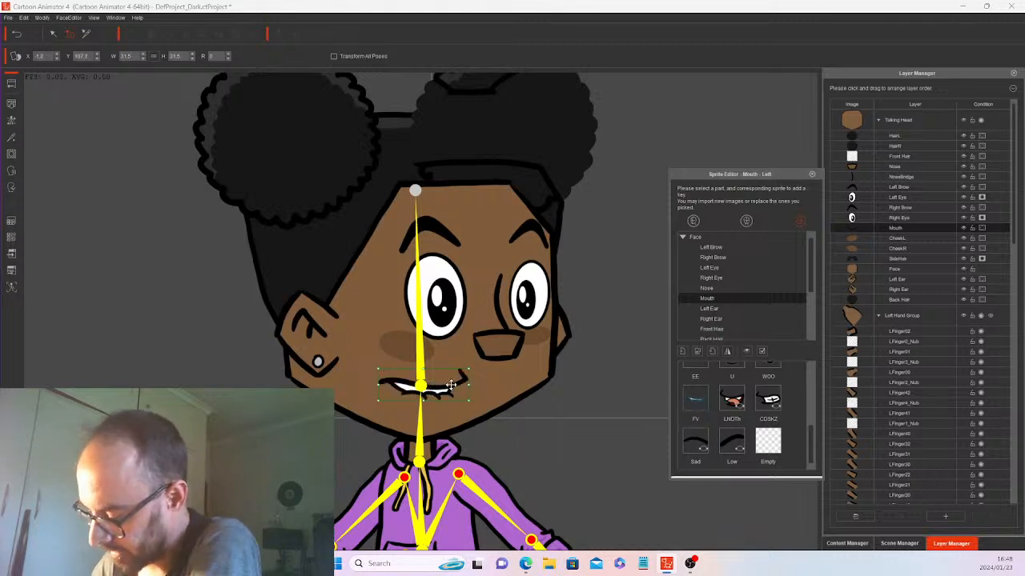
left_click_drag(451, 385, 476, 384)
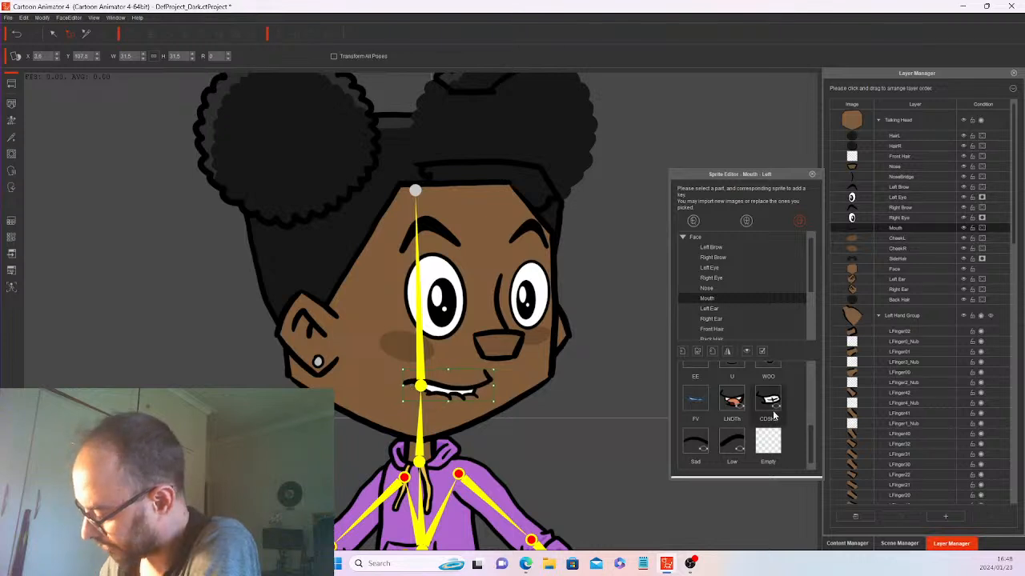
Mirror the LNDTh and CDSKZ mouths and move them below the nose, to about X 6.6 and X 5.7.
left_click(746, 394)
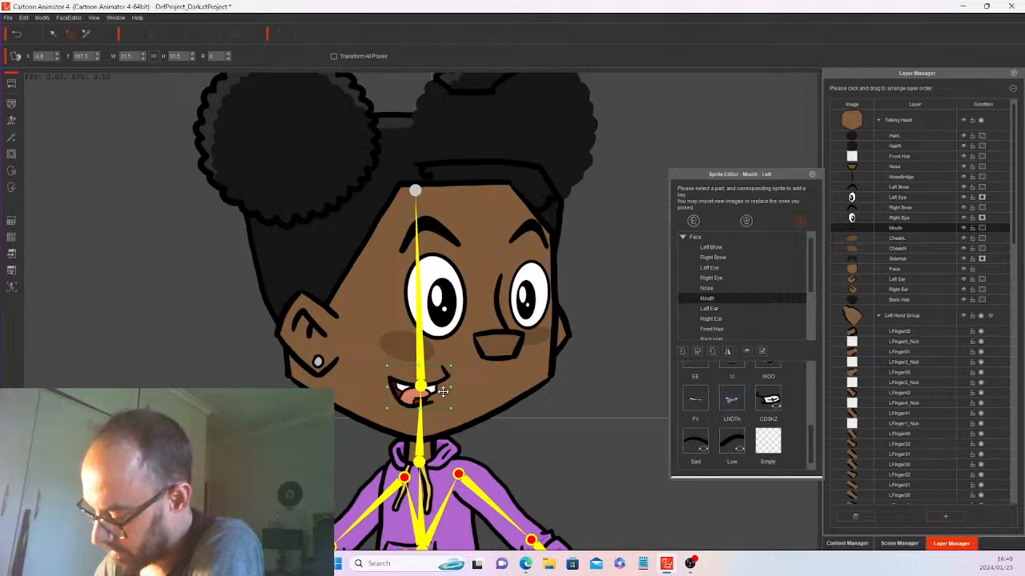
left_click_drag(439, 391, 477, 393)
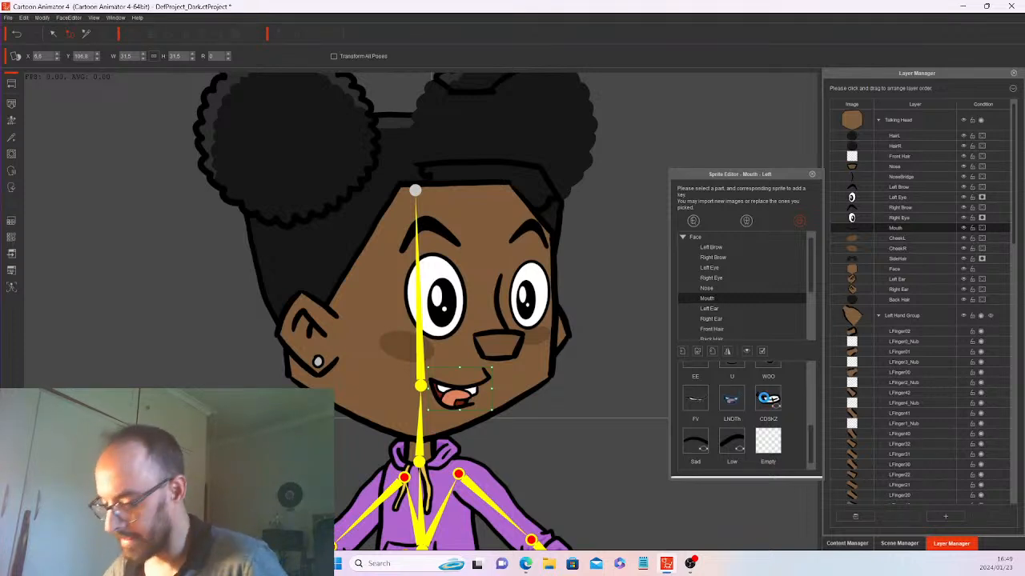
left_click(769, 400)
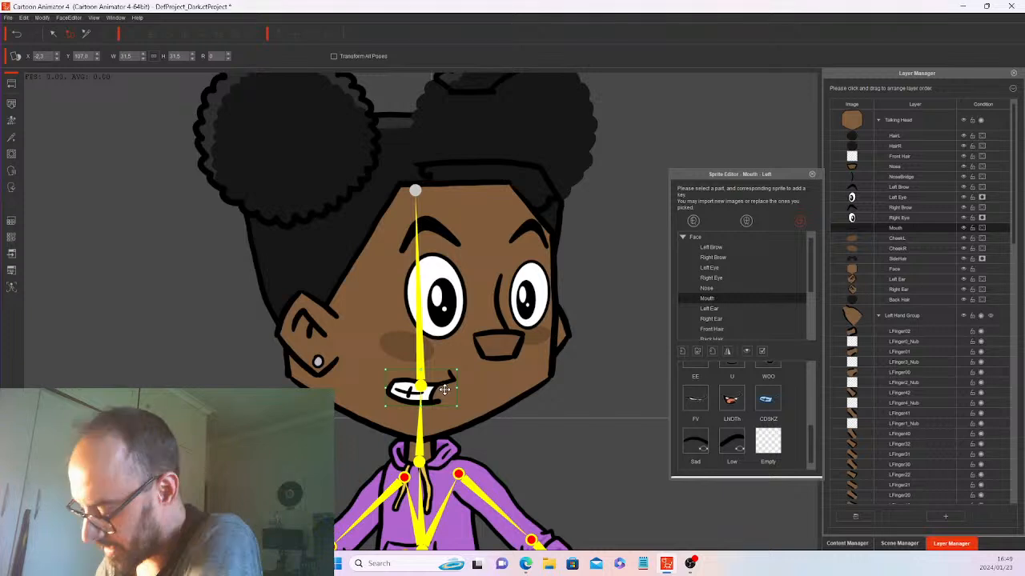
left_click_drag(446, 390, 452, 389)
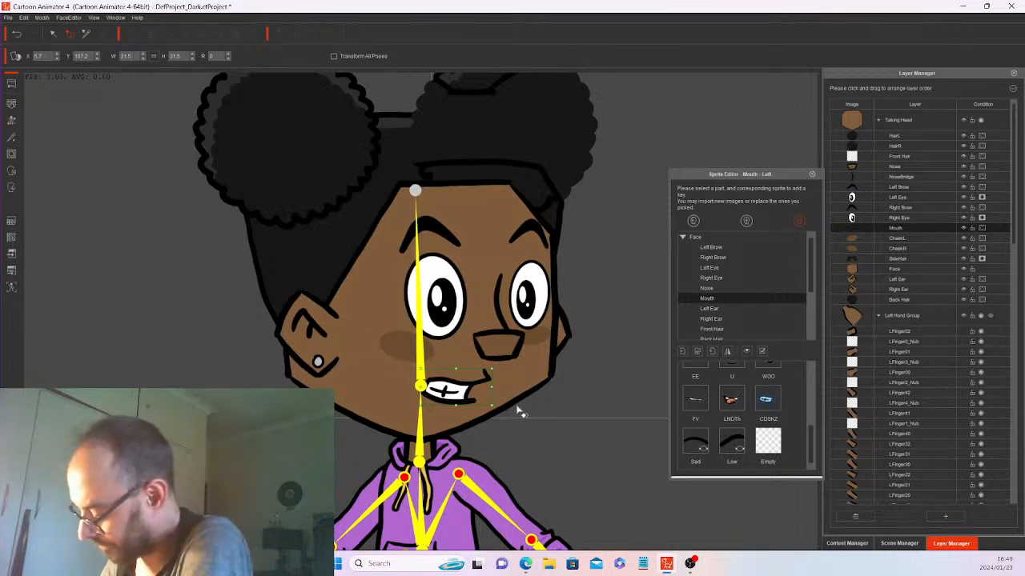
Mirror the Sad mouth horizontally for the Left angle.
left_click(695, 440)
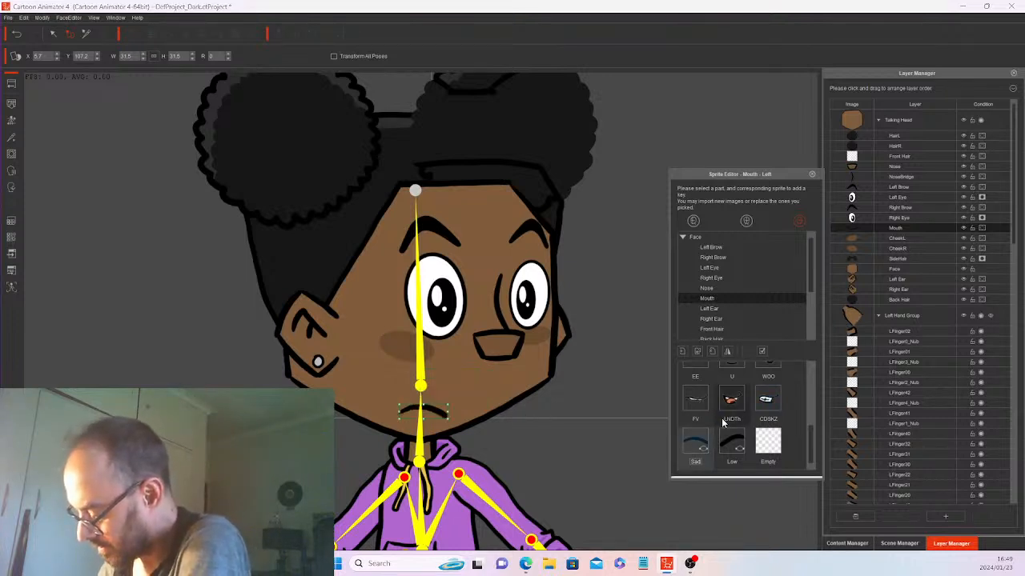
left_click(729, 350)
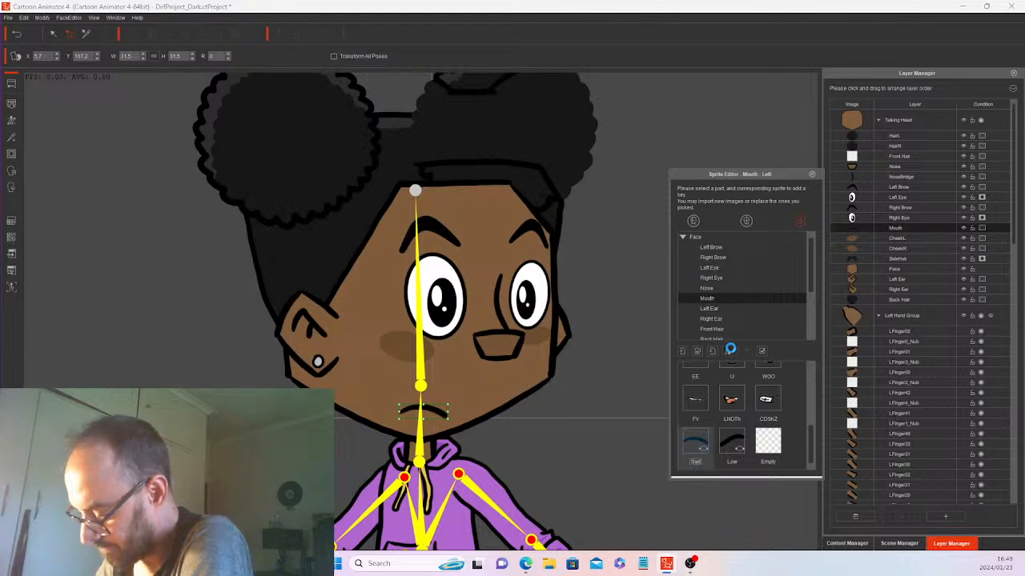
left_click(731, 352)
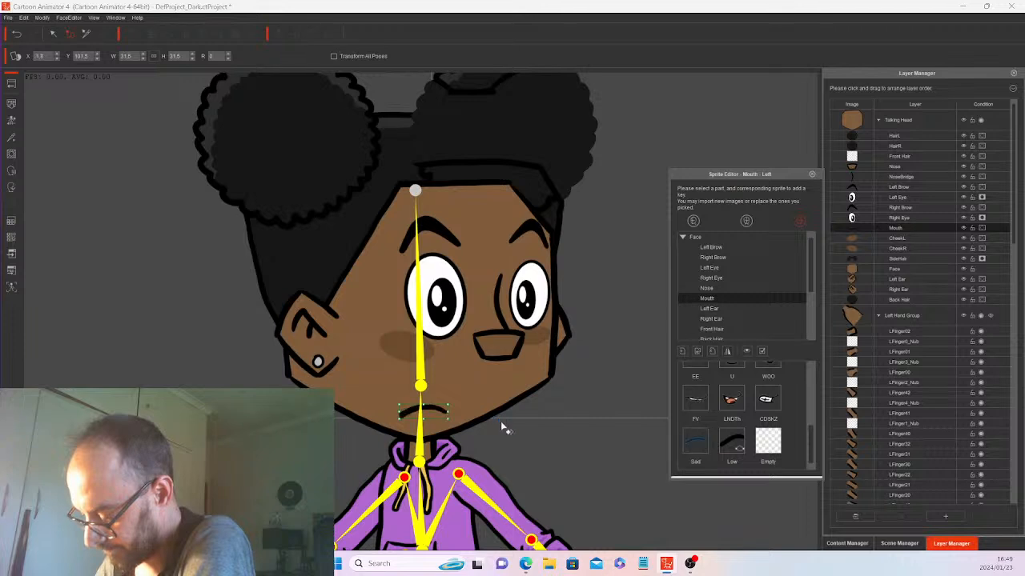
Try to shift the Low mouth slightly toward the nose side, and close the Sprite Editor.
left_click(732, 439)
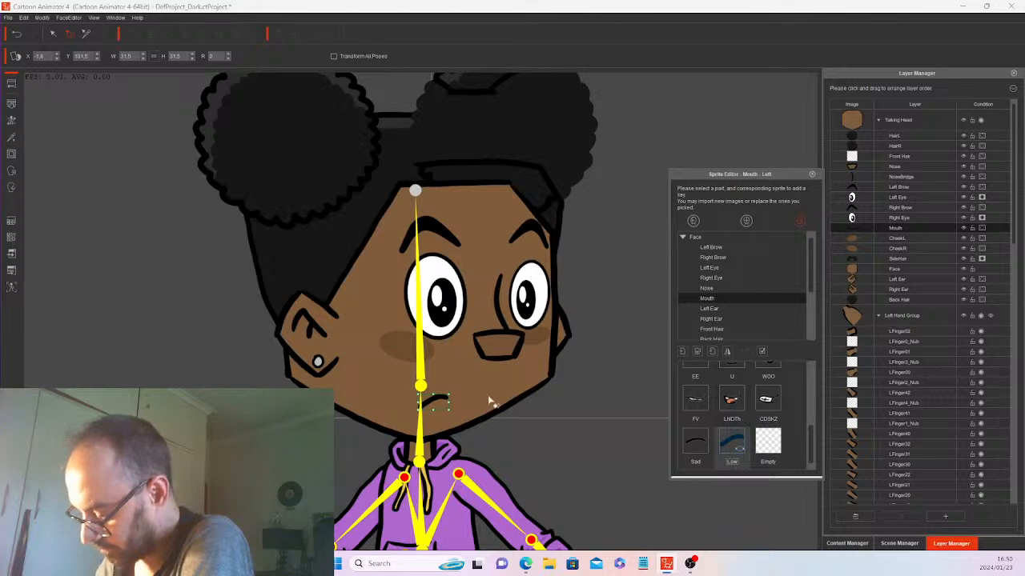
left_click_drag(441, 401, 452, 401)
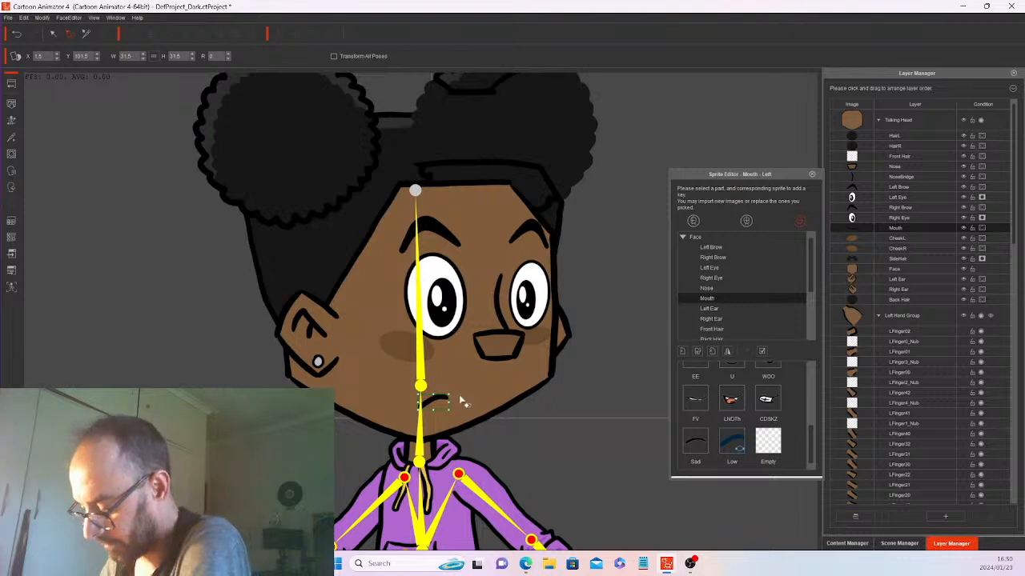
left_click(811, 174)
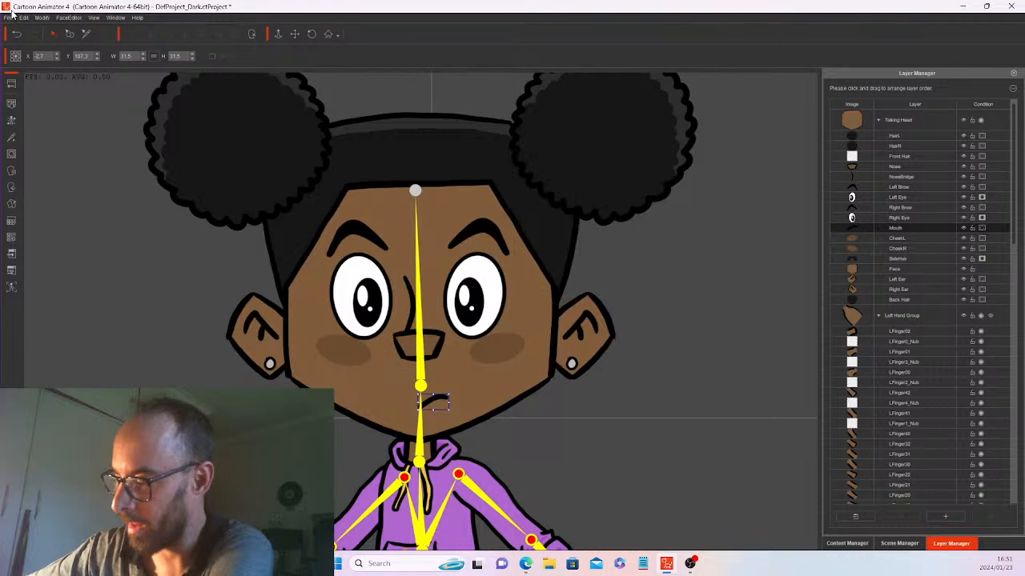
Open the Little Ones folder under Start Animating in the custom character library.
left_click(847, 543)
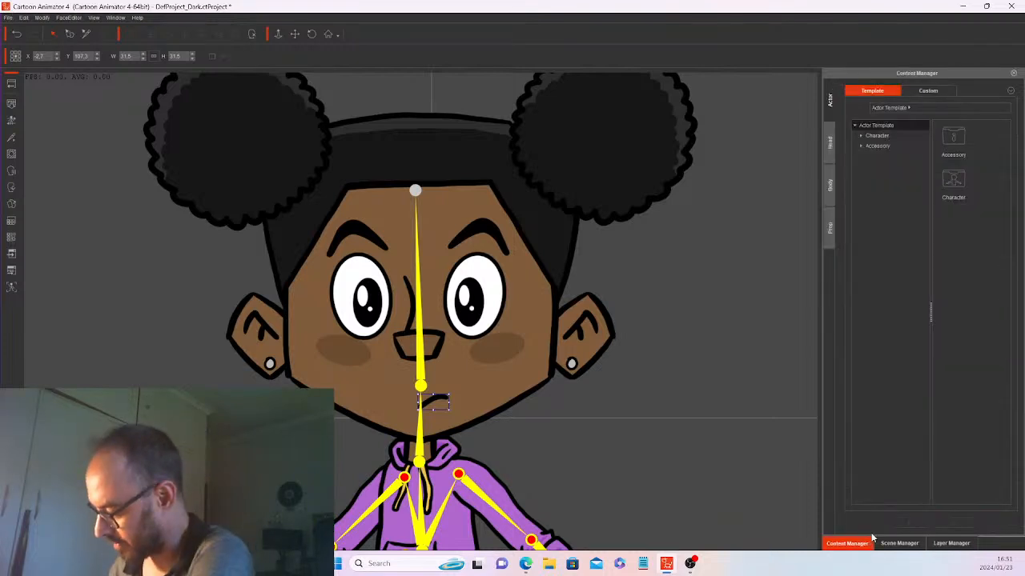
left_click(933, 90)
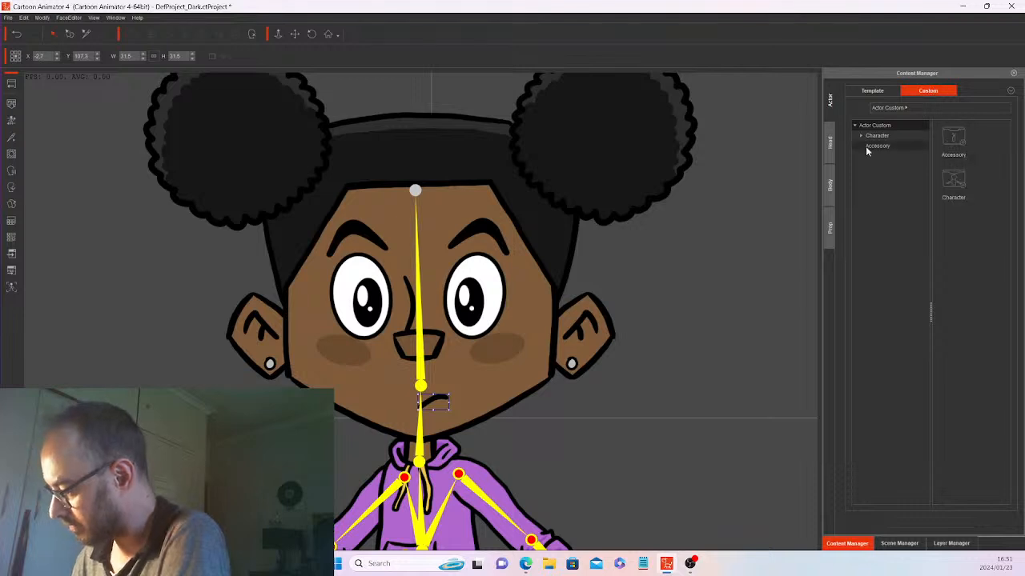
left_click(861, 135)
left_click(868, 186)
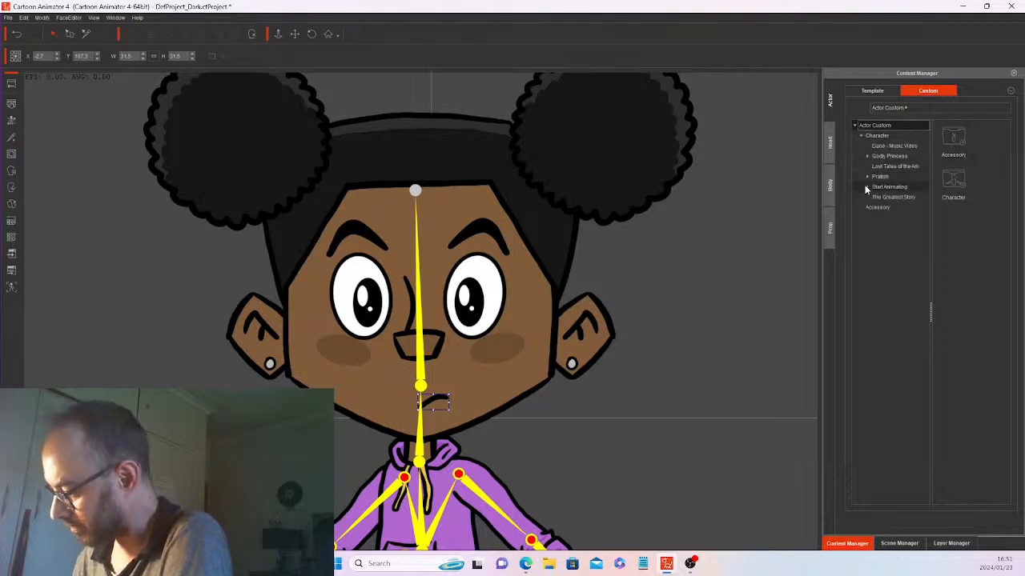
left_click(908, 195)
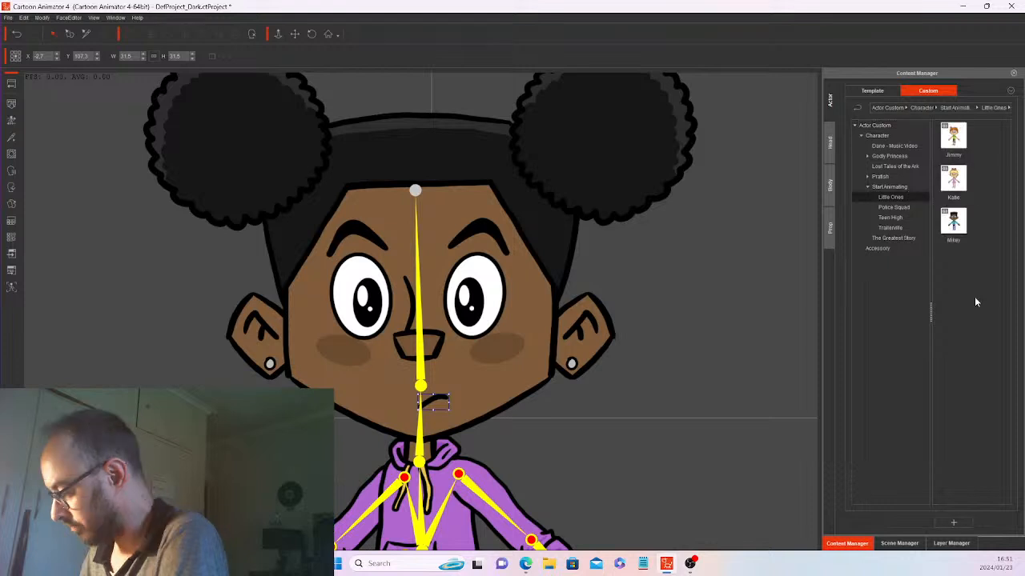
Add the current character to the Little Ones folder under the name Suzie, and close the program.
left_click(952, 524)
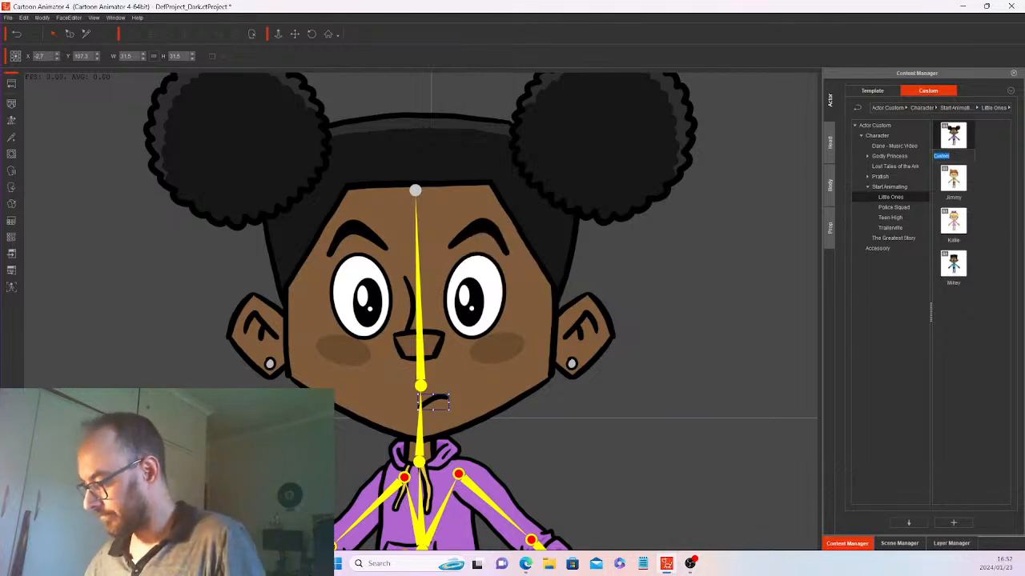
type("Suz")
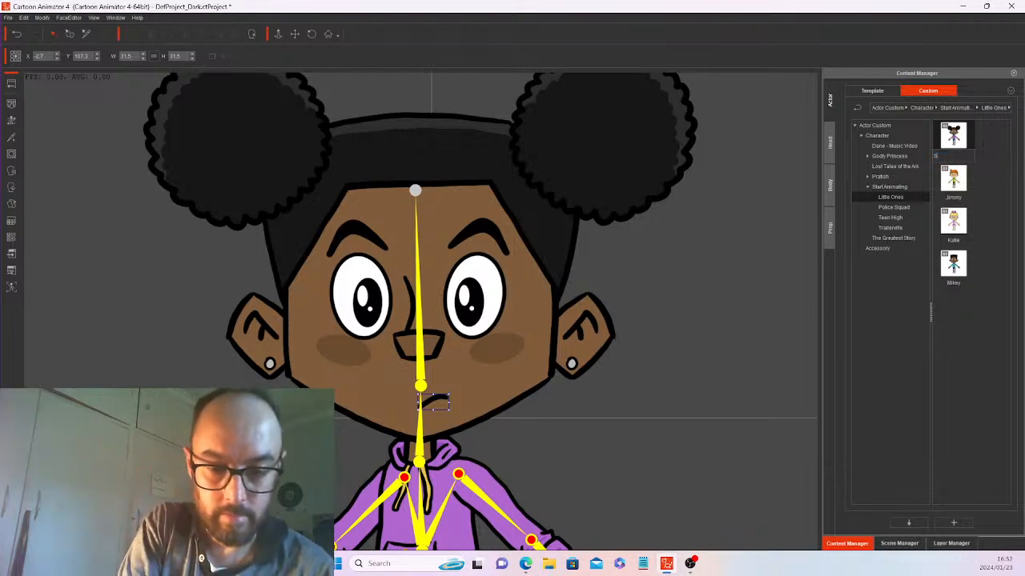
type("ie")
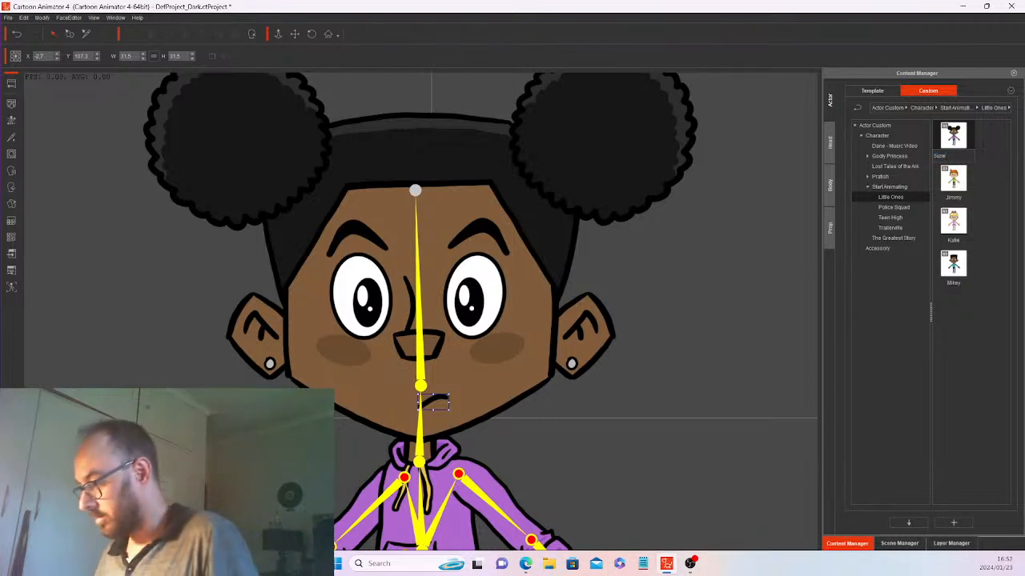
key("Return")
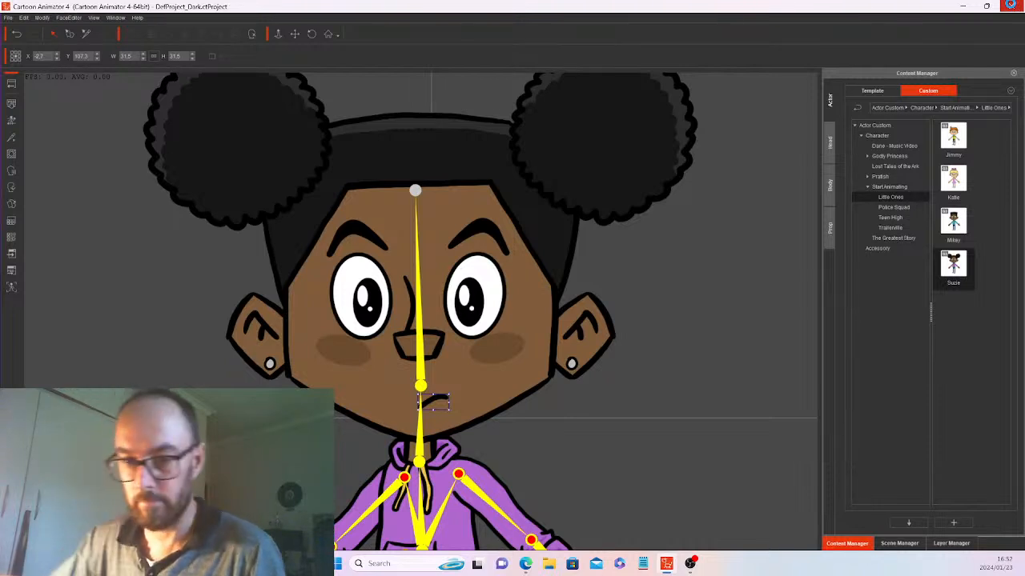
left_click(1012, 6)
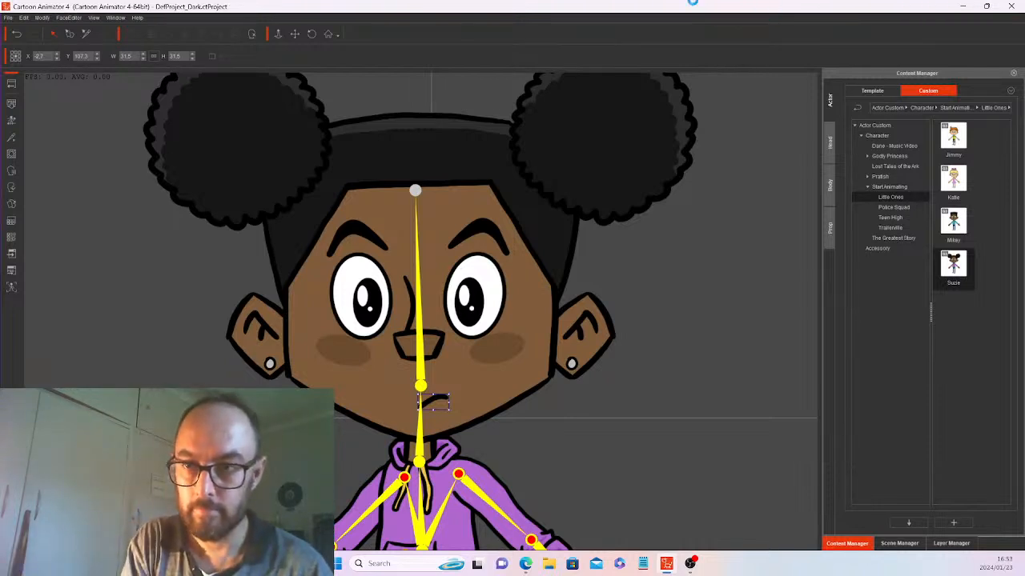